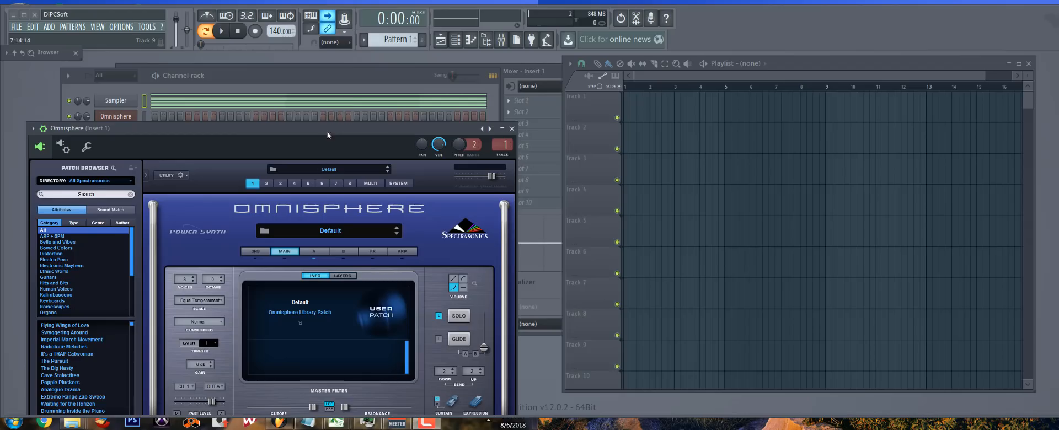
Move the Omnisphere window fully into view, and open the Sampler channel's piano roll clear of the playlist
drag(328, 129, 324, 84)
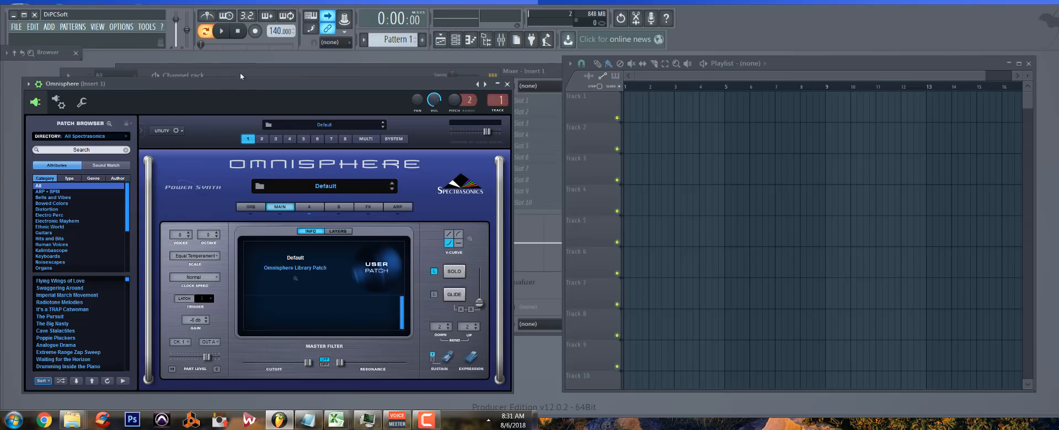
mouse_move(243, 84)
mouse_down()
mouse_move(339, 151)
mouse_move(231, 91)
mouse_move(246, 91)
mouse_up()
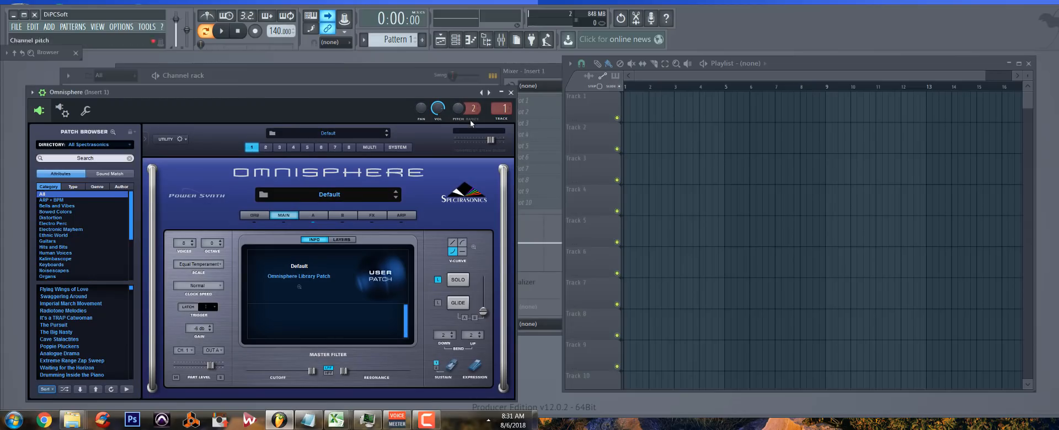
click(332, 78)
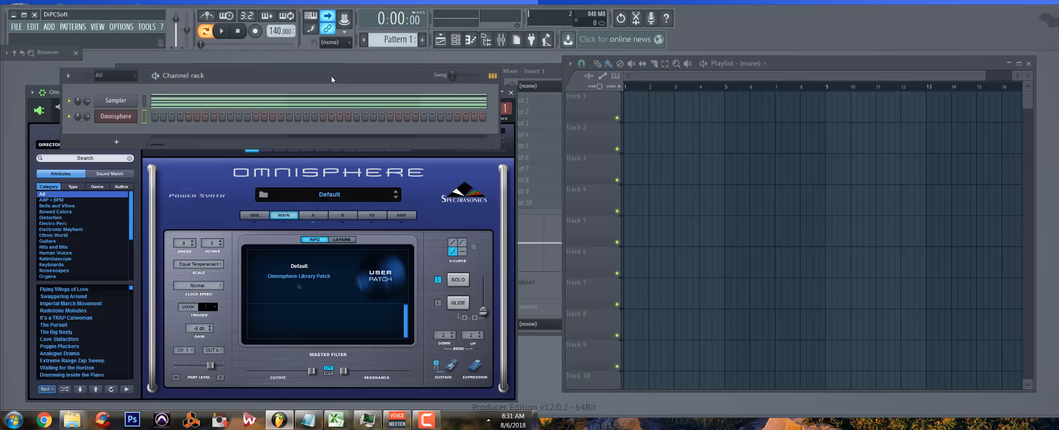
click(110, 101)
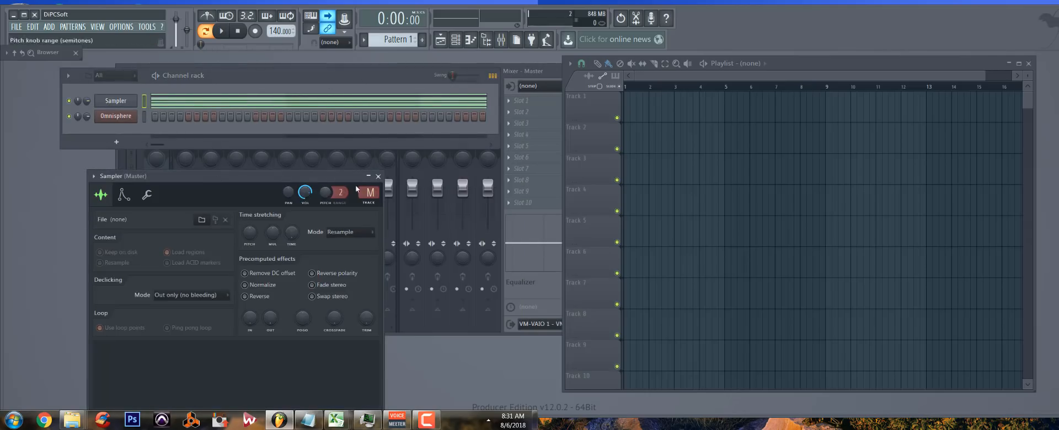
click(378, 176)
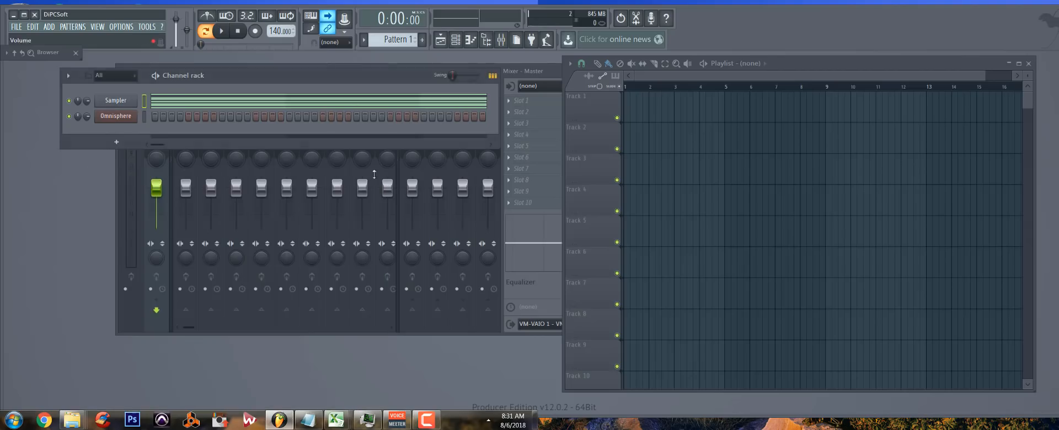
click(176, 104)
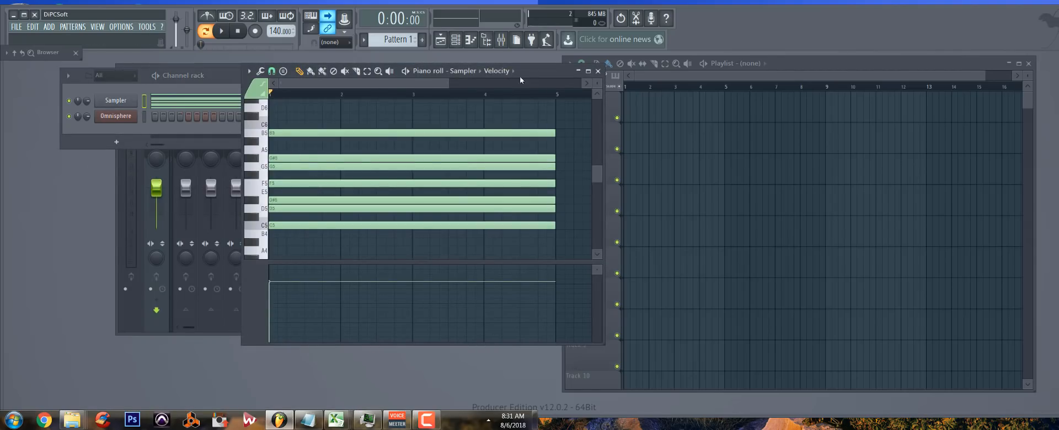
drag(520, 74, 341, 69)
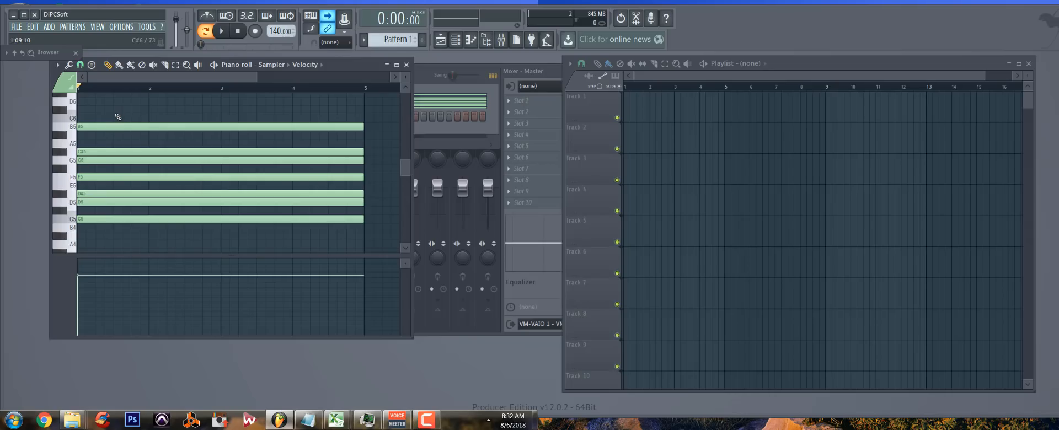
Replace the existing piano roll notes with four-bar notes on C5, D5, E5, F5, G5, A5 and B5, starting at bar 1
drag(116, 116, 105, 230)
click(80, 219)
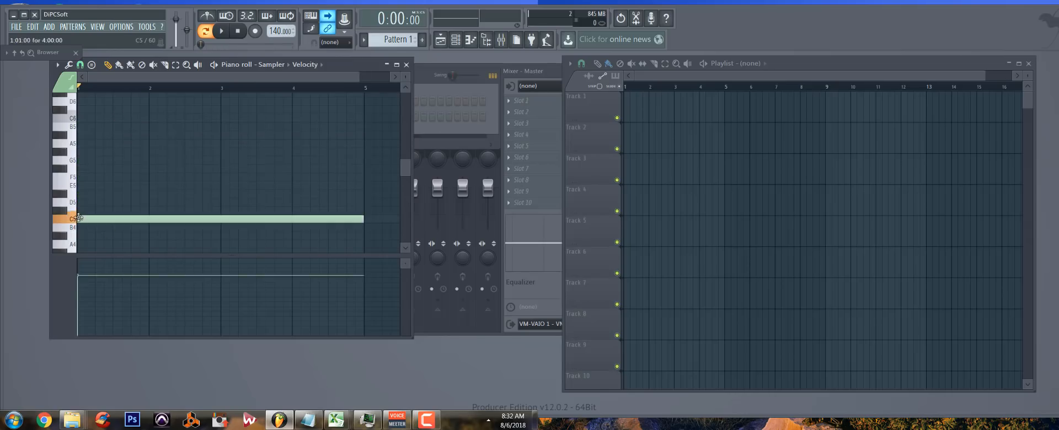
click(80, 202)
click(87, 185)
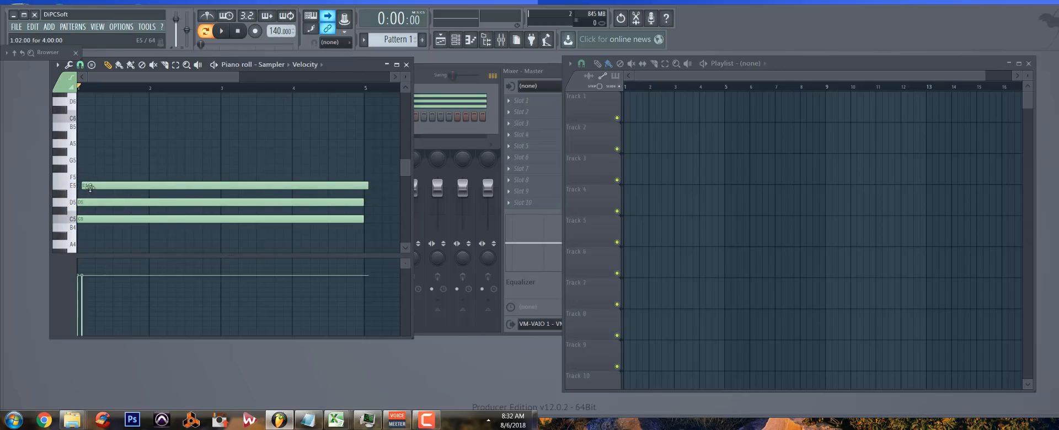
drag(89, 185, 76, 184)
click(80, 177)
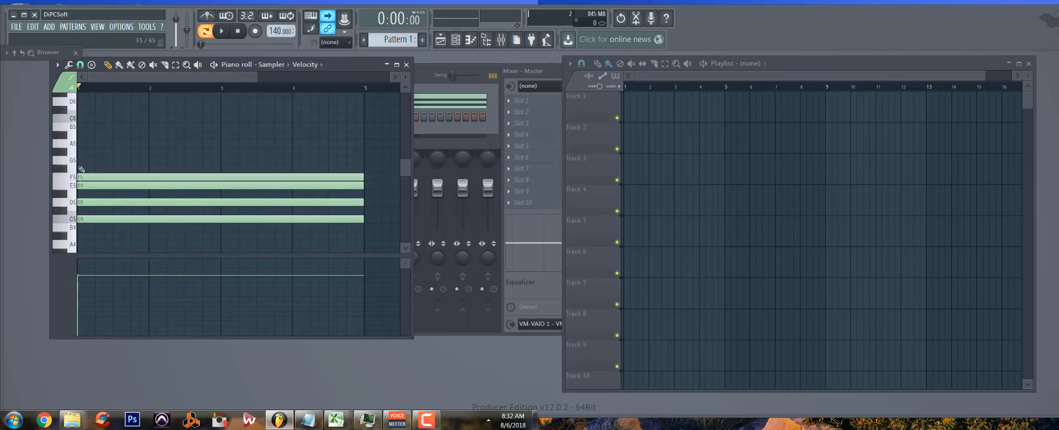
click(83, 161)
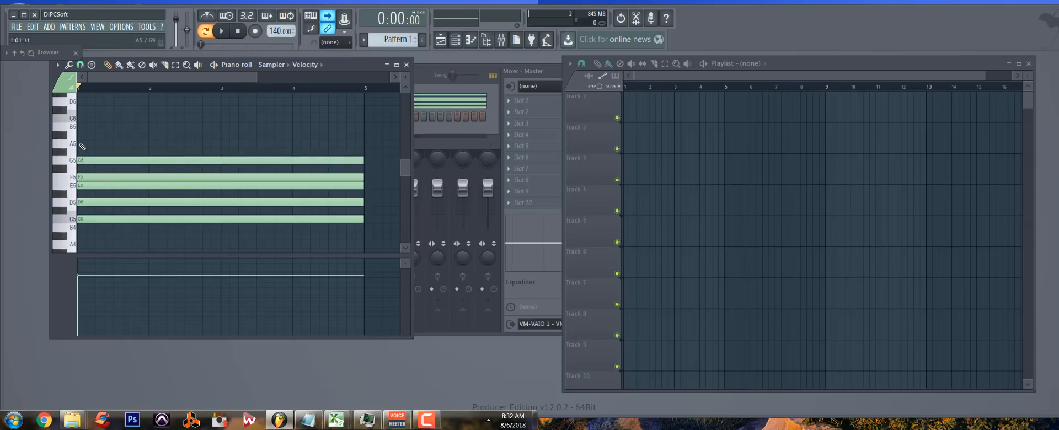
click(82, 144)
click(85, 127)
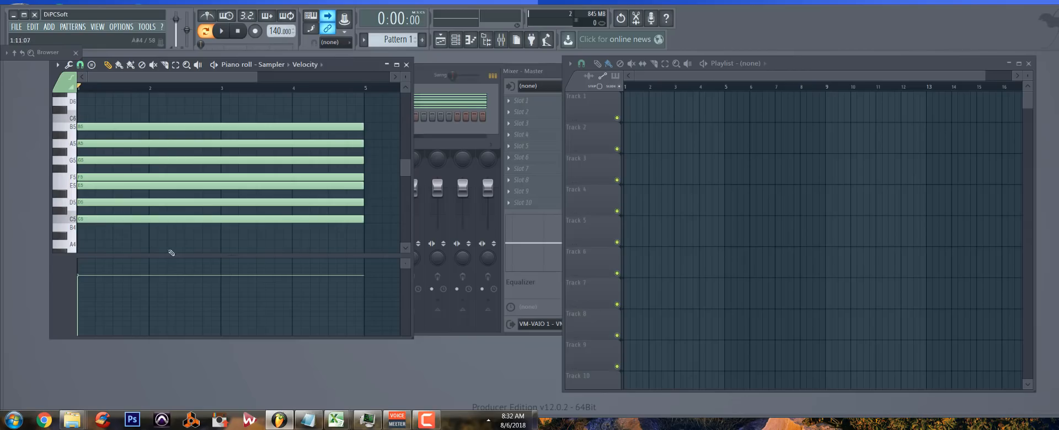
Open the Omnisphere channel's instrument window and bring the Sampler's piano roll back in front of it
click(425, 72)
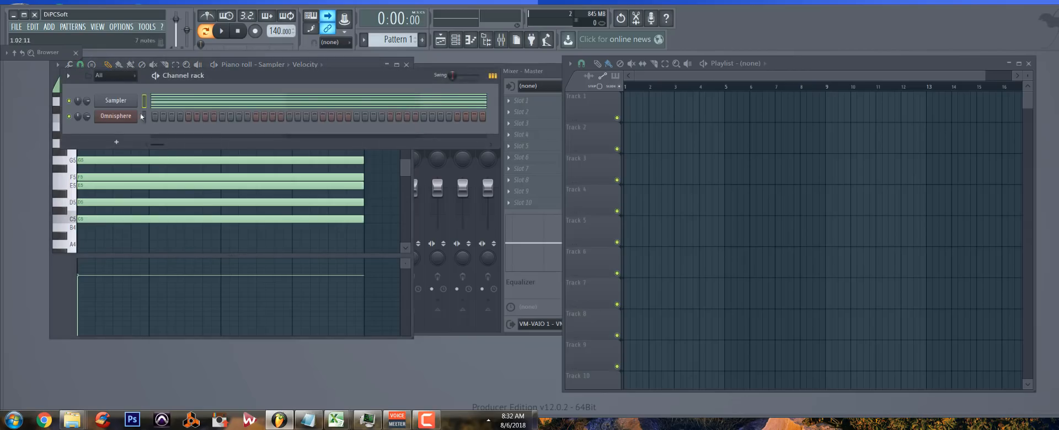
click(115, 117)
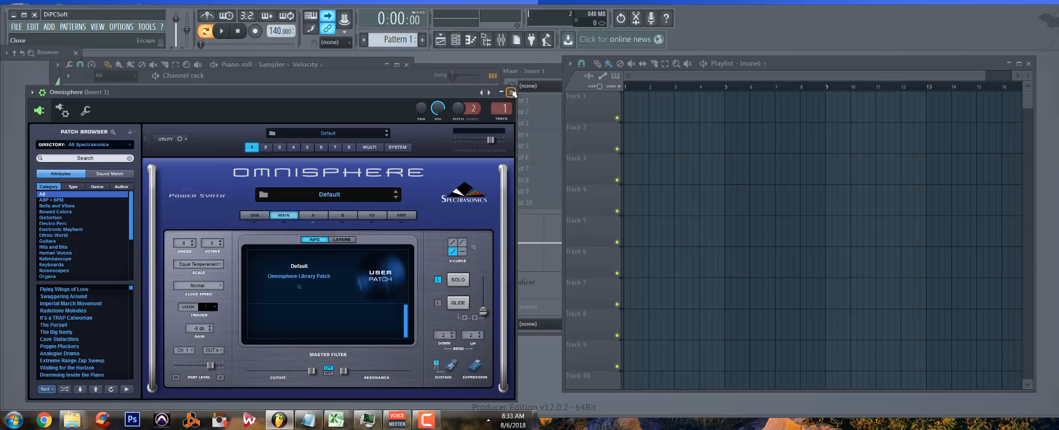
click(392, 76)
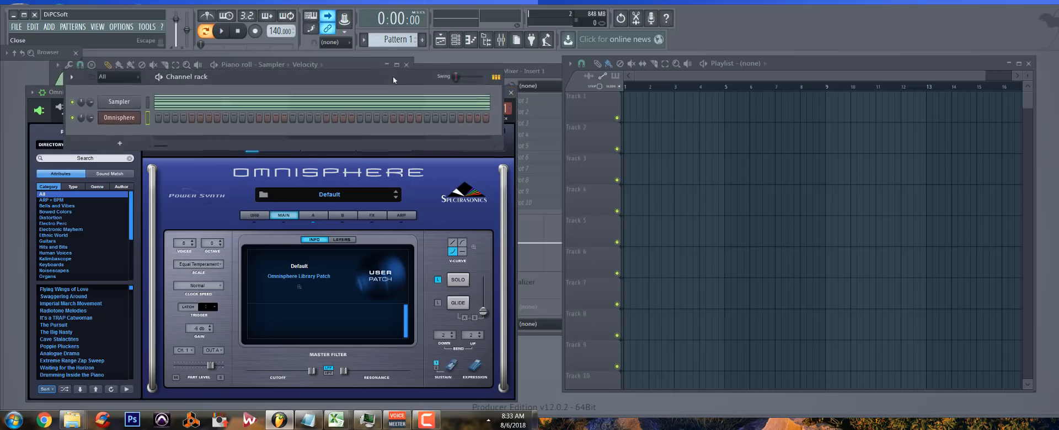
click(329, 107)
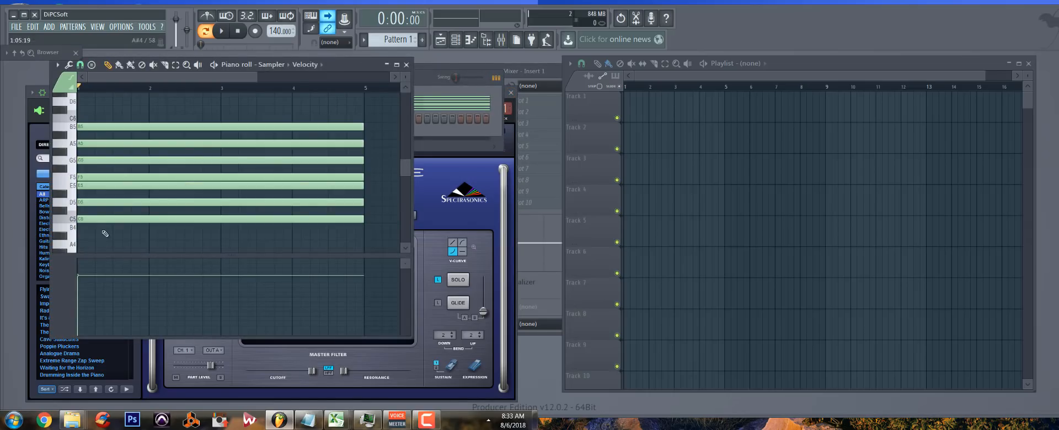
Select all the scale notes and transpose them down three semitones so the lowest note sits on A4
drag(106, 237, 79, 174)
scroll(126, 150, down, 1)
scroll(126, 151, down, 3)
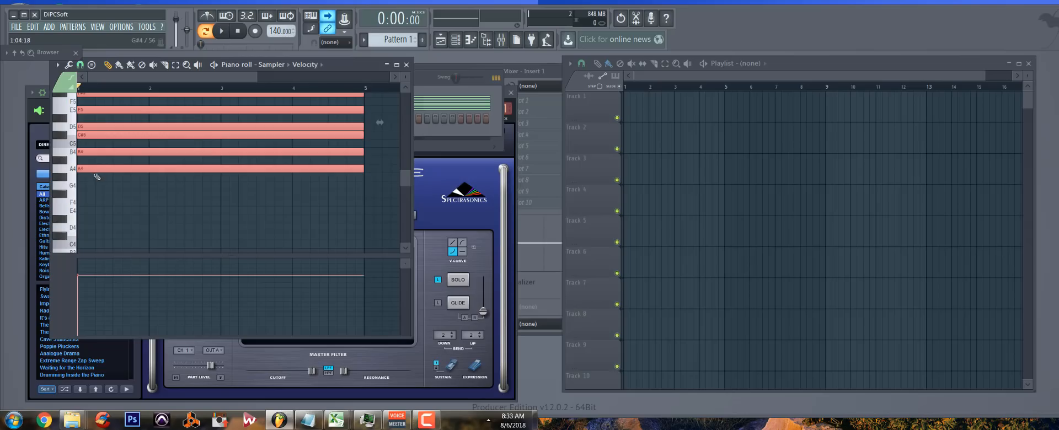
scroll(98, 172, up, 5)
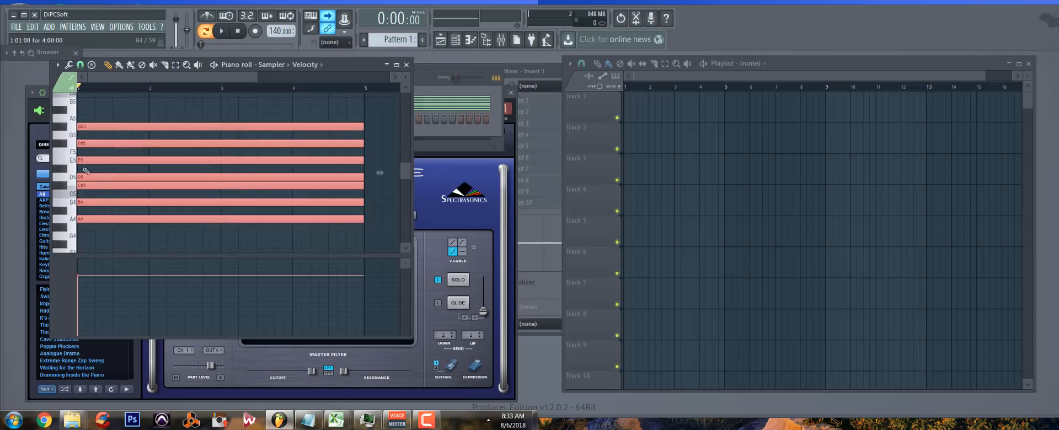
Delete the five notes above B4, keeping only the A4 and B4 notes
right_click(259, 127)
right_click(252, 143)
right_click(245, 161)
right_click(240, 178)
right_click(235, 186)
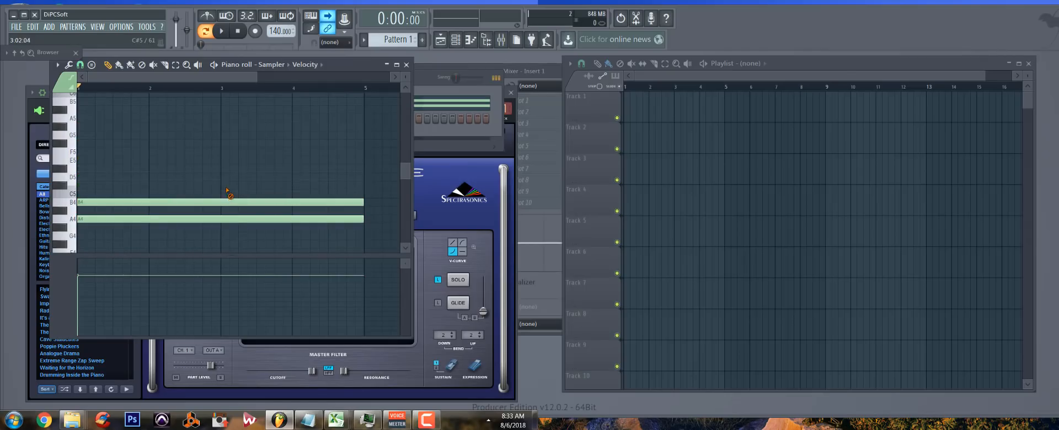
Add four-bar notes on C5, D5, E5, F5, G5 and A5, starting at bar 1
click(80, 194)
click(80, 176)
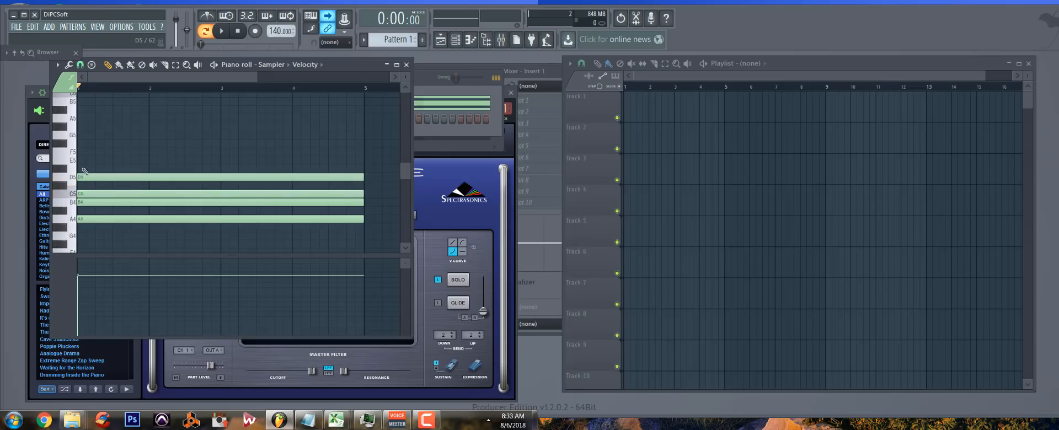
click(81, 160)
click(81, 151)
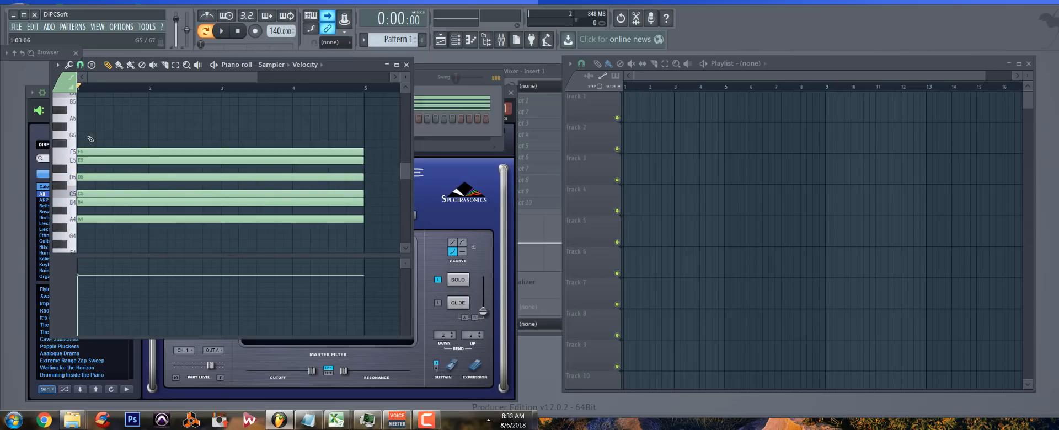
click(81, 135)
click(80, 110)
drag(74, 113, 74, 122)
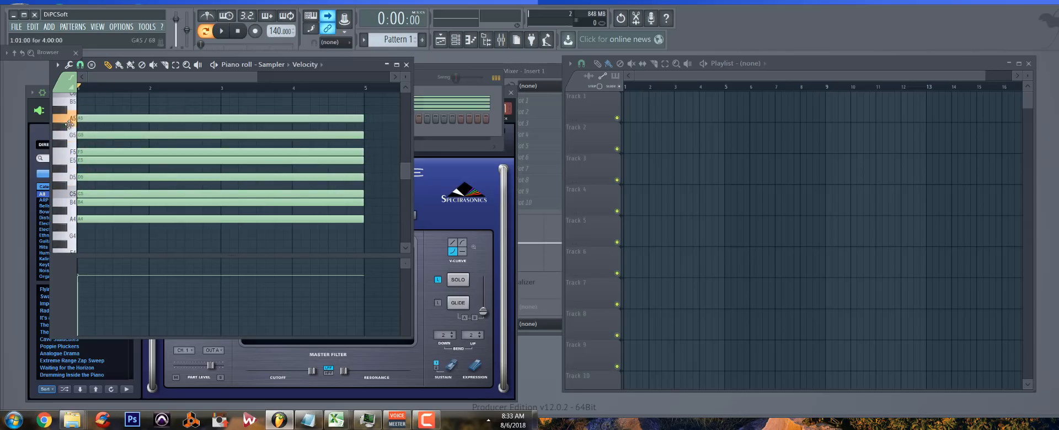
scroll(85, 156, up, 3)
click(85, 156)
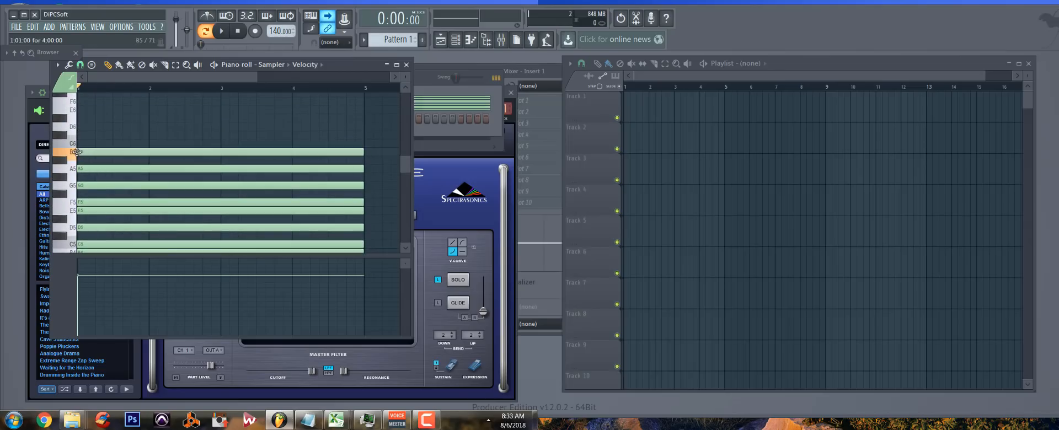
right_click(83, 154)
scroll(99, 153, down, 4)
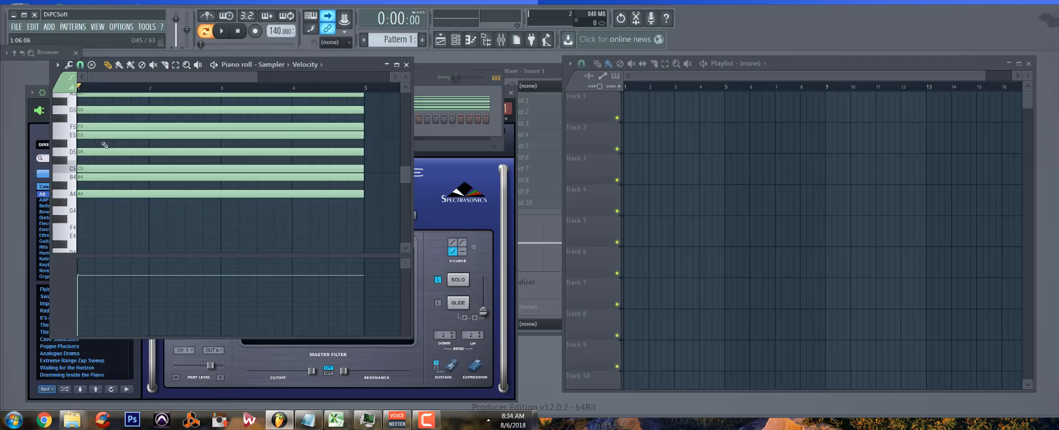
scroll(102, 146, up, 1)
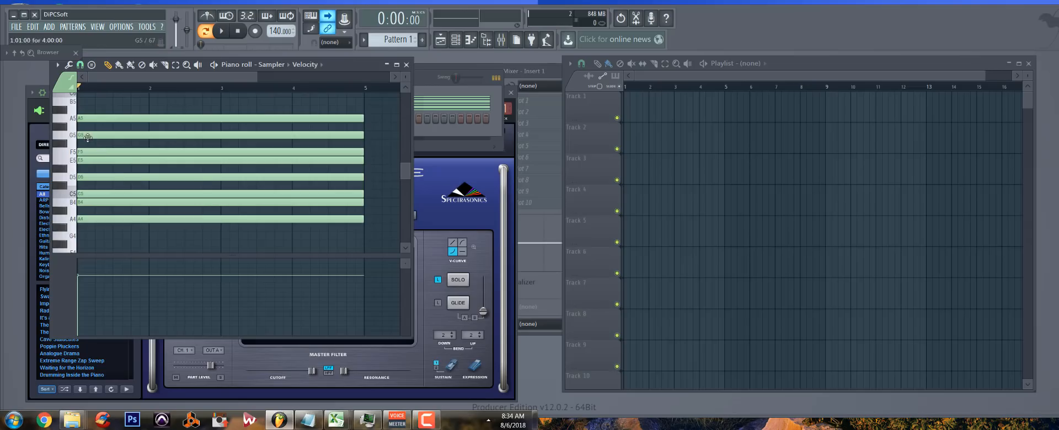
click(416, 81)
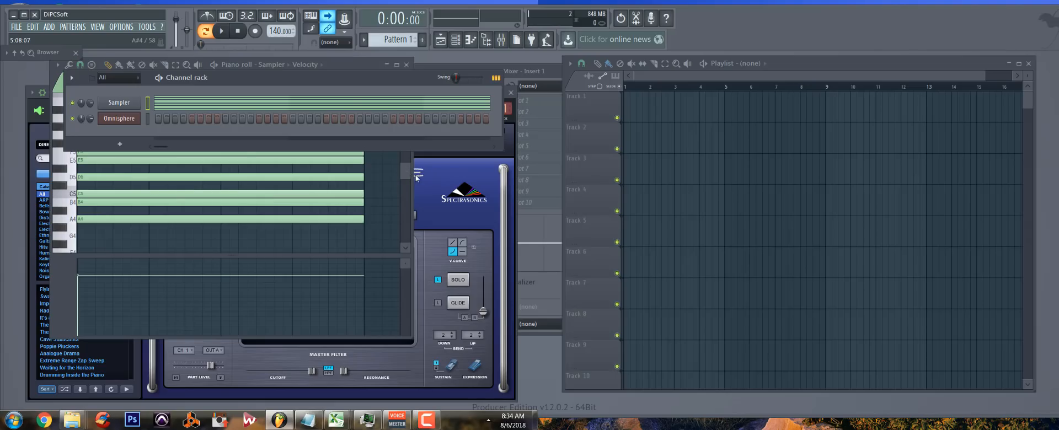
click(126, 103)
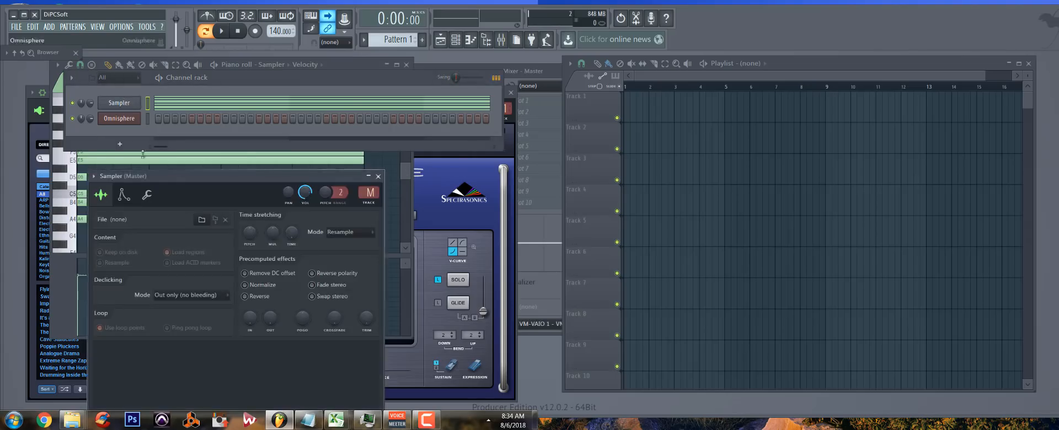
click(378, 177)
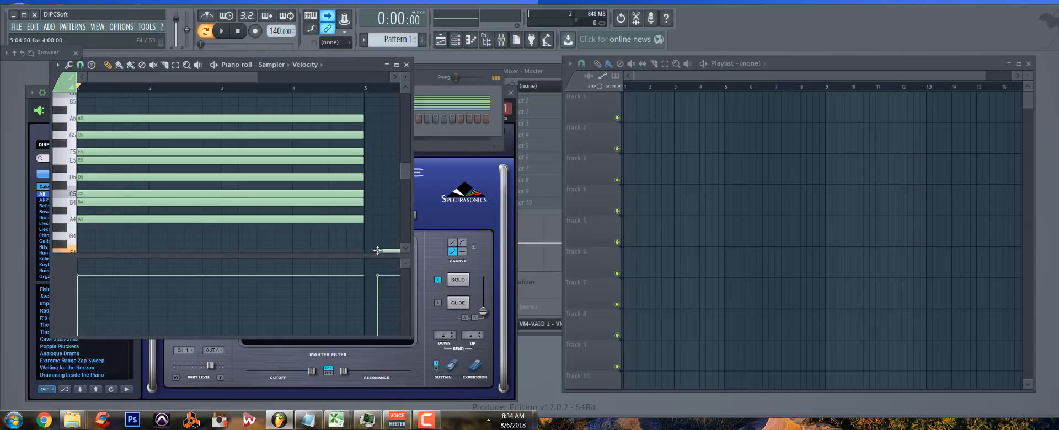
click(382, 254)
right_click(388, 257)
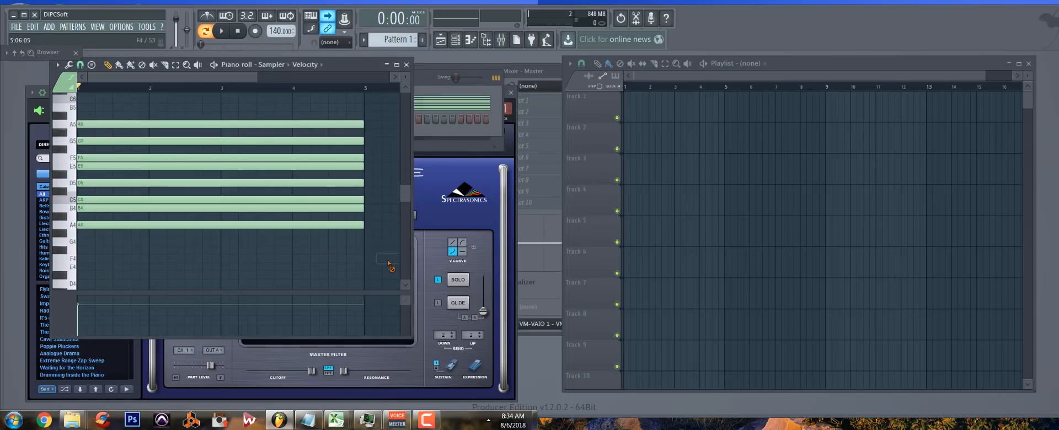
Close the piano roll and bring the Omnisphere window to the front, placed slightly higher on the screen
click(407, 65)
click(209, 177)
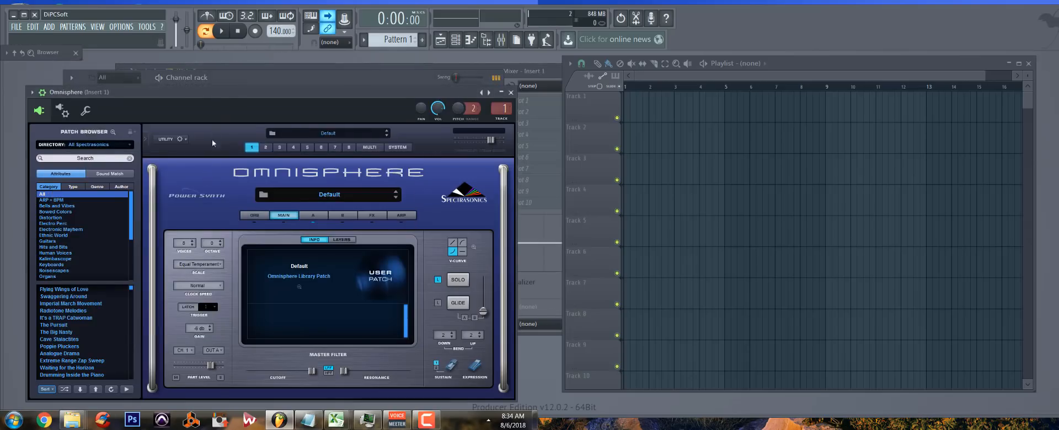
drag(217, 92, 229, 77)
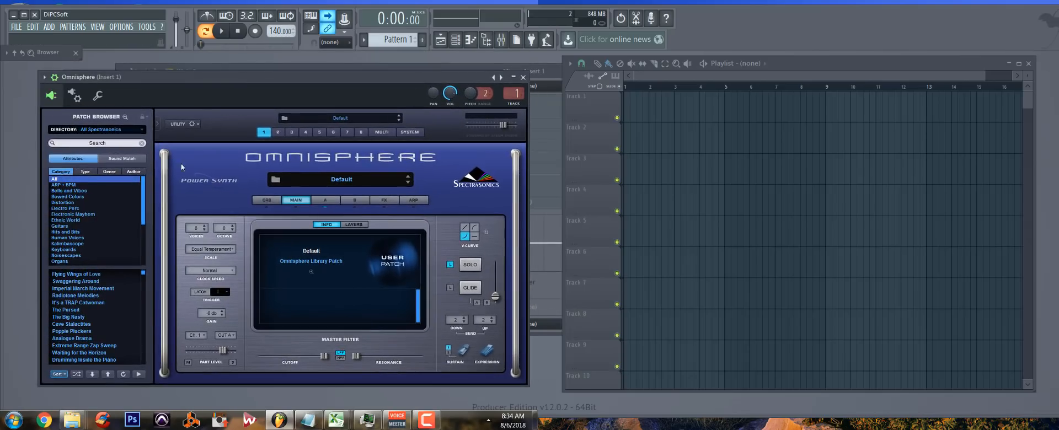
Shuffle Omnisphere's patch list and load the Bad Dreams DR patch after trying out It's a TRAP Catwoman
click(65, 303)
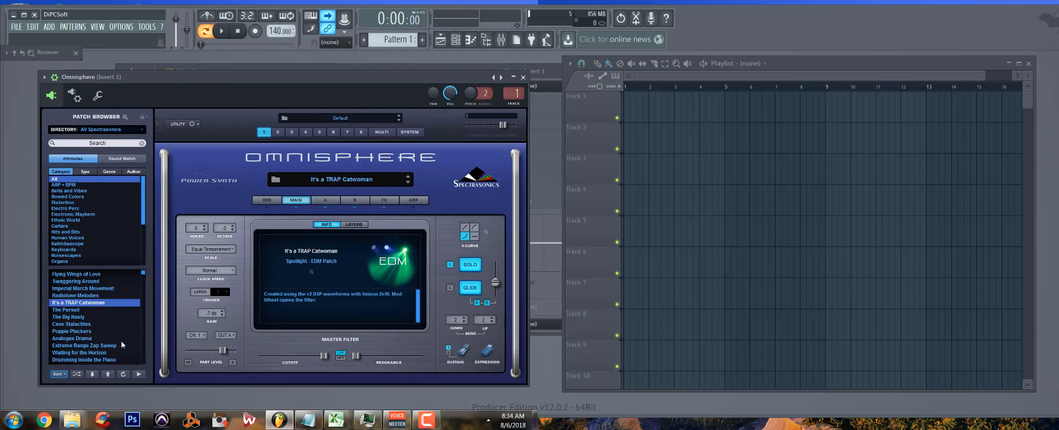
click(76, 373)
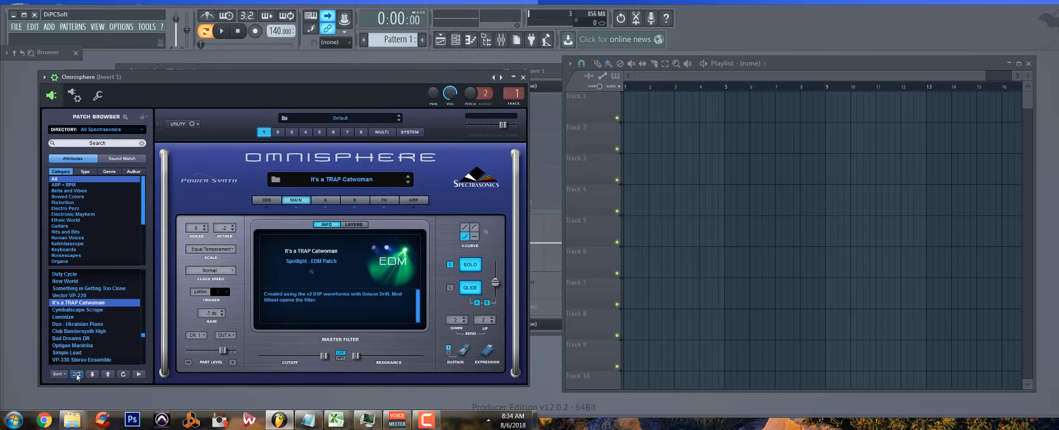
click(81, 325)
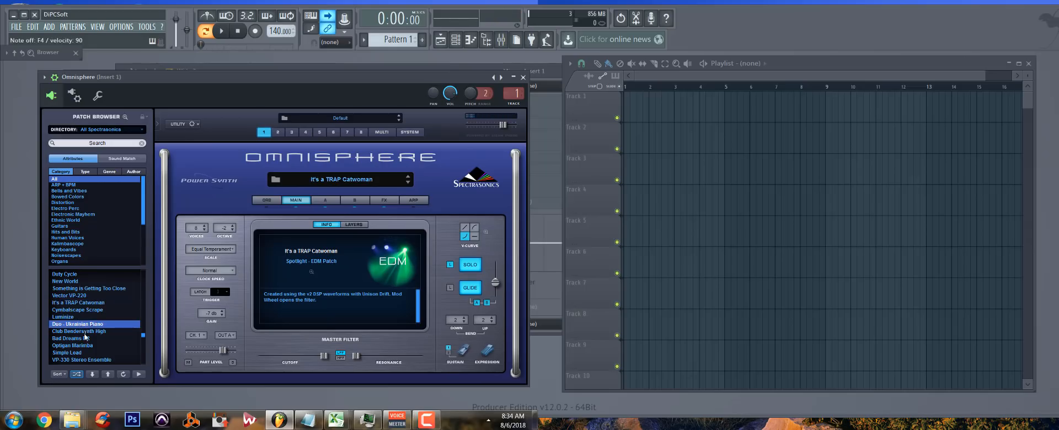
click(86, 338)
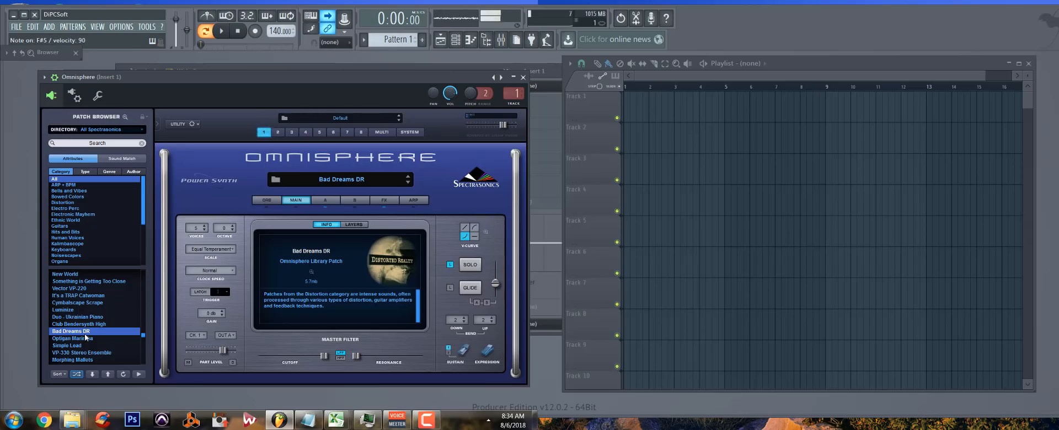
Try out the Morphing Mallets, Eighties Air Bag, Popper Comper, Rogue Synth and Rebellious Thinking patches
scroll(99, 331, down, 2)
click(77, 332)
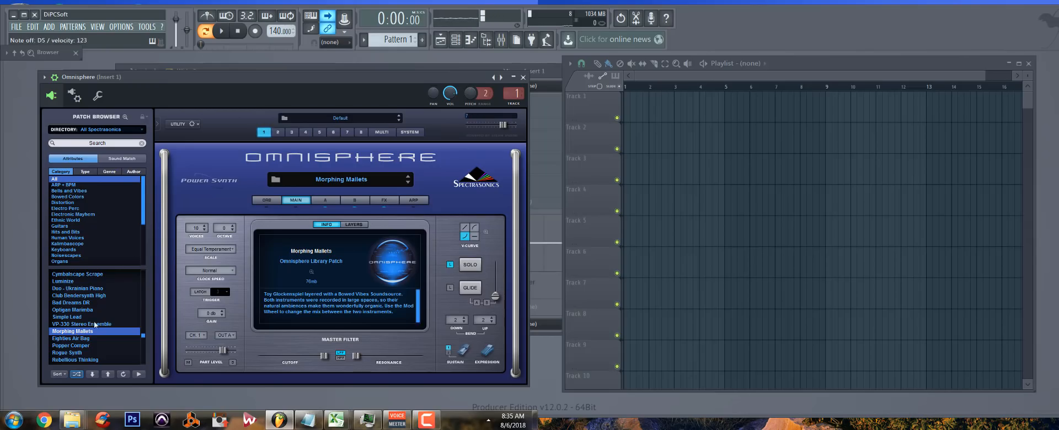
click(69, 339)
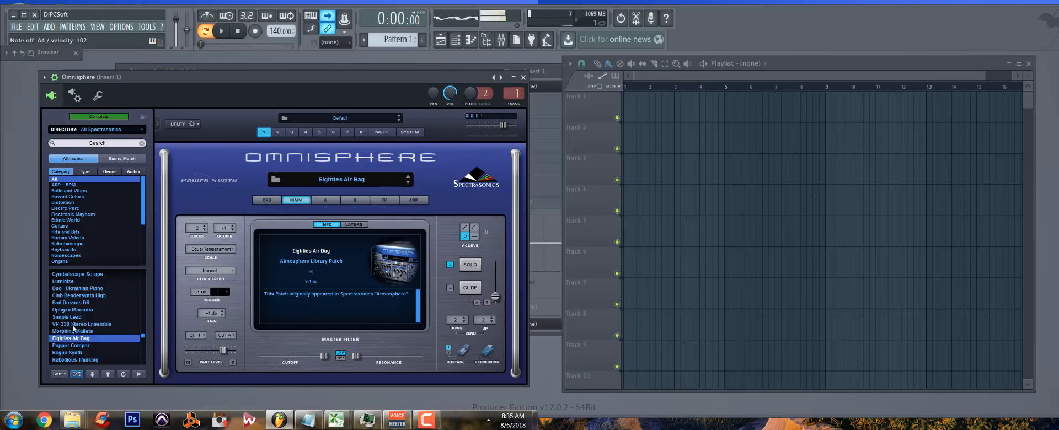
click(73, 326)
click(71, 345)
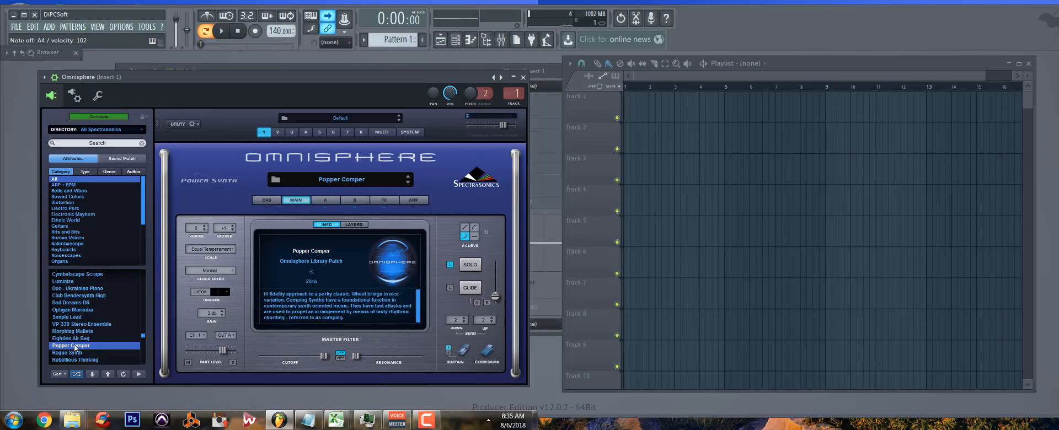
click(88, 353)
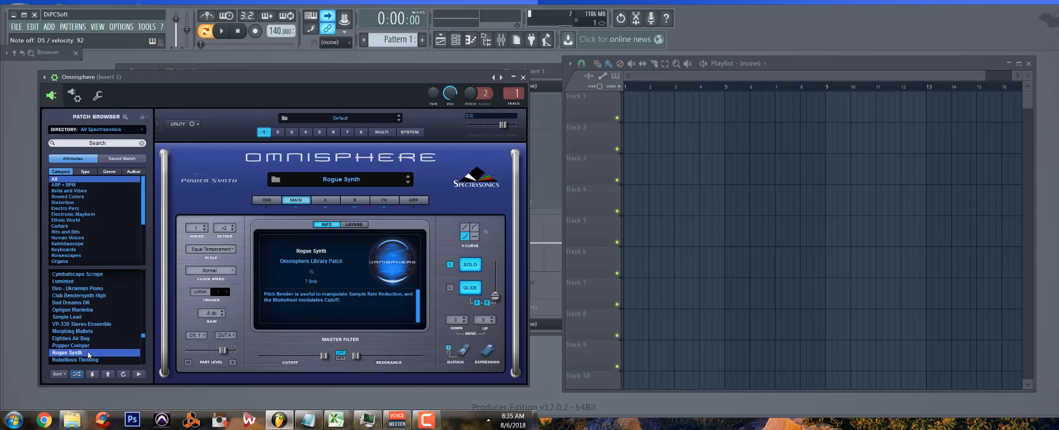
click(85, 360)
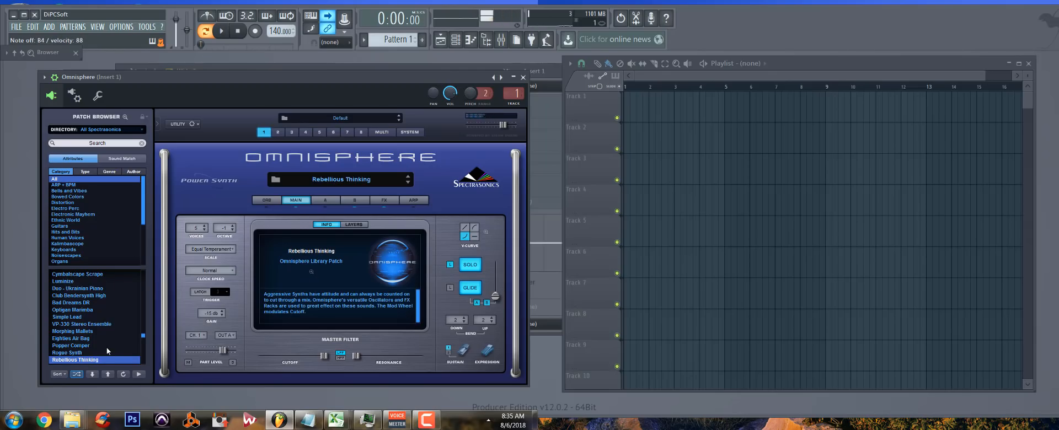
Filter the Omnisphere patches to the Bells and Vibes category and load Experimental Thought
click(82, 192)
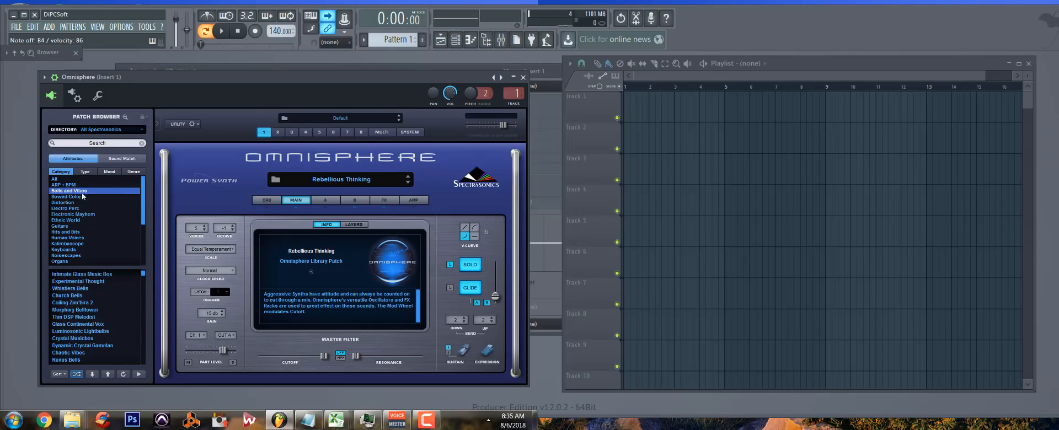
click(87, 281)
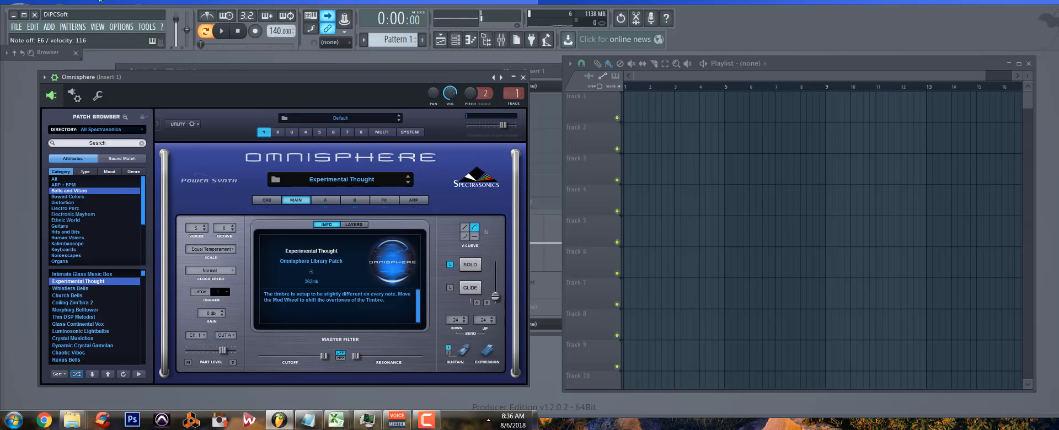
Record a four-bar Omnisphere melody with the metronome and recording countdown enabled, and open its notes in the piano roll
click(207, 22)
click(247, 16)
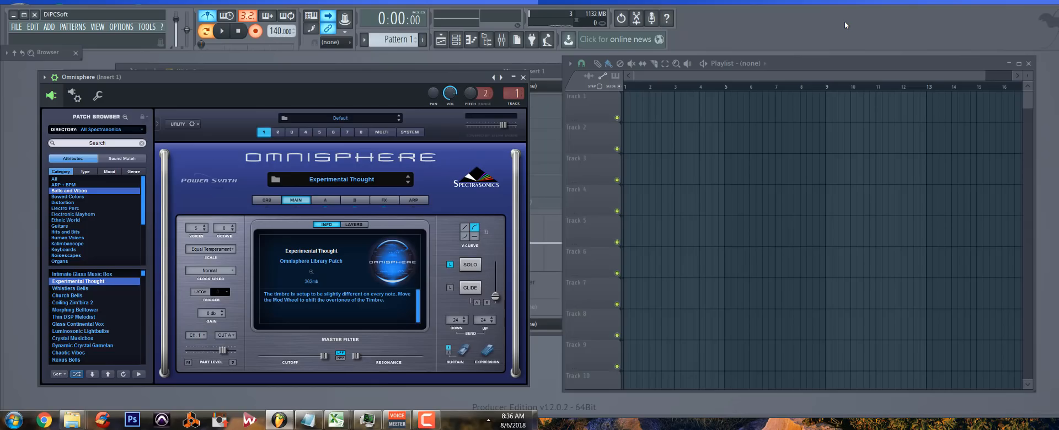
key(space)
drag(323, 76, 304, 130)
click(301, 119)
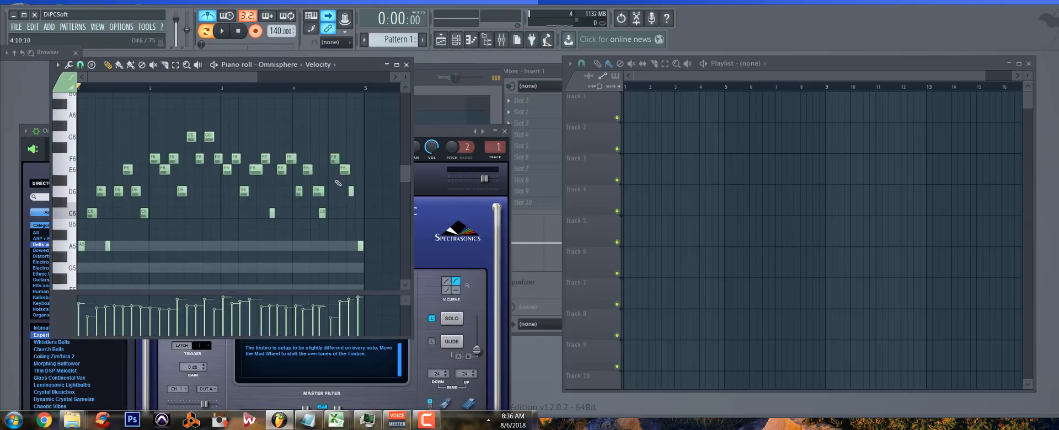
Quantize all recorded melody notes in the piano roll
key(ctrl+a)
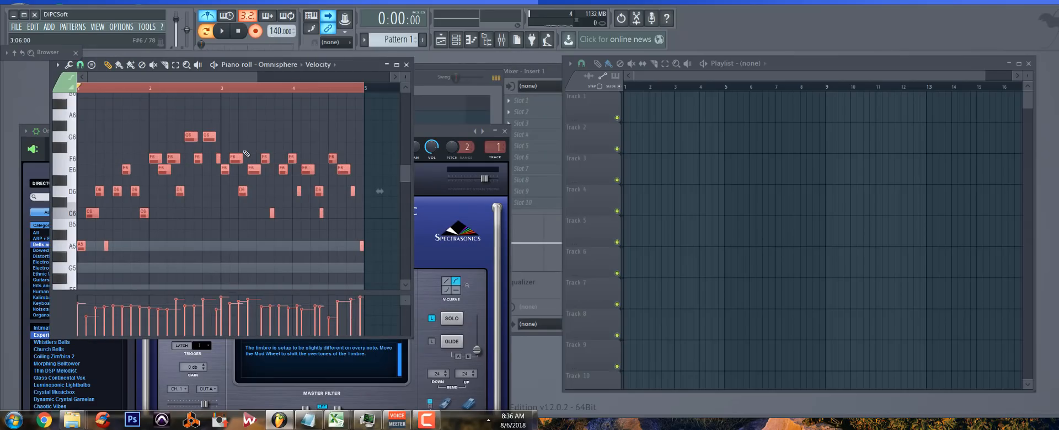
key(ctrl+q)
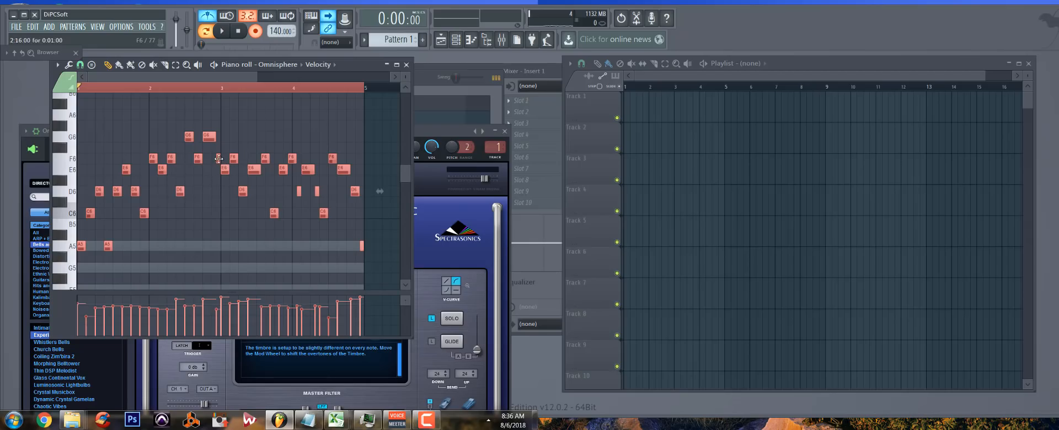
Turn off record mode, the countdown before recording and the metronome
click(256, 31)
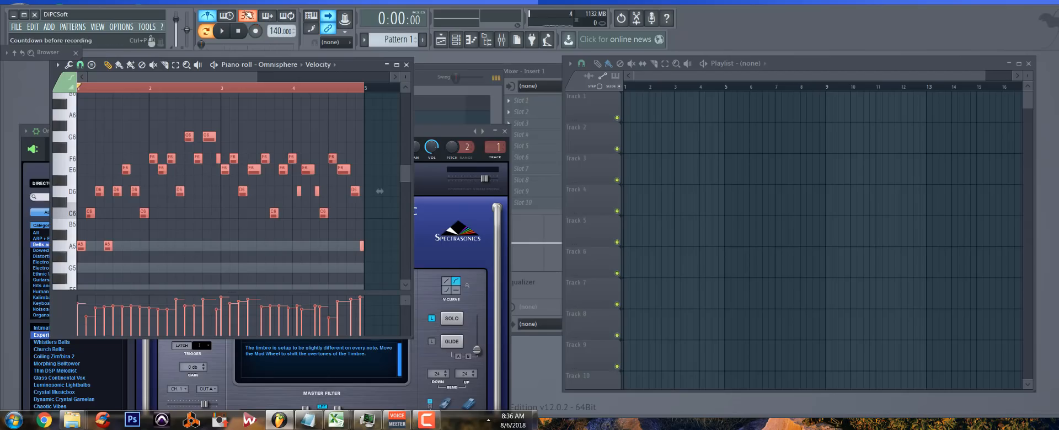
click(247, 16)
click(208, 16)
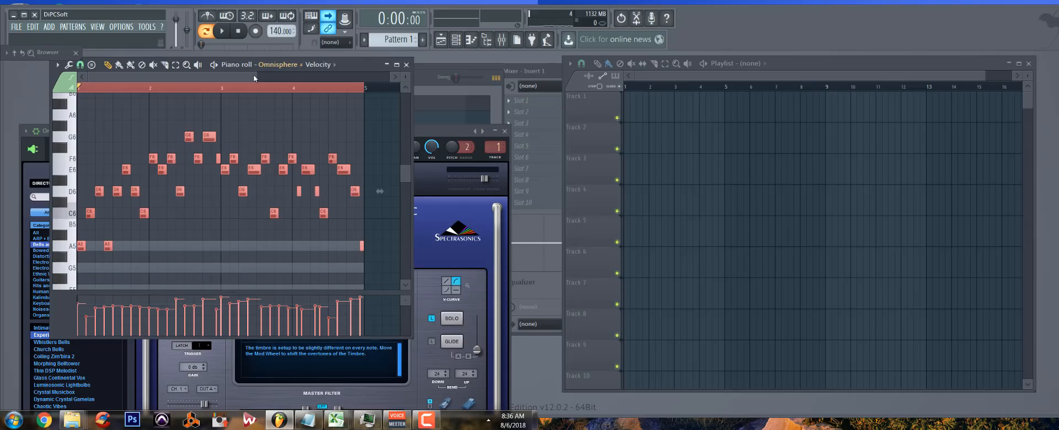
Play the melody, deselect the notes, and move the F6, C6 and E6 notes late in bar 3 one step earlier
drag(253, 75, 227, 92)
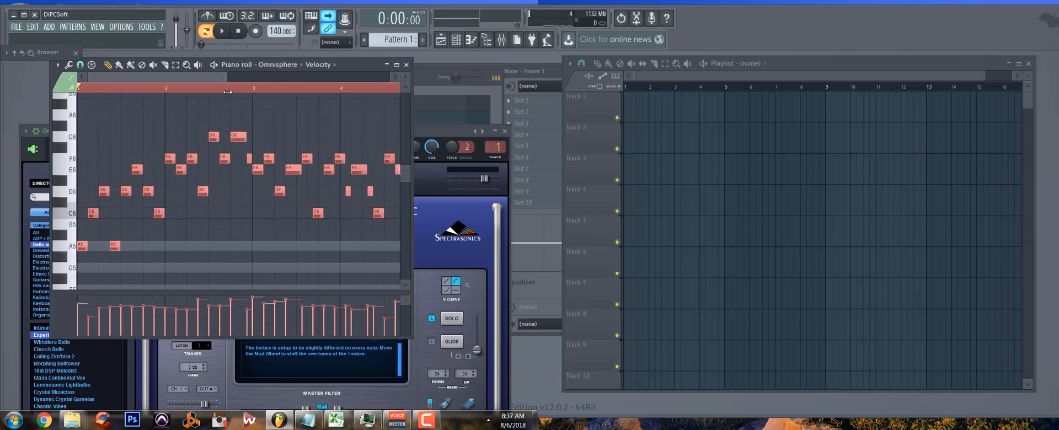
key(space)
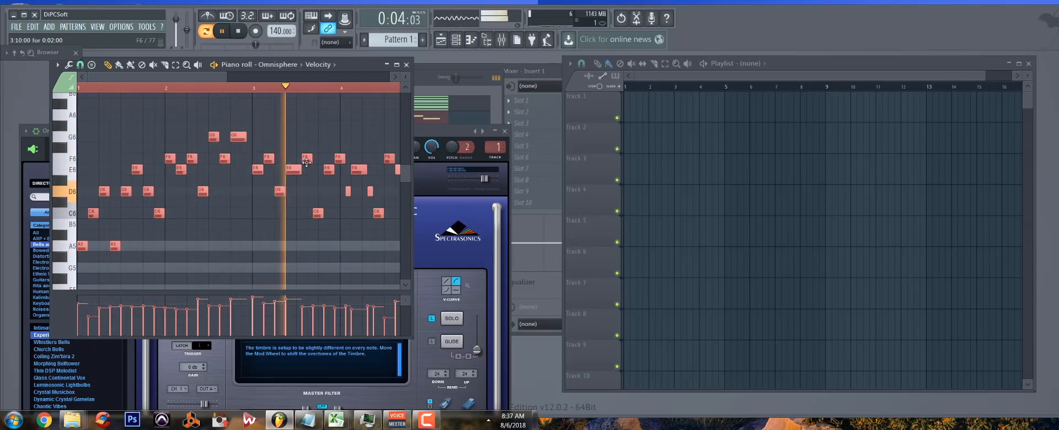
key(space)
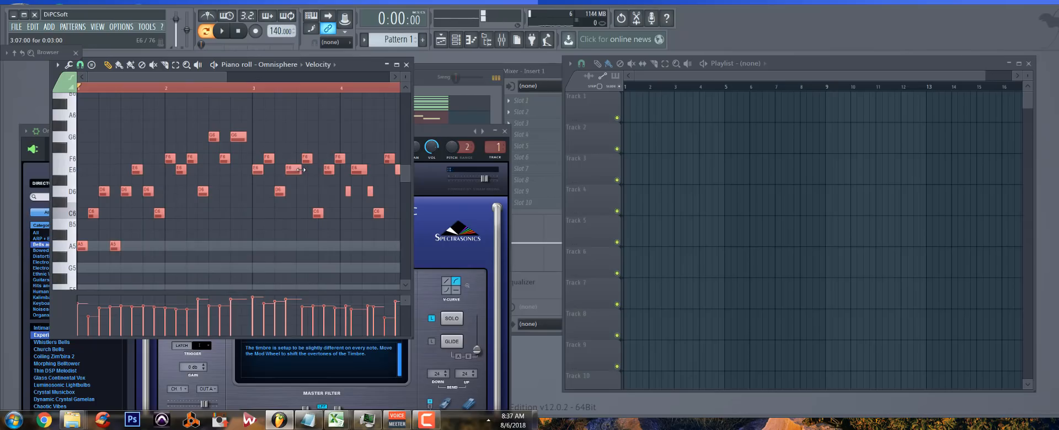
key(ctrl+d)
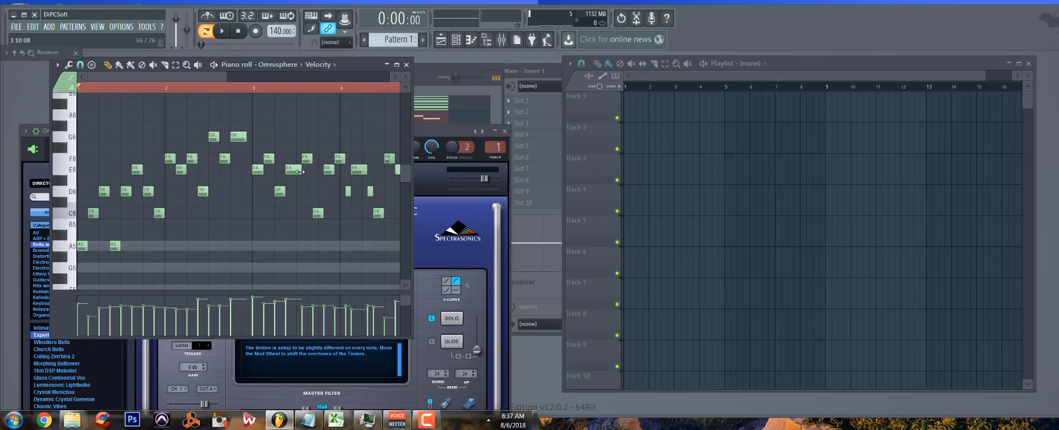
drag(304, 159, 298, 158)
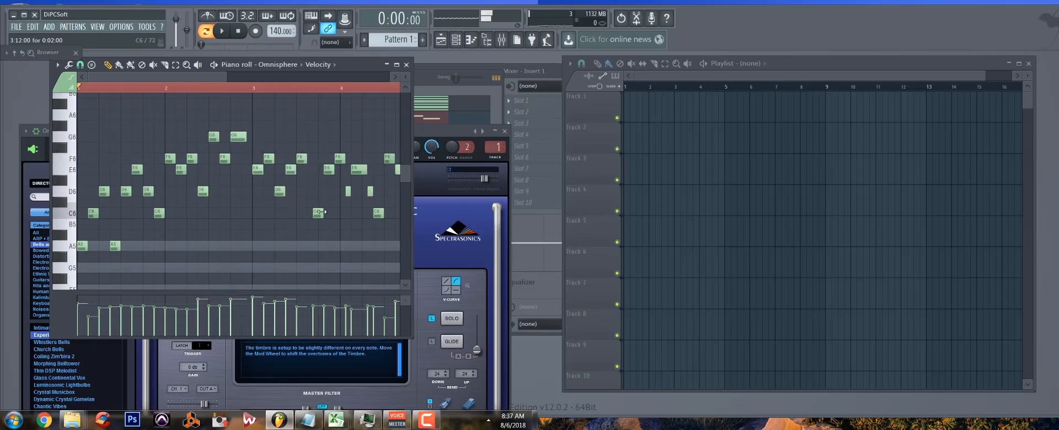
drag(314, 214, 309, 214)
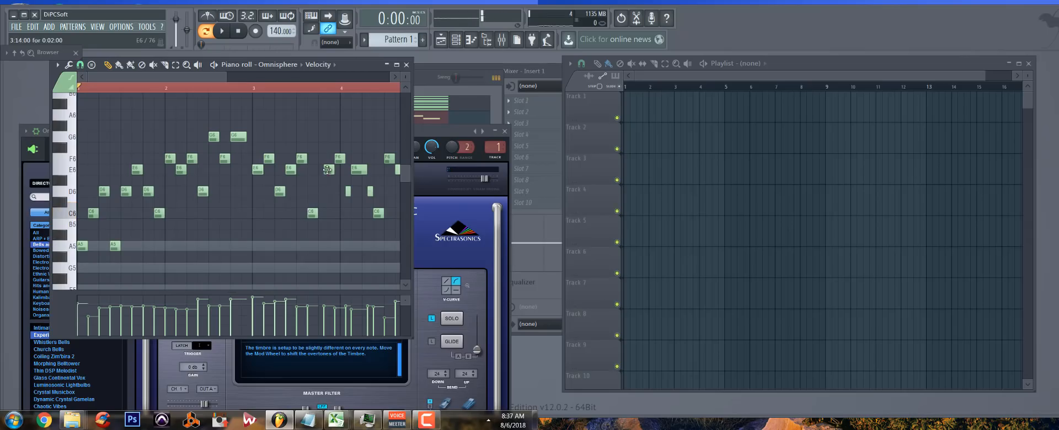
drag(327, 169, 332, 159)
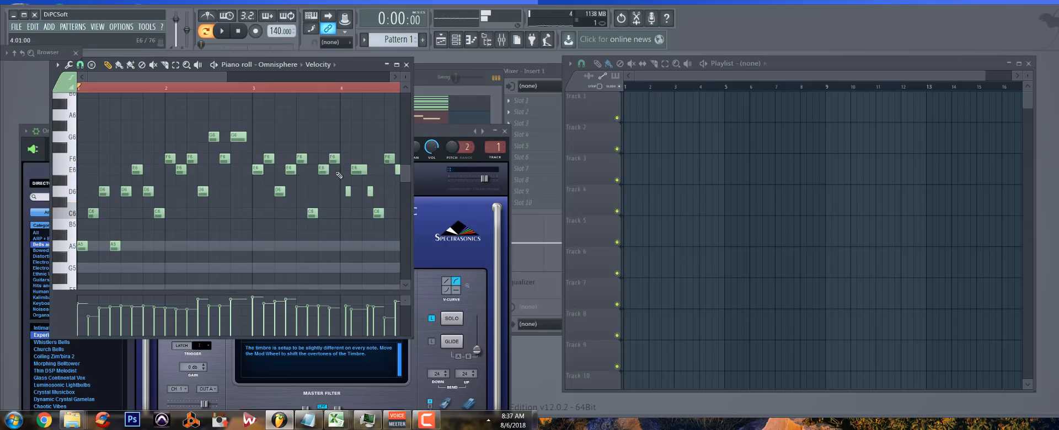
Extend the short F6 at the end of bar 2 and the two short D6 notes in bar 4 to two steps each
click(243, 158)
key(space)
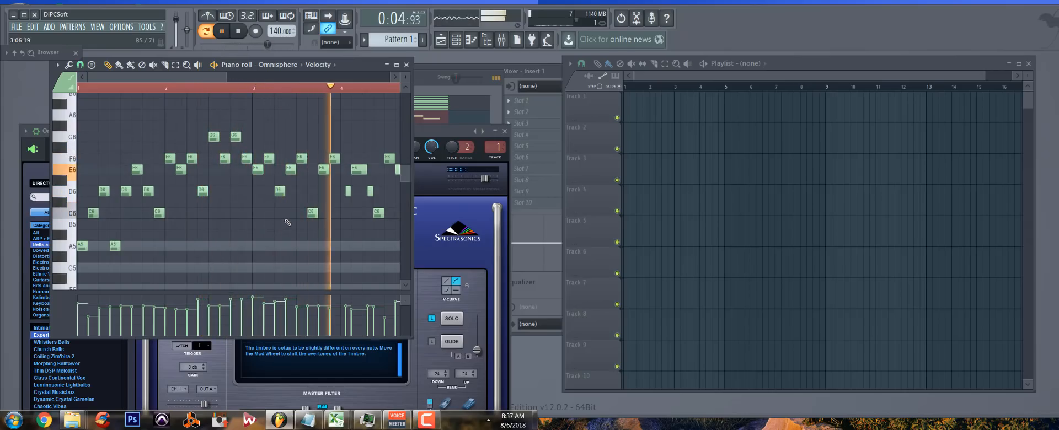
key(space)
scroll(252, 116, right, 2)
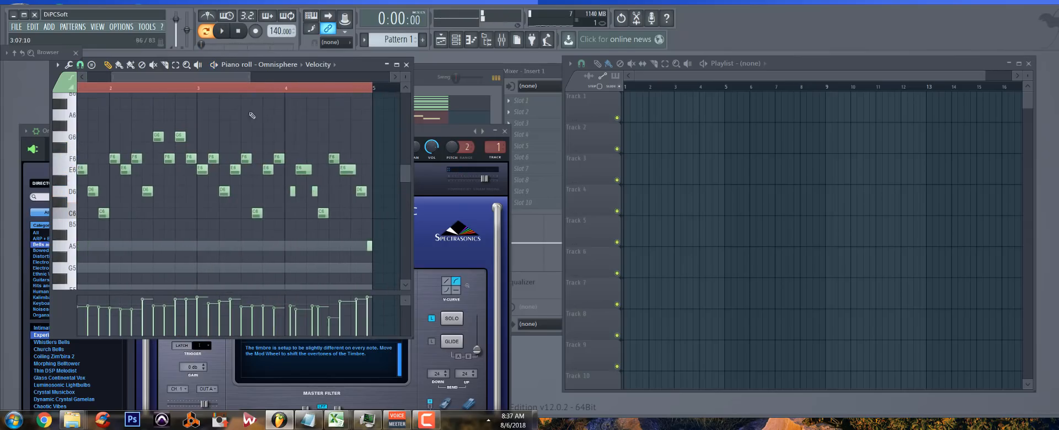
click(291, 191)
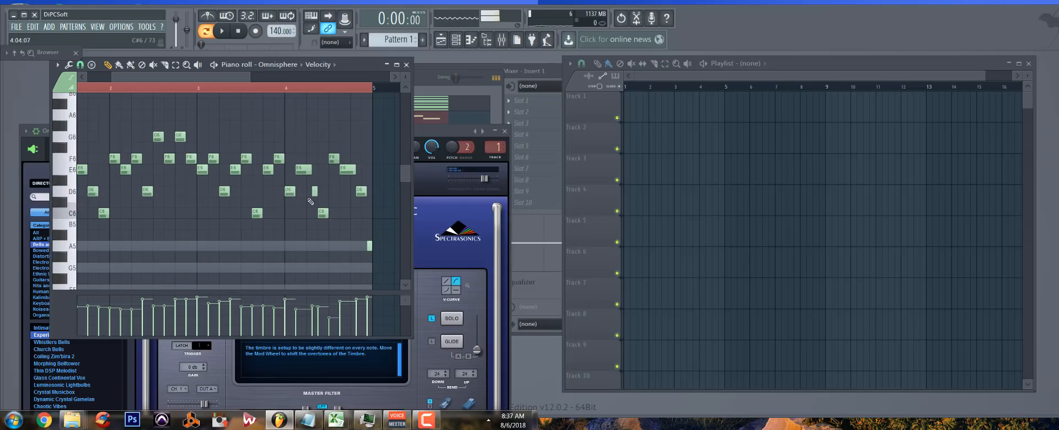
click(312, 192)
Move the last D6 note to 4:13 and place the final A5 note at 4:15 with a length of two steps
key(space)
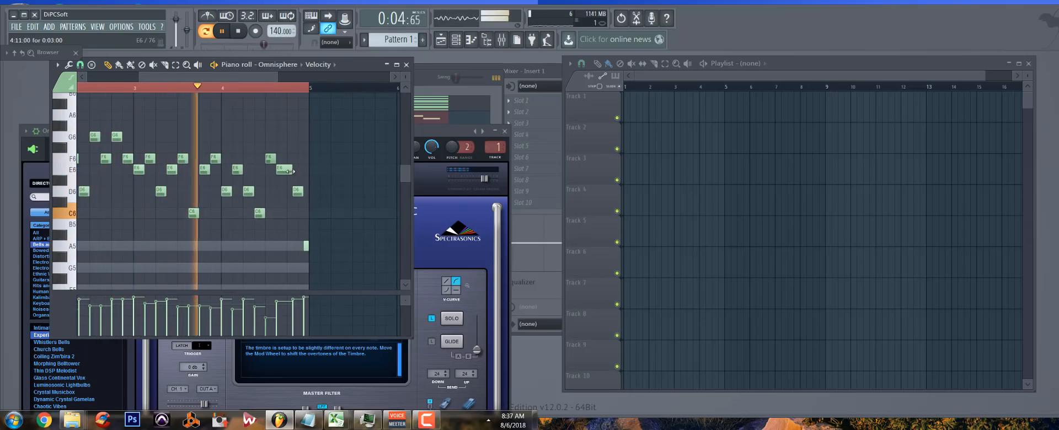
drag(298, 195, 293, 194)
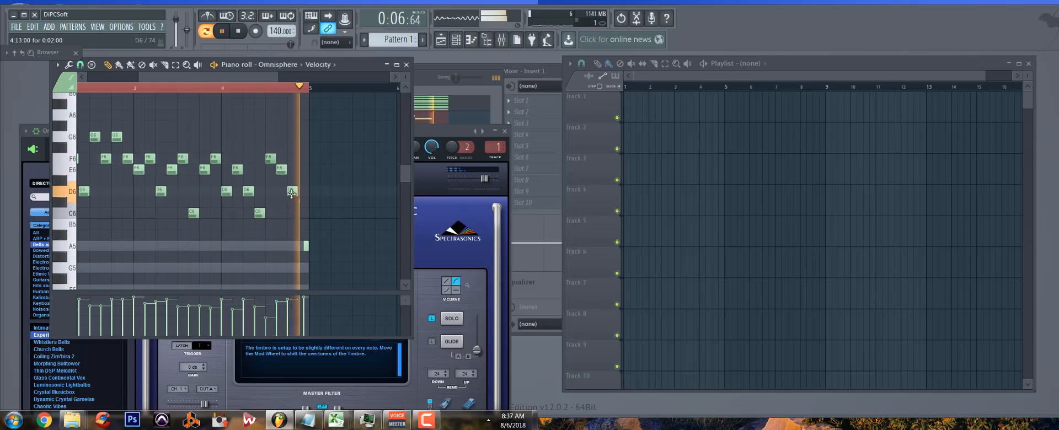
key(space)
drag(305, 247, 302, 247)
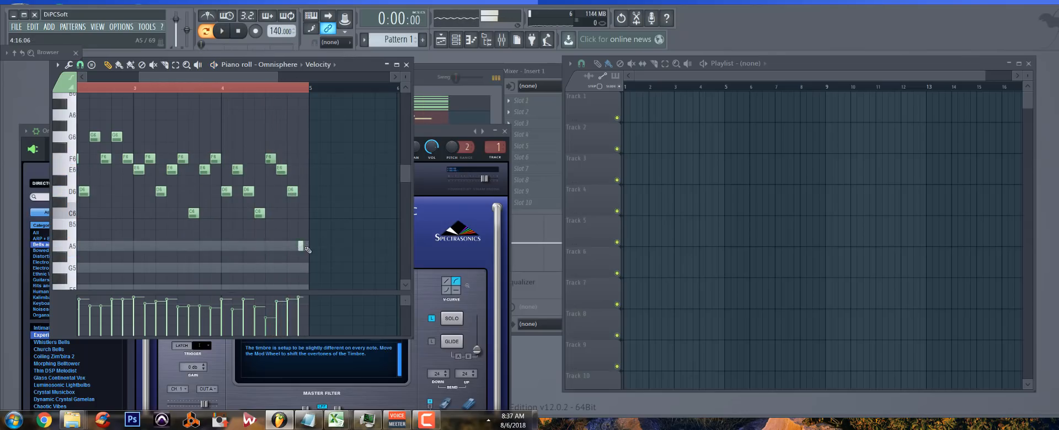
click(306, 248)
Play the edited melody back with all four bars in view
key(space)
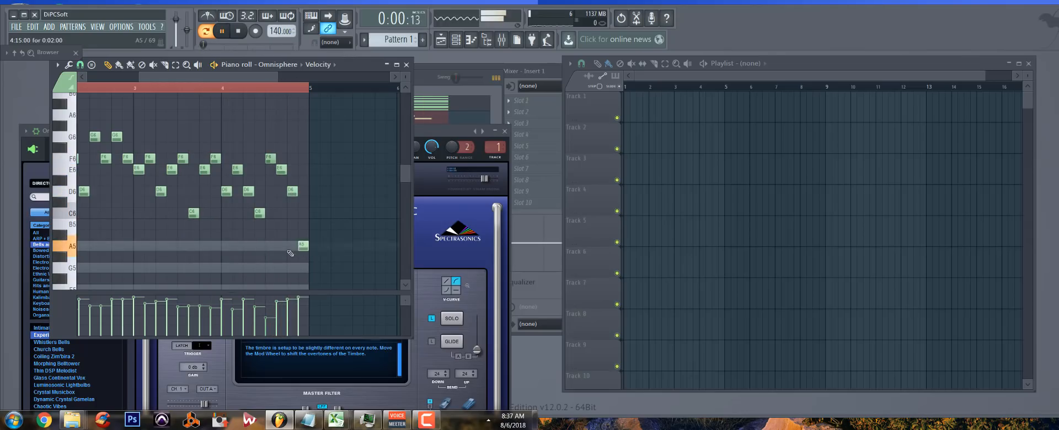
drag(135, 80, 83, 79)
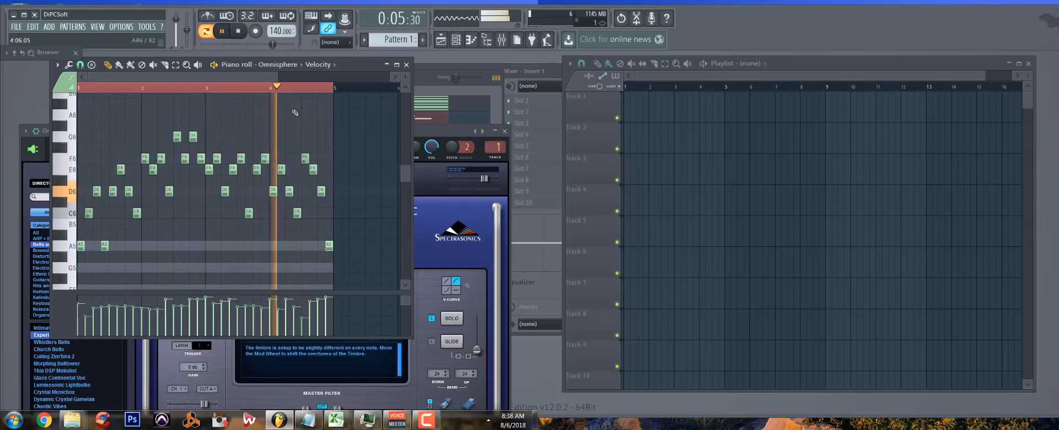
key(space)
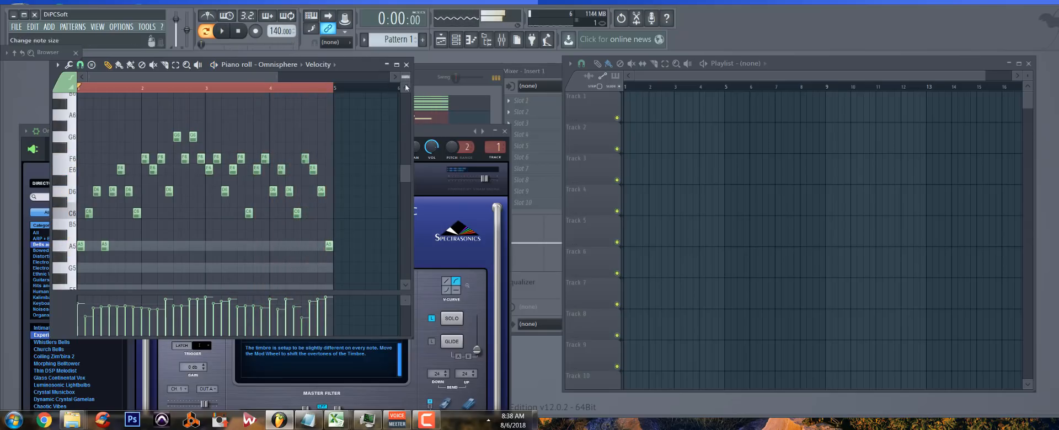
Bring the Omnisphere window in front of the piano roll and place the mixer beside it over the playlist
click(427, 138)
drag(427, 136, 423, 90)
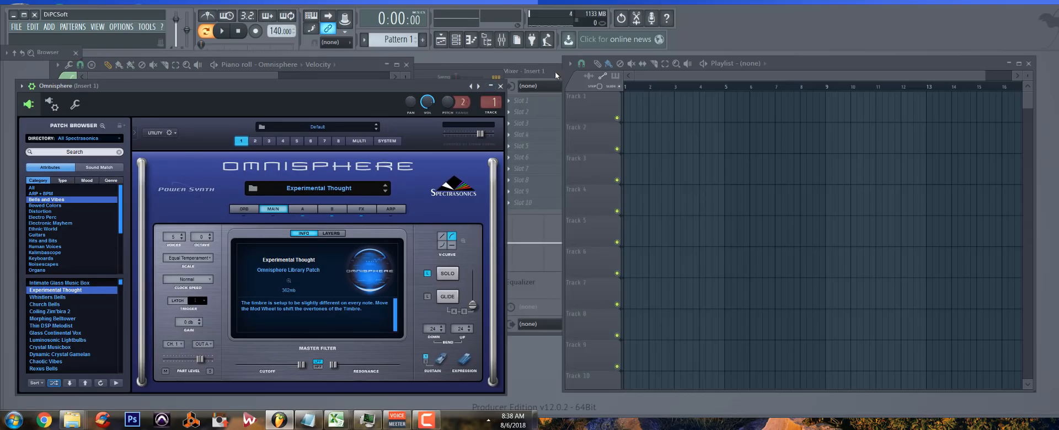
click(511, 78)
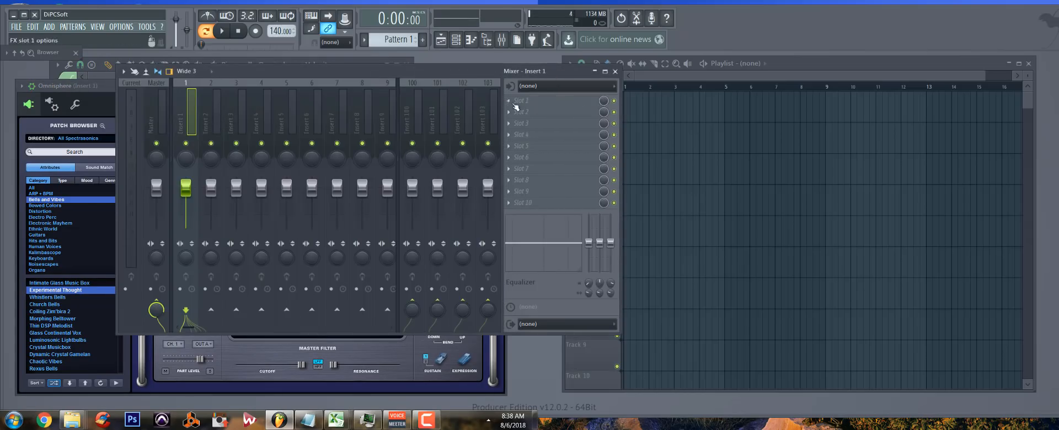
drag(405, 79, 816, 72)
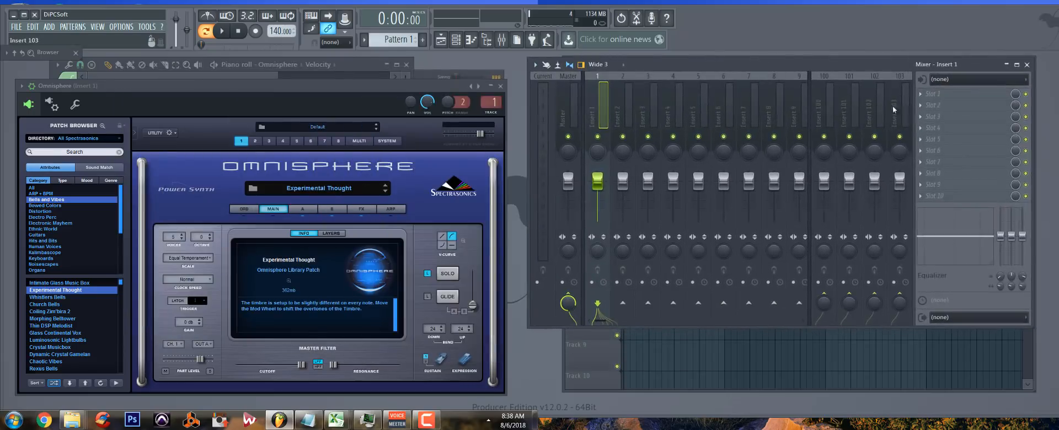
Load Fruity Parametric EQ 2 in slot 1 of Insert 1, lower its band 1 low shelf to -18.0 dB at 206 Hz, and play the melody
click(926, 97)
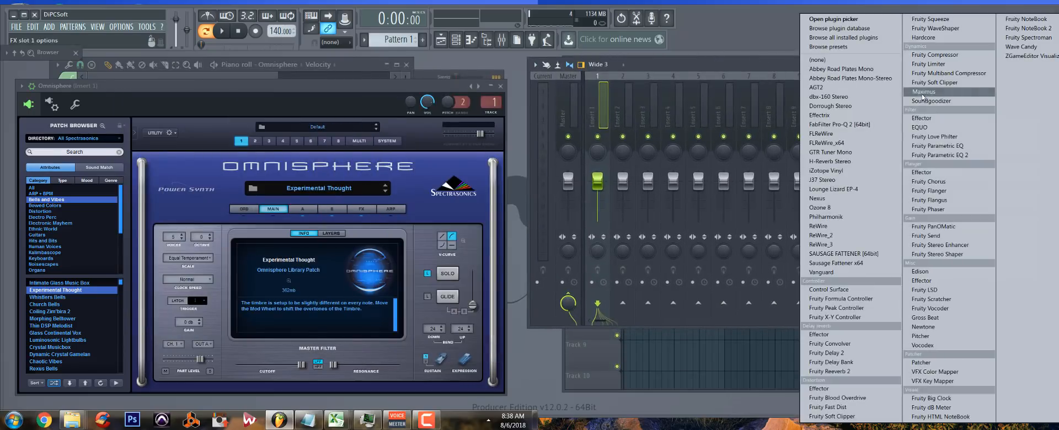
click(936, 156)
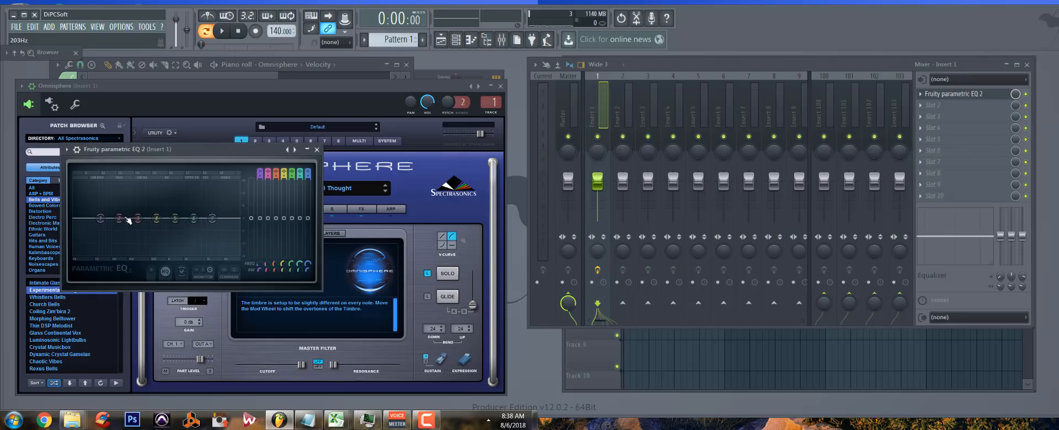
drag(110, 219, 129, 254)
key(space)
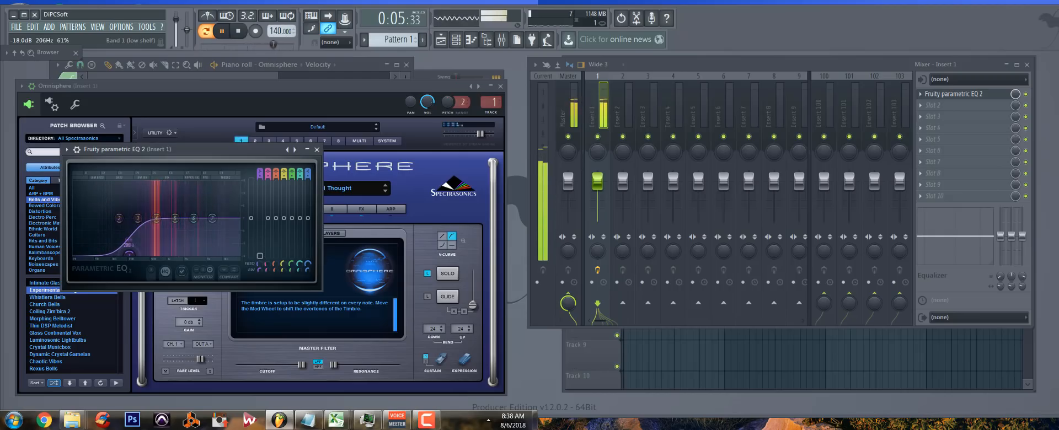
Close the Fruity Parametric EQ 2, Omnisphere and piano roll windows and stop playback
click(318, 149)
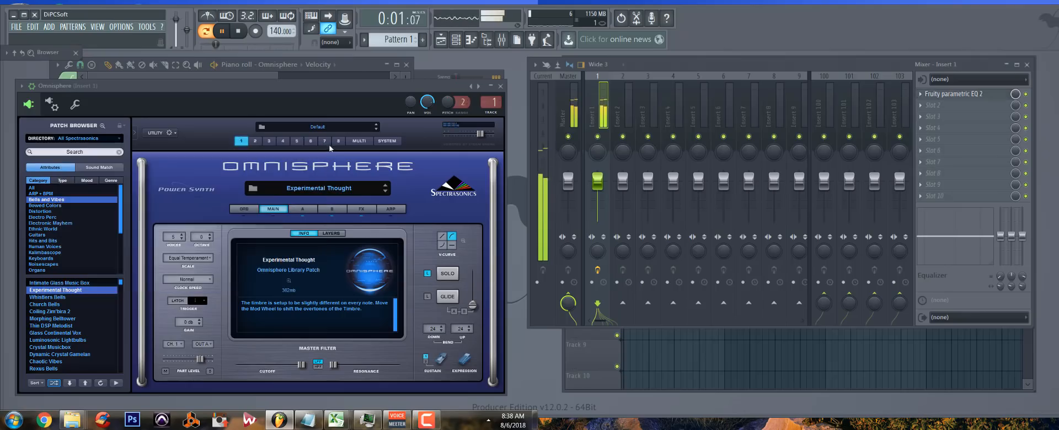
click(501, 86)
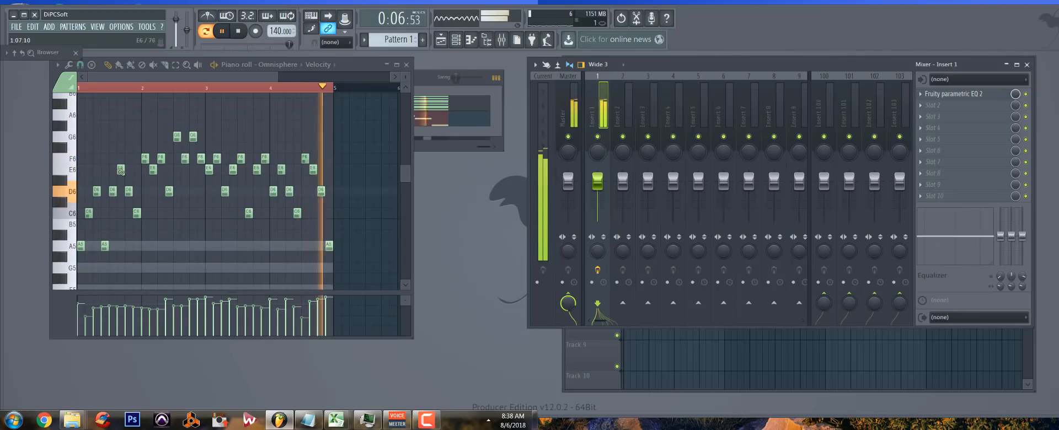
click(408, 65)
key(space)
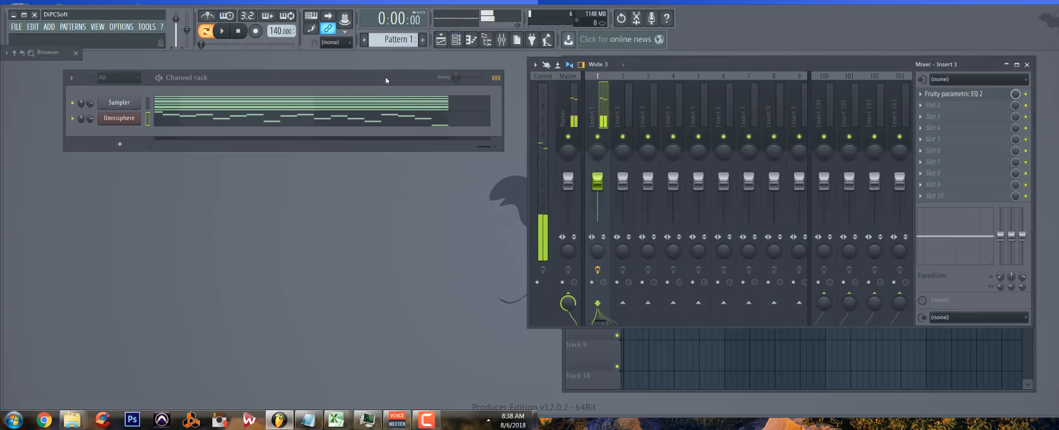
Select all the notes of the Omnisphere melody for copying and add a Nexus_2 channel to the channel rack
click(223, 126)
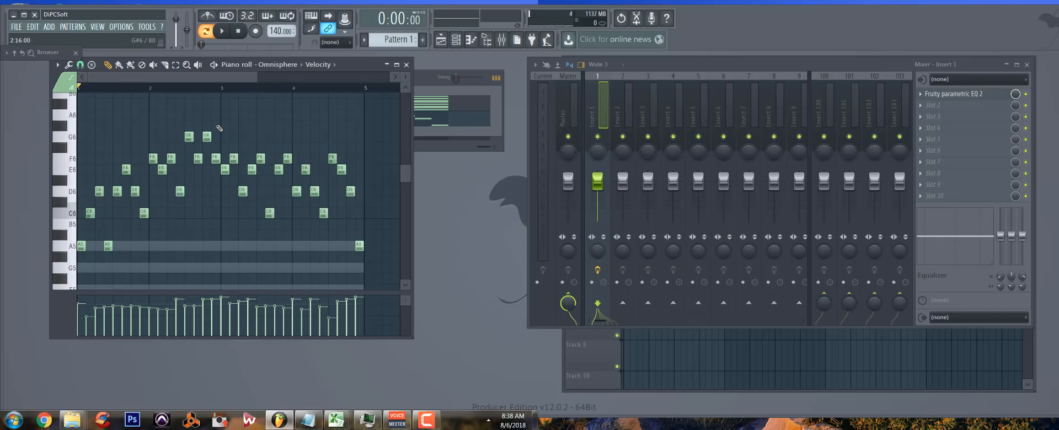
key(ctrl+a)
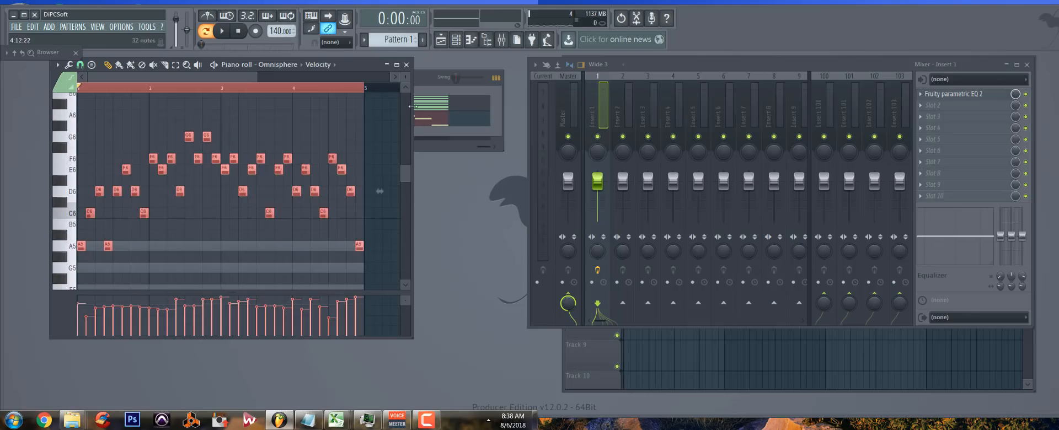
click(48, 53)
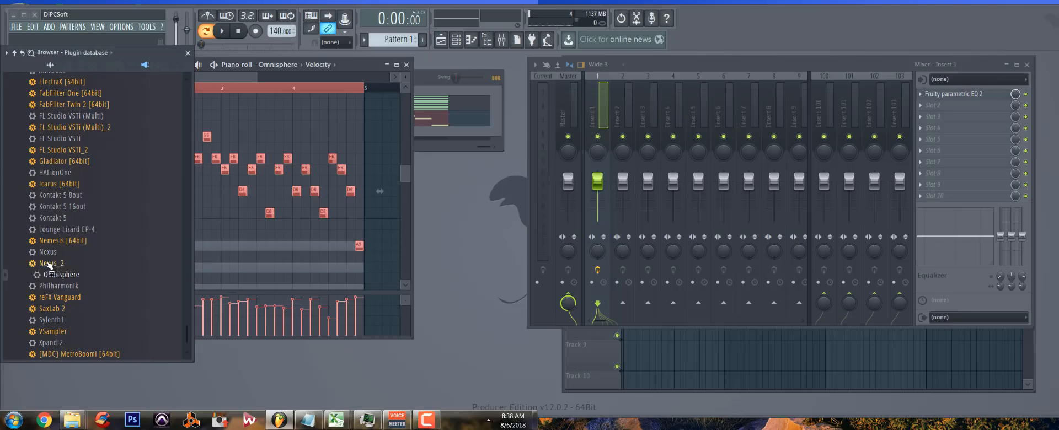
drag(49, 265, 454, 132)
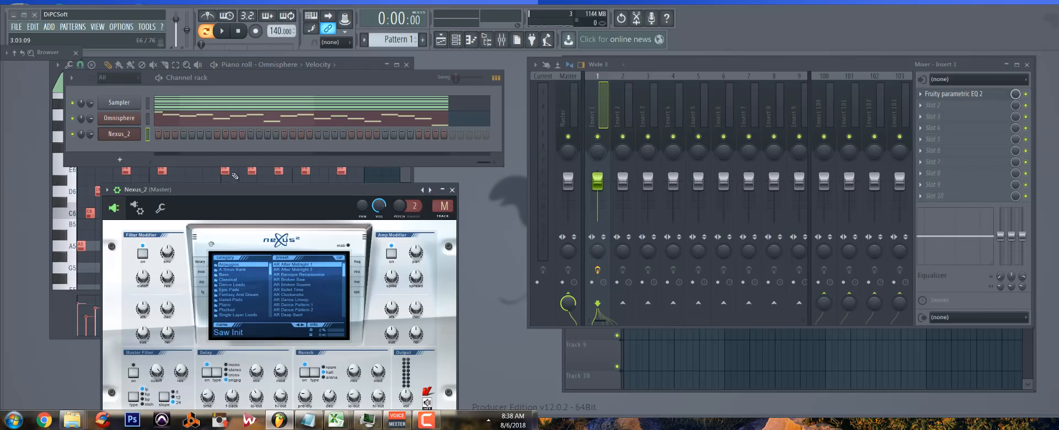
Look through the Nexus preset categories, including Epic Pads, Fantasy And Dream, Plucked and Piano
click(234, 289)
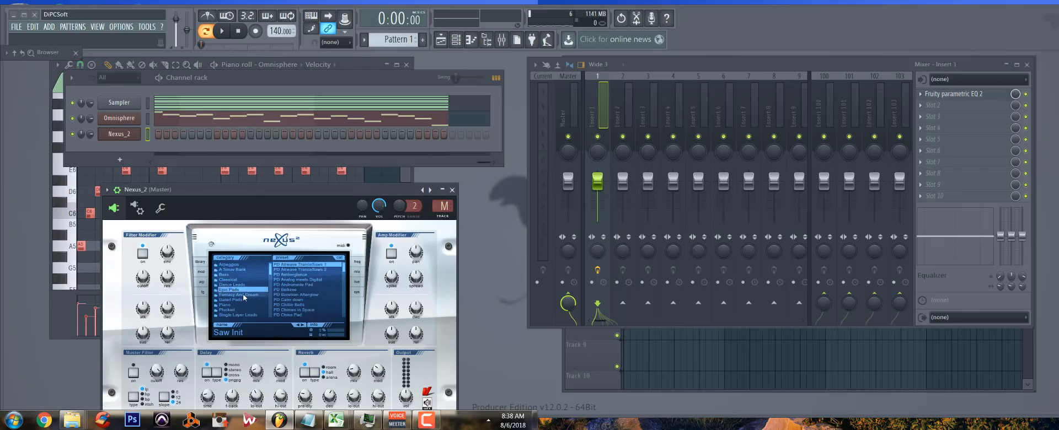
click(247, 295)
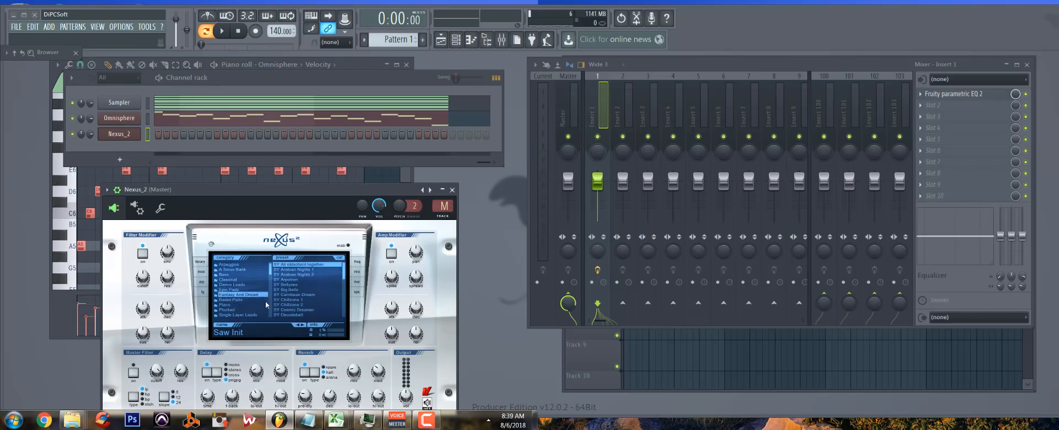
click(253, 311)
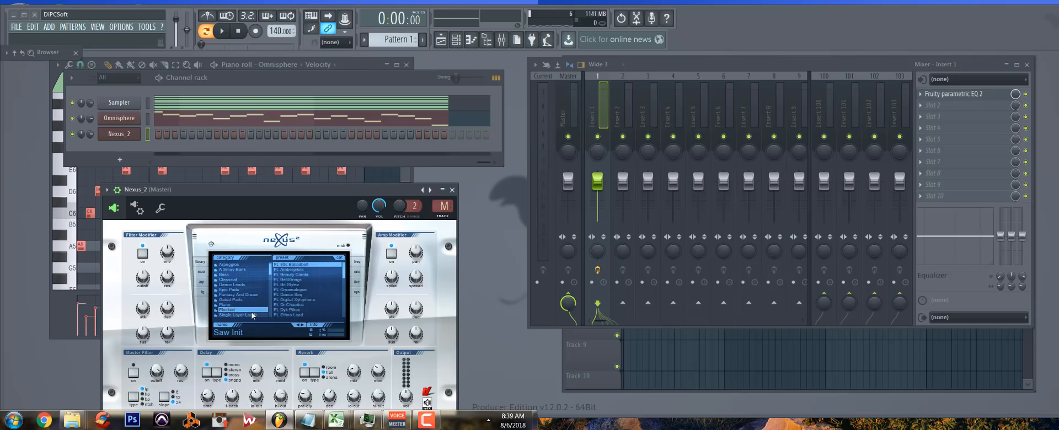
click(222, 305)
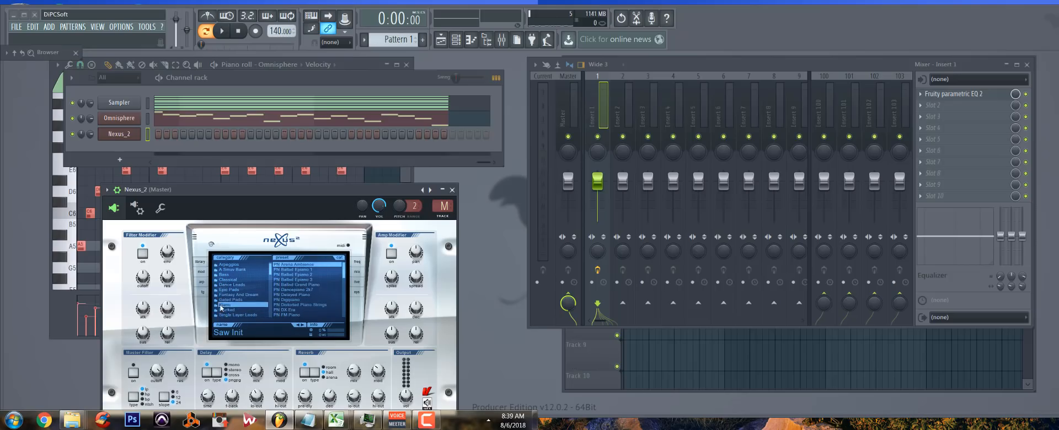
drag(271, 271, 277, 287)
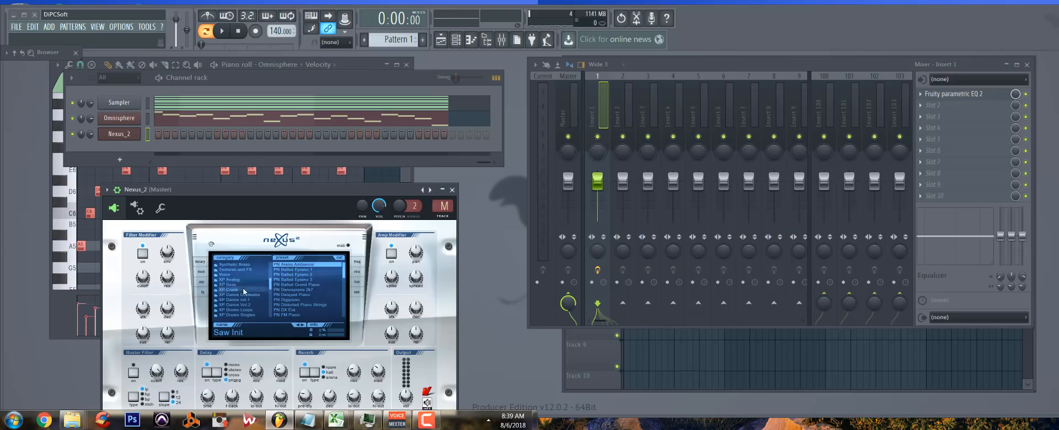
Try the presets FX Deep Space Spectres and FX Inprisoned Monstrosity from the Textures and FX category in Nexus
click(235, 270)
click(278, 289)
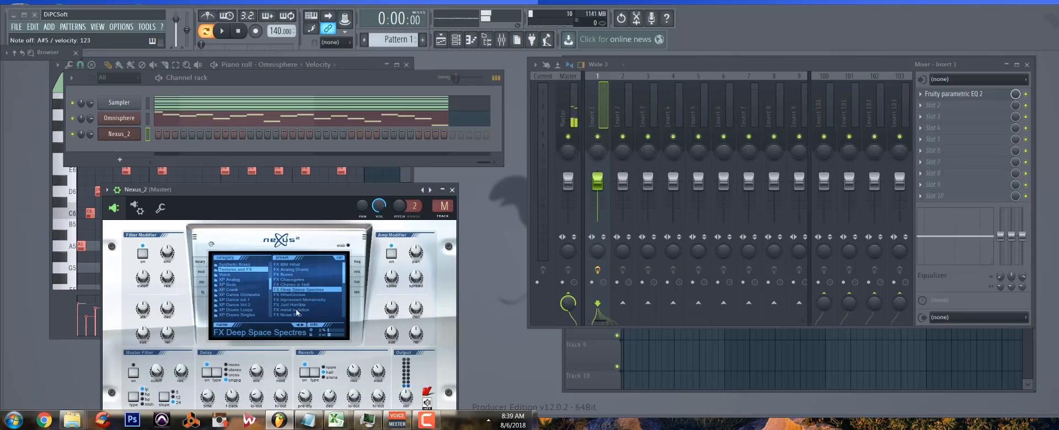
click(299, 300)
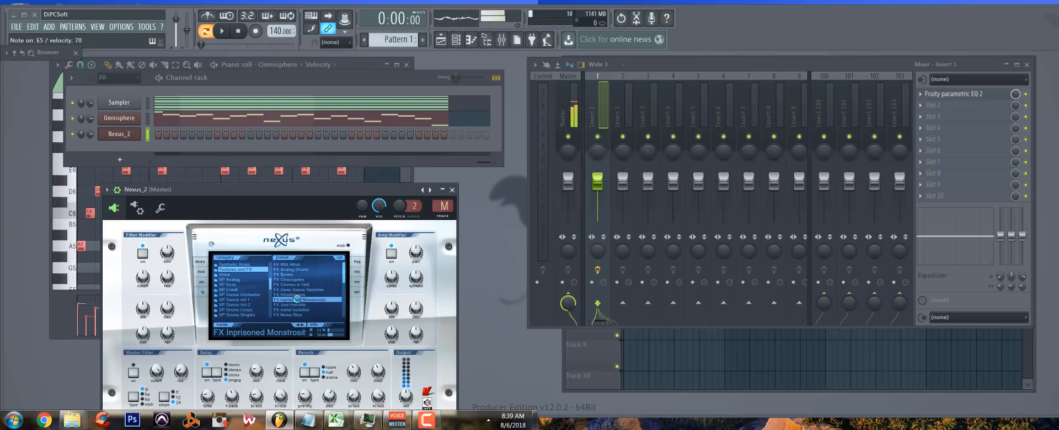
Route Nexus_2 to mixer Insert 2 and paste the copied melody notes into its piano roll
mouse_move(443, 206)
mouse_down()
mouse_move(443, 197)
mouse_move(443, 207)
mouse_up()
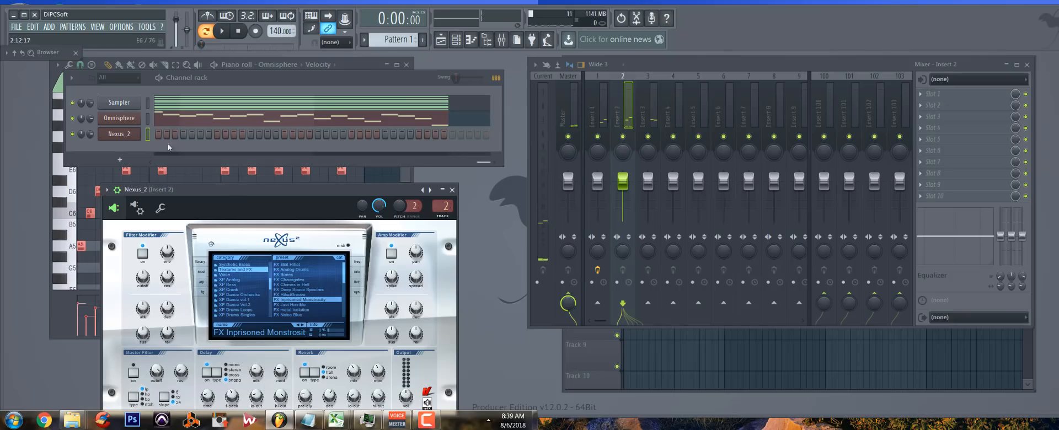
right_click(126, 139)
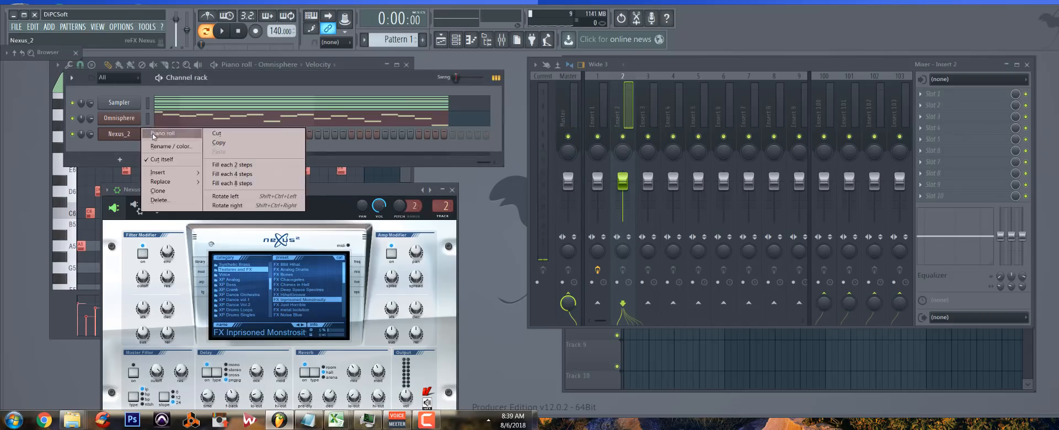
click(178, 133)
key(ctrl+v)
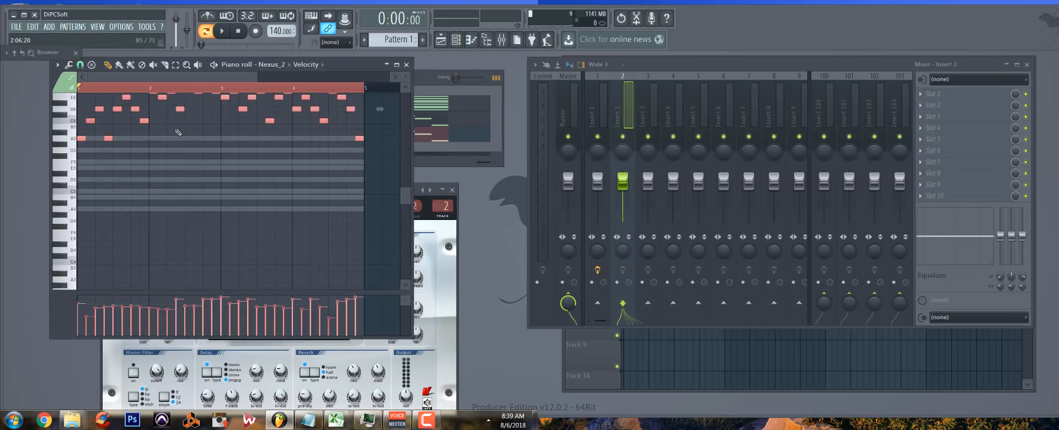
scroll(179, 133, up, 4)
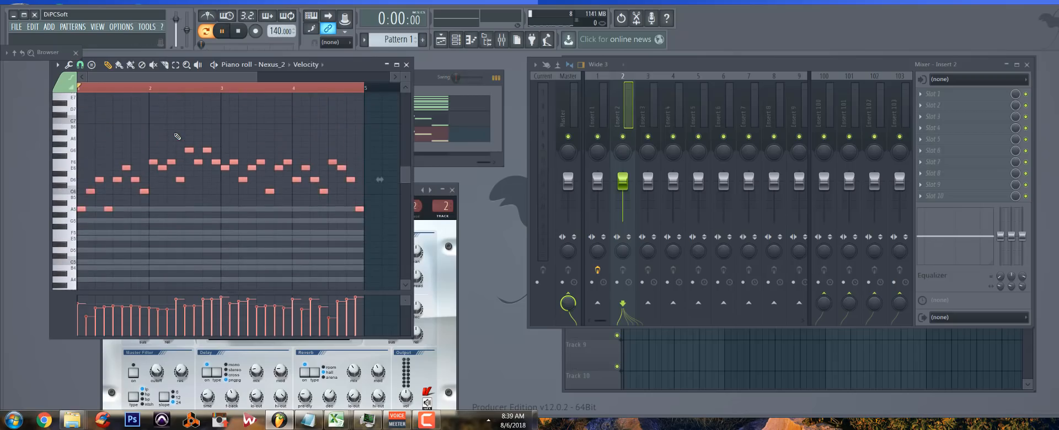
Play the layered melody and move the Nexus window up over the piano roll so it is fully in view
key(space)
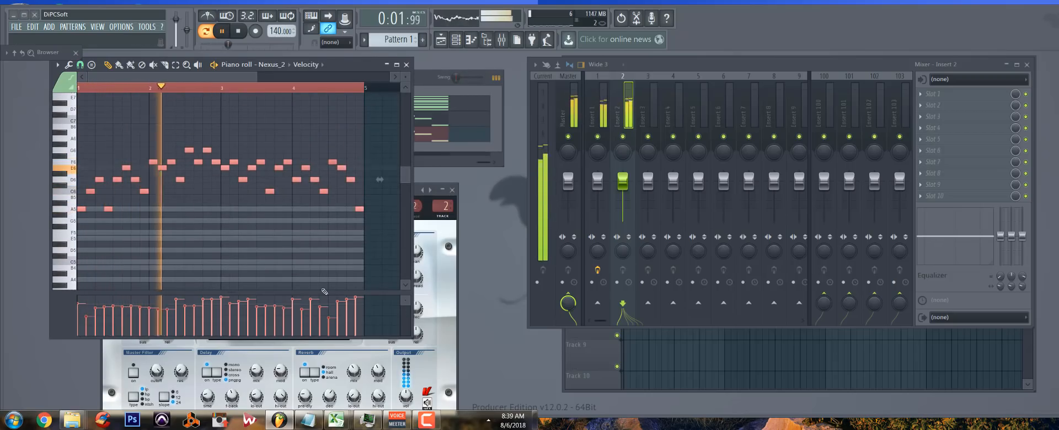
click(420, 195)
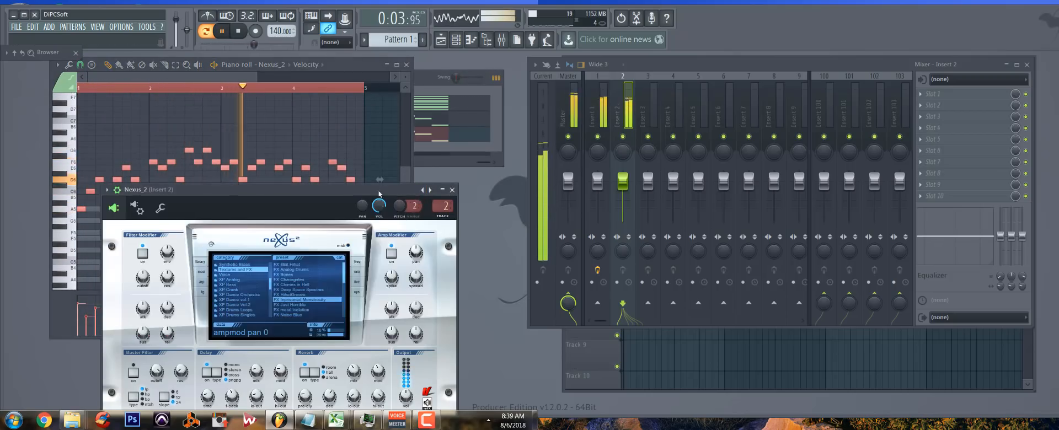
drag(381, 190, 356, 137)
Load the AR Bell preset from the XP Crank category in Nexus while the melody plays, and stop playback
click(262, 262)
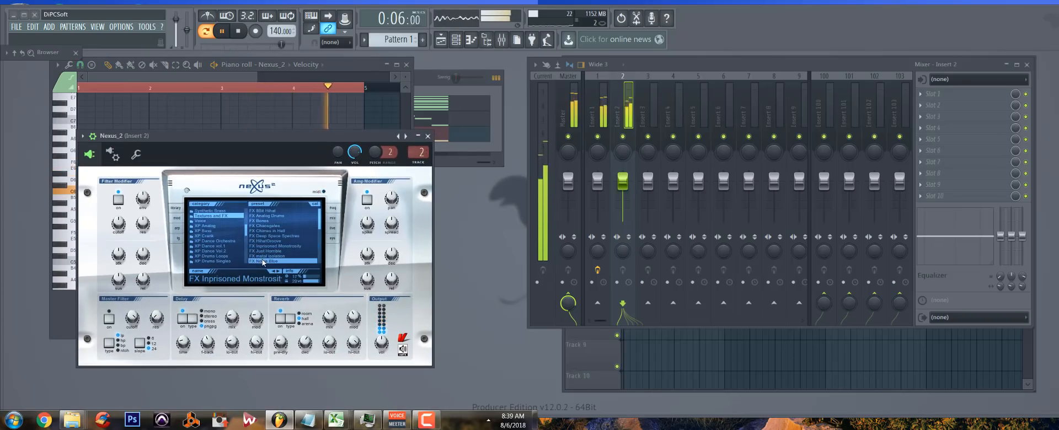
click(205, 235)
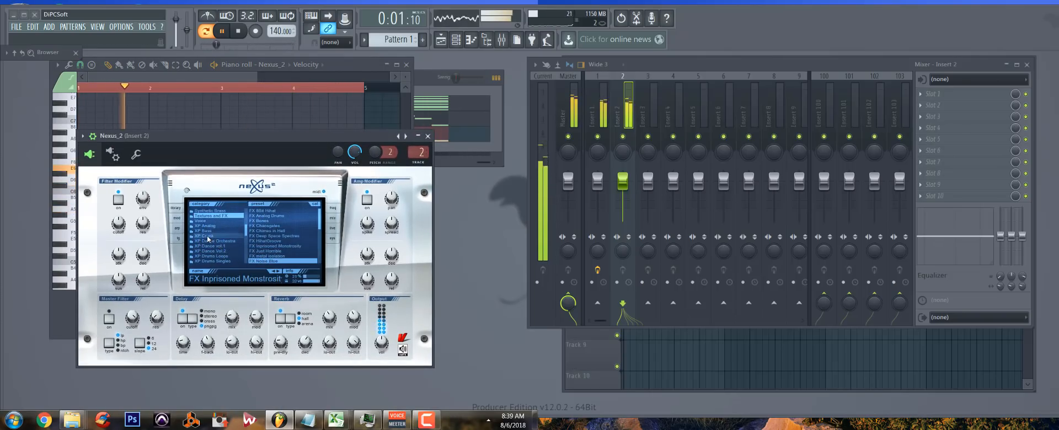
click(270, 221)
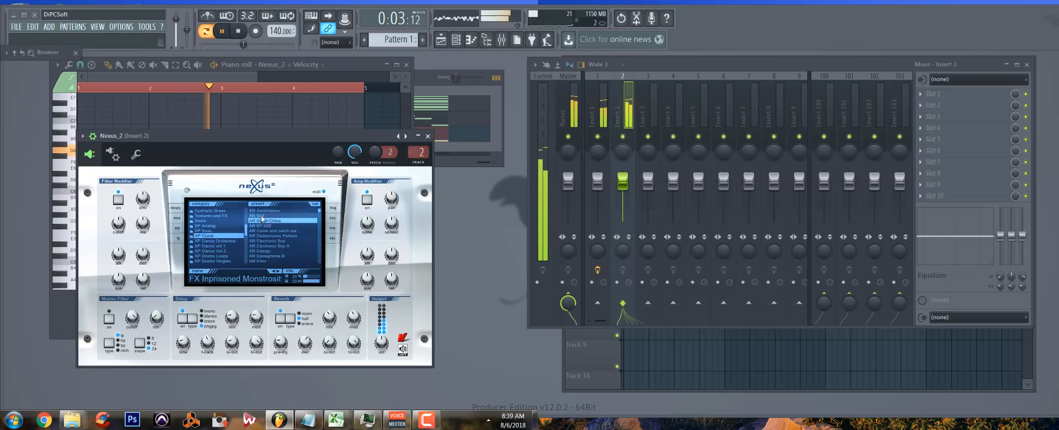
click(267, 216)
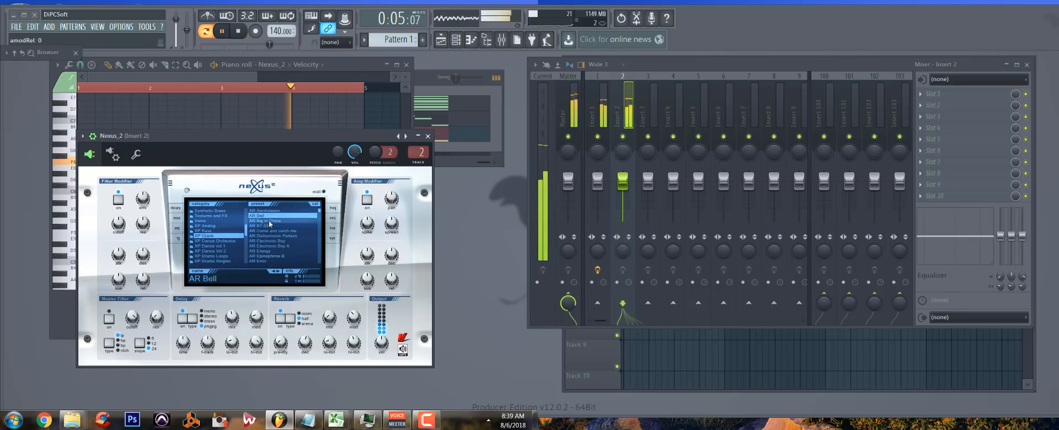
click(265, 221)
click(263, 215)
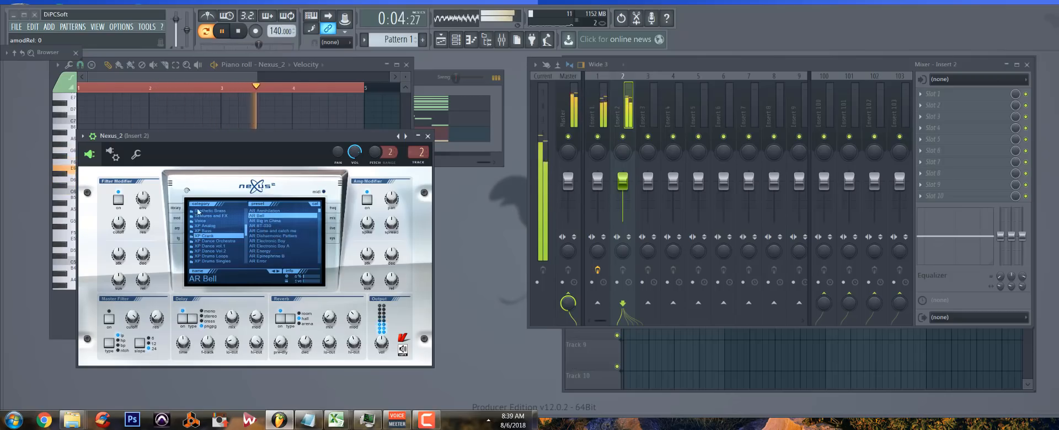
key(space)
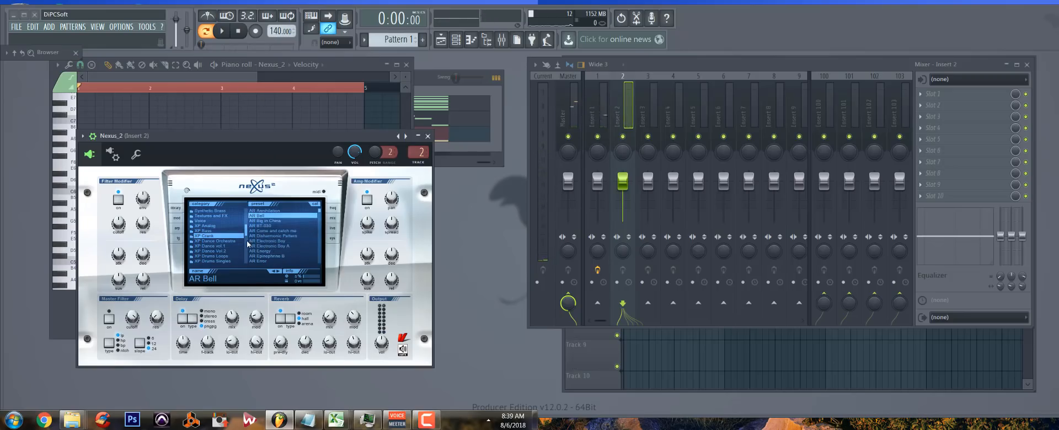
Set the Nexus arpeggiator speed to 1/4 and play the melody to hear the change
click(174, 218)
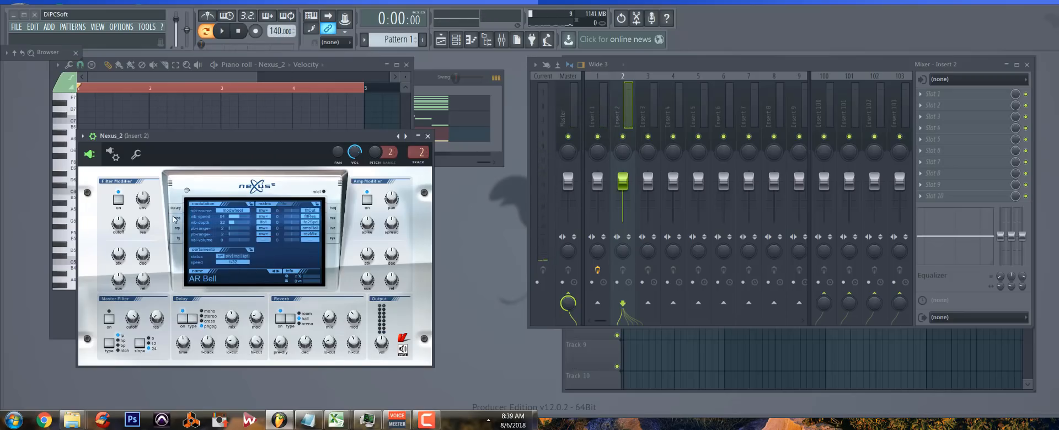
click(177, 230)
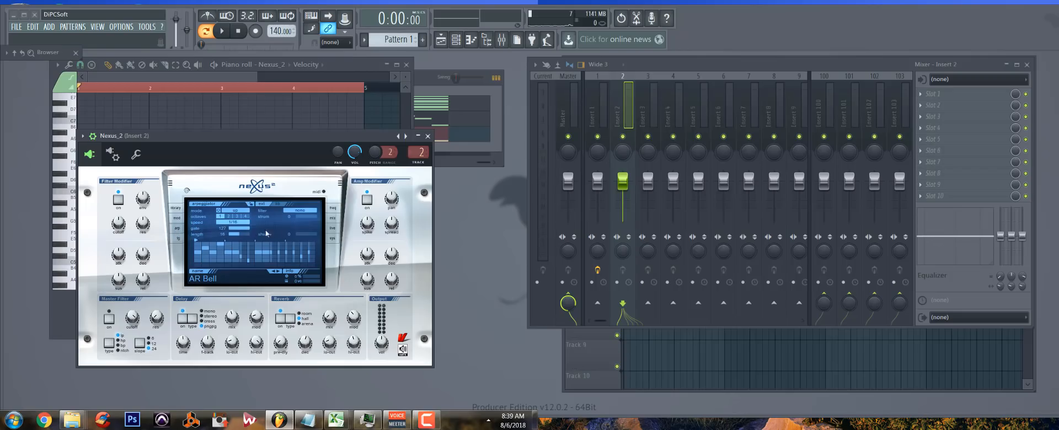
click(233, 226)
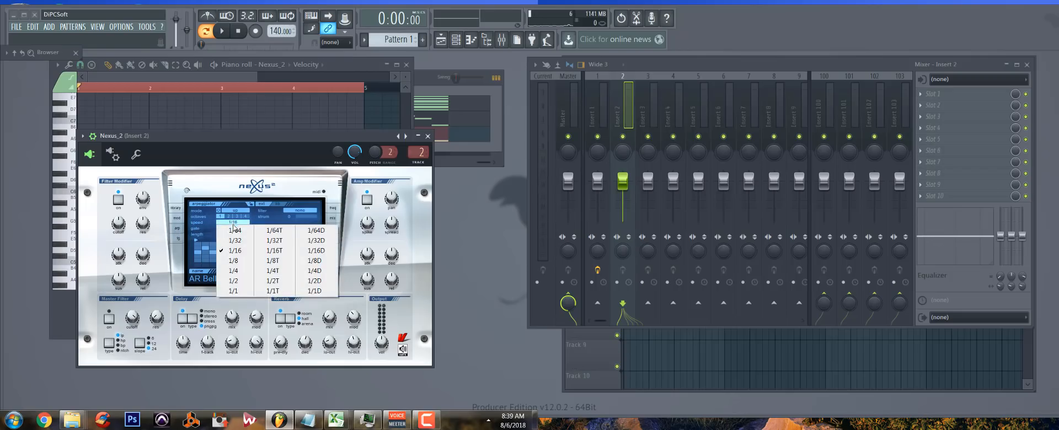
click(239, 274)
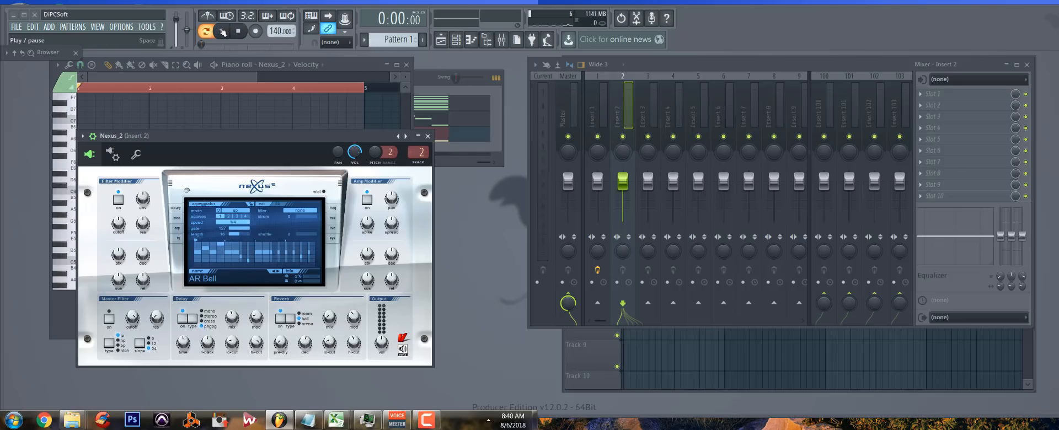
click(223, 31)
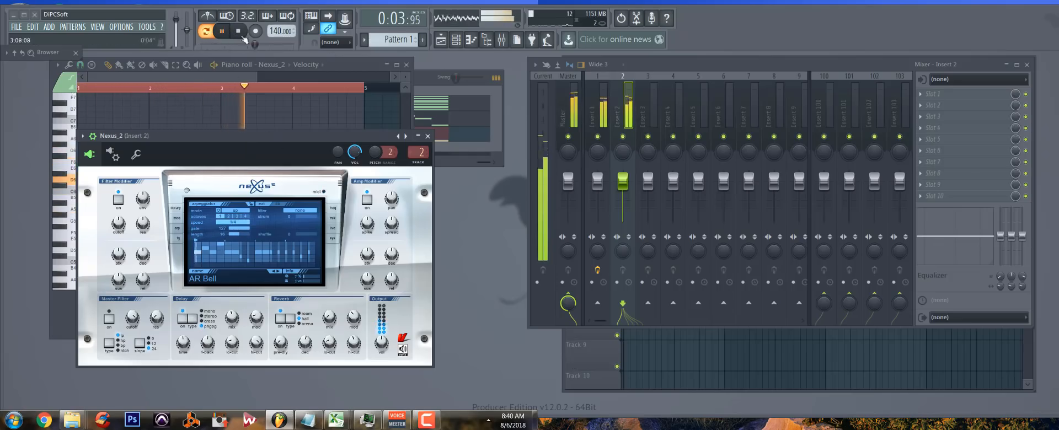
click(238, 31)
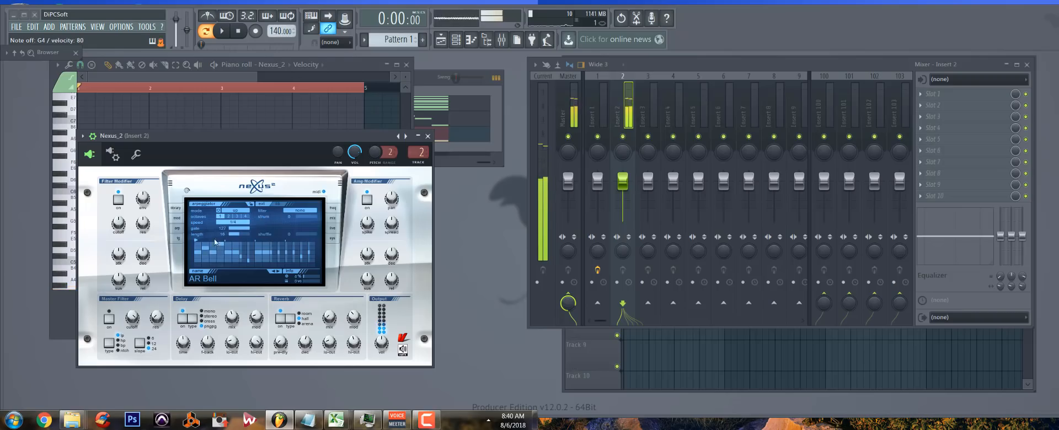
Audition PL Beauty Combi from the Plucked category in Nexus with the melody playing, and load PL Dance Seq instead
click(175, 209)
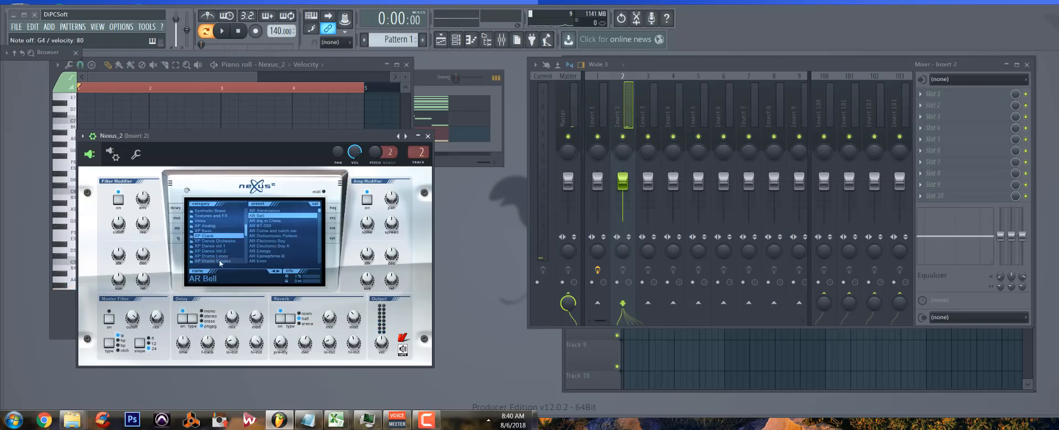
click(227, 246)
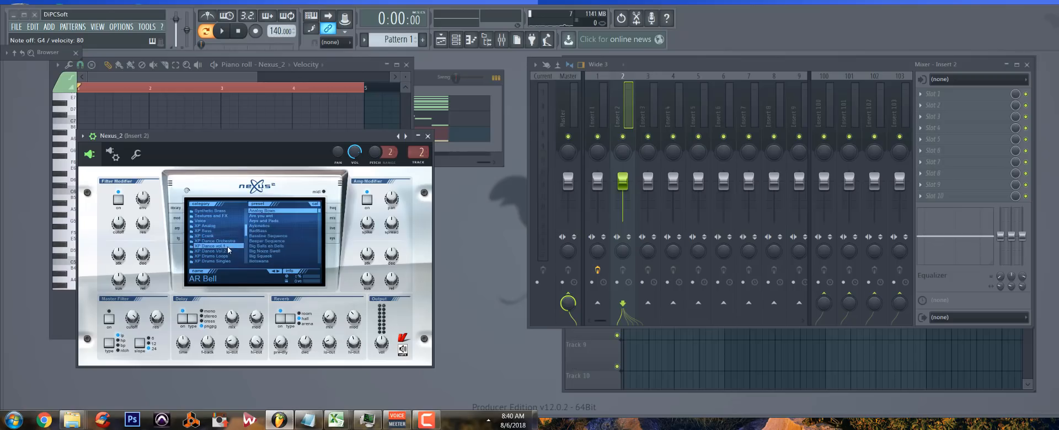
drag(245, 228, 247, 221)
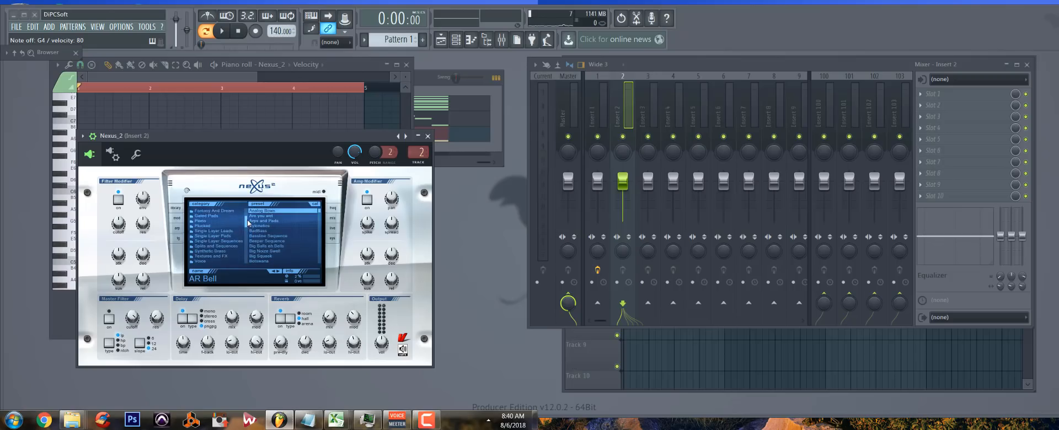
click(205, 227)
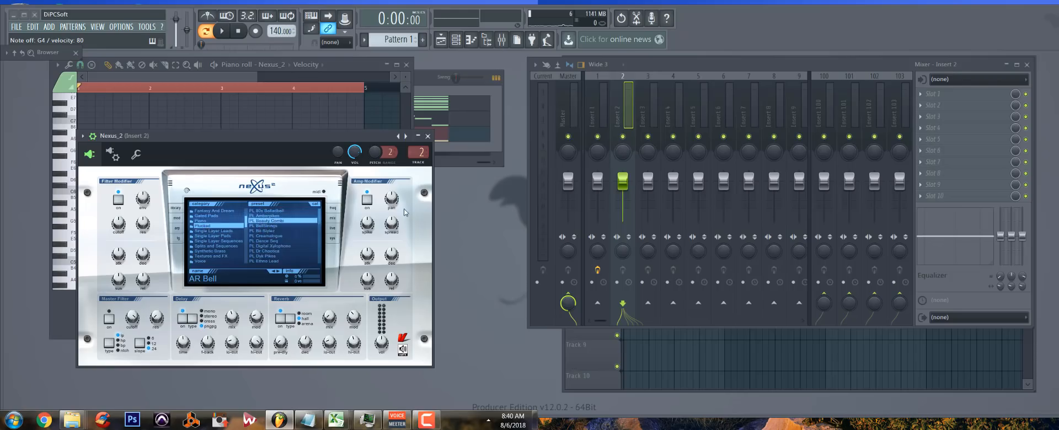
click(273, 221)
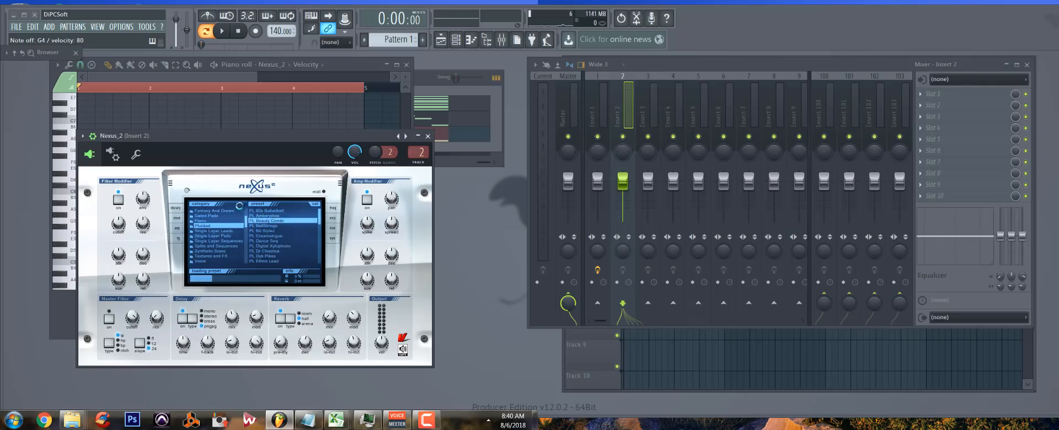
click(222, 33)
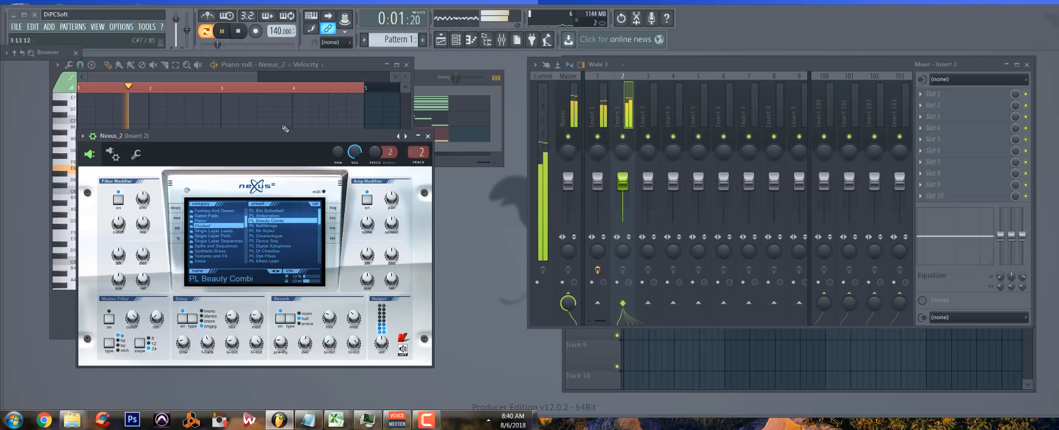
click(264, 241)
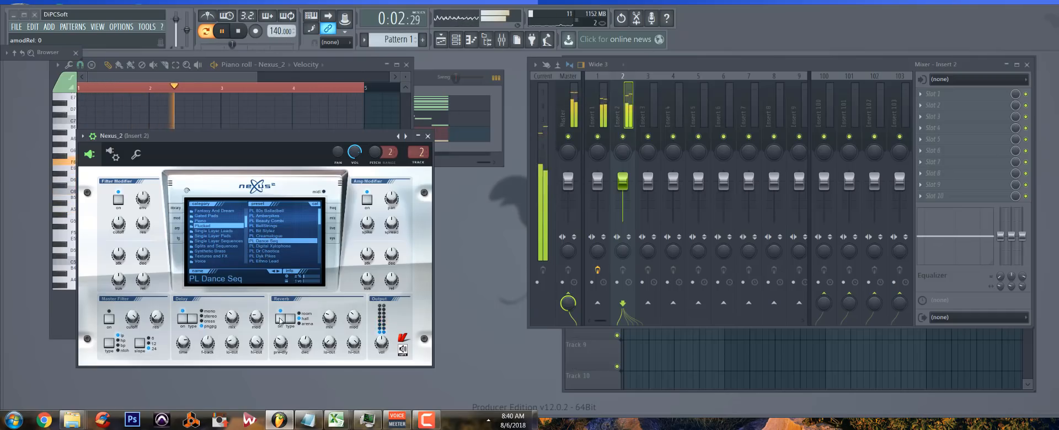
Lower the Insert 2 fader and add Gross Beat to the second effect slot of that mixer track
drag(622, 180, 622, 199)
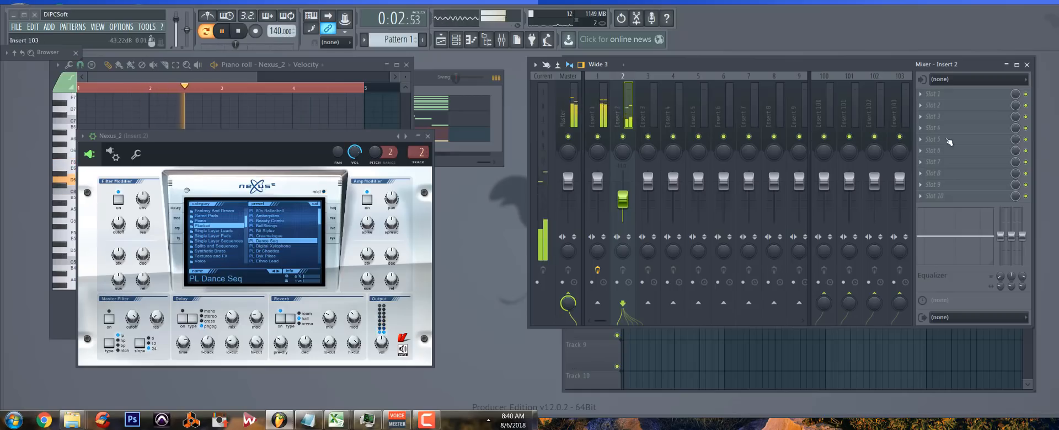
click(938, 105)
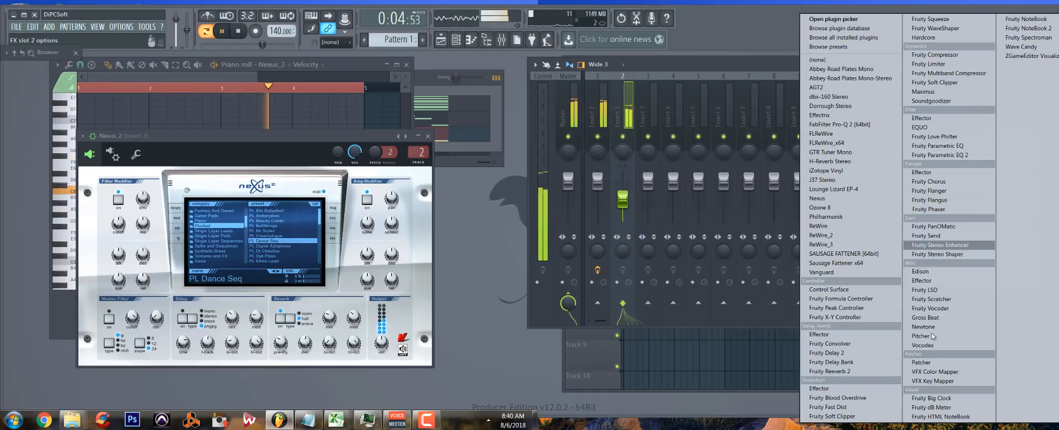
click(926, 317)
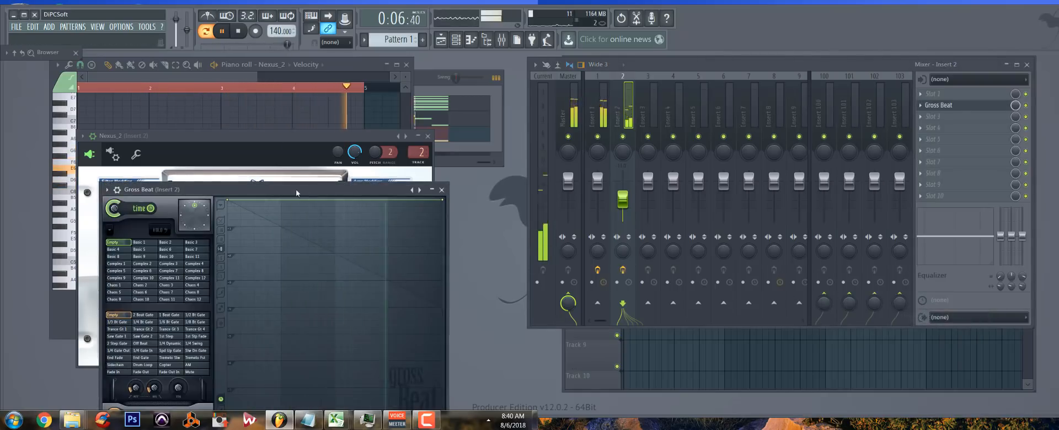
Load the Gross Beat preset containing the NV2 slots, select the NV2 Reverse 2 time slot, and close the plugin window
drag(111, 192, 81, 109)
click(81, 107)
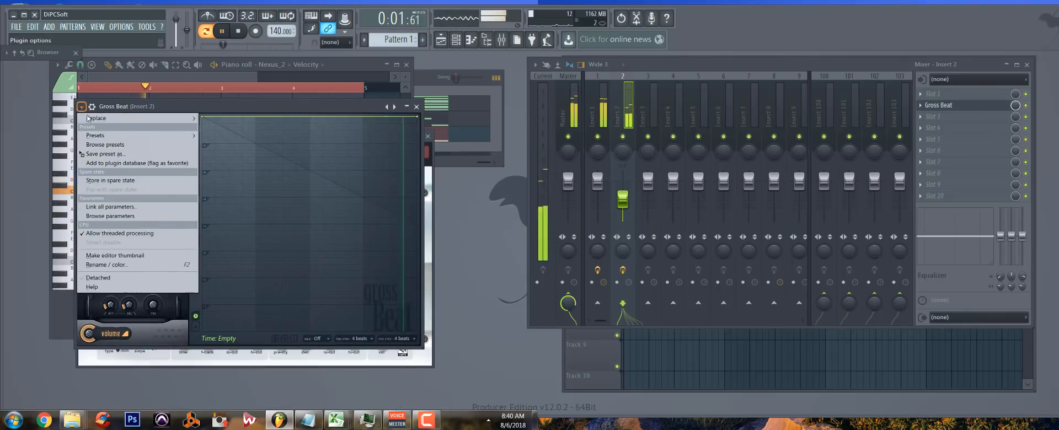
mouse_move(176, 135)
click(223, 218)
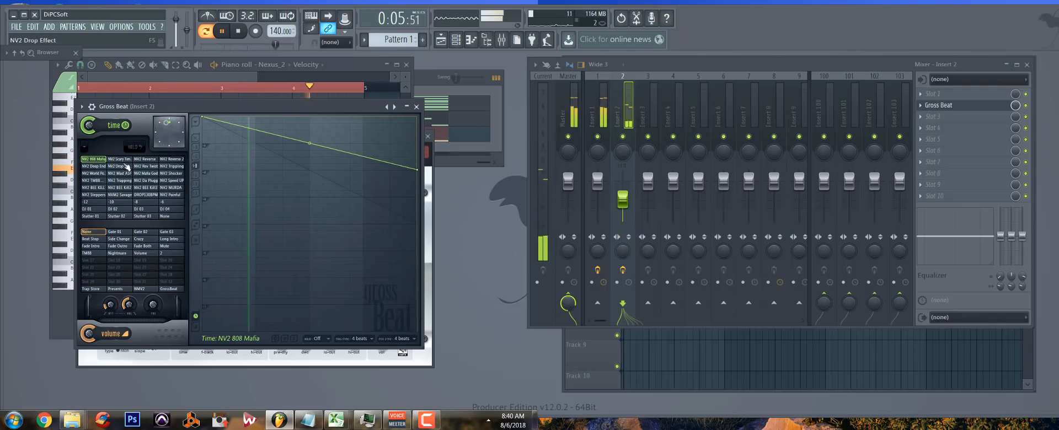
click(167, 161)
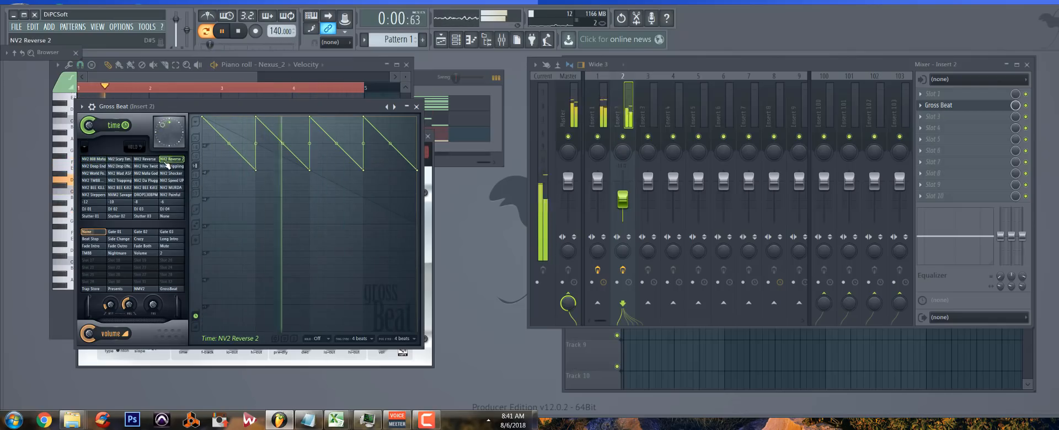
click(417, 107)
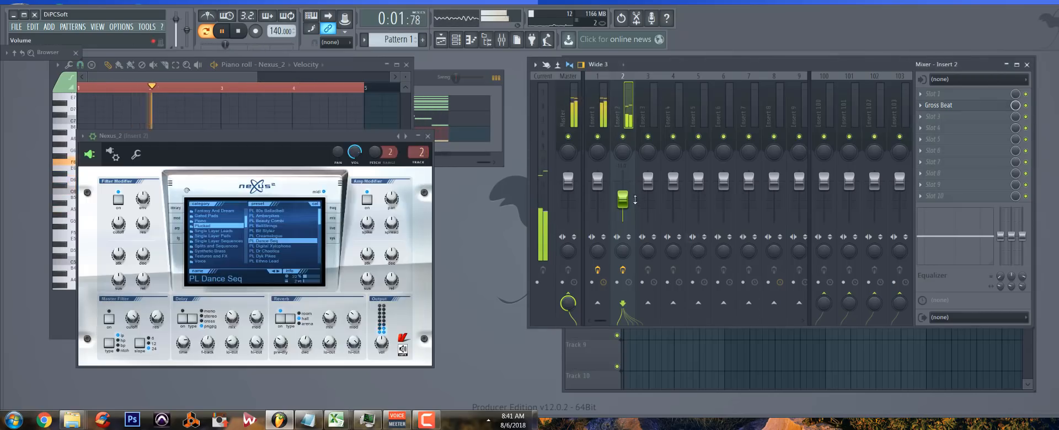
Balance the layers during playback by lowering the Insert 1 and Insert 2 faders, keeping Insert 2 below Insert 1
drag(622, 199, 622, 211)
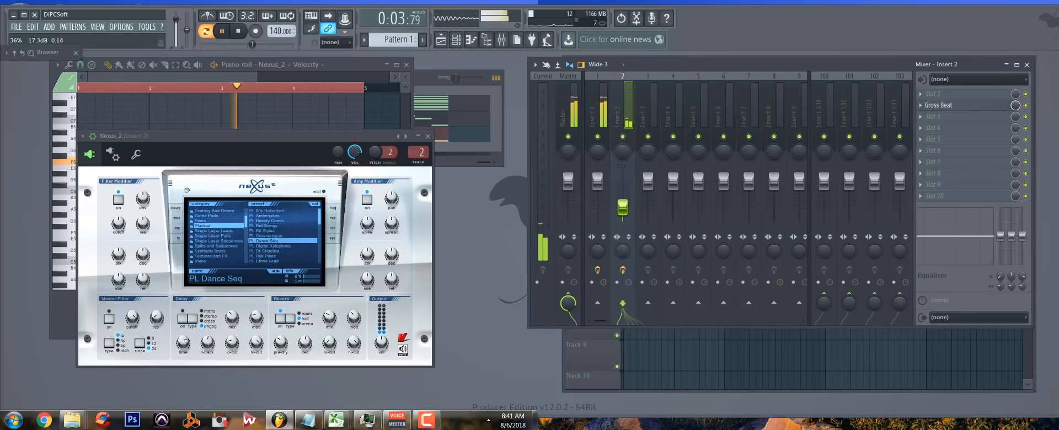
drag(597, 180, 597, 198)
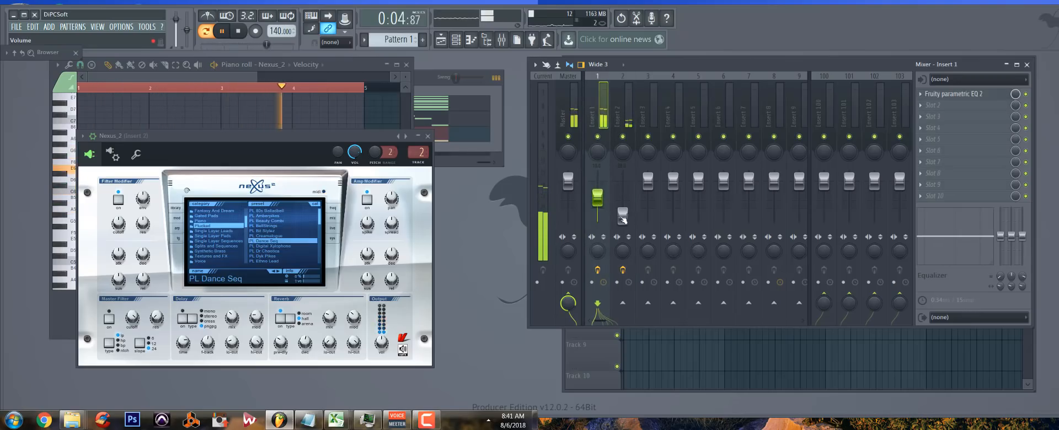
drag(623, 216, 624, 210)
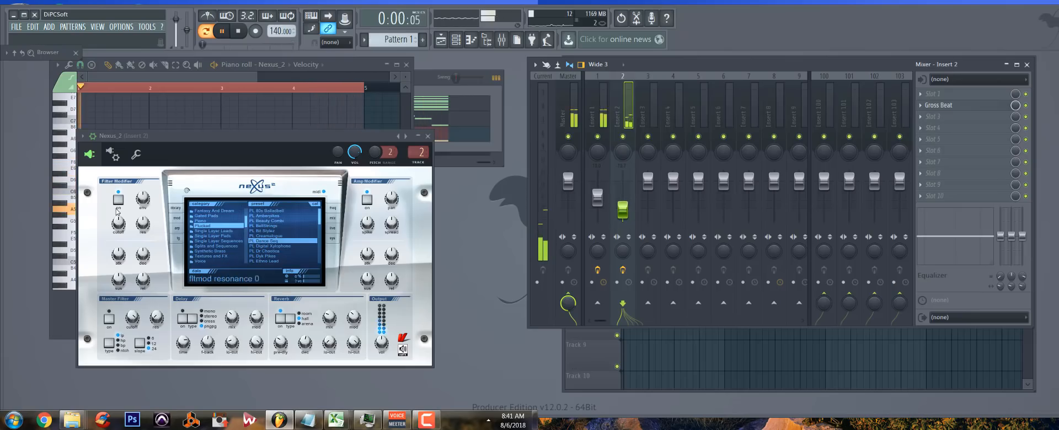
Add Xpand!2 from the plugin database to the channel rack and load Singing Whale Bell+ from 003 Pad Layers into part A
mouse_move(27, 52)
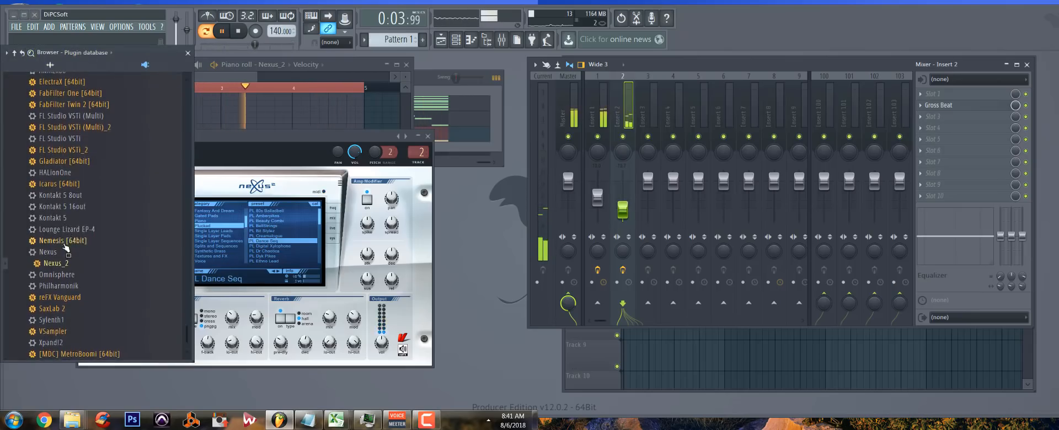
drag(50, 342, 470, 152)
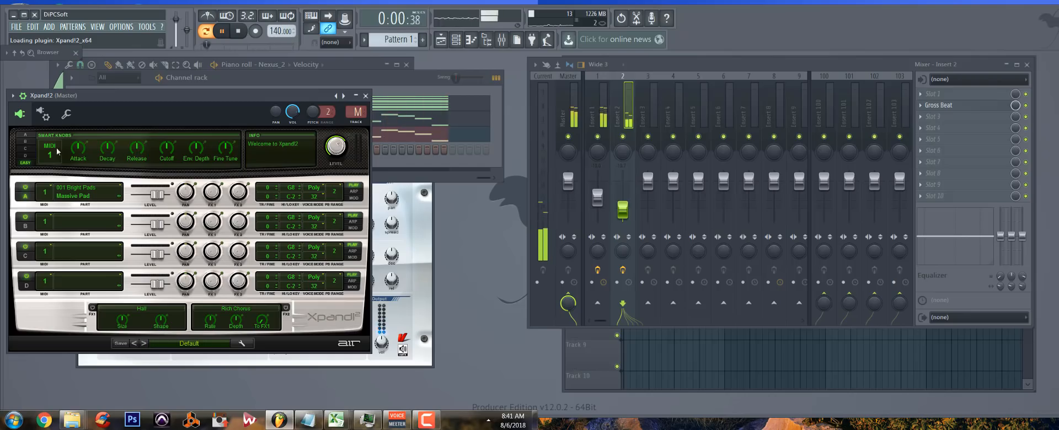
click(85, 203)
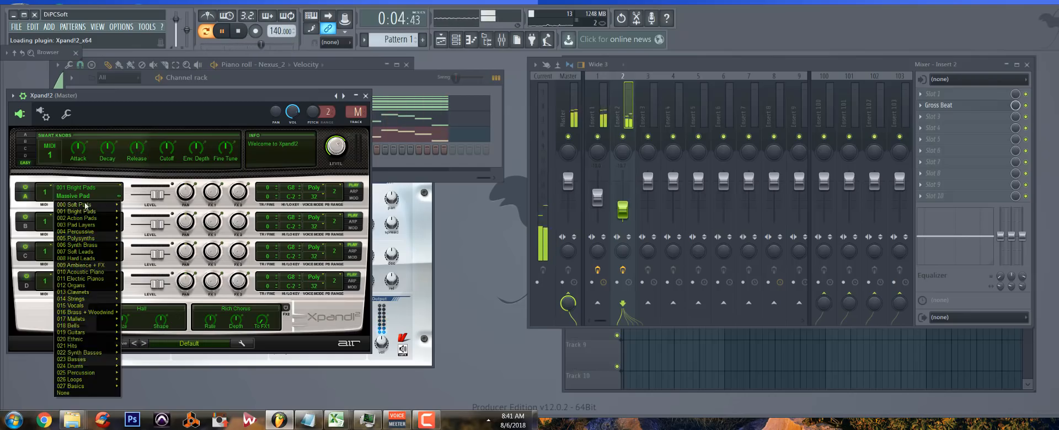
mouse_move(75, 300)
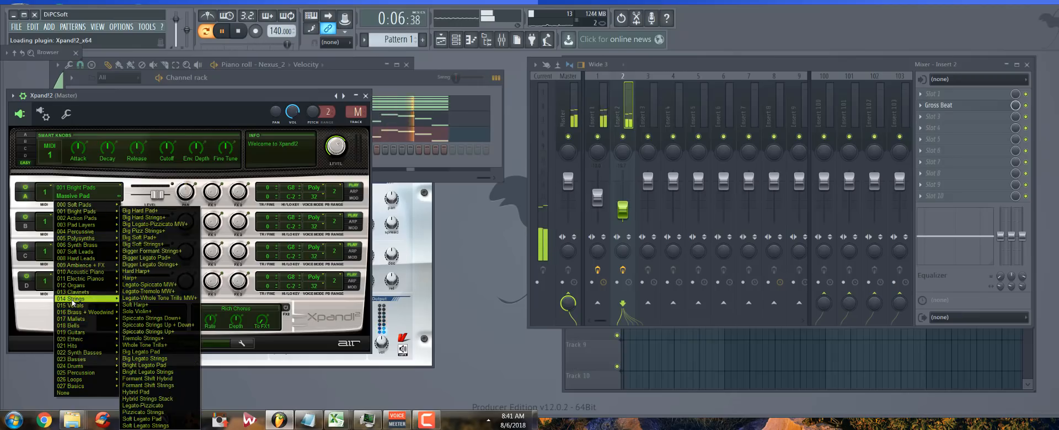
mouse_move(86, 279)
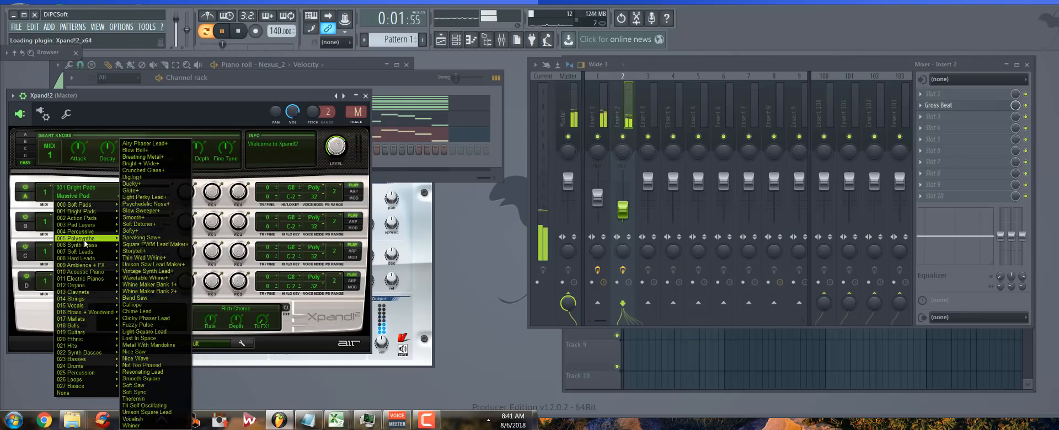
mouse_move(79, 254)
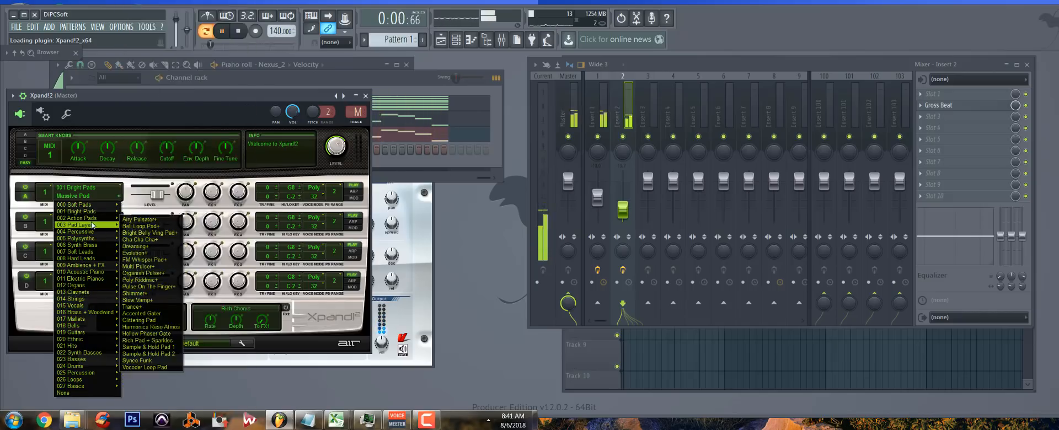
mouse_move(93, 225)
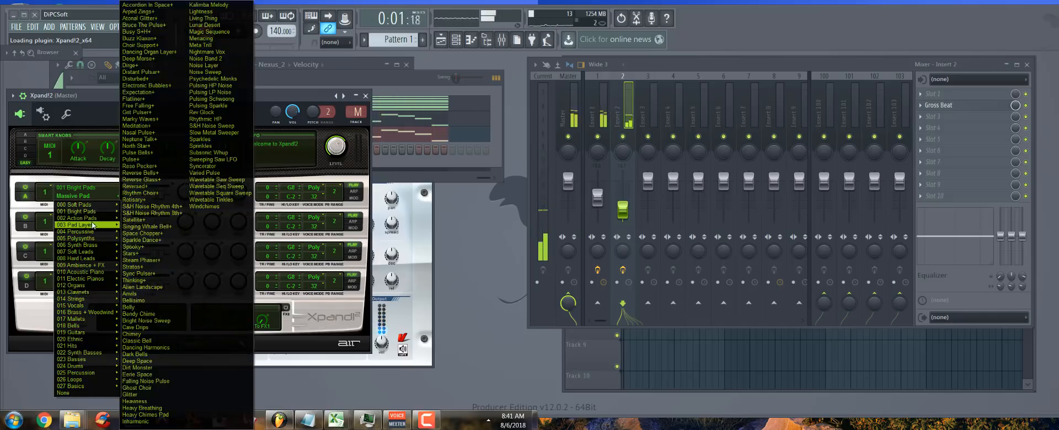
click(141, 226)
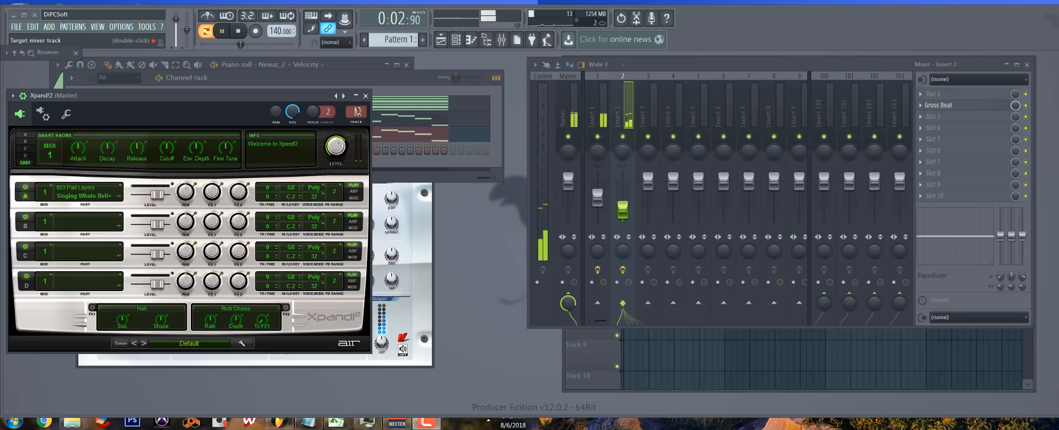
Route Xpand!2 to mixer Insert 3, switch part A to the Spooky+ pad layer, and stop playback after trying it
drag(358, 111, 358, 98)
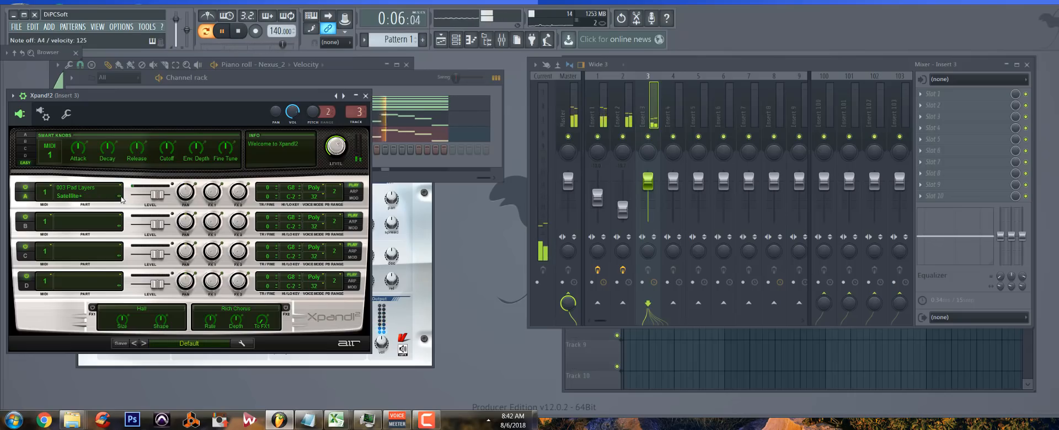
click(120, 196)
click(120, 196)
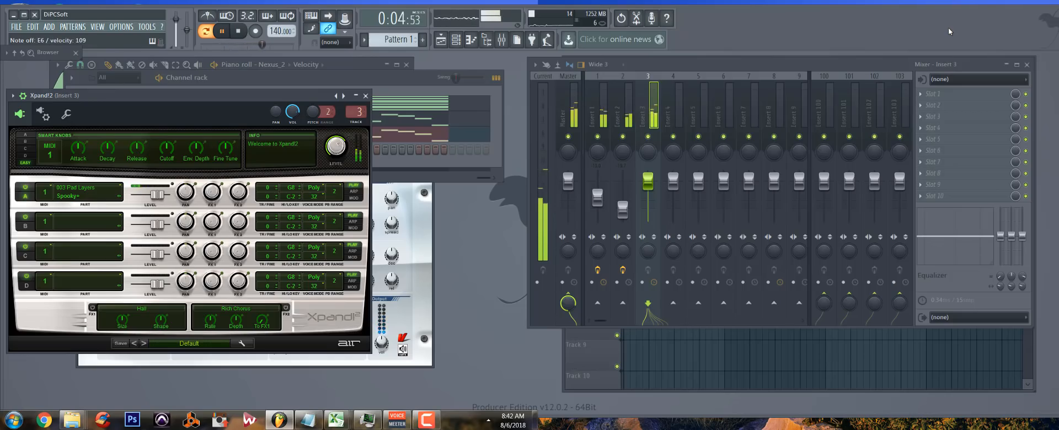
key(space)
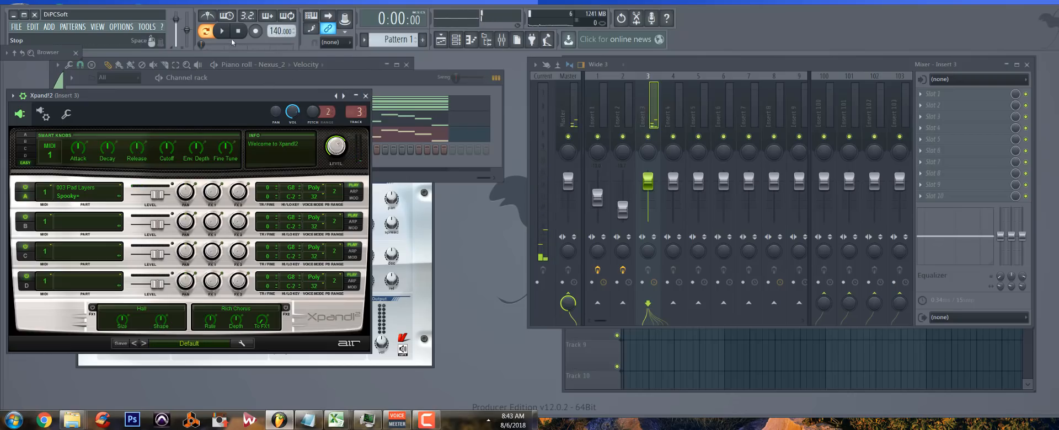
Record chords played on Xpand!2 over Pattern 1 with the metronome and countdown on, and stop recording
click(254, 32)
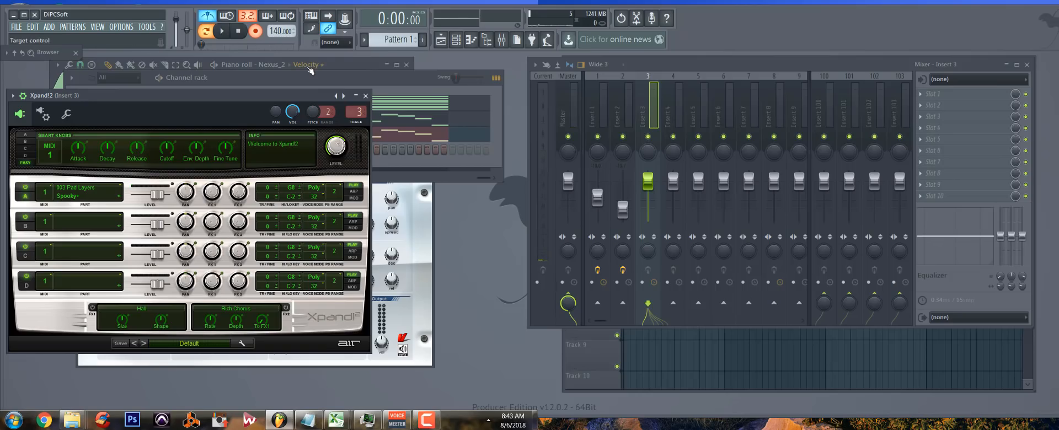
key(space)
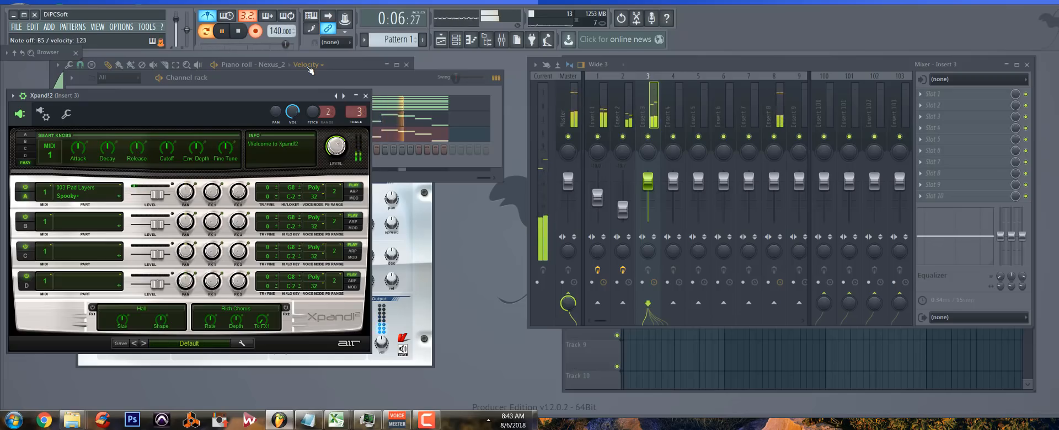
key(space)
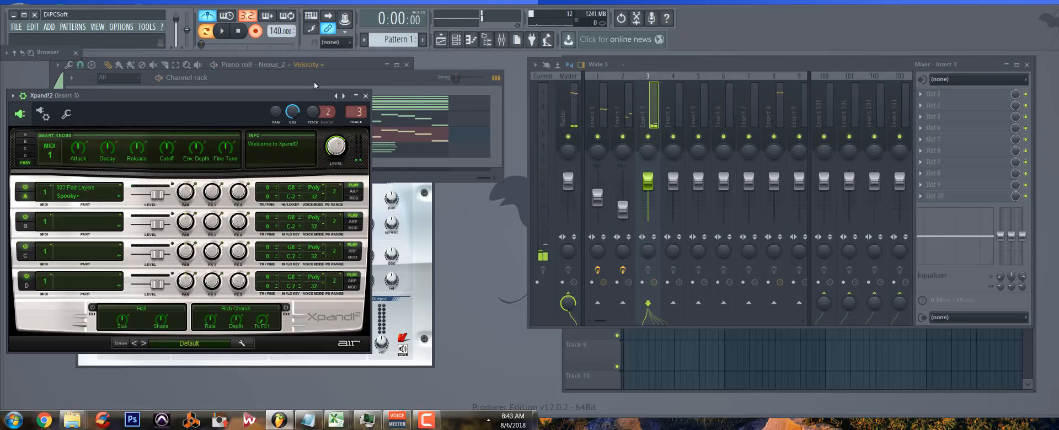
Quantize the recorded Xpand!2 chords in the piano roll and lengthen them to connect, extending the last chord to bar 5
click(406, 150)
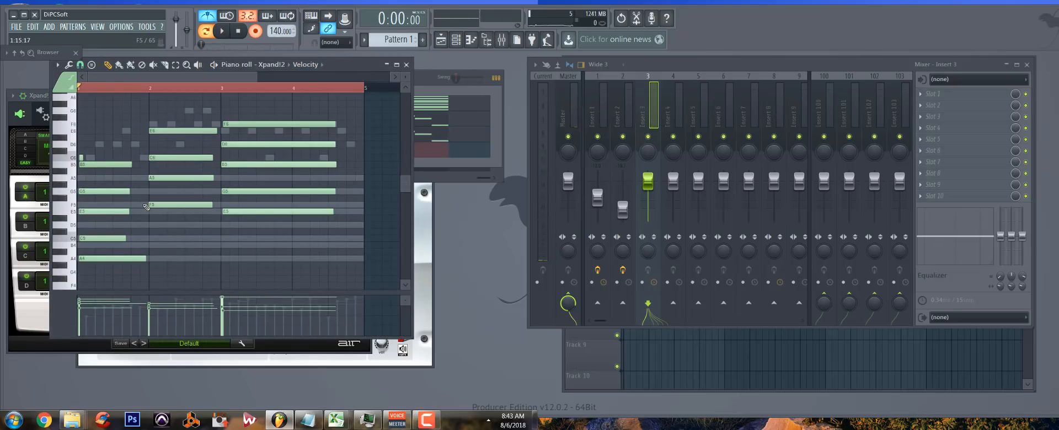
key(ctrl+q)
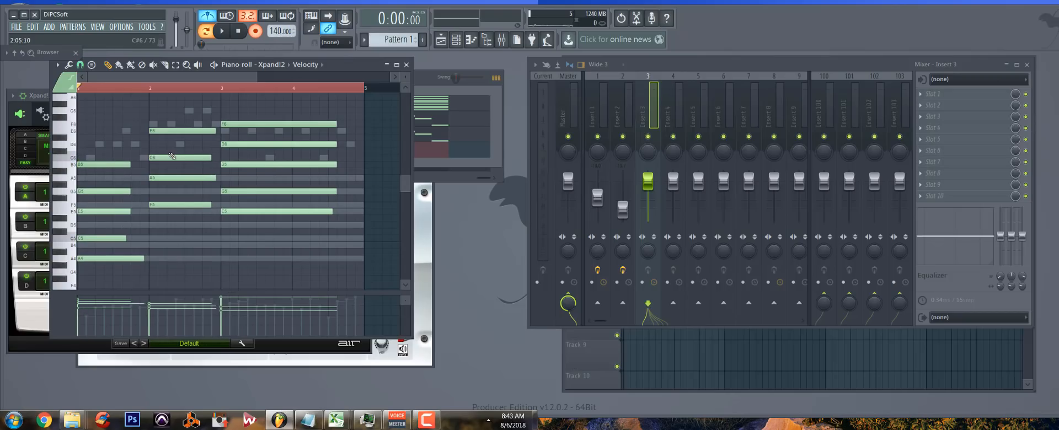
key(ctrl+l)
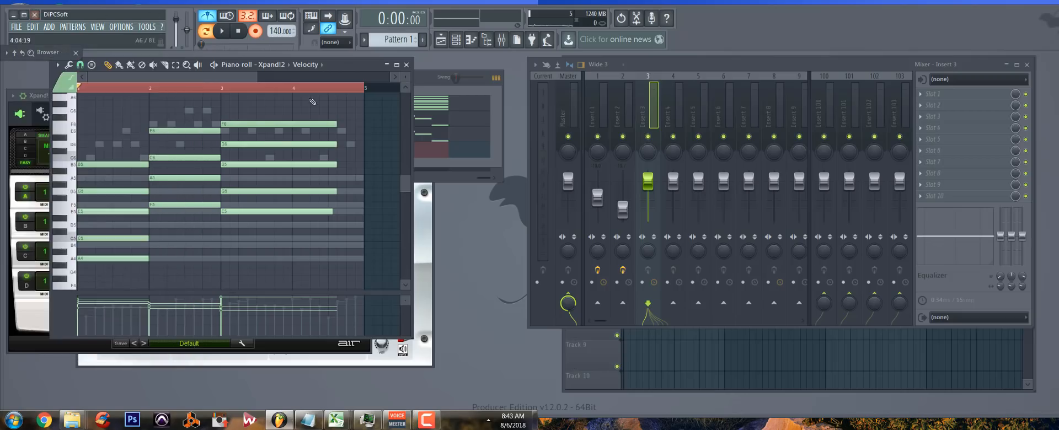
drag(305, 247, 342, 130)
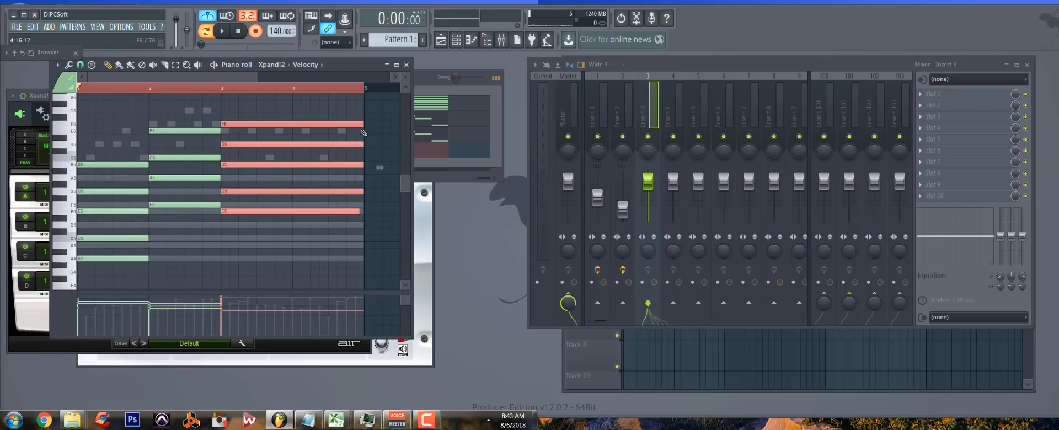
Turn off the metronome, countdown and recording mode, and play Pattern 1 with the new Xpand!2 chords
scroll(378, 177, up, 5)
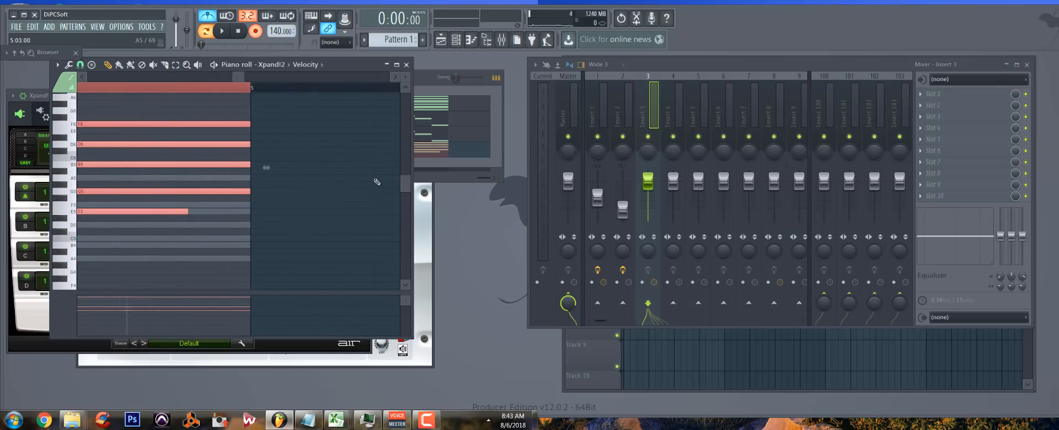
key(space)
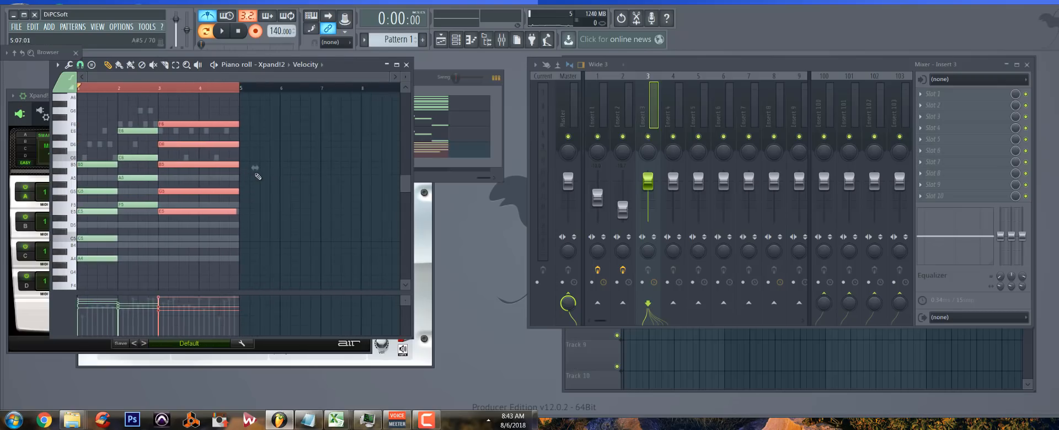
key(space)
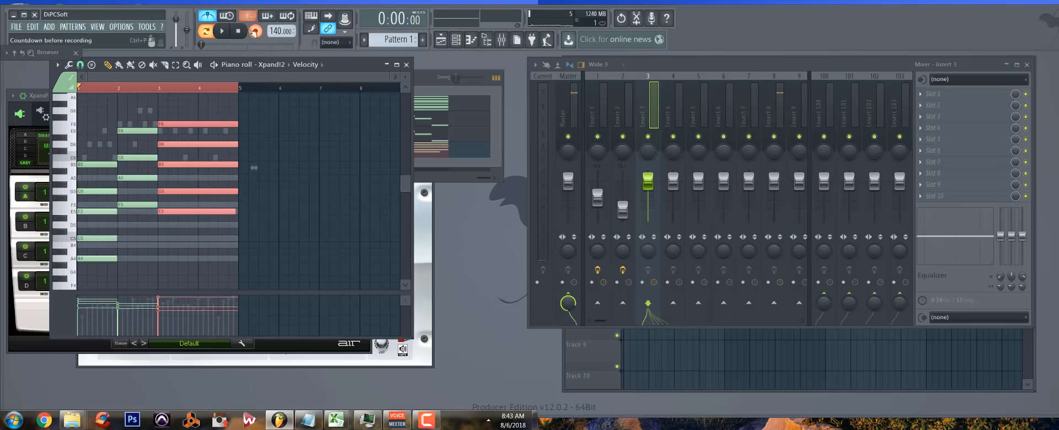
click(208, 17)
click(218, 30)
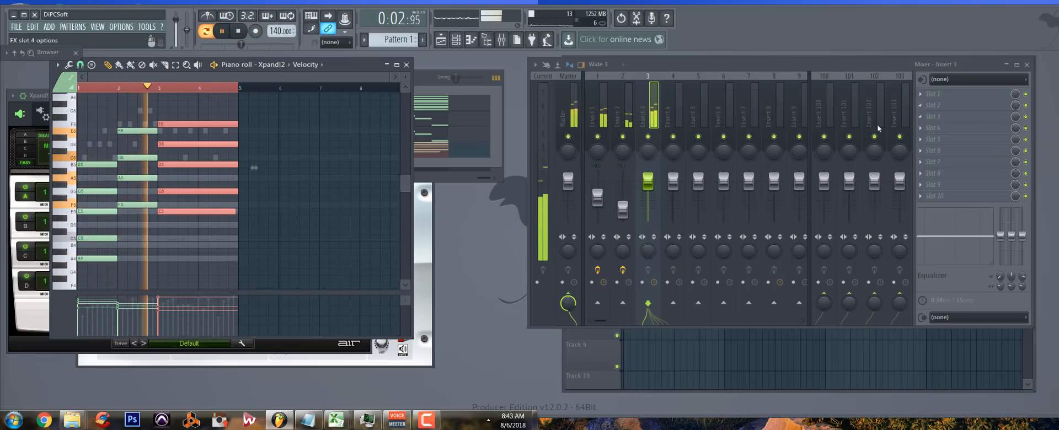
Add Gross Beat to effect slot 2 of mixer Insert 3 and load a preset with 16 time slots
click(923, 106)
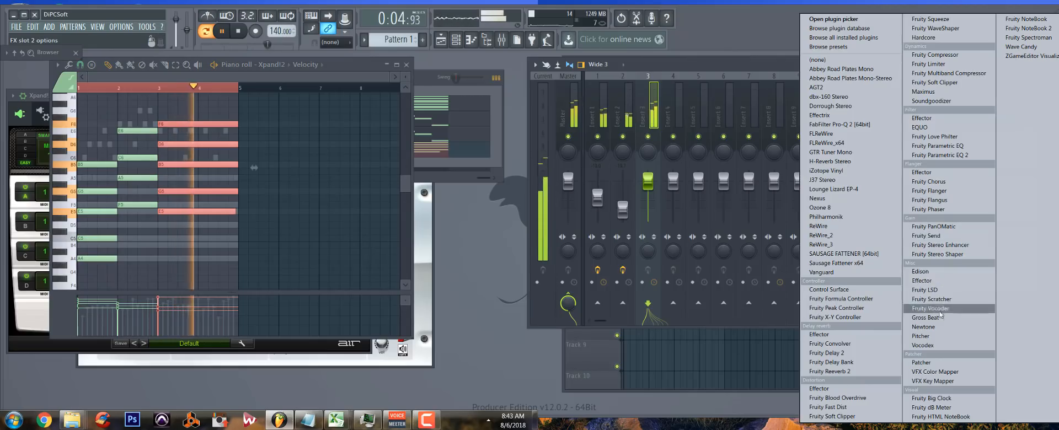
click(924, 317)
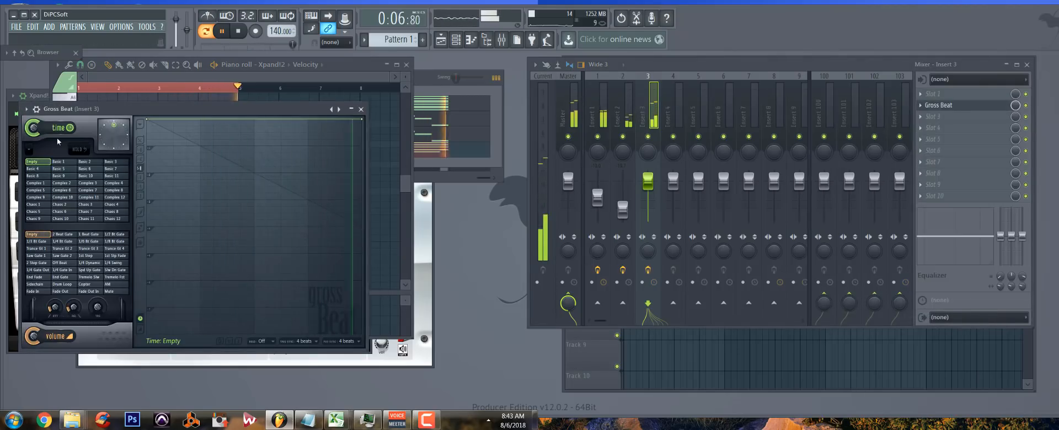
click(35, 110)
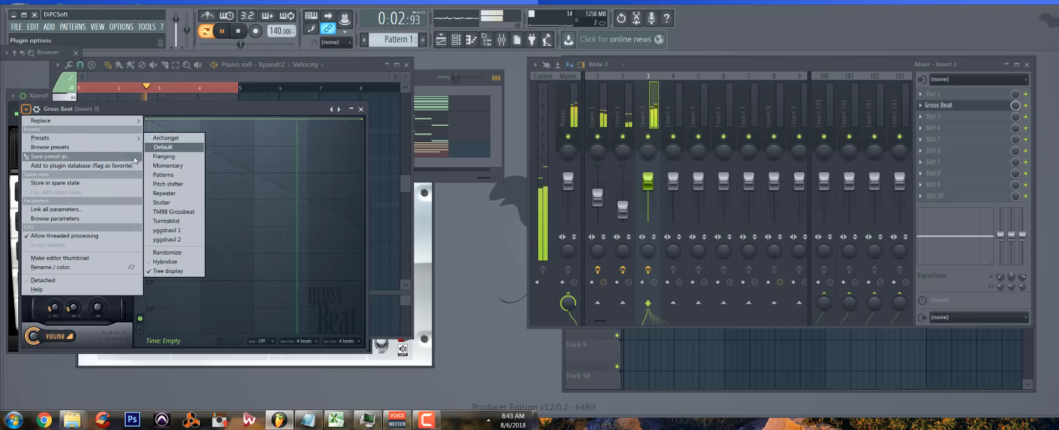
click(169, 138)
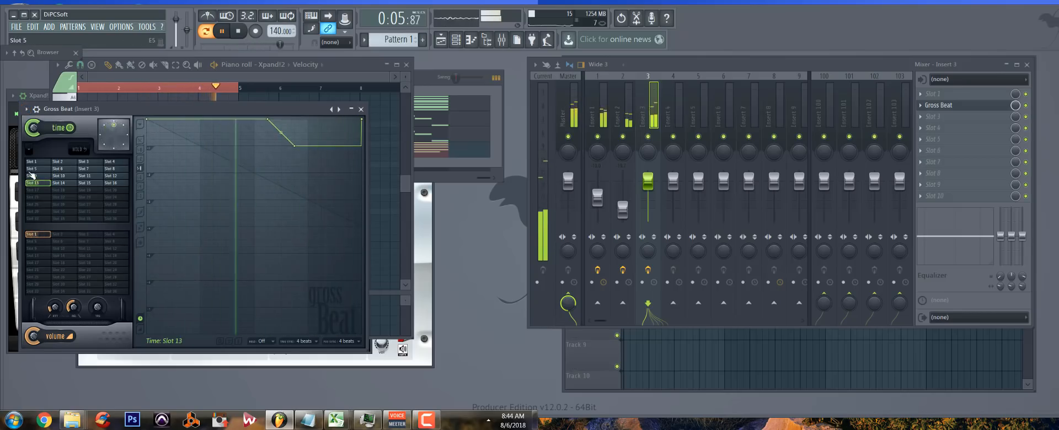
Mute Inserts 1 and 2 and try Gross Beat time slots 9, 10, 7 and 8 on the Xpand!2 pad
click(38, 176)
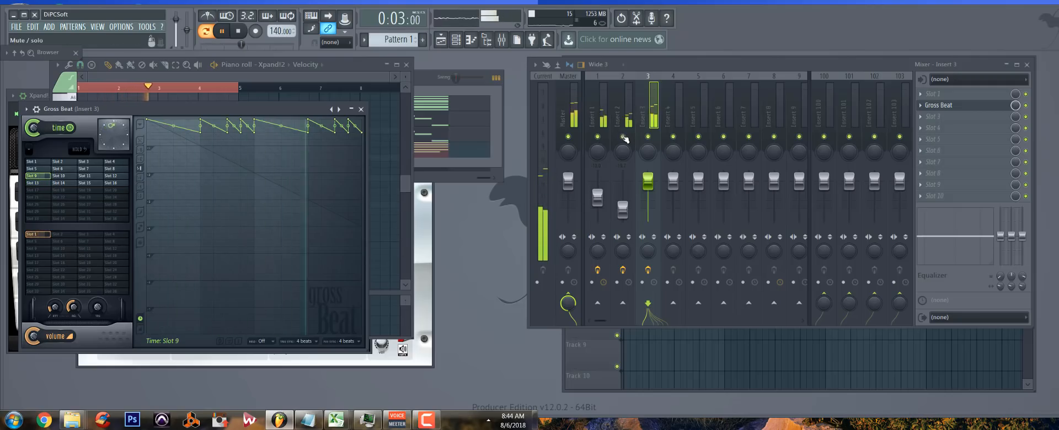
click(623, 137)
click(598, 137)
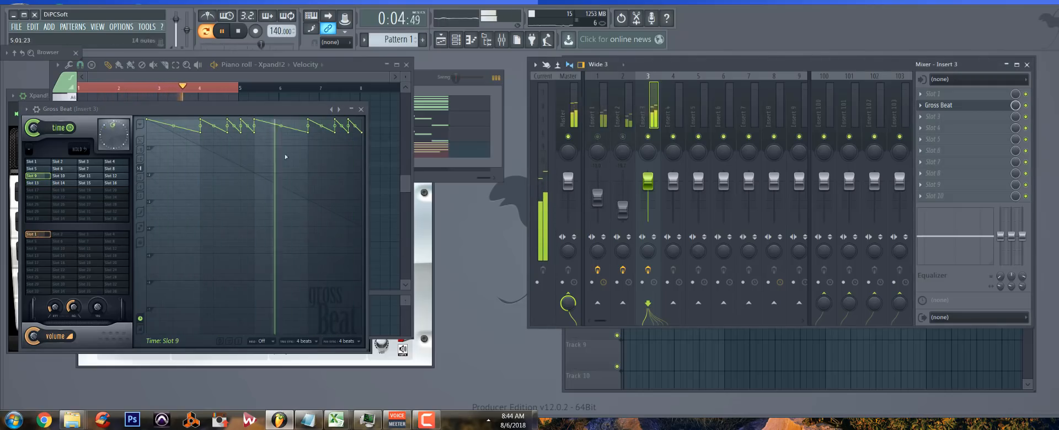
click(61, 176)
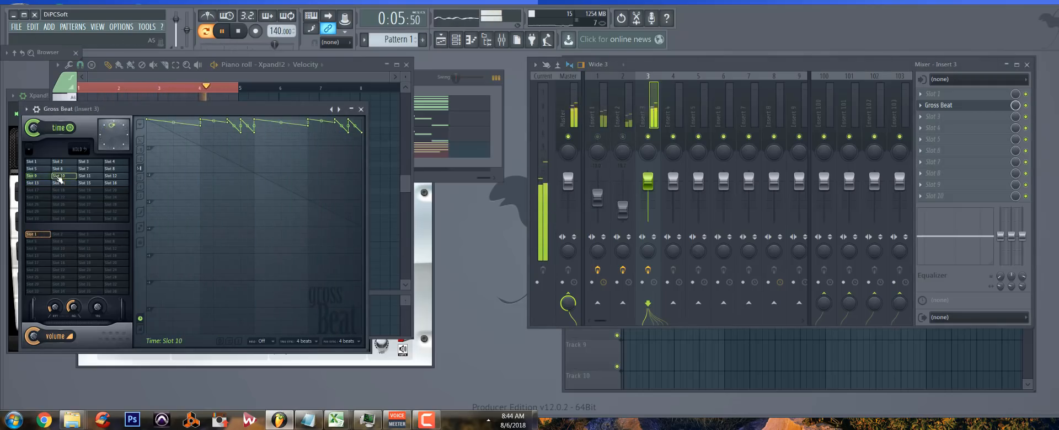
click(93, 170)
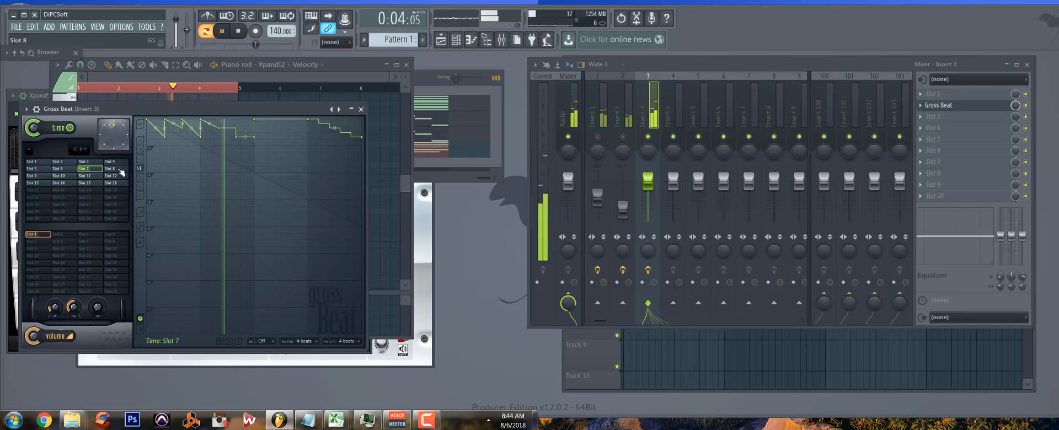
click(120, 170)
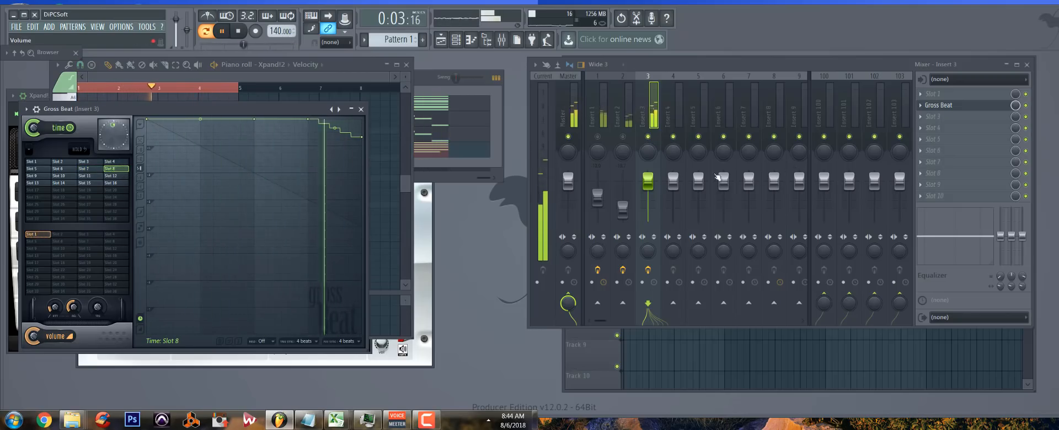
Lower Insert 3's volume to about -9.3 dB and unmute Inserts 1 and 2 to check the balance
drag(653, 182, 652, 197)
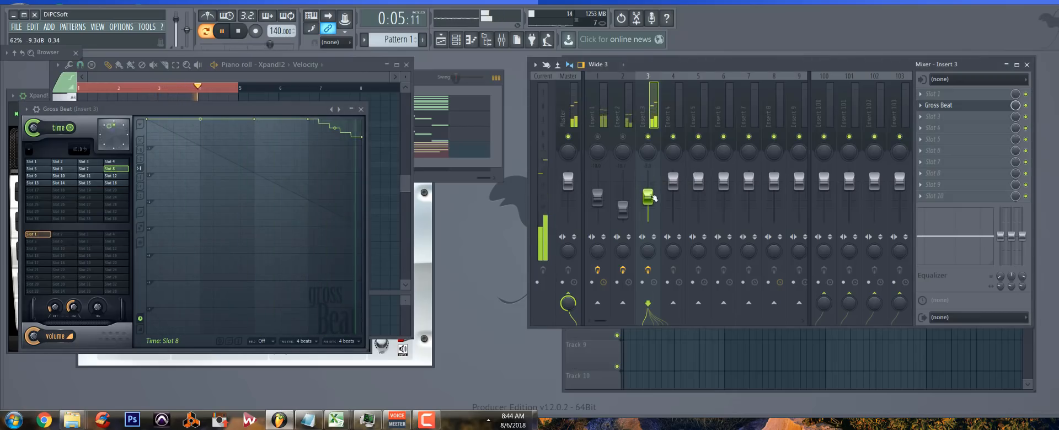
click(623, 138)
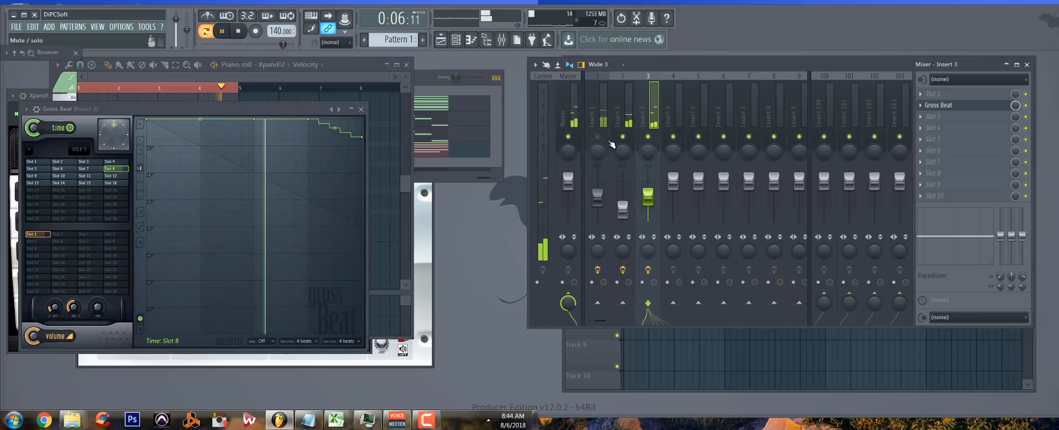
click(623, 207)
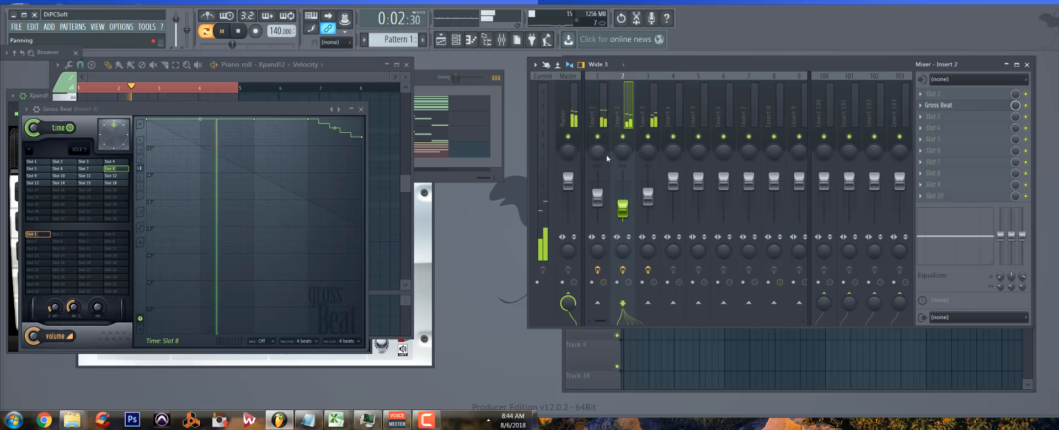
click(597, 196)
drag(598, 196, 598, 198)
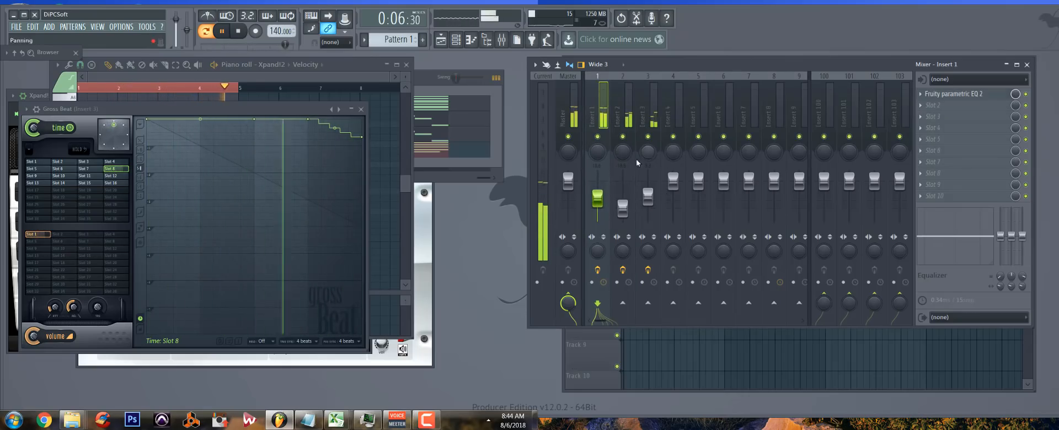
Try Gross Beat time Slot 3 on the soloed Xpand!2 pad, and choose time Slot 1
click(83, 162)
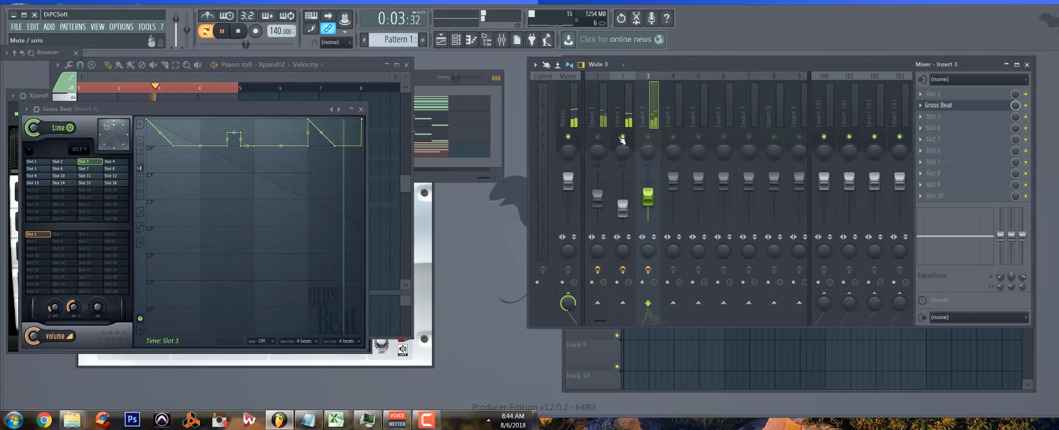
right_click(649, 136)
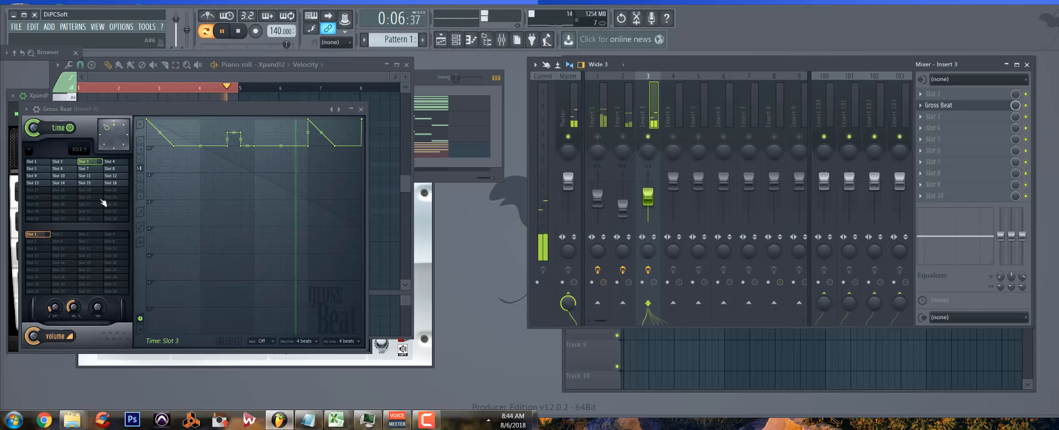
click(35, 162)
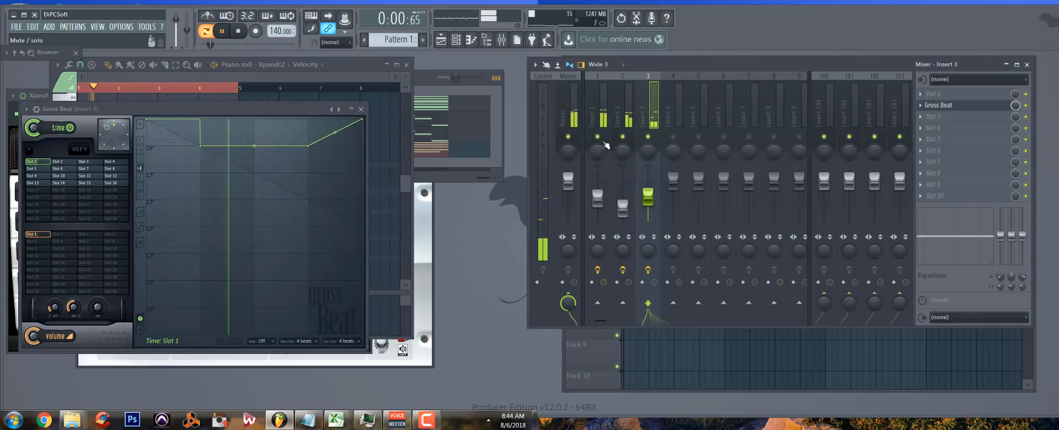
Lower Insert 1's volume slightly against the other layers and stop playback
click(602, 202)
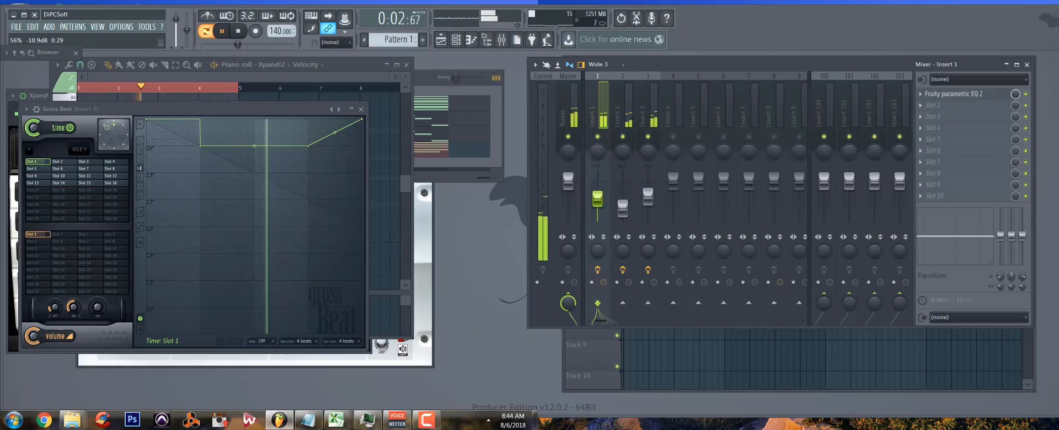
drag(602, 202, 602, 207)
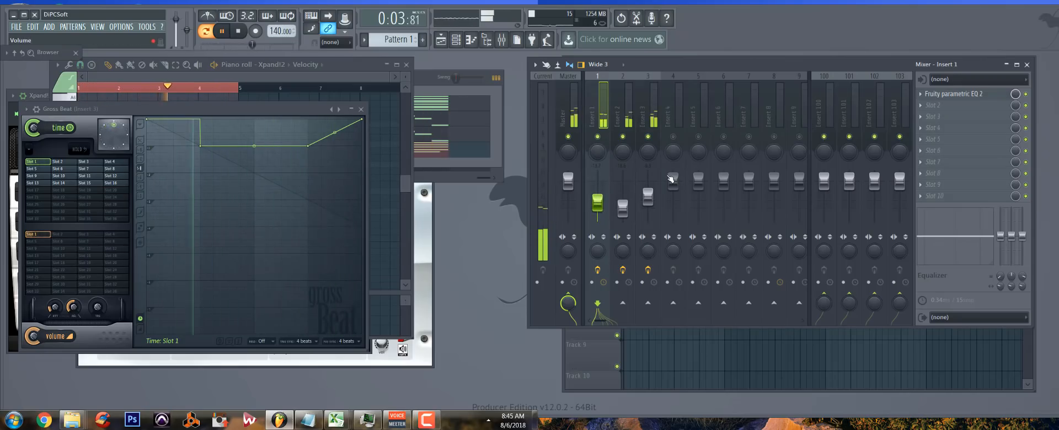
key(space)
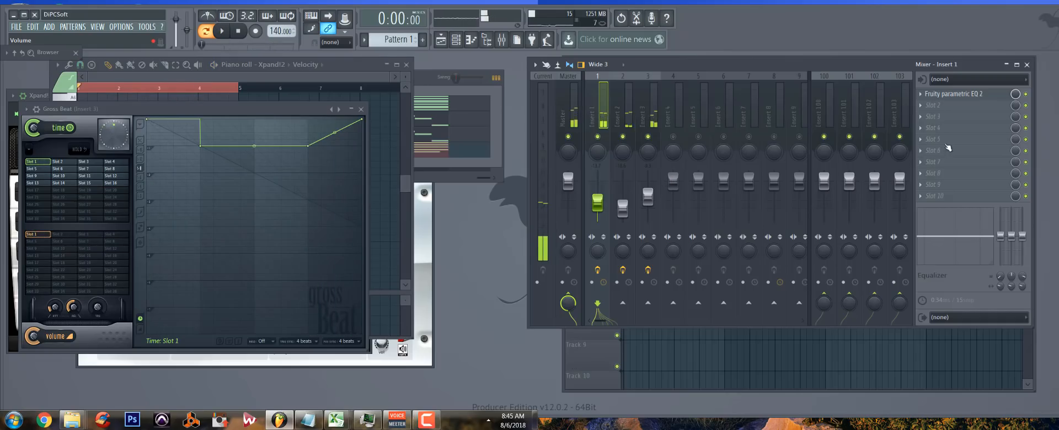
click(809, 141)
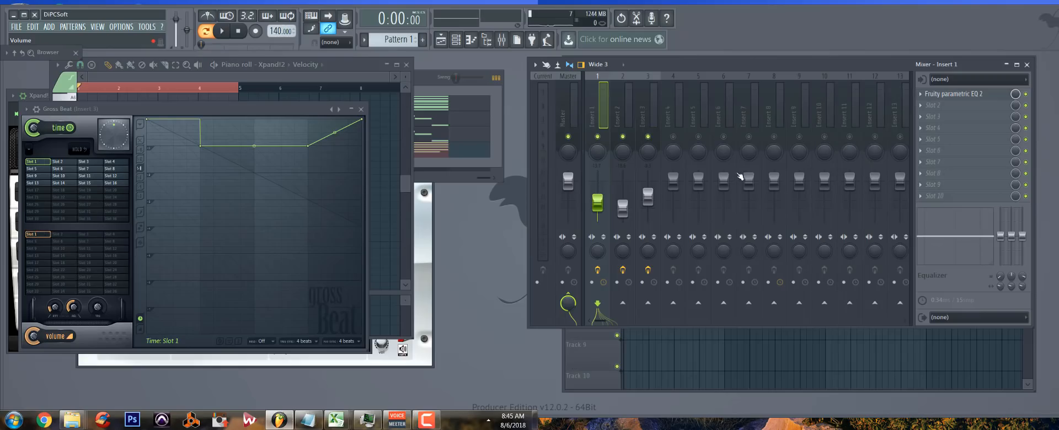
Close all plugin and editor windows and move the channel rack farther from the browser
key(F12)
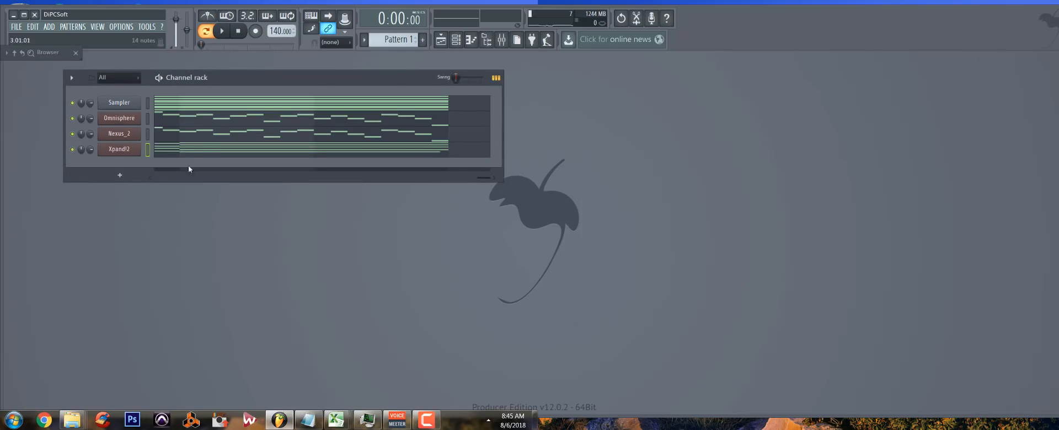
click(78, 53)
click(45, 67)
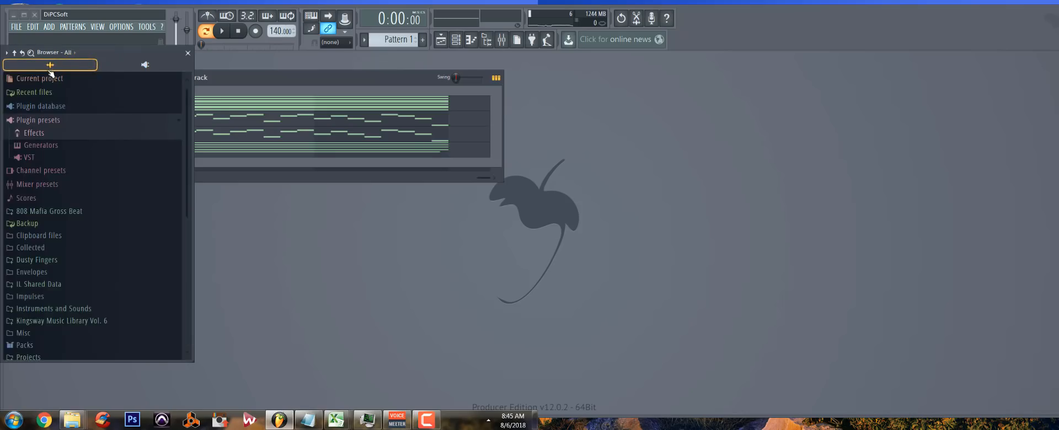
drag(261, 80, 295, 82)
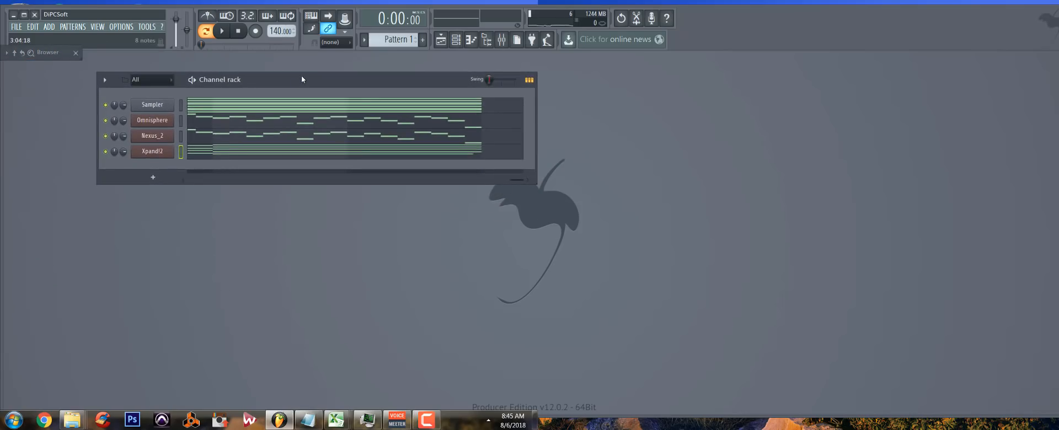
Expand the Instruments and Sounds folder in the browser and open its DrumKits folder
mouse_move(75, 56)
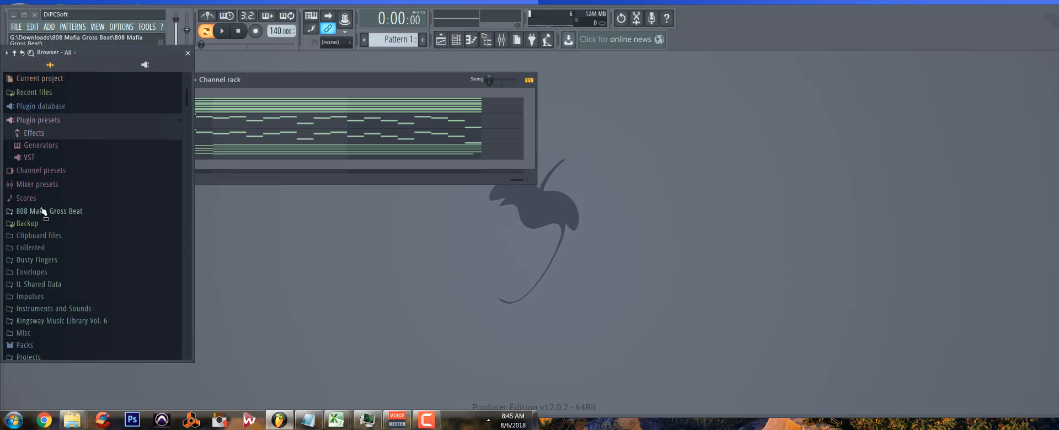
scroll(43, 208, down, 4)
click(47, 183)
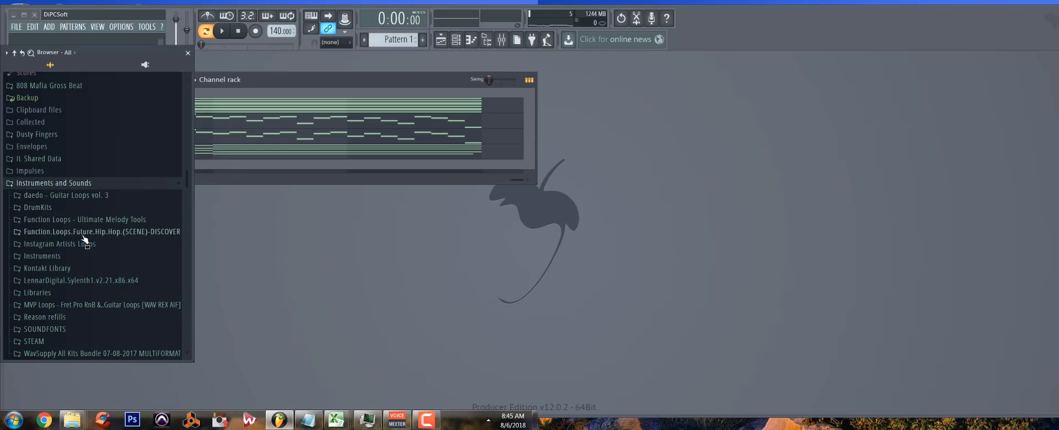
scroll(80, 240, down, 5)
scroll(66, 207, up, 2)
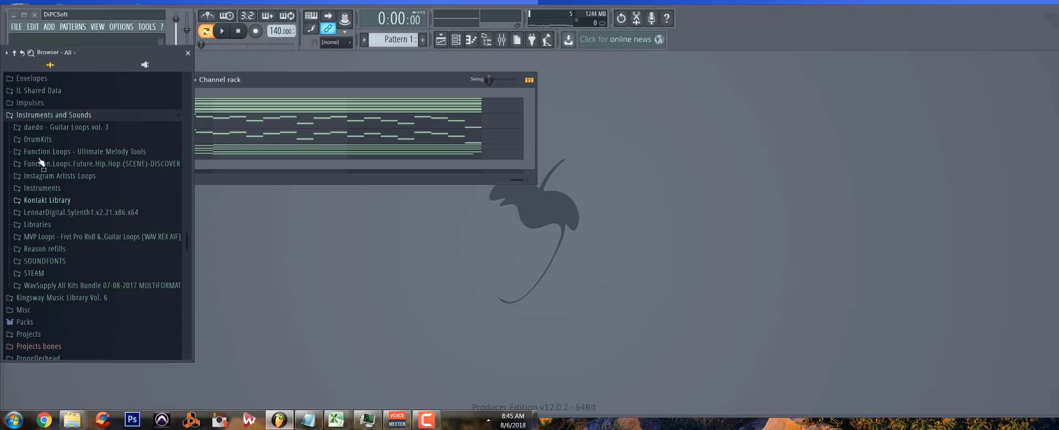
click(39, 140)
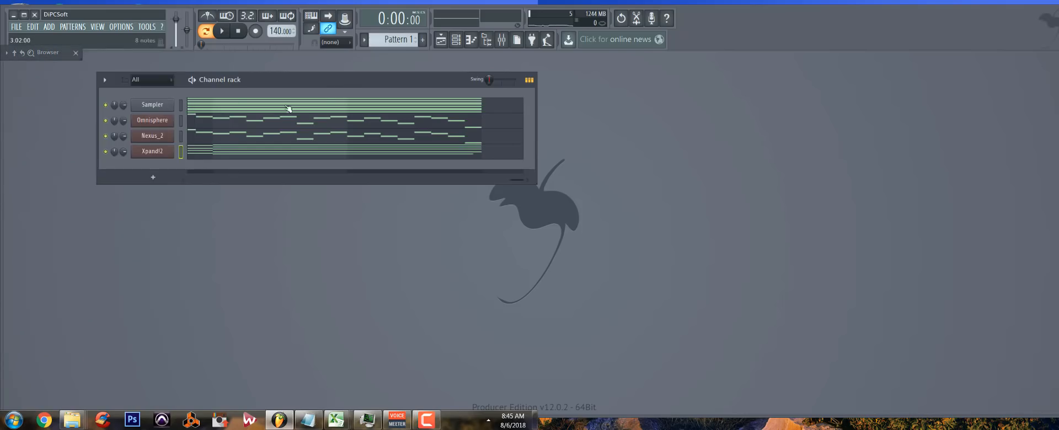
Collapse DrumKits and expand the WavSupply New Kits 1.1 folder inside WavSupply All Kits Bundle 07-08-2017
mouse_move(63, 64)
click(46, 82)
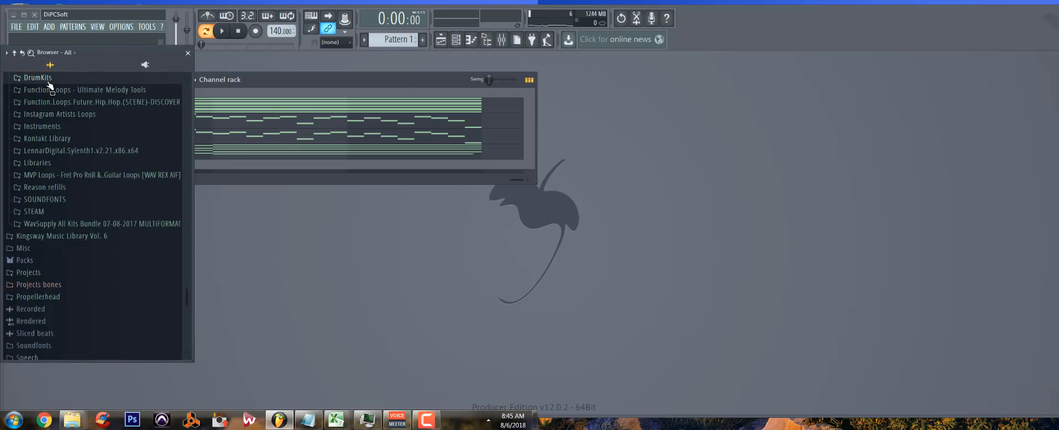
click(44, 225)
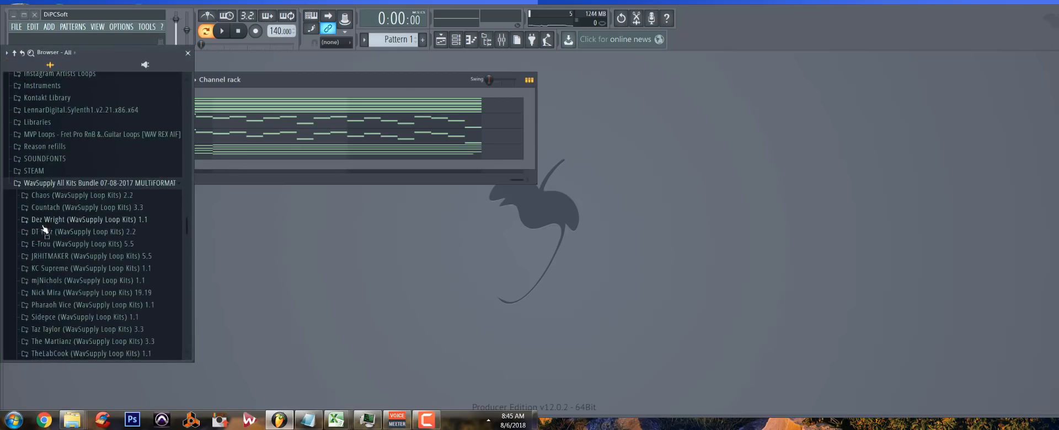
scroll(61, 221, down, 3)
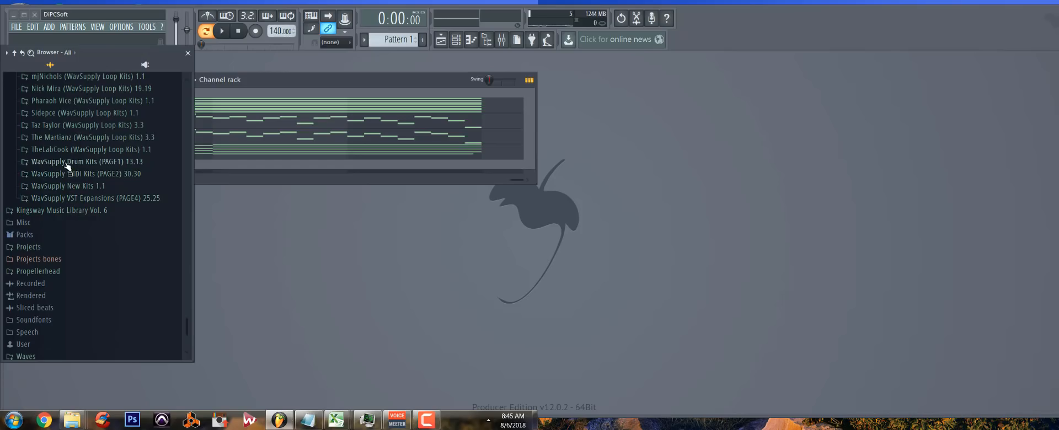
click(63, 186)
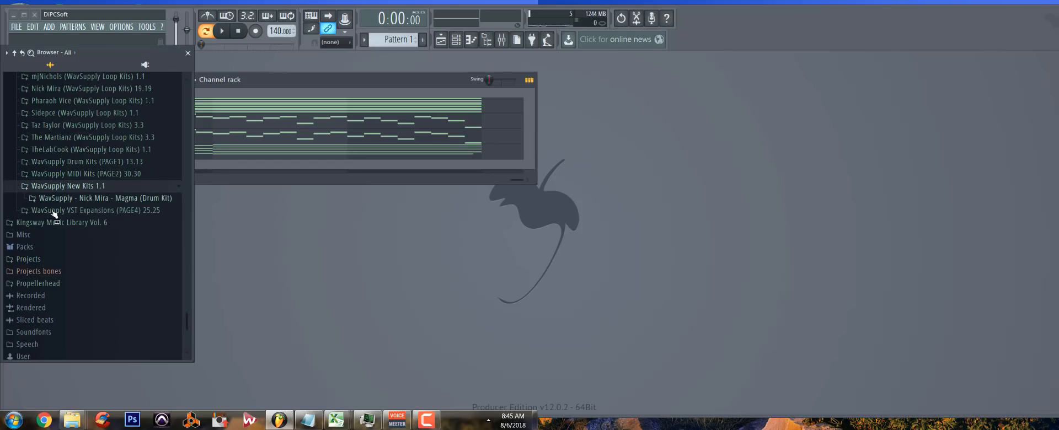
Open the 808s folder of the WavSupply - Nick Mira - Magma drum kit and audition the Permanent, Phelps and Piano 808s
click(50, 200)
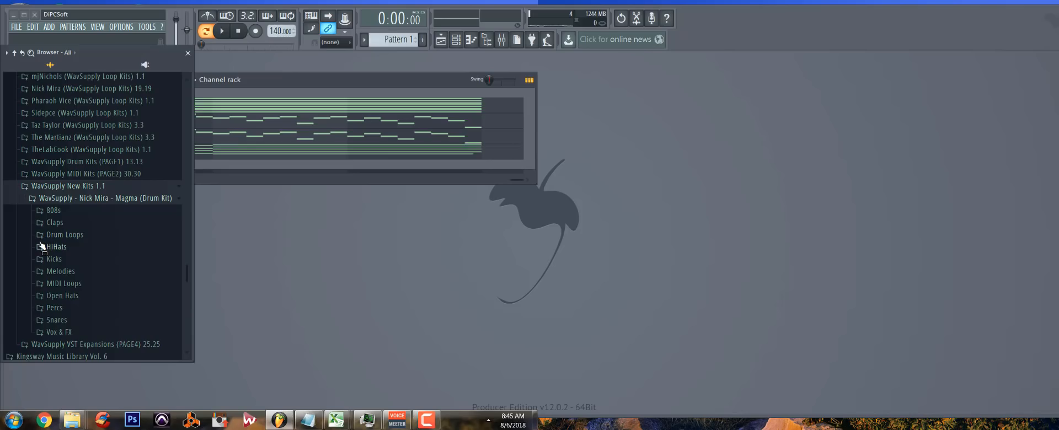
click(54, 212)
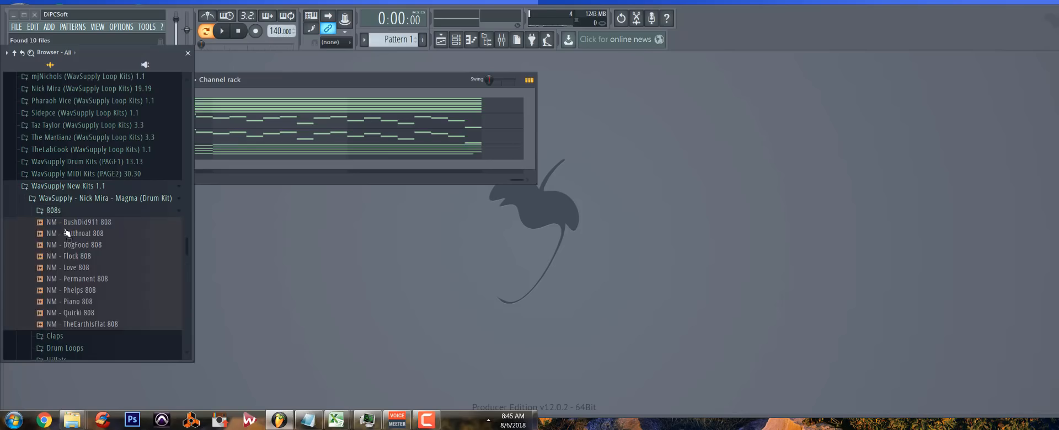
click(76, 279)
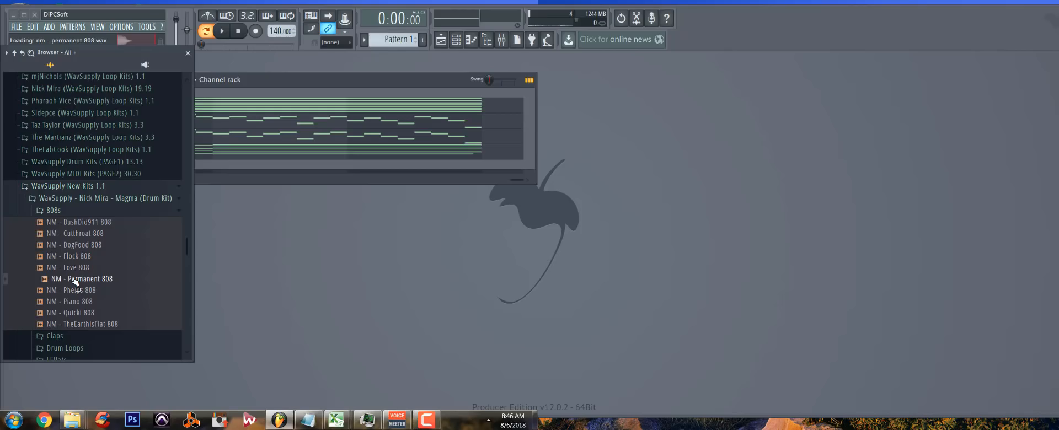
click(77, 290)
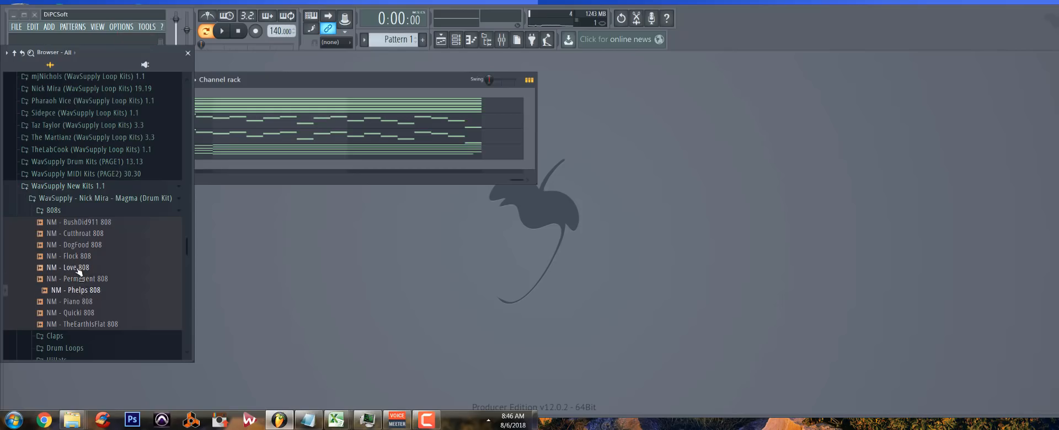
click(80, 282)
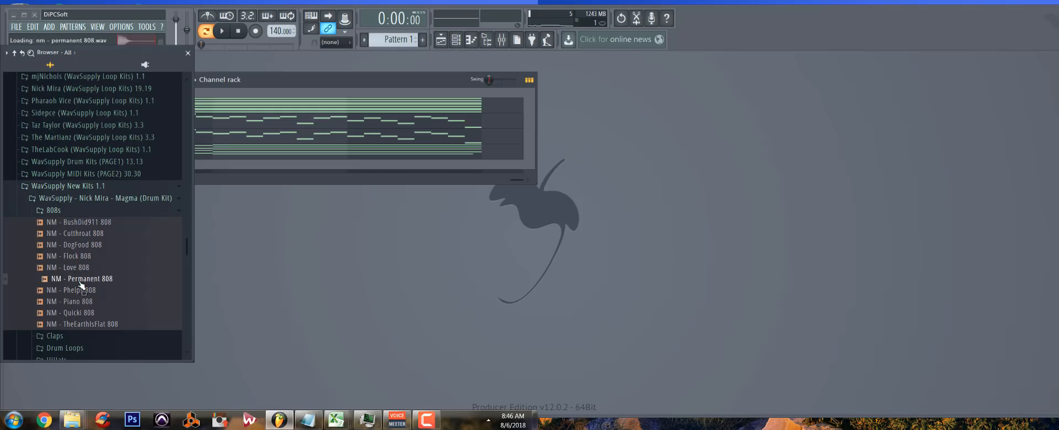
click(82, 302)
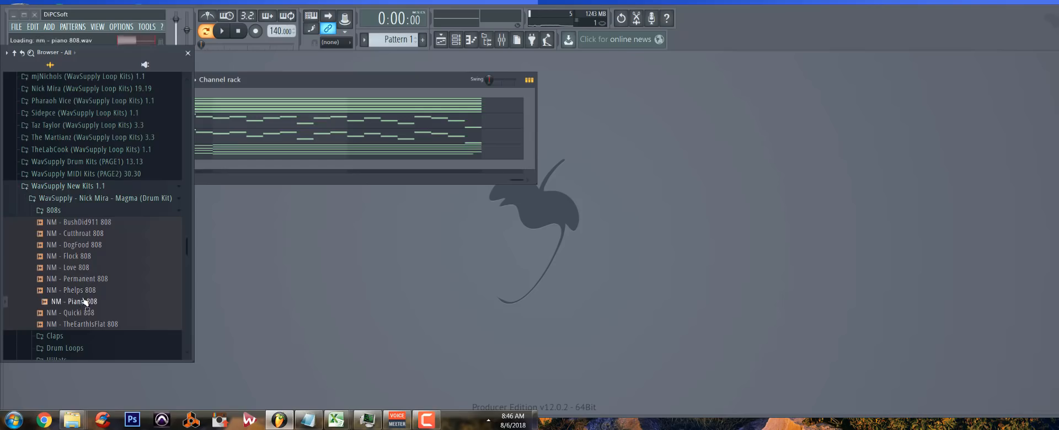
click(84, 291)
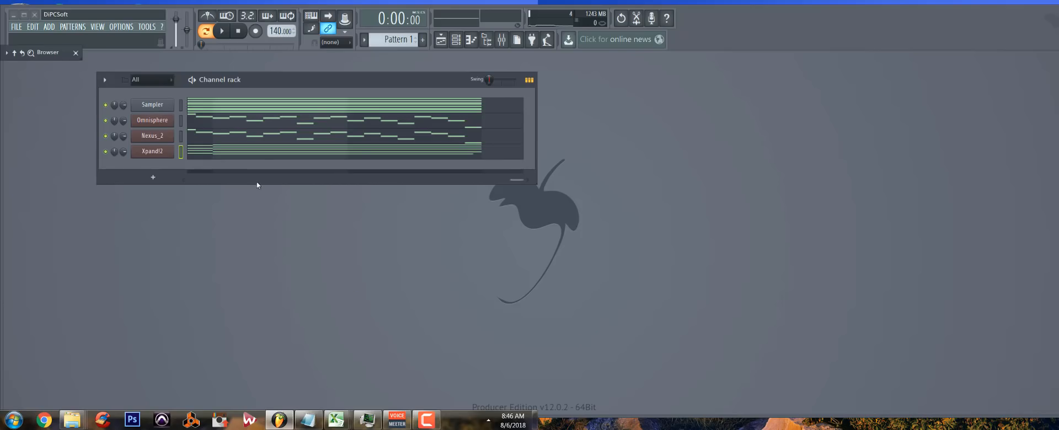
Open the mixer and bring up the screen recorder window to check its audio level
click(501, 41)
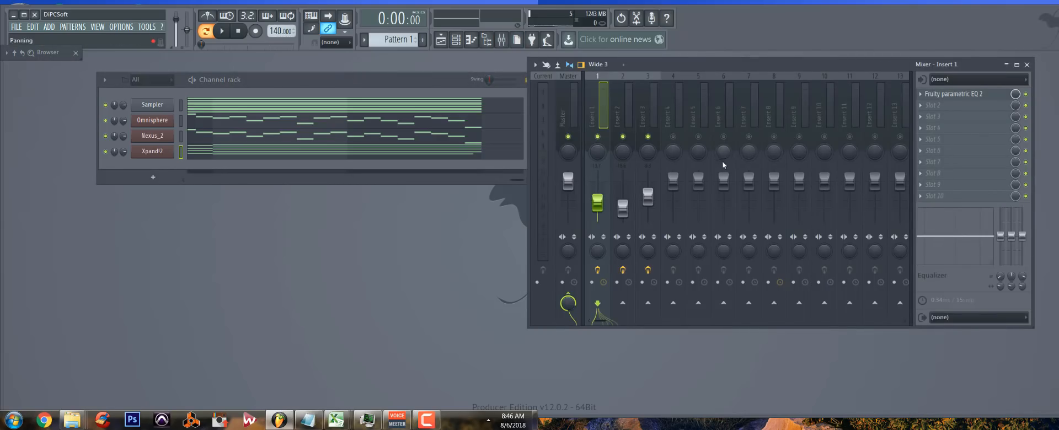
right_click(653, 140)
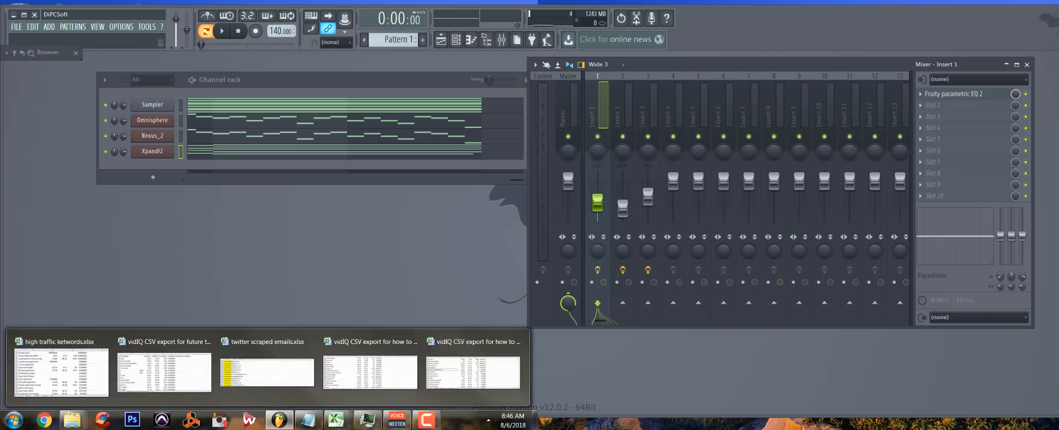
click(426, 420)
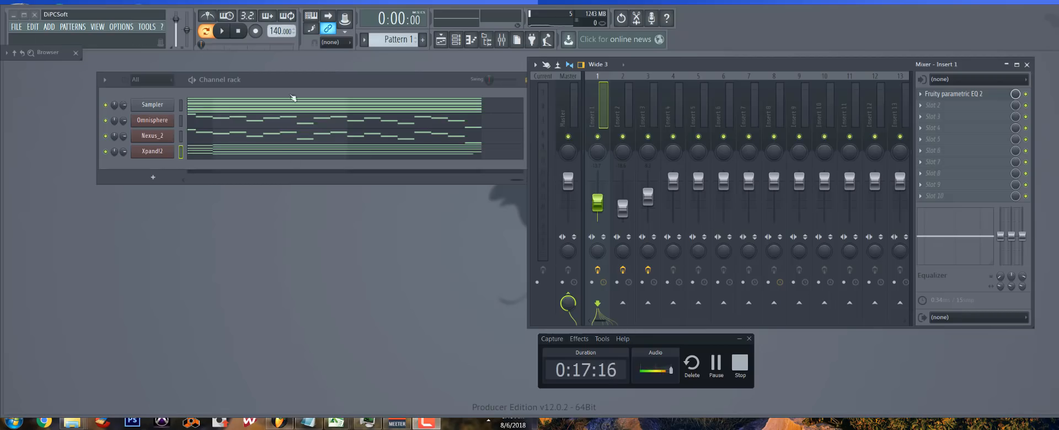
Audition the Piano, Permanent, Phelps, Love and Flock 808s again from the Magma kit
mouse_move(76, 52)
click(86, 303)
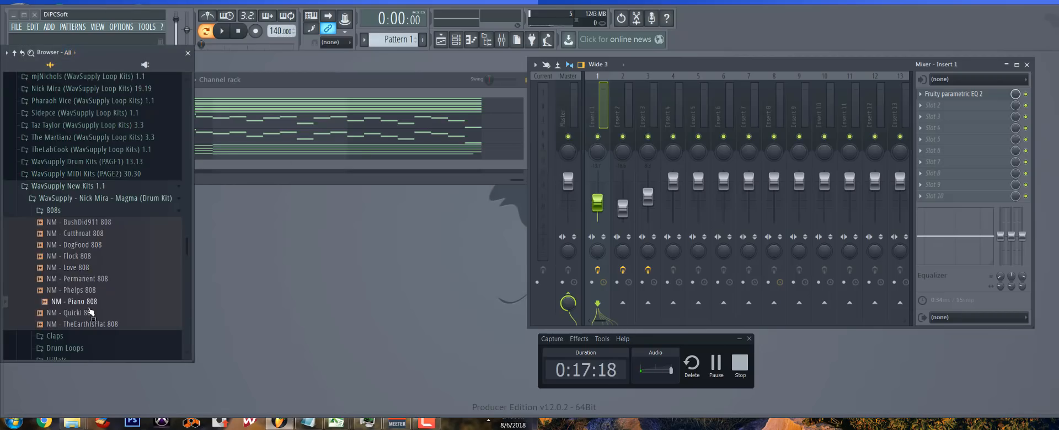
click(87, 279)
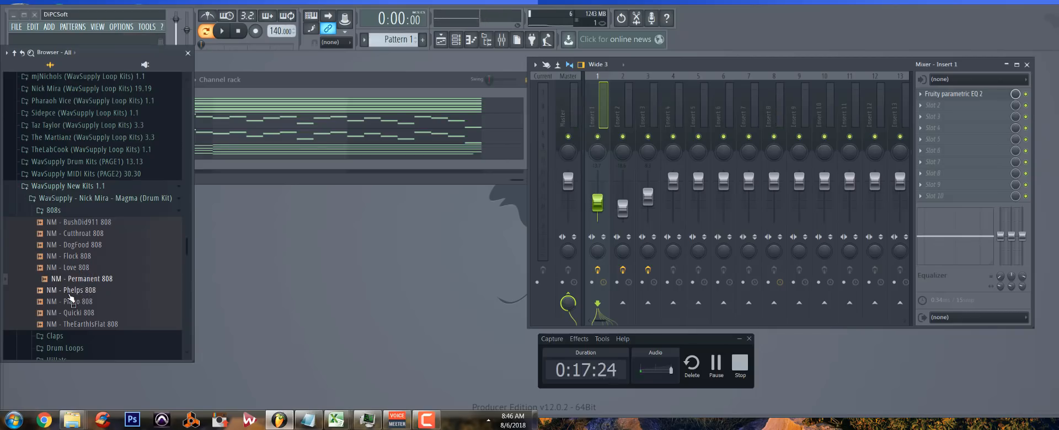
click(68, 292)
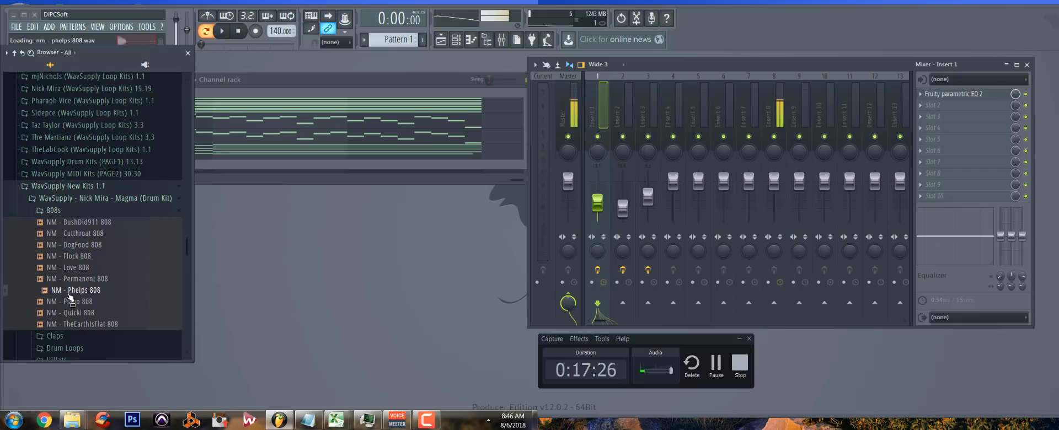
click(73, 304)
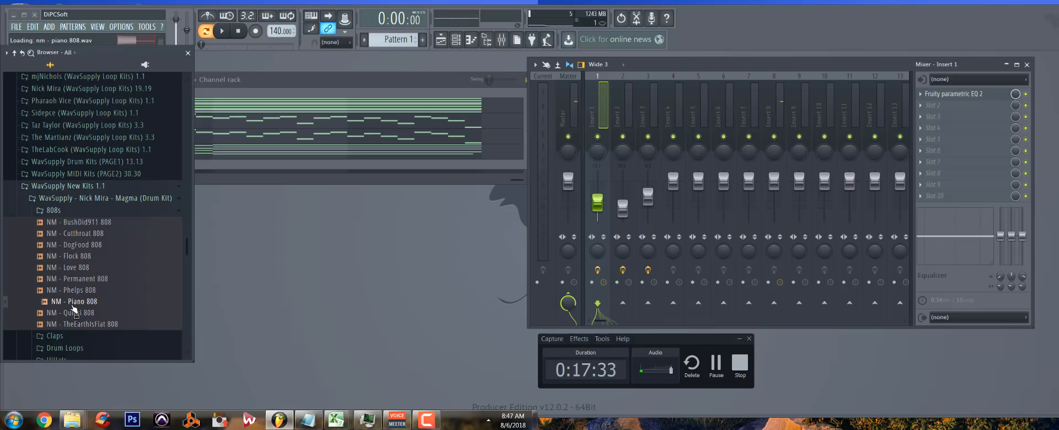
click(60, 268)
click(66, 256)
Play the pattern and audition the DogFood, Cutthroat and BushDid911 808s over it
key(space)
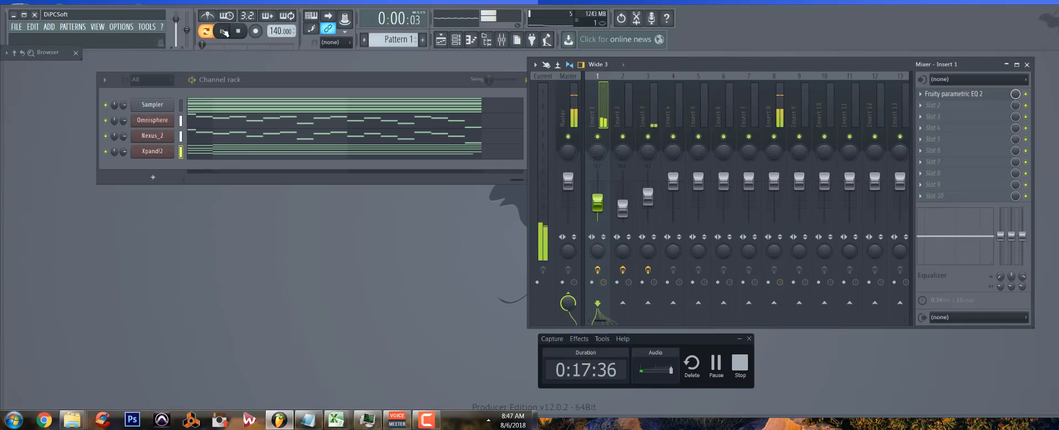
click(91, 245)
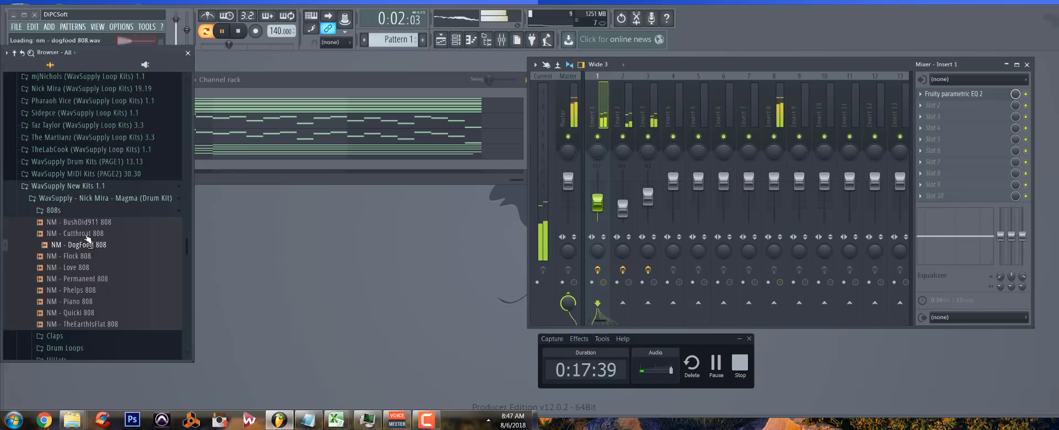
click(83, 234)
click(85, 223)
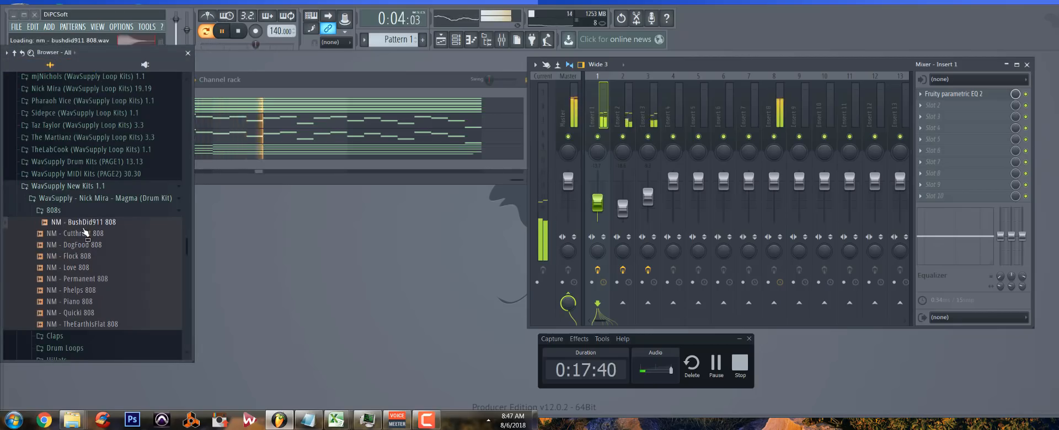
click(84, 234)
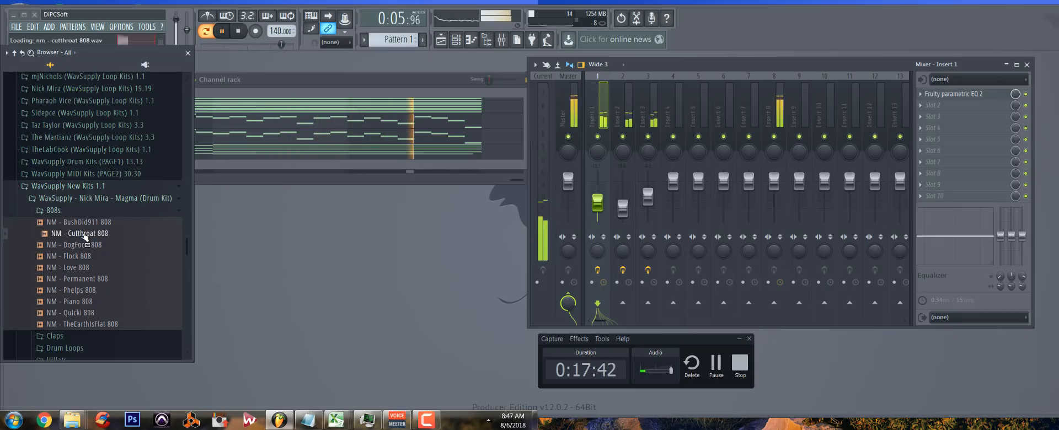
Add NM - Cutthroat 808 as a new channel below Xpand!2 and open its sample for editing in Edison
drag(84, 235, 157, 166)
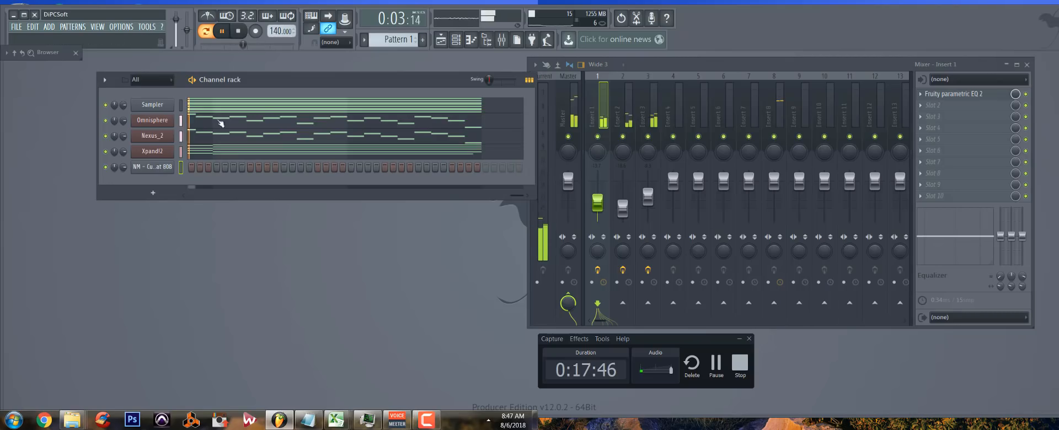
right_click(153, 167)
click(153, 167)
click(155, 168)
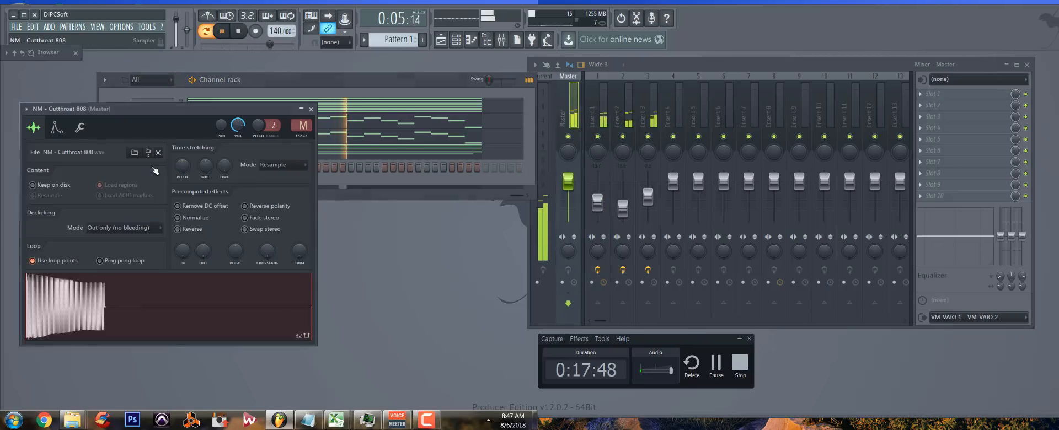
right_click(93, 310)
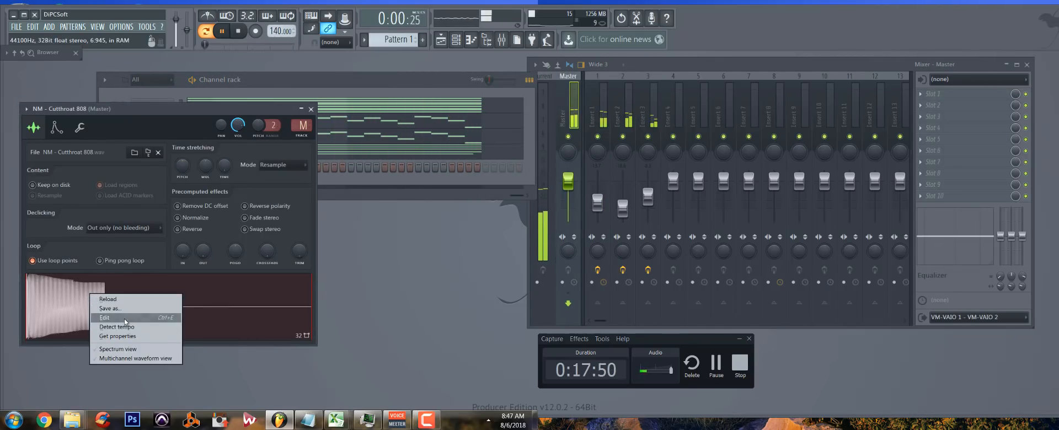
click(104, 317)
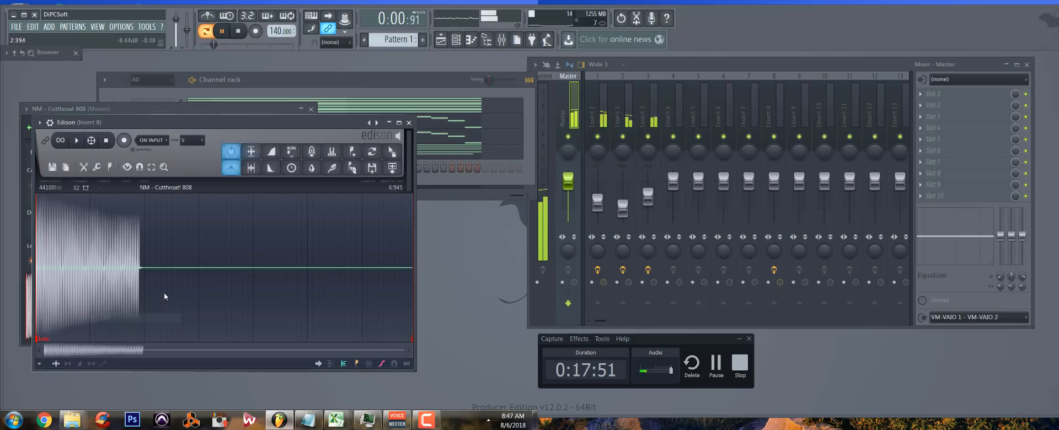
Remove the sample's loop region and delete the silent tail from 1:908 to the end
right_click(43, 338)
click(54, 348)
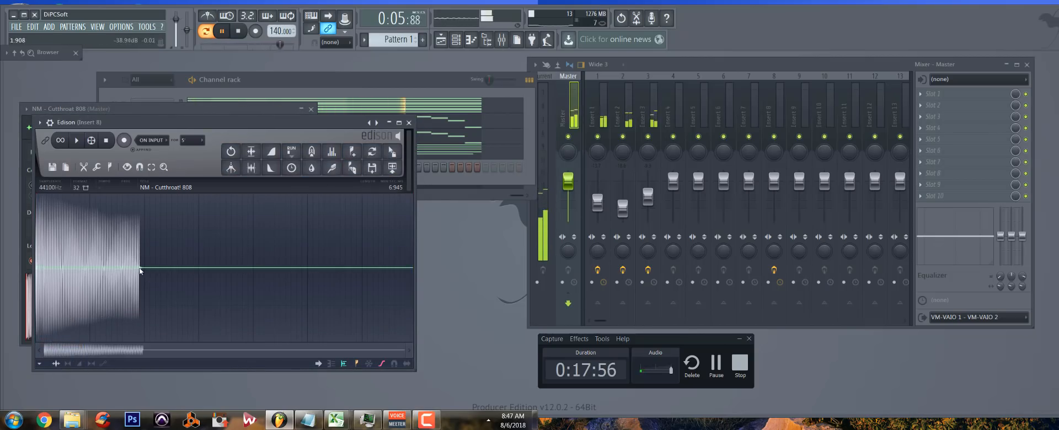
drag(140, 270, 419, 276)
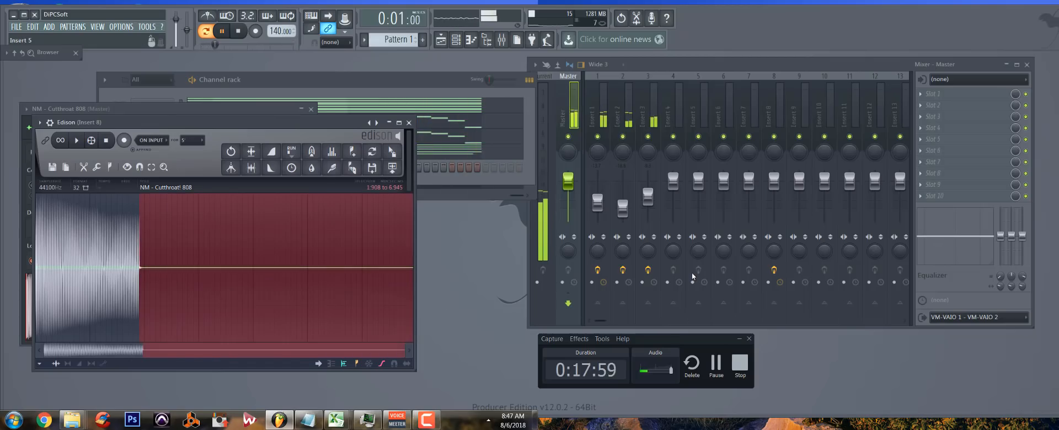
key(Delete)
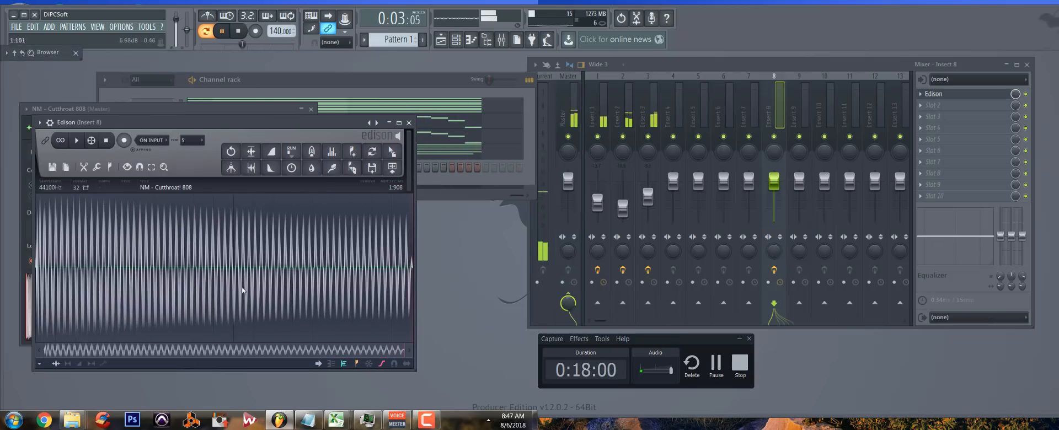
Try detecting beats in the trimmed 808 sample, and undo the detection
right_click(226, 279)
mouse_move(242, 305)
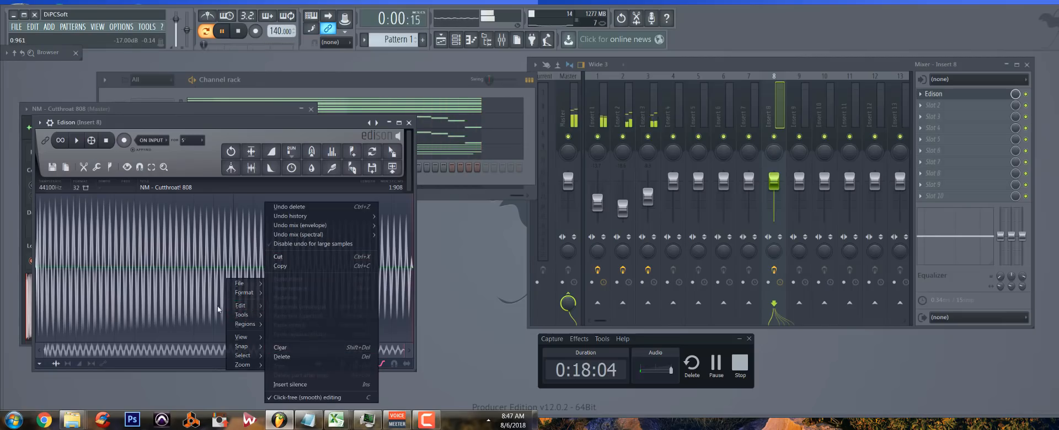
right_click(175, 267)
mouse_move(199, 312)
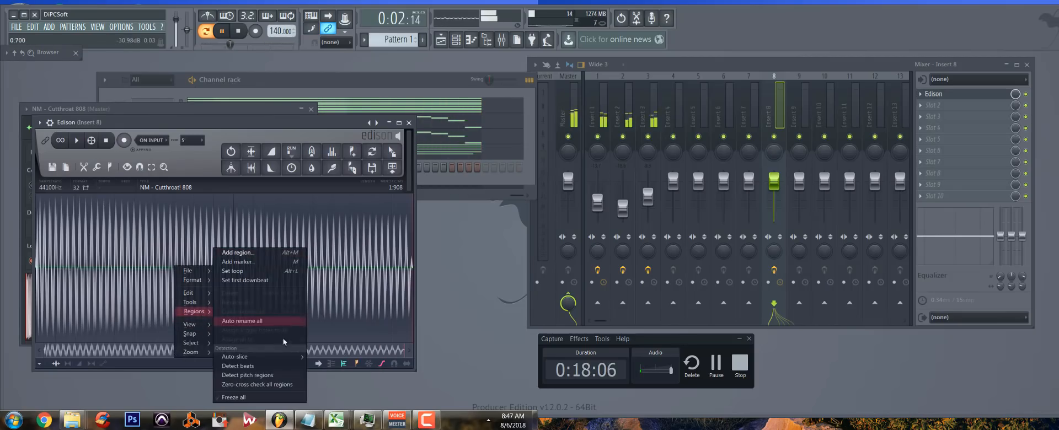
click(257, 366)
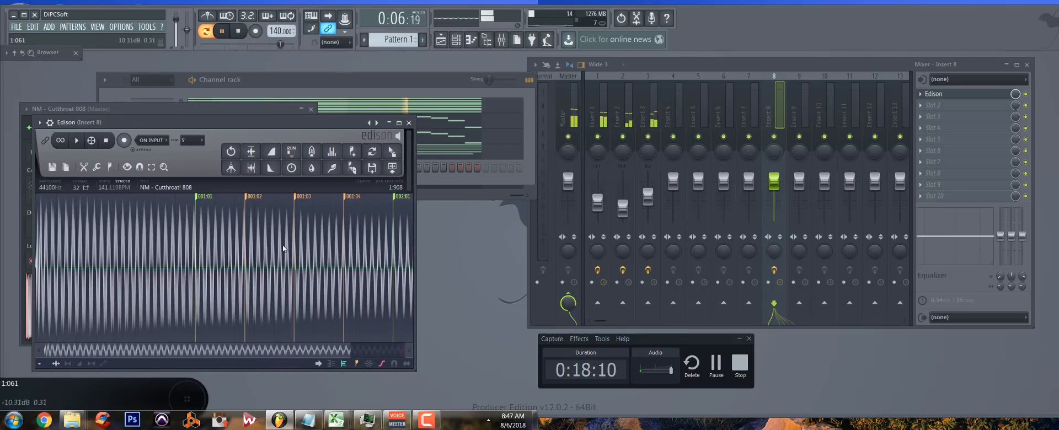
key(ctrl+z)
Detect the pitch regions in the trimmed 808 and load the edited sample back into its sampler channel
right_click(211, 248)
mouse_move(242, 294)
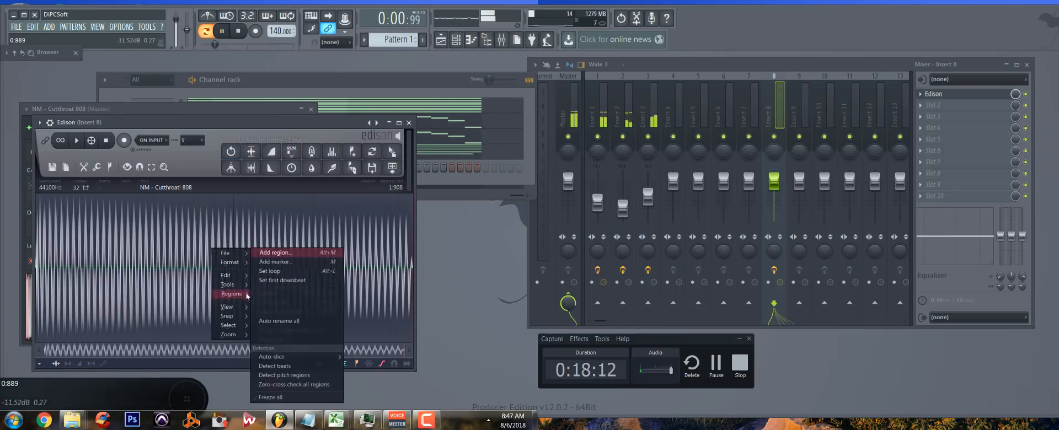
click(291, 380)
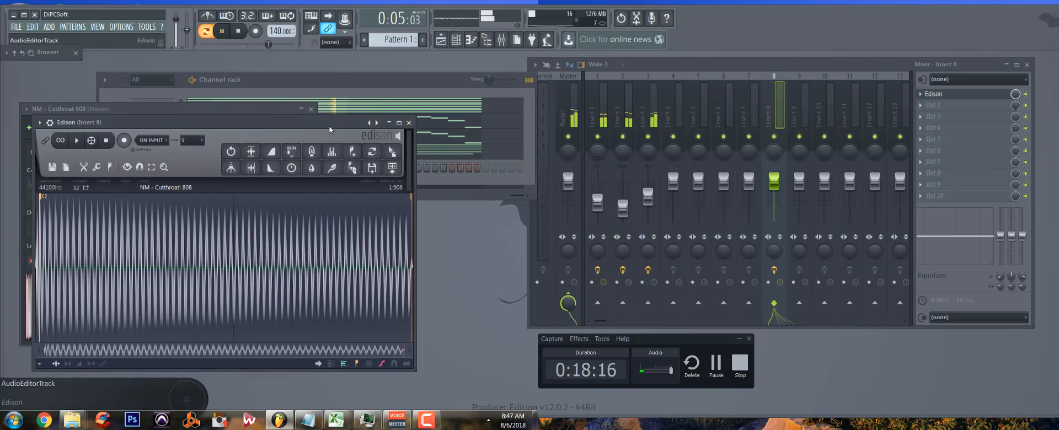
drag(390, 116, 698, 73)
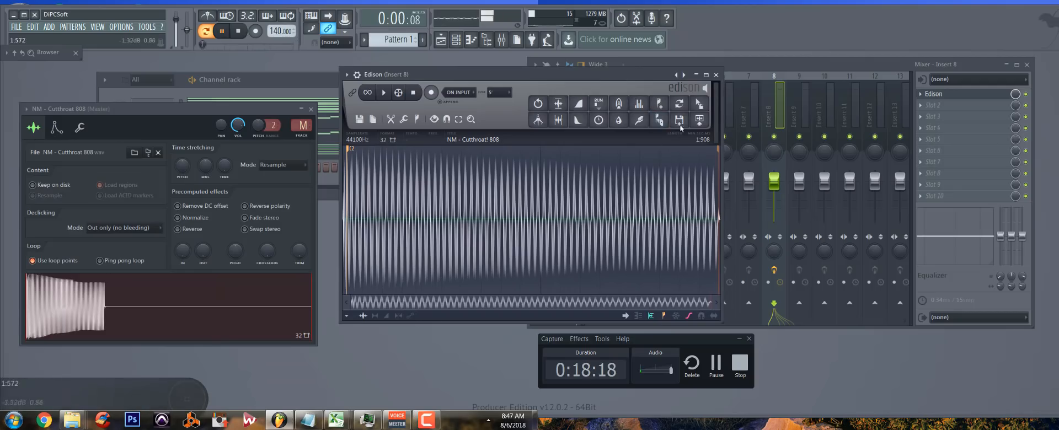
drag(699, 108, 160, 322)
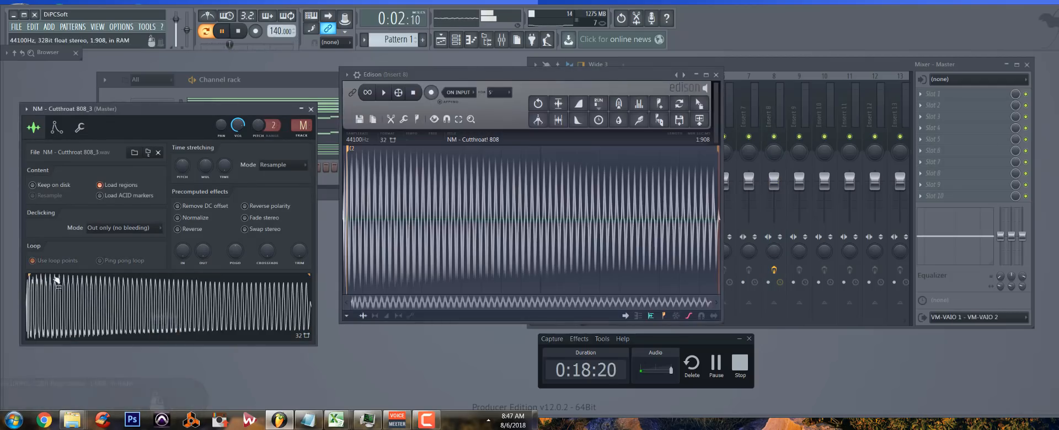
Route the Cutthroat 808 channel to mixer track 9 and close its settings window
click(80, 127)
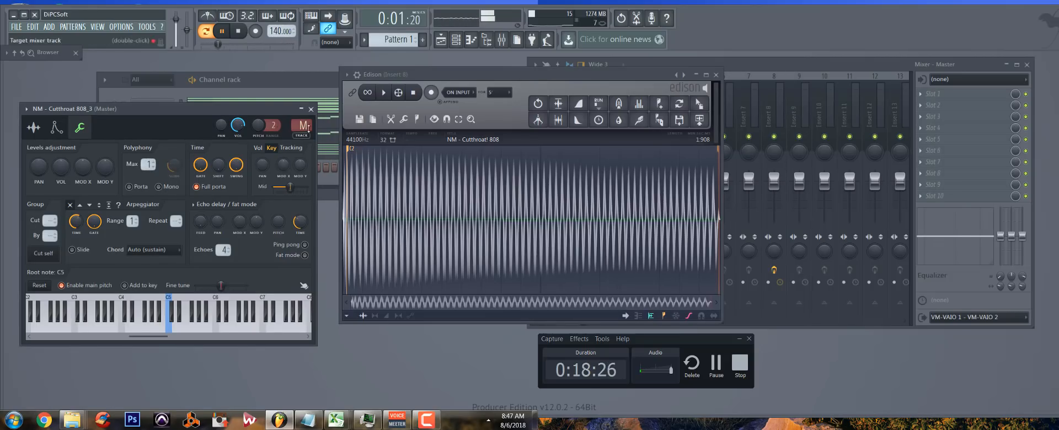
drag(302, 126, 302, 99)
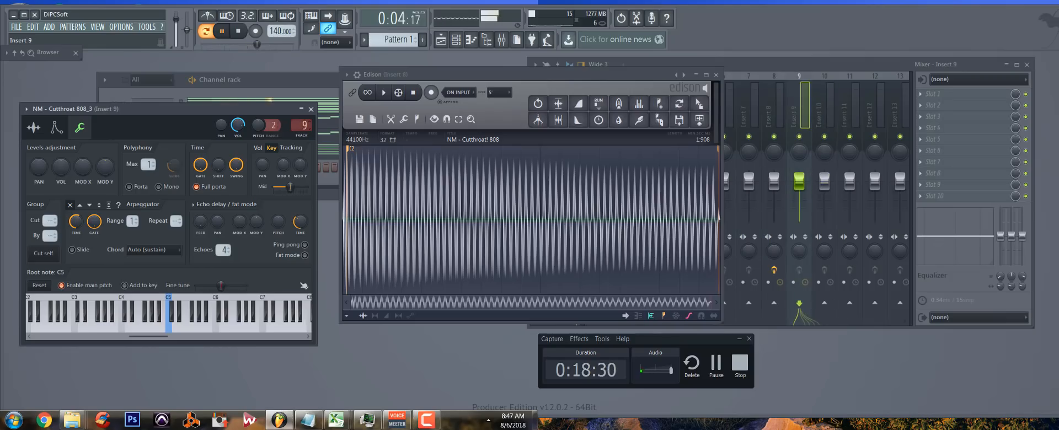
click(311, 110)
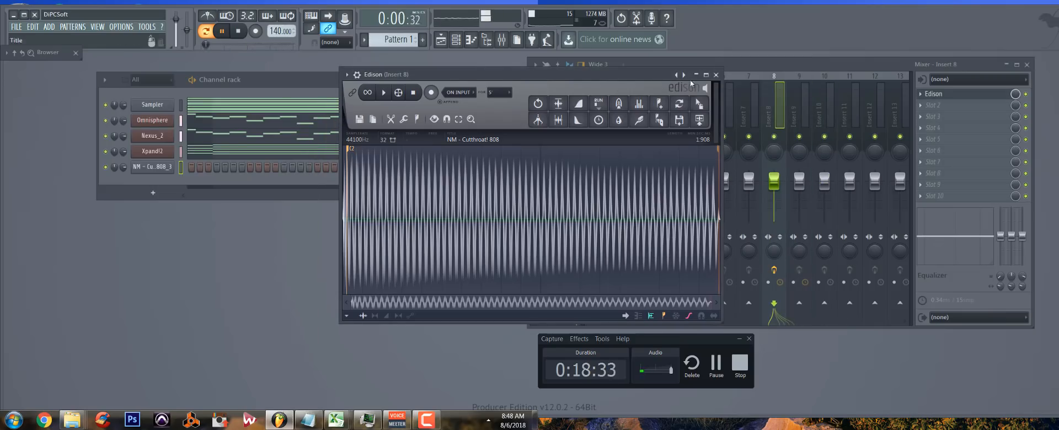
Close the audio editor and open the Xpand!2 channel's notes for editing
click(716, 76)
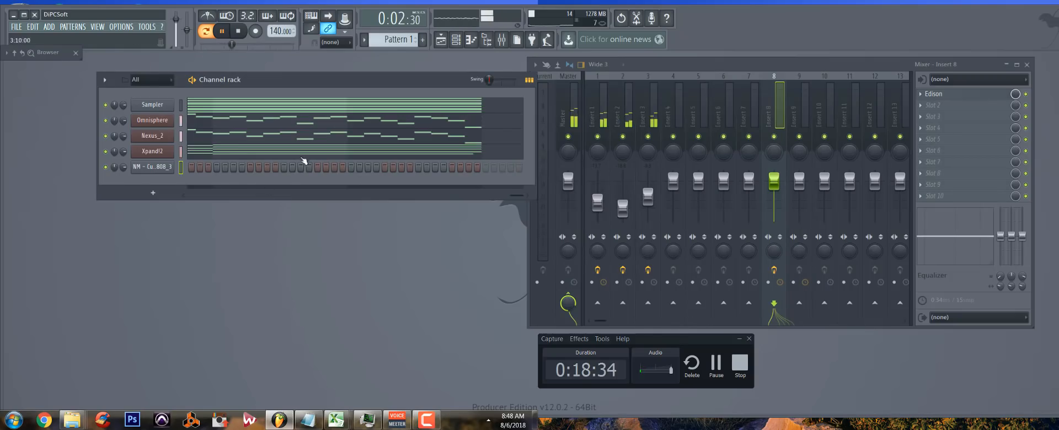
click(157, 151)
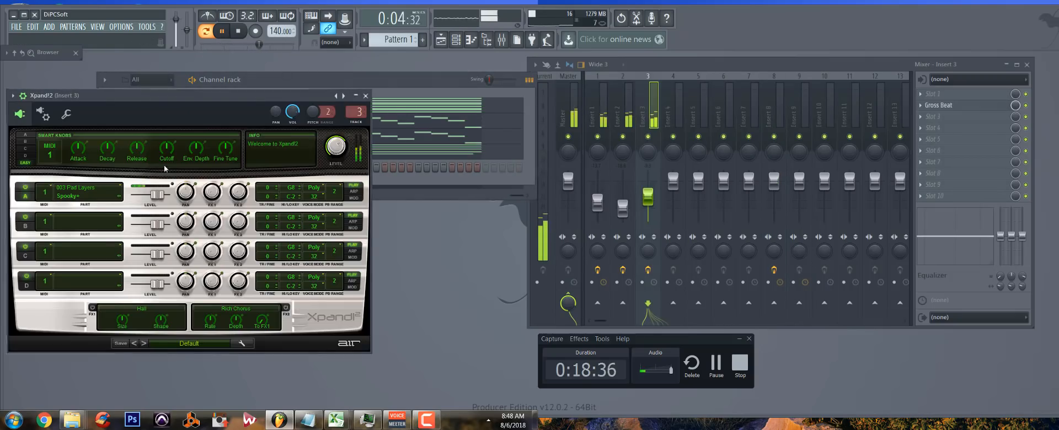
click(366, 95)
click(370, 143)
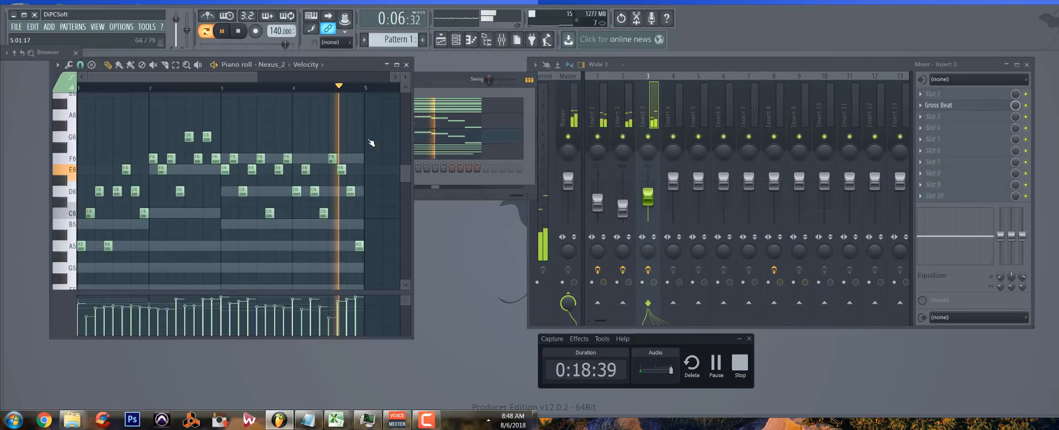
click(446, 155)
click(445, 155)
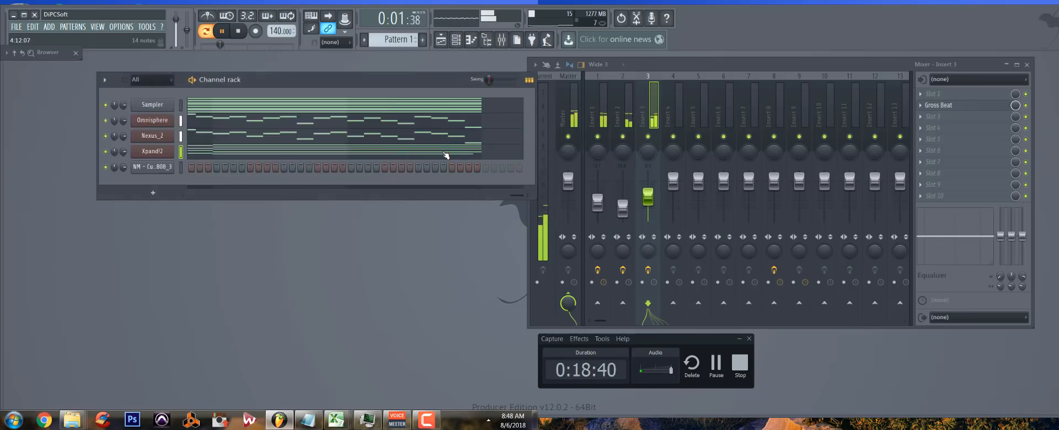
click(445, 155)
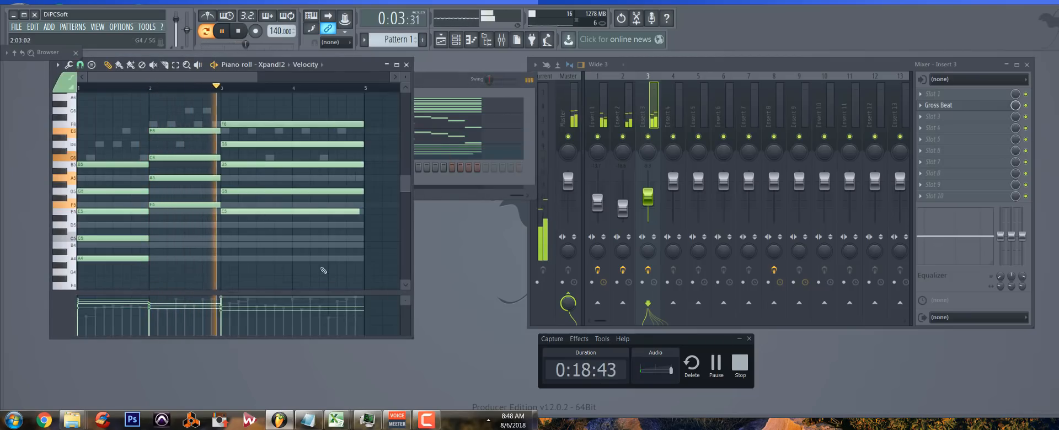
Copy the lowest Xpand!2 notes into the Cutthroat 808 piano roll and delete the extra C5 and E5 notes in bar 1
drag(360, 268, 86, 203)
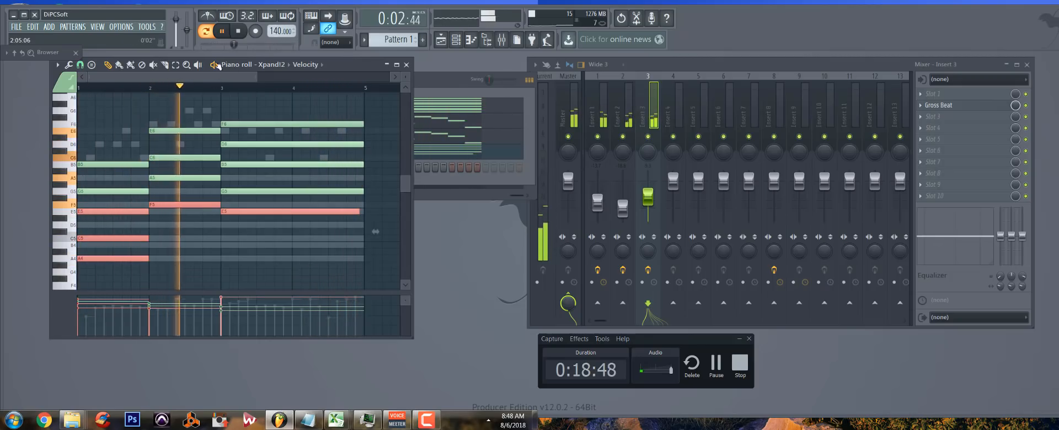
click(238, 31)
click(283, 69)
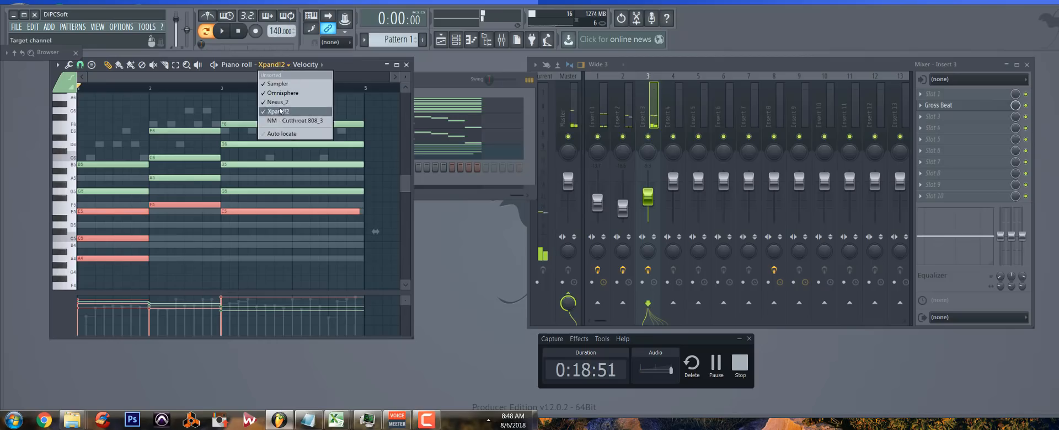
click(283, 122)
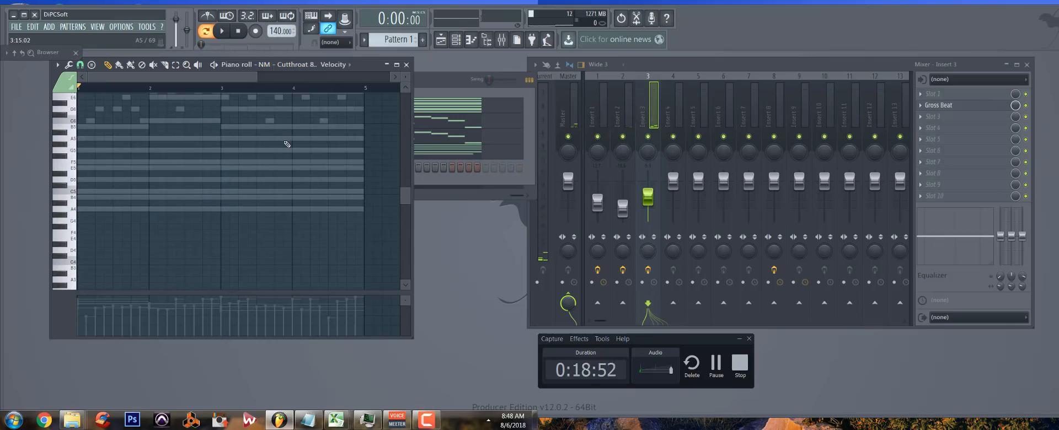
key(ctrl+v)
right_click(141, 191)
right_click(138, 169)
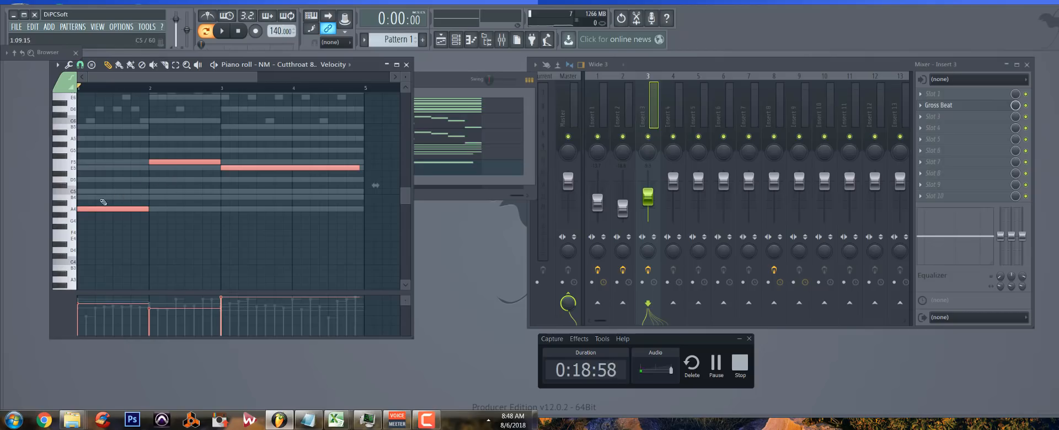
Lower the F and E 808 notes by an octave, then raise all three 808 notes by an octave, auditioning each change
drag(304, 200, 183, 237)
key(space)
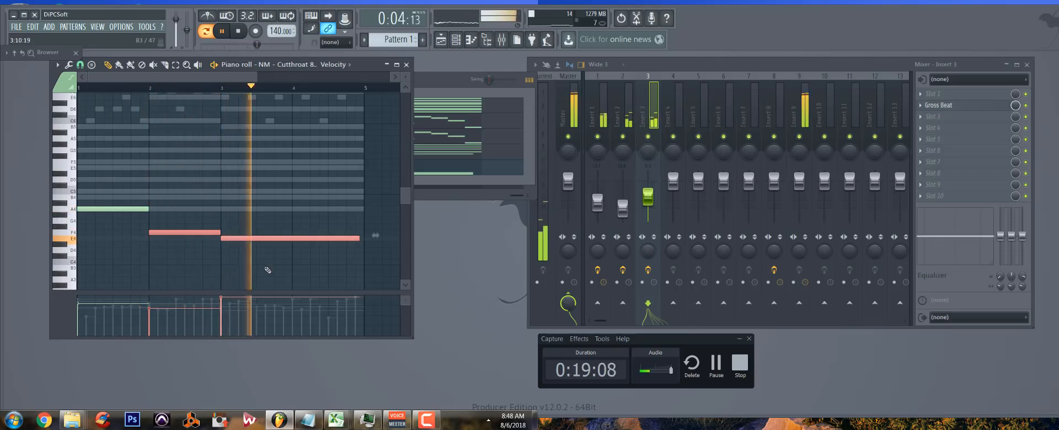
key(space)
drag(277, 269, 105, 201)
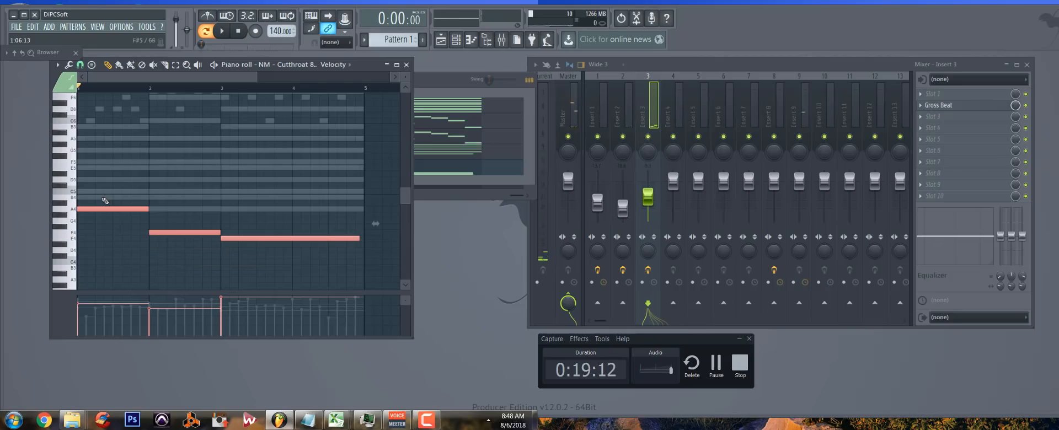
key(ctrl+Up)
key(space)
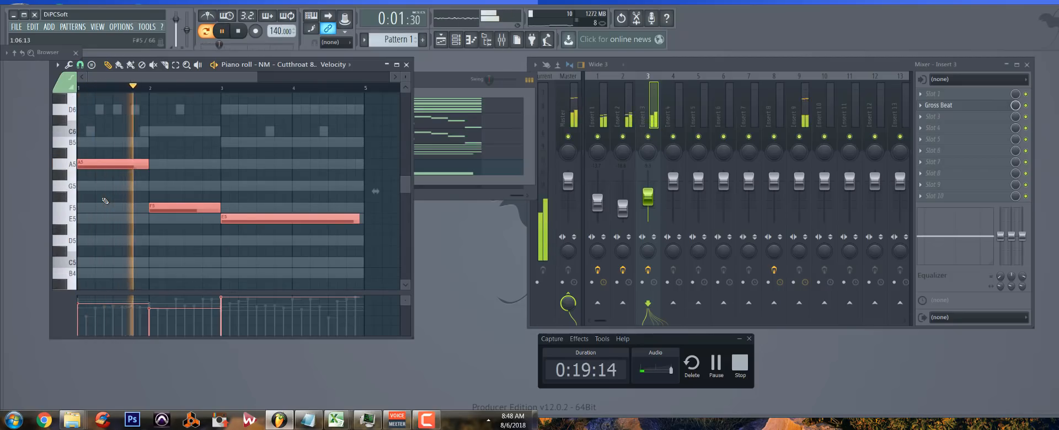
Extend the last 808 note to the end of bar 4 and raise all 808 note velocities to maximum
click(359, 229)
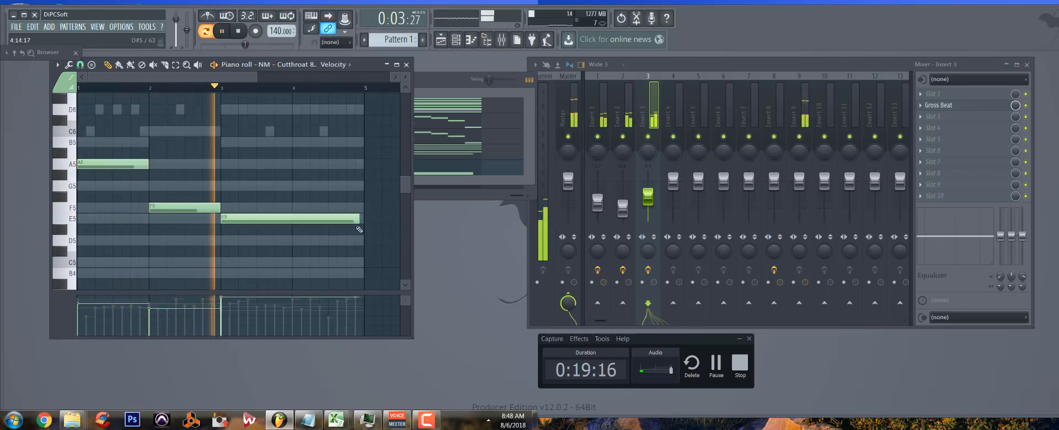
drag(359, 229, 363, 229)
key(space)
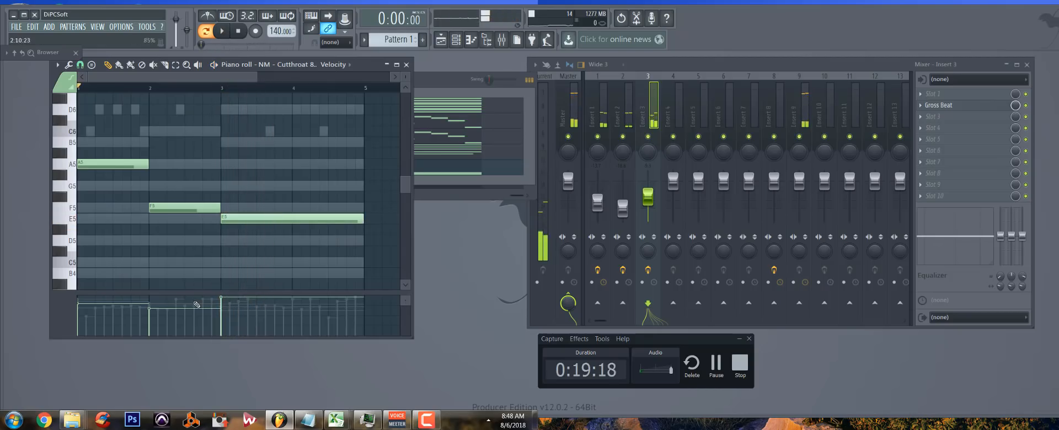
drag(196, 304, 82, 269)
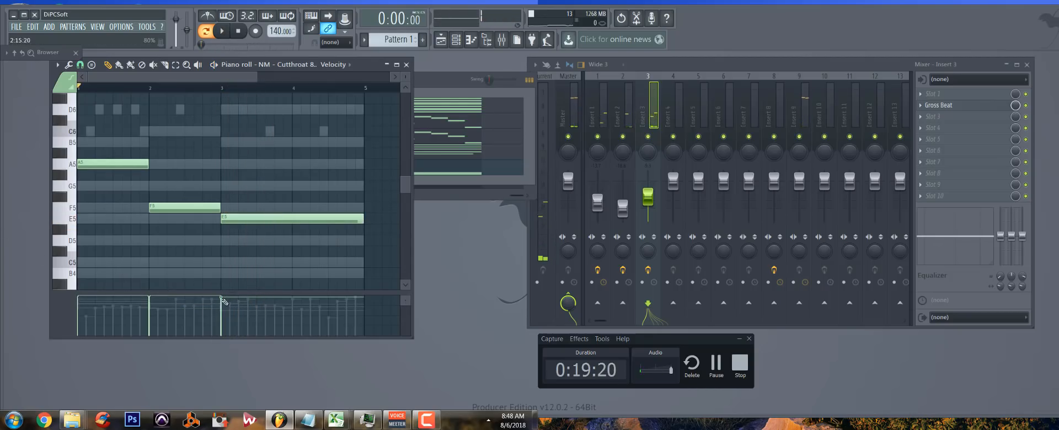
drag(225, 301, 230, 267)
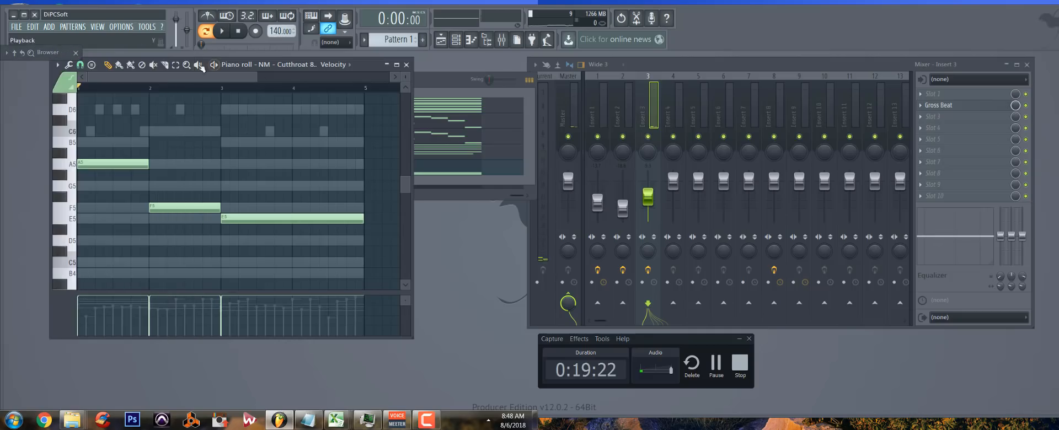
Slice the bar 1 A5 808 note with two cuts within its last beat and audition the pattern
drag(346, 74, 409, 80)
key(space)
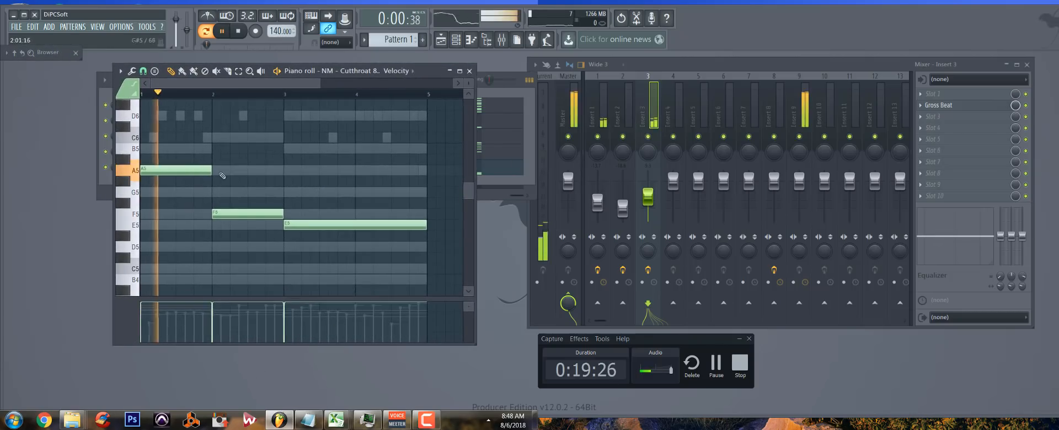
key(space)
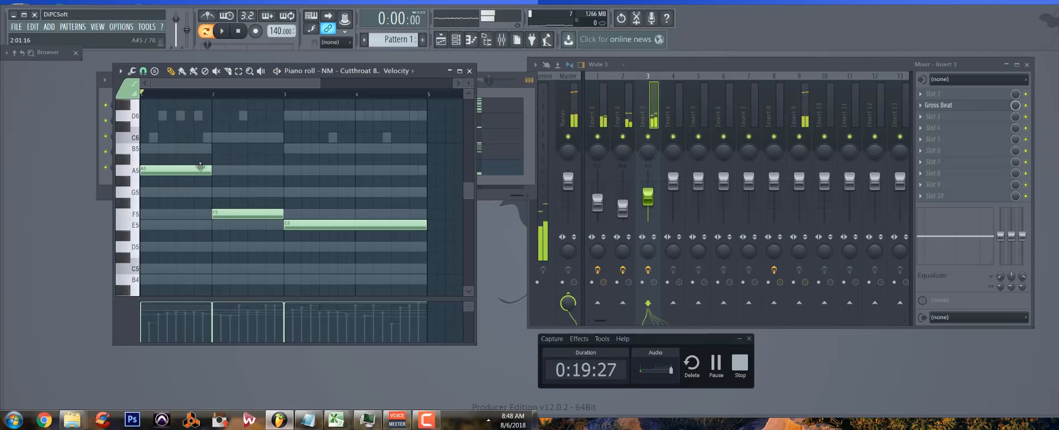
click(227, 72)
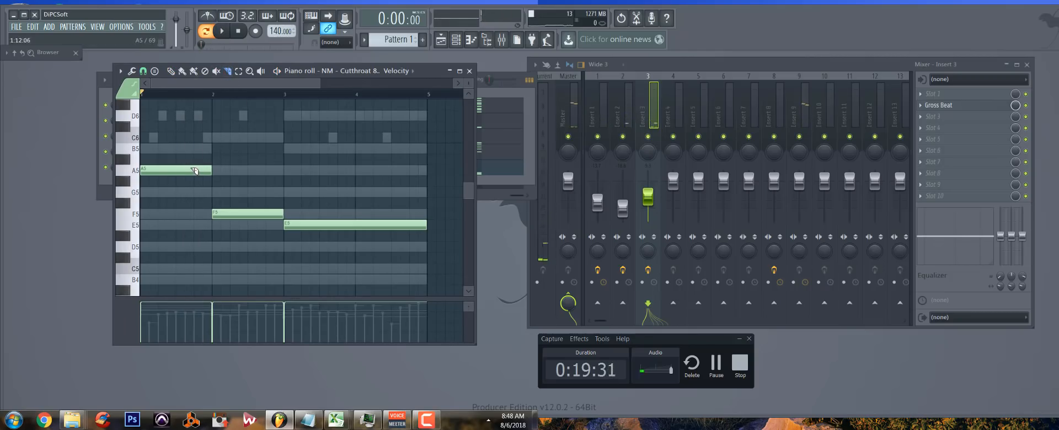
key(space)
key(space)
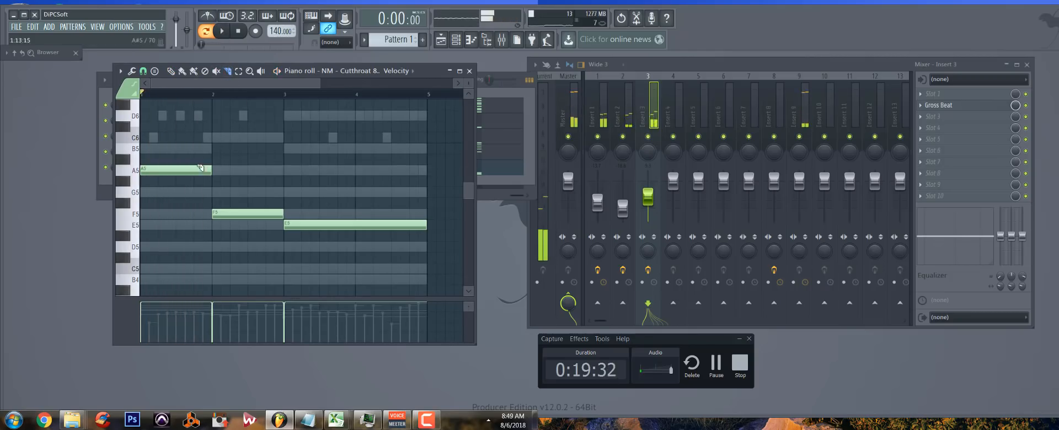
mouse_move(192, 155)
mouse_down()
mouse_move(192, 178)
mouse_move(194, 160)
mouse_up()
drag(198, 192, 197, 191)
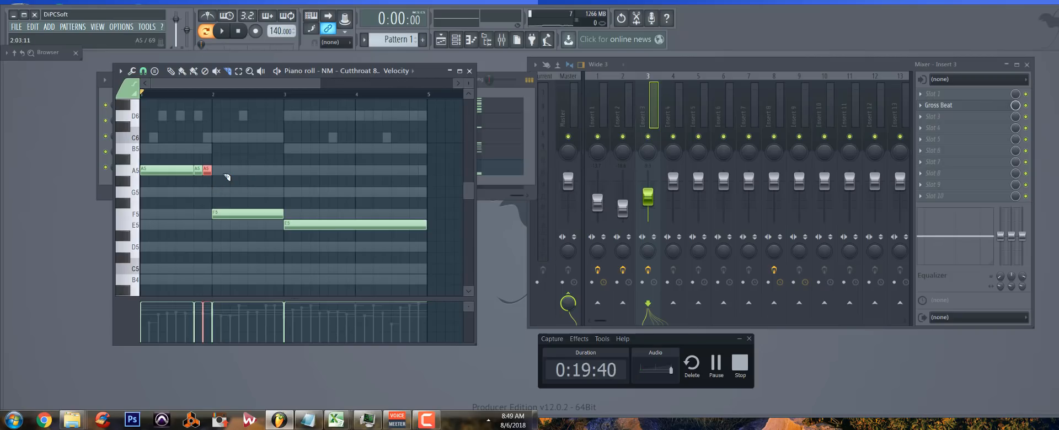
key(space)
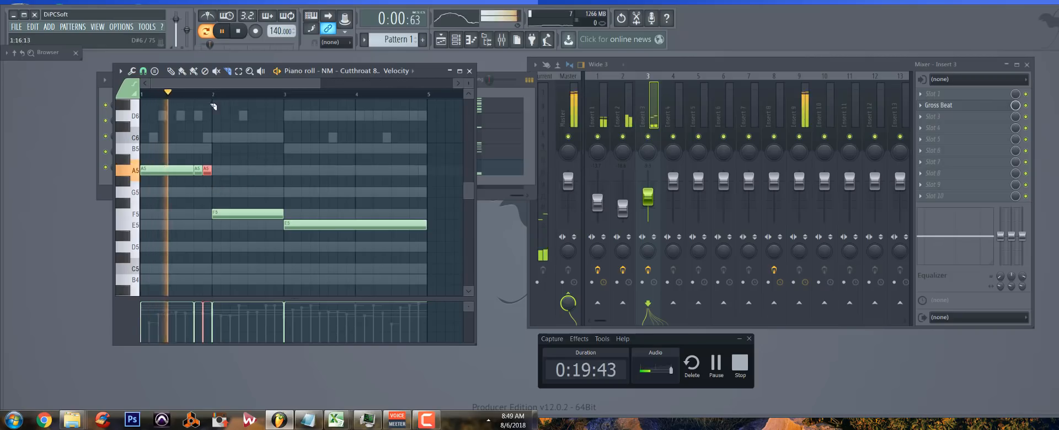
key(space)
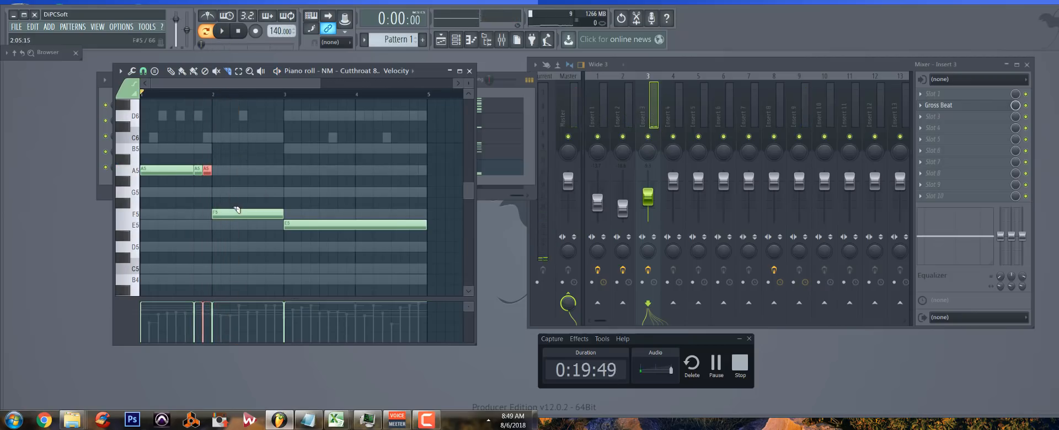
Slice the bar 2 F5 808 note about six steps into the bar and audition the pattern
key(space)
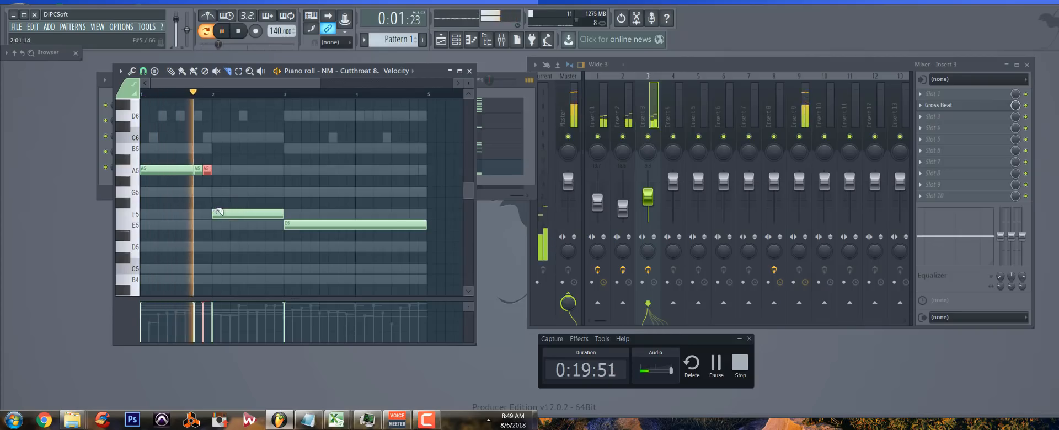
key(space)
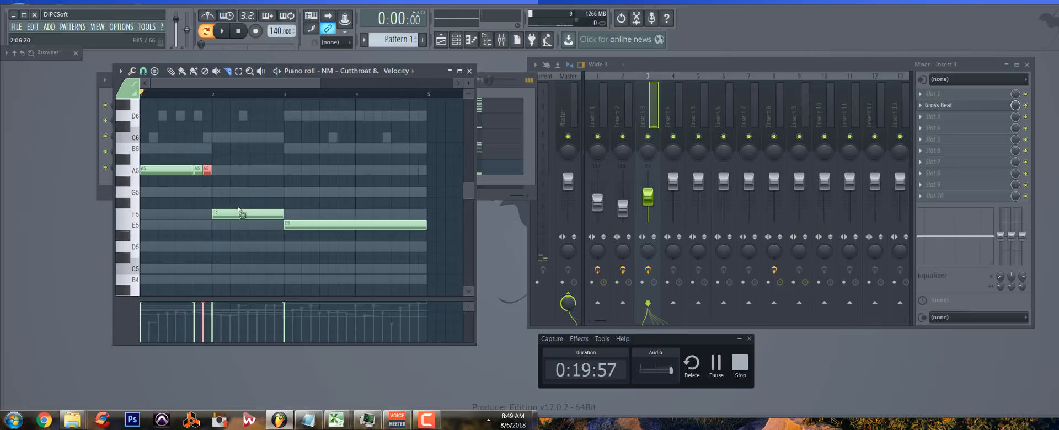
click(239, 212)
drag(241, 237, 244, 237)
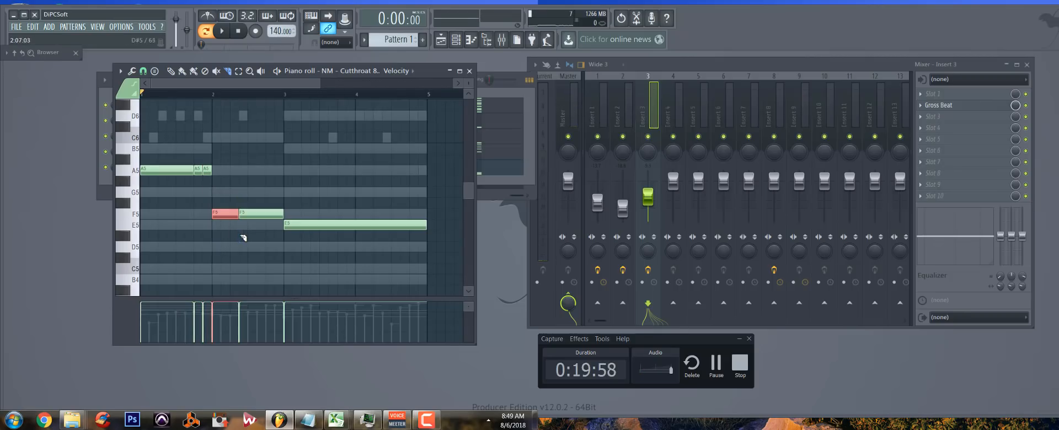
key(space)
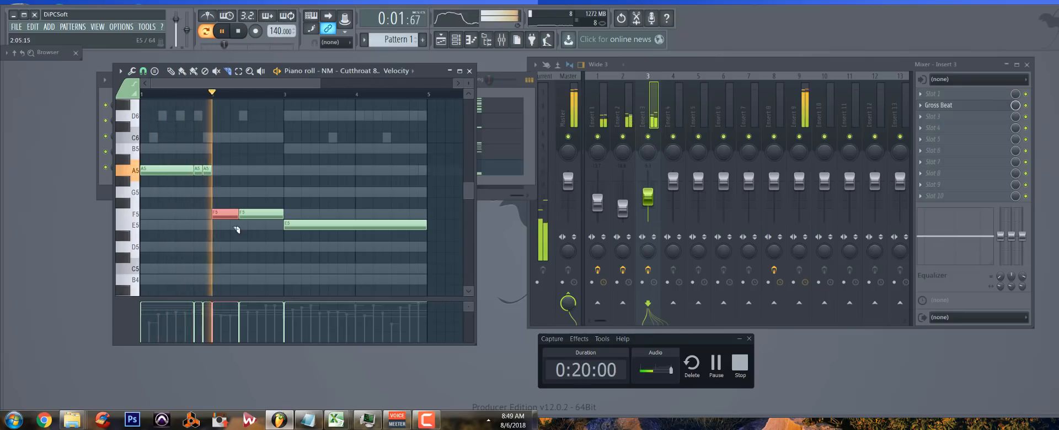
key(space)
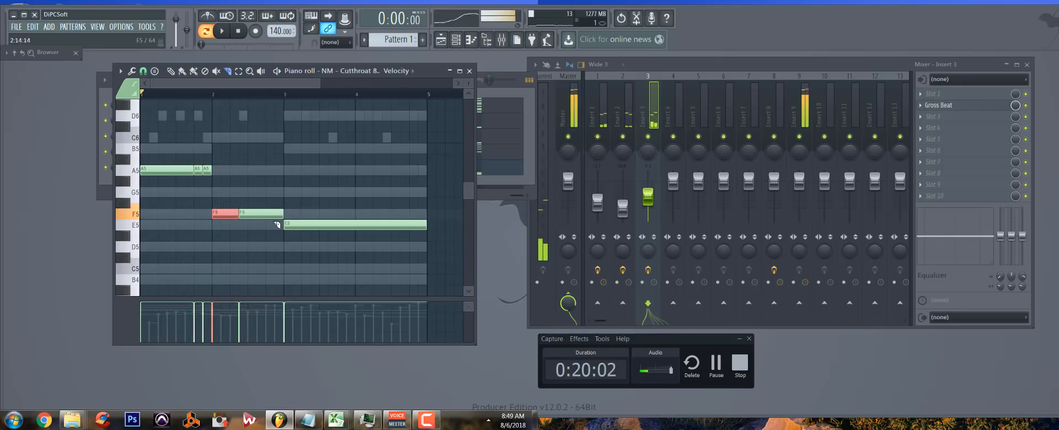
Slice two short notes off the end of the bar 2 F5 note and audition the 808 line
drag(279, 209, 278, 223)
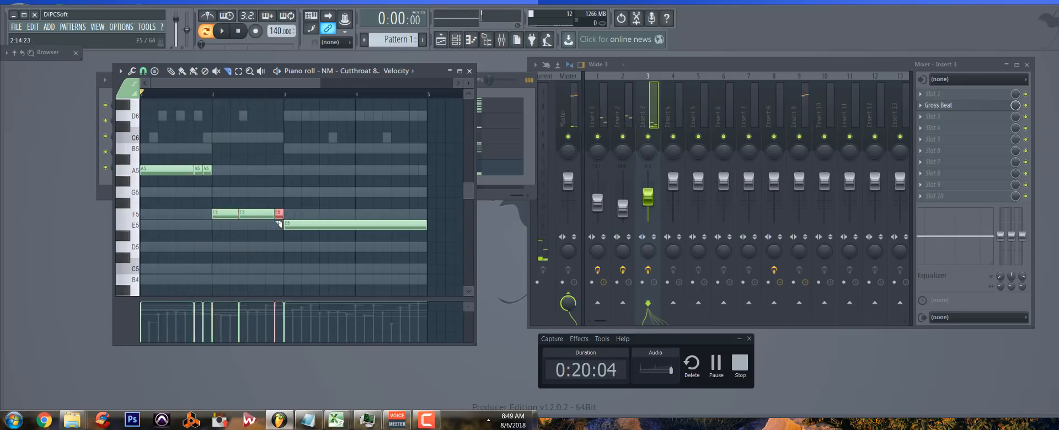
scroll(286, 215, up, 2)
ctrl+scroll(286, 216, up, 3)
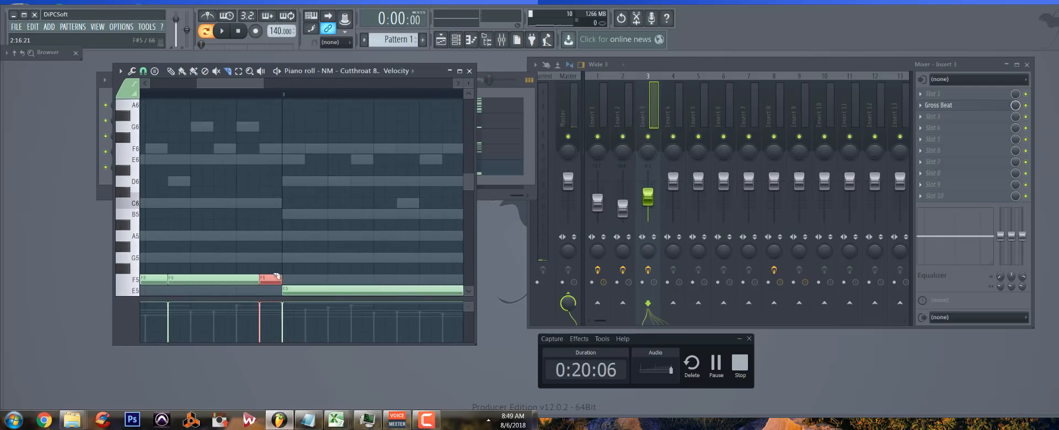
scroll(284, 271, down, 3)
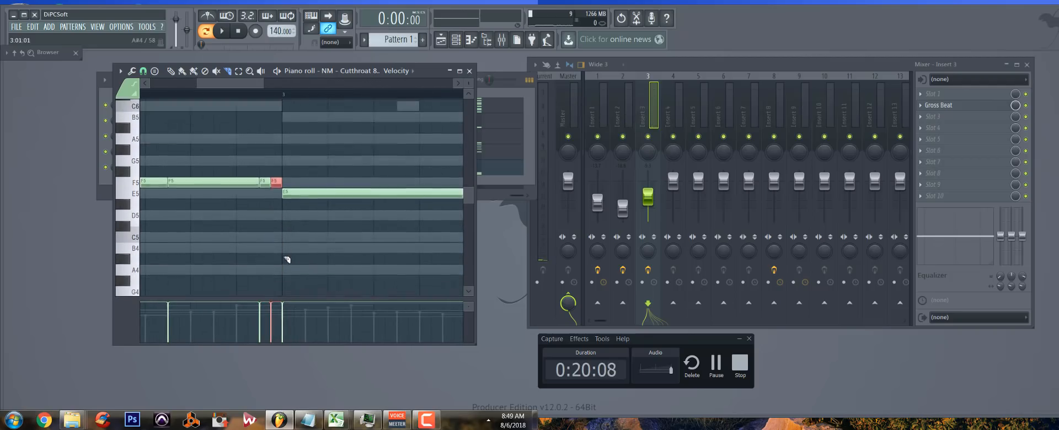
ctrl+scroll(288, 260, down, 4)
key(space)
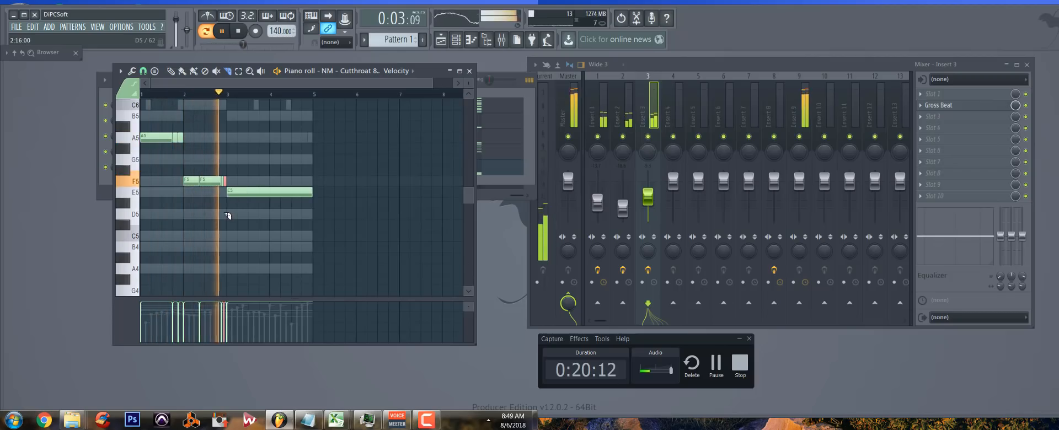
key(space)
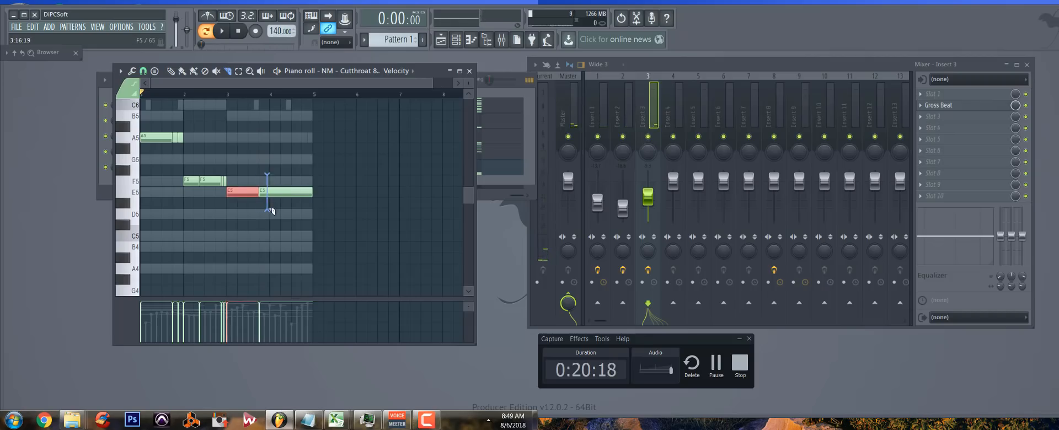
Slice the long E5 808 note at the fourth beat of bar 3 and at the start of bar 4
drag(270, 211, 277, 210)
scroll(271, 217, up, 6)
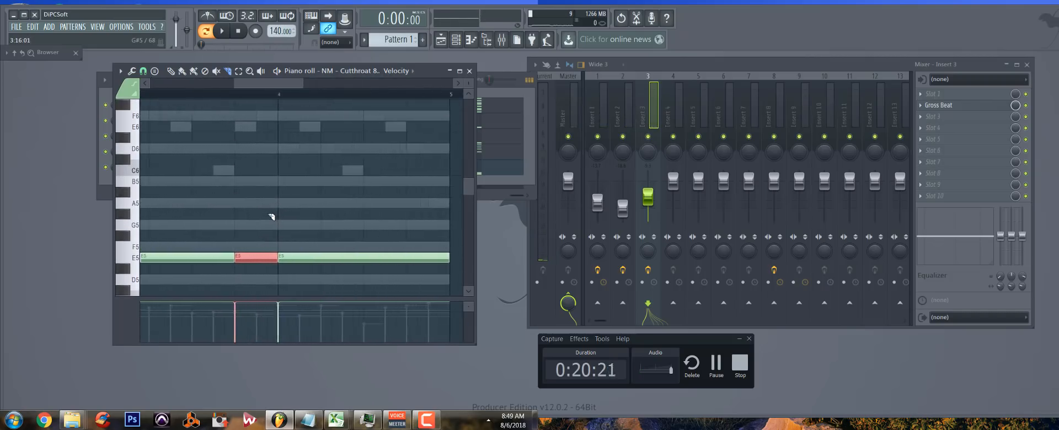
scroll(336, 225, down, 3)
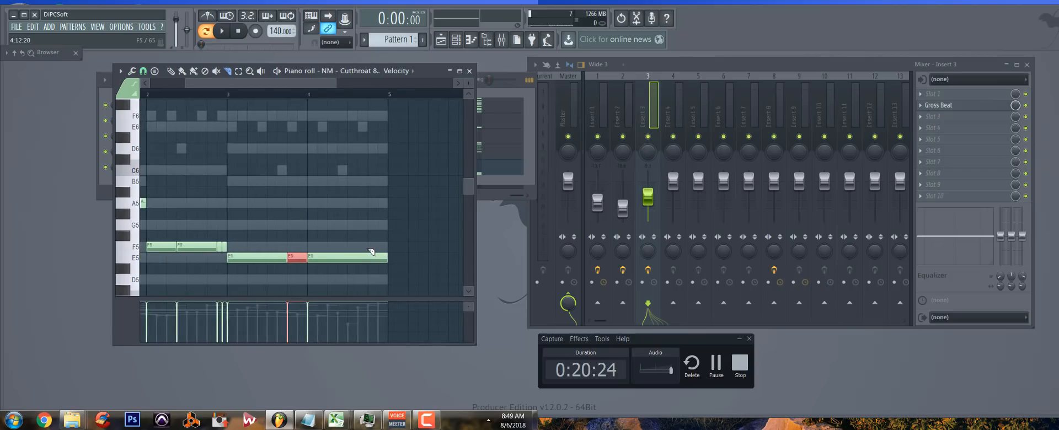
Audition the pattern and slice the E5 808 note at the second beat of bar 4
scroll(372, 260, up, 2)
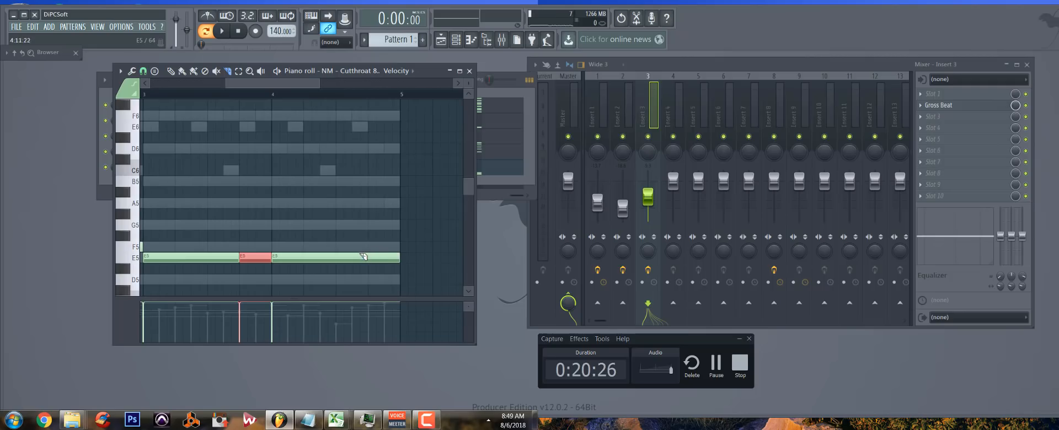
key(space)
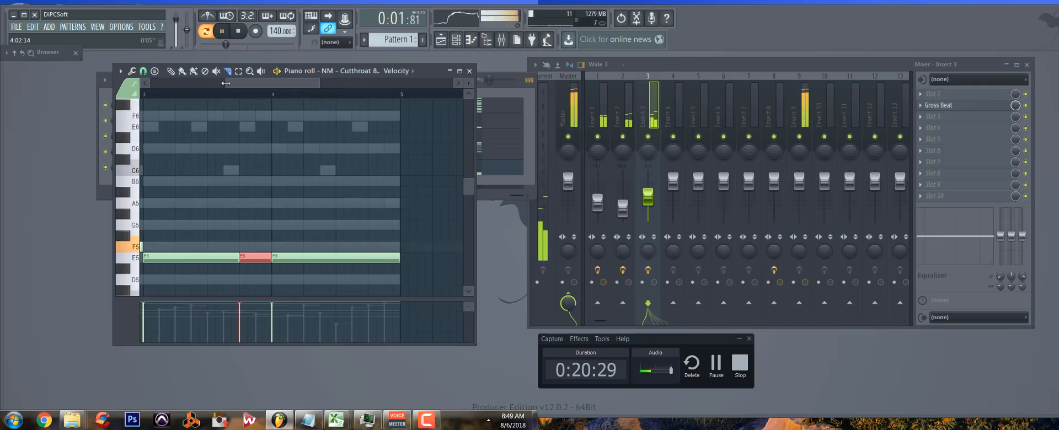
drag(231, 88, 165, 88)
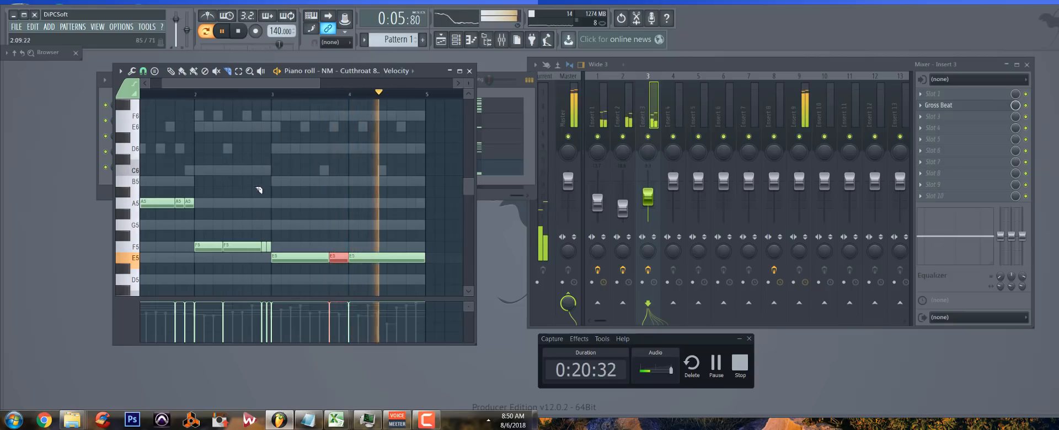
key(space)
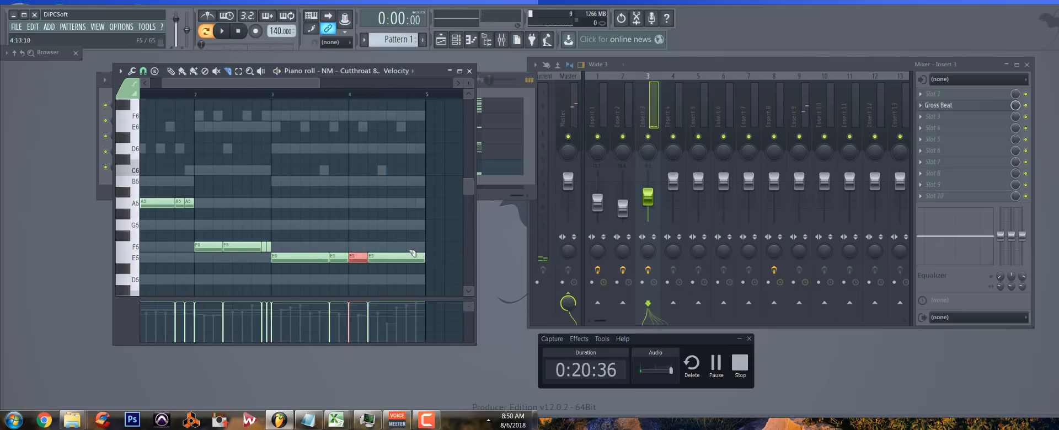
Slice the bar 4 E5 808 note at the fourth beat and halfway through that last beat
drag(407, 242, 408, 269)
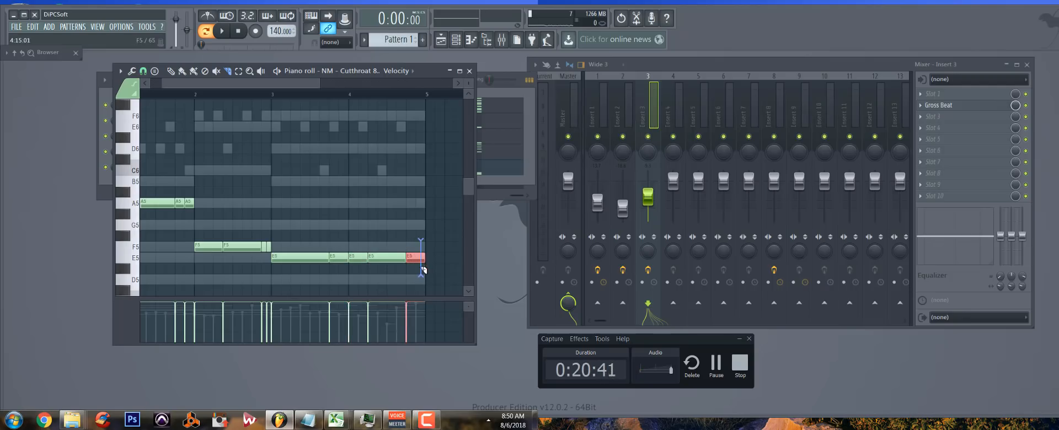
key(ctrl+z)
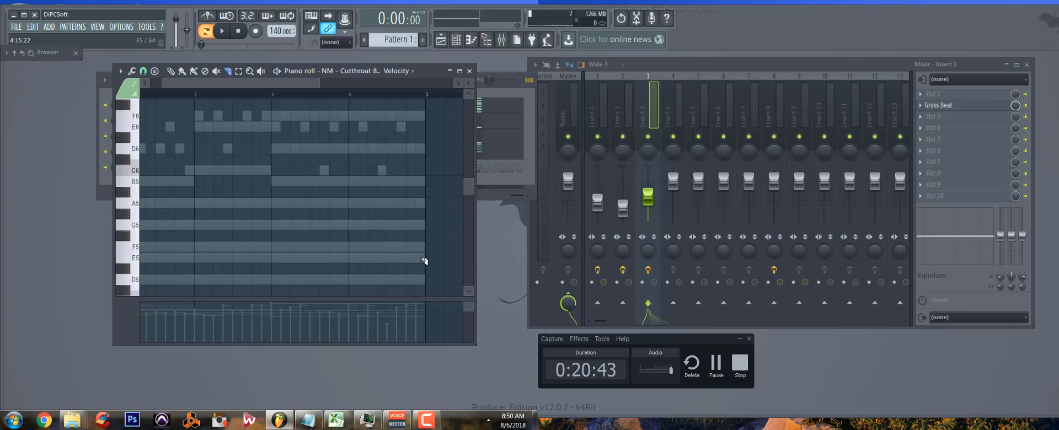
key(ctrl+z)
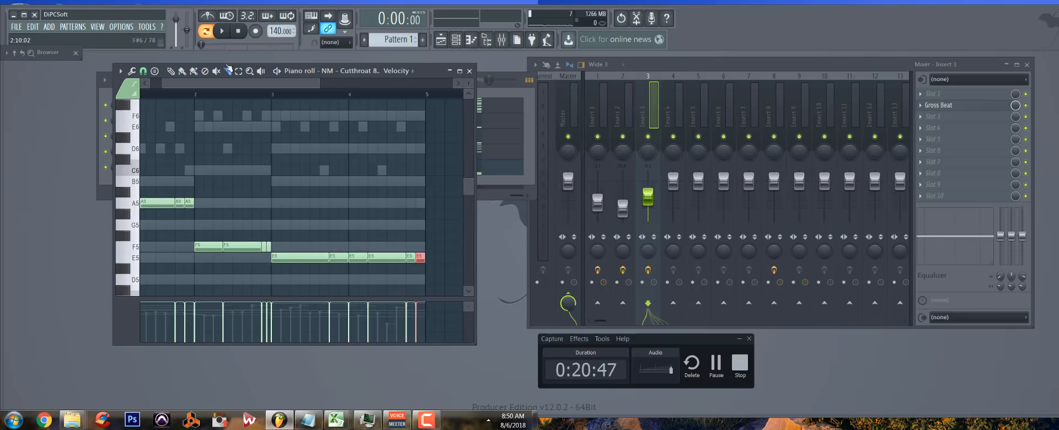
Transpose the last two short E5 808 notes in bar 4 up one octave to E6 and audition the pattern
drag(429, 285, 408, 256)
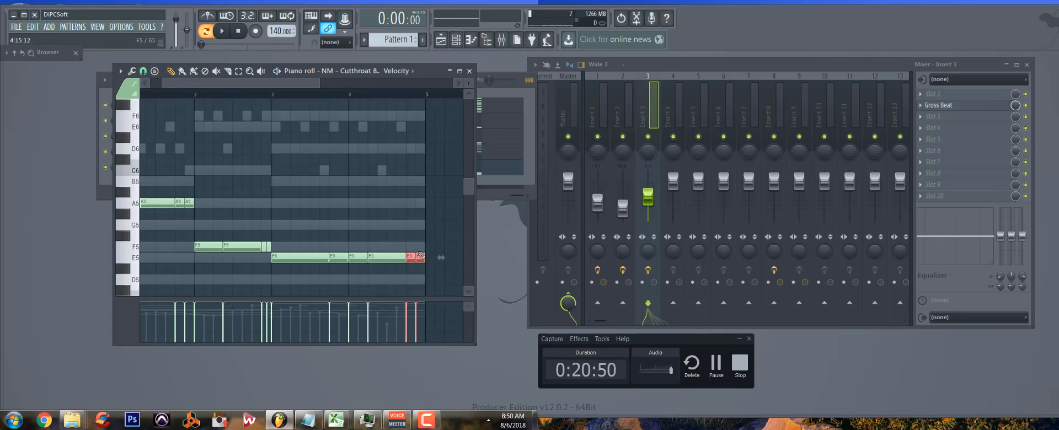
key(ctrl+Up)
key(space)
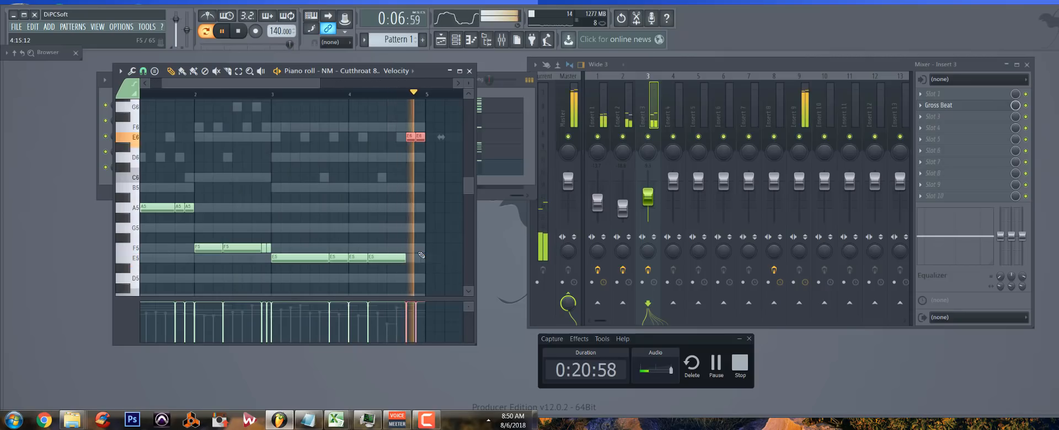
key(space)
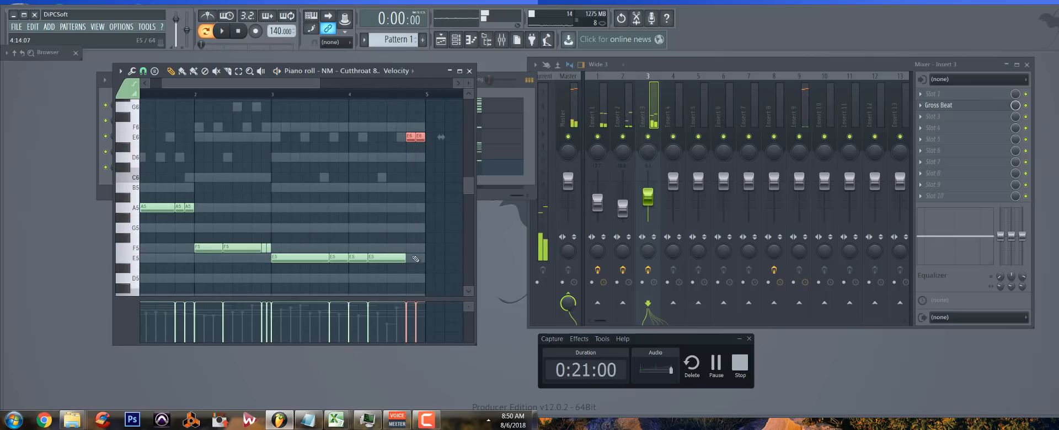
scroll(415, 259, up, 5)
click(396, 127)
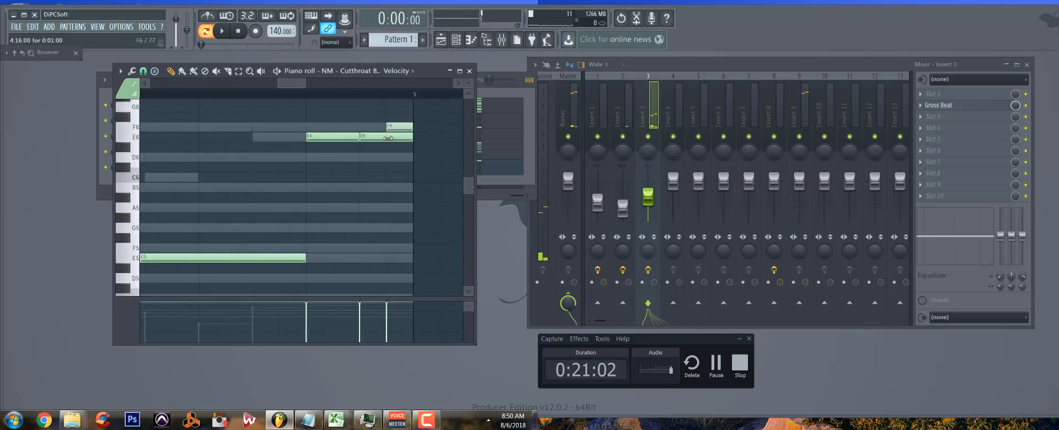
key(ctrl+z)
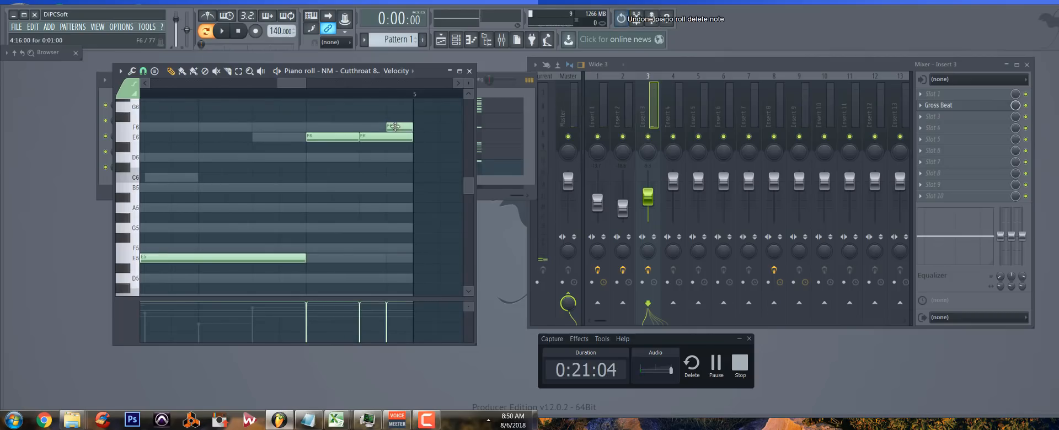
right_click(395, 127)
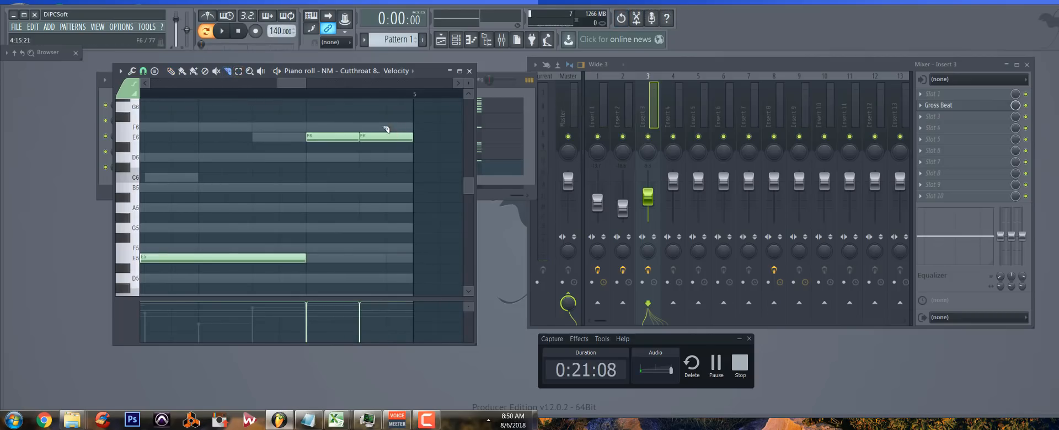
Halve the last E6 808 note in bar 4, raise its first half to F6, and audition the line
key(space)
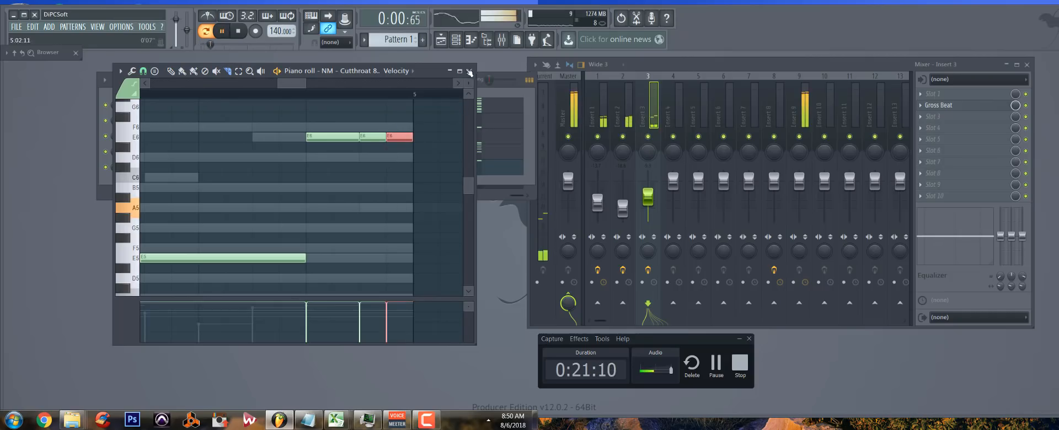
scroll(168, 216, down, 4)
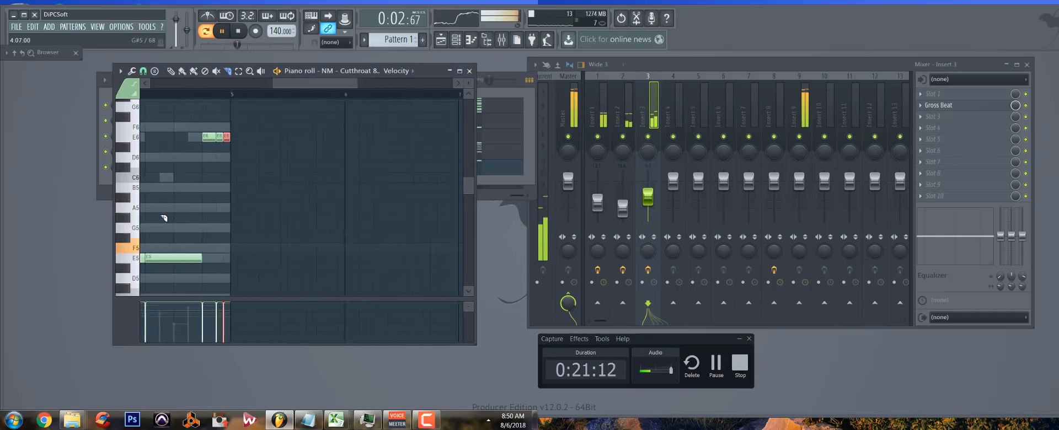
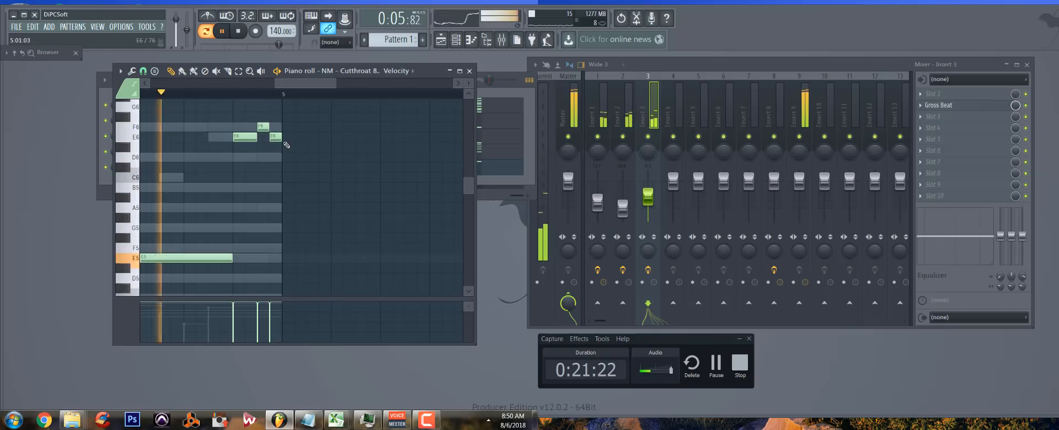
scroll(248, 193, down, 5)
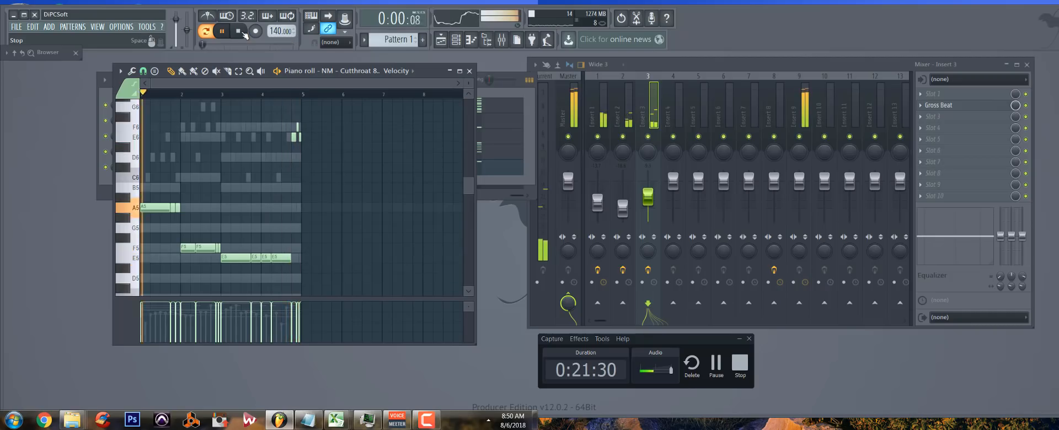
Lower the 808's volume on mixer Insert 9 during playback, and stop the pattern
drag(799, 182, 799, 202)
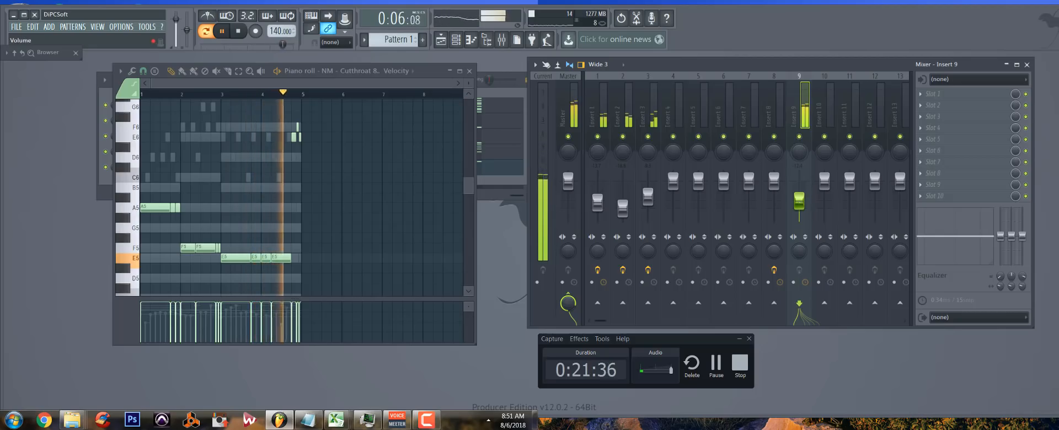
drag(802, 198, 802, 195)
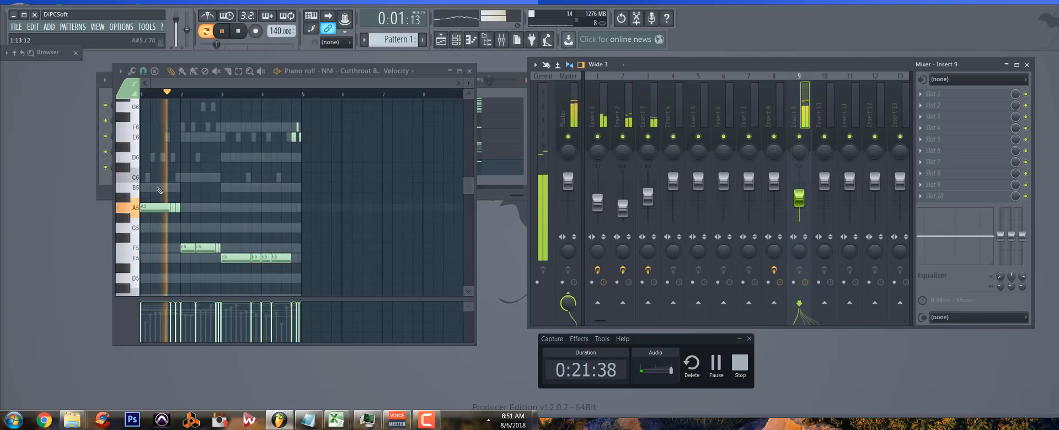
key(space)
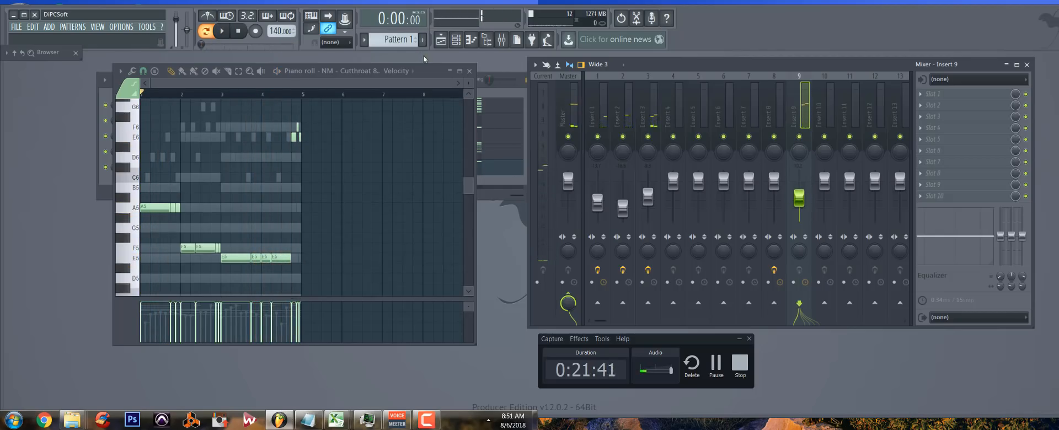
Clear the open editor windows and browse to the Kicks folder of the Nick Mira Magma drum kit
key(F12)
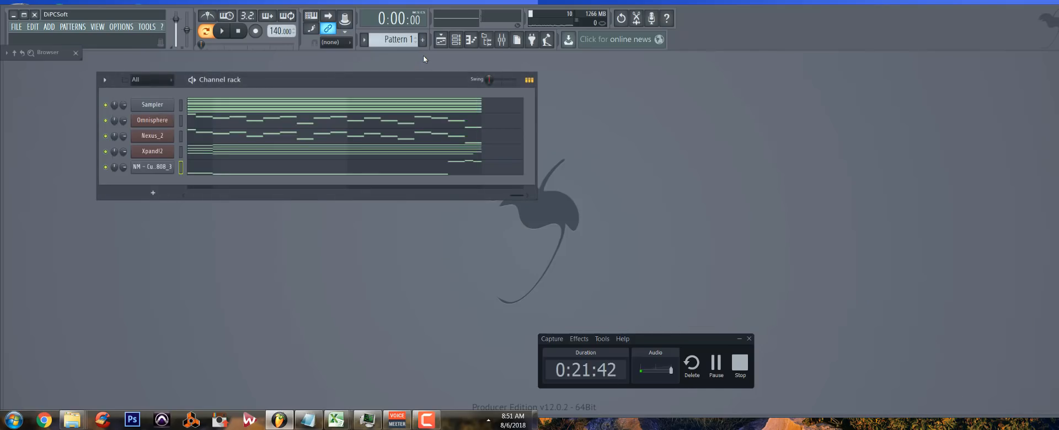
key(alt+F8)
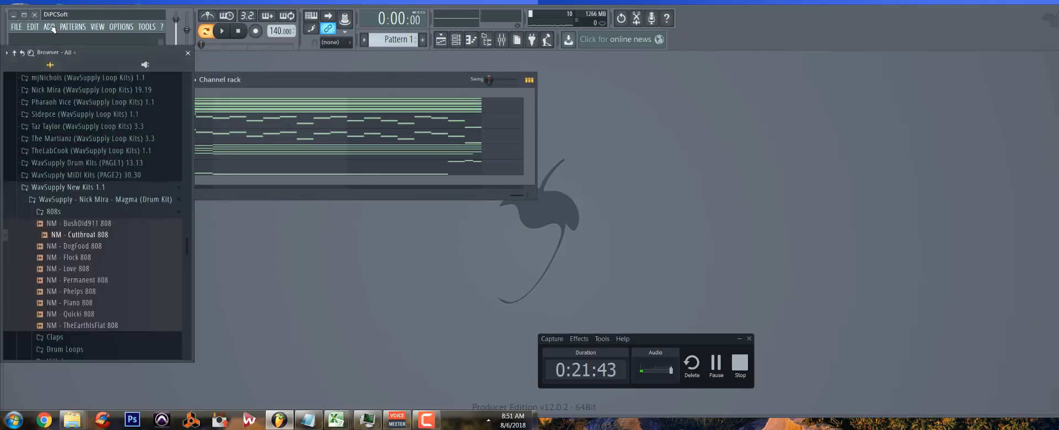
click(53, 214)
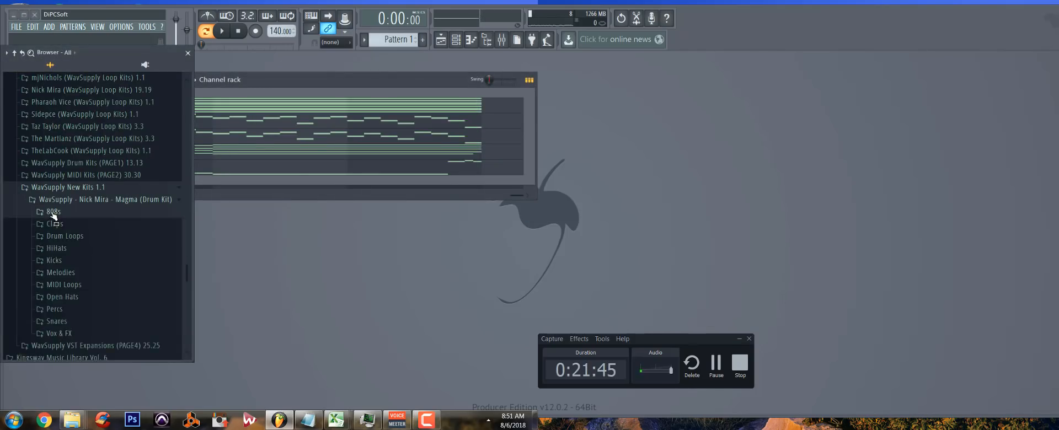
click(58, 261)
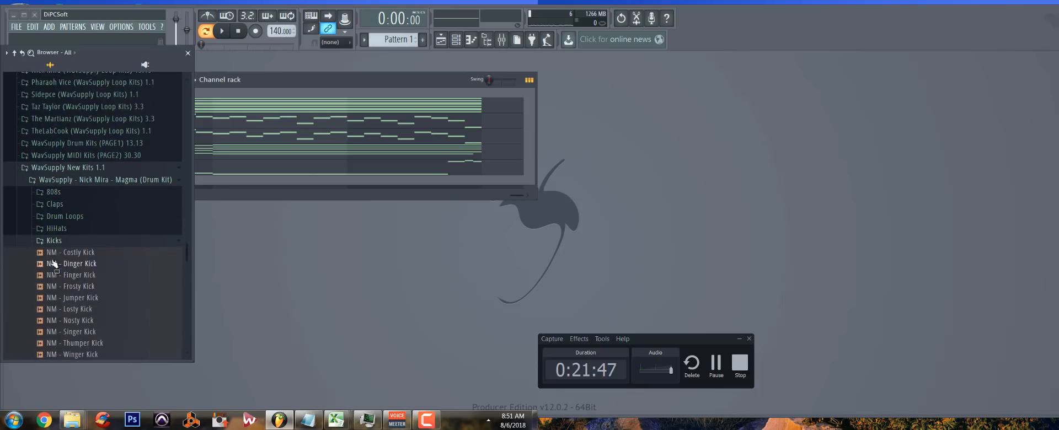
Audition the kit's kicks against the playing pattern and add NM - Frosty Kick as a new channel
click(64, 301)
click(65, 311)
click(66, 322)
key(space)
click(68, 334)
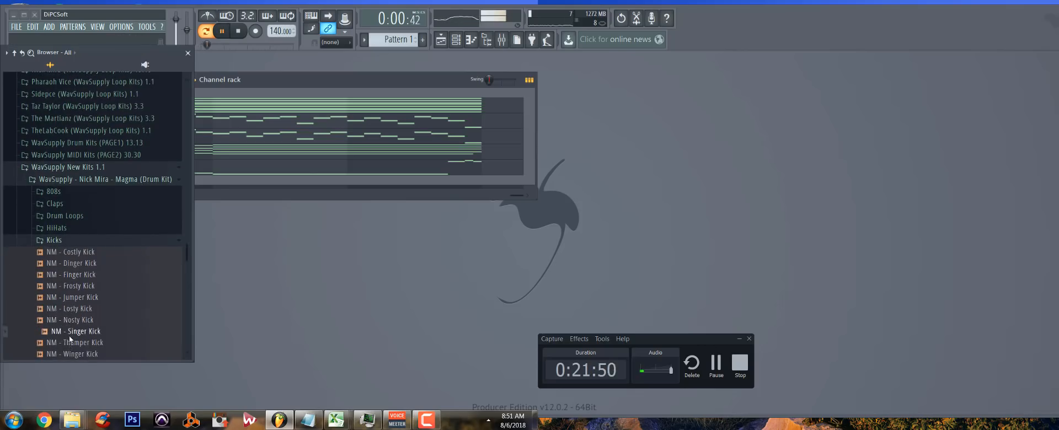
click(72, 343)
click(72, 354)
scroll(76, 308, down, 5)
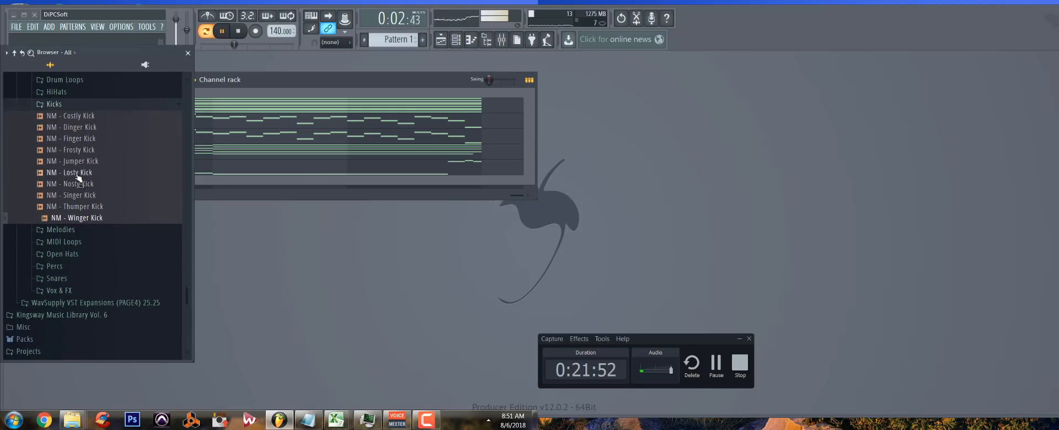
click(79, 174)
click(82, 163)
click(83, 151)
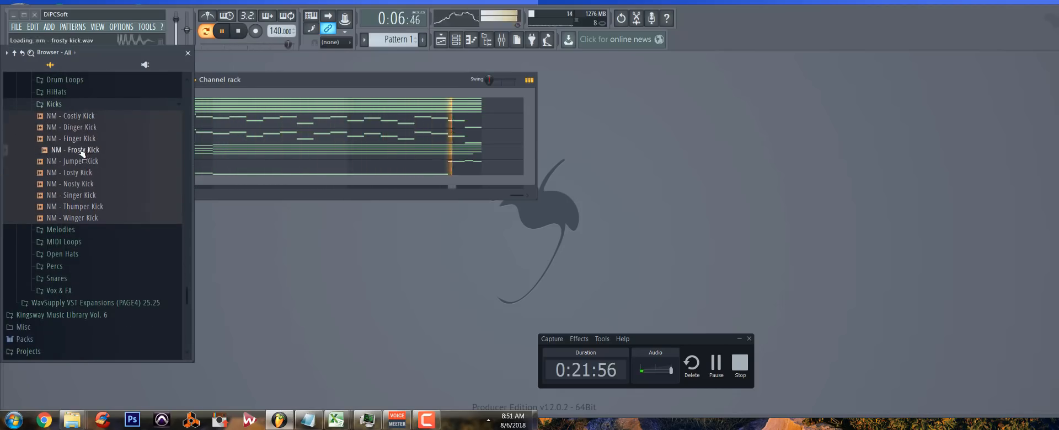
drag(82, 153, 159, 185)
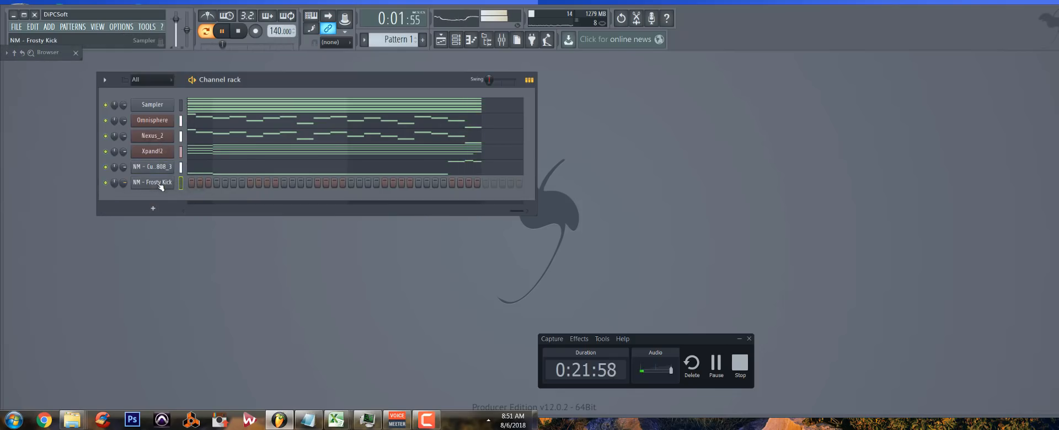
Copy all notes from the Cutthroat 808 channel's piano roll into the Frosty Kick channel
click(167, 170)
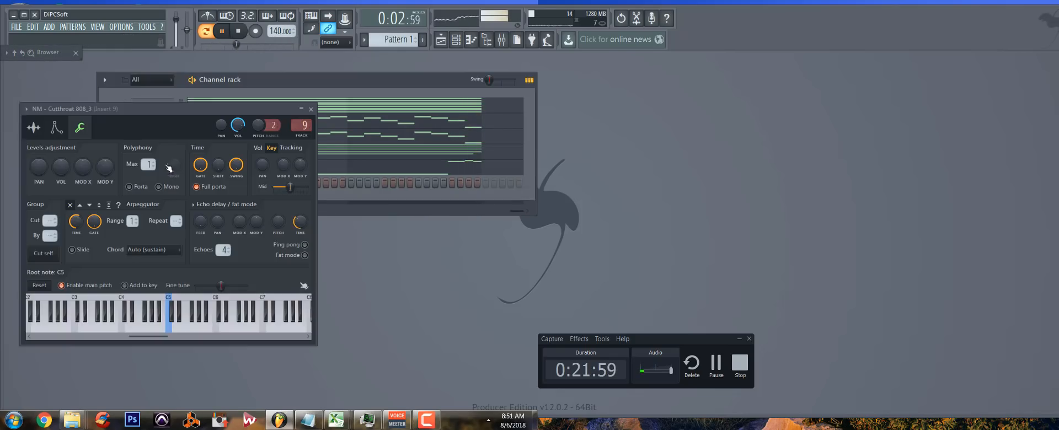
click(306, 110)
right_click(177, 163)
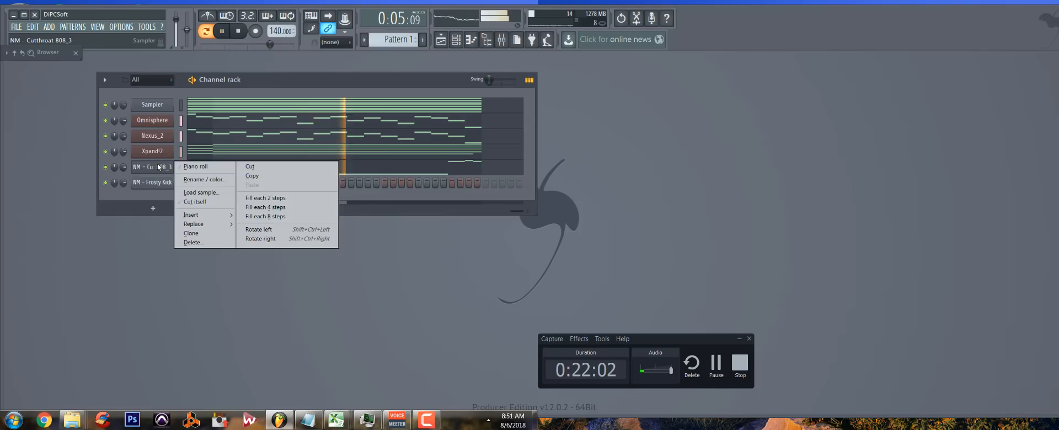
click(198, 167)
key(ctrl+a)
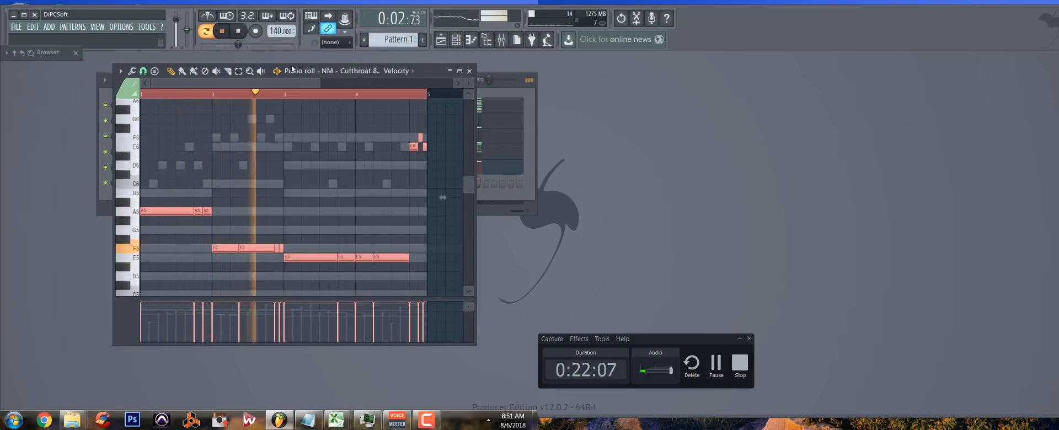
click(343, 72)
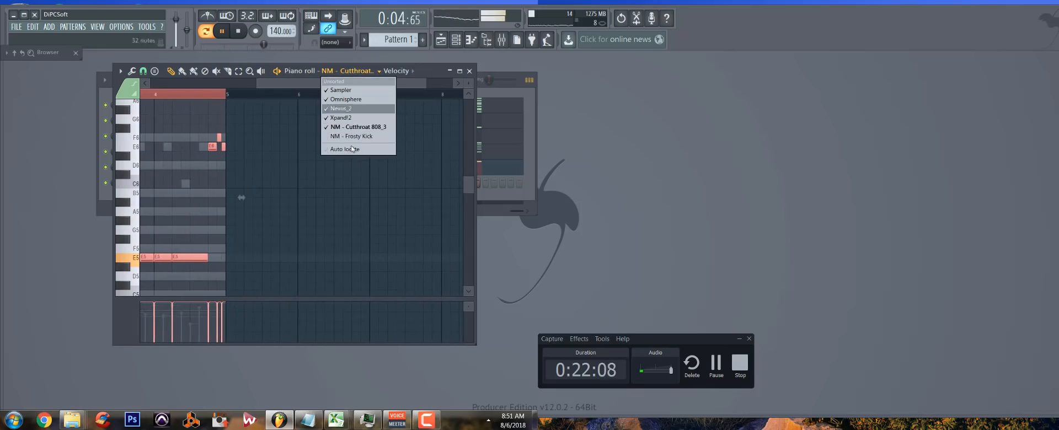
click(360, 136)
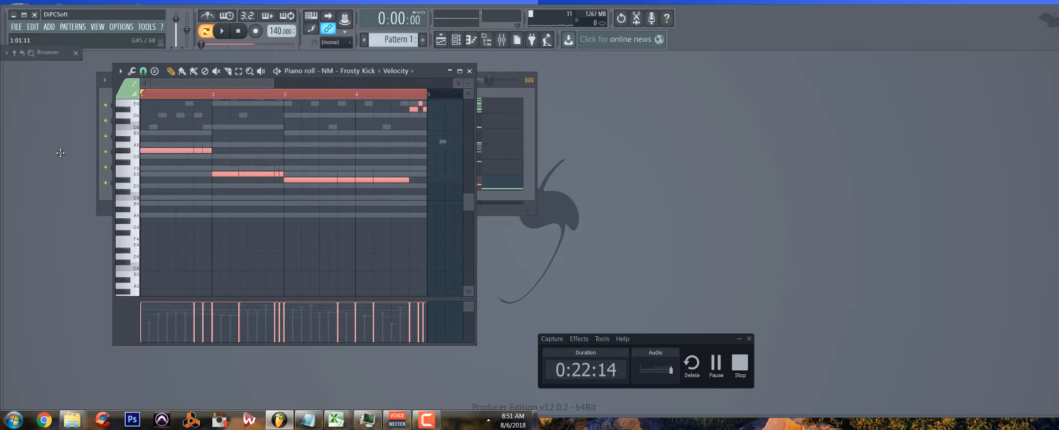
Transpose the pasted Frosty Kick notes together so that the bar 1 notes sit on C5
drag(60, 153, 66, 125)
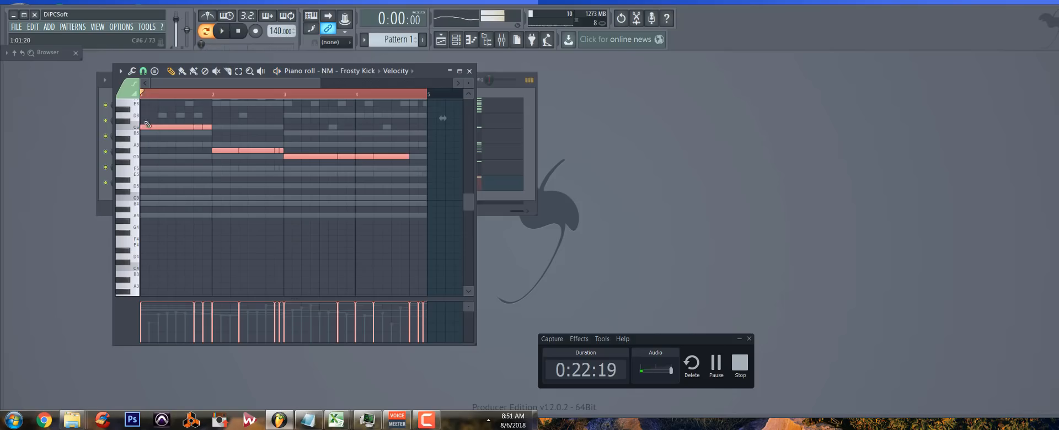
drag(144, 133, 114, 201)
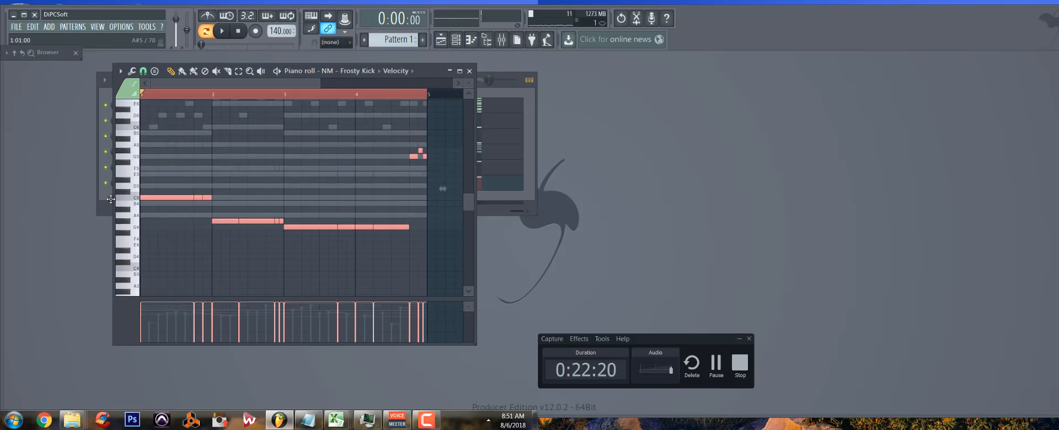
Move the Frosty Kick notes in bars 2 to 4, including the three at the end, onto C5
key(space)
key(space)
drag(413, 262, 217, 194)
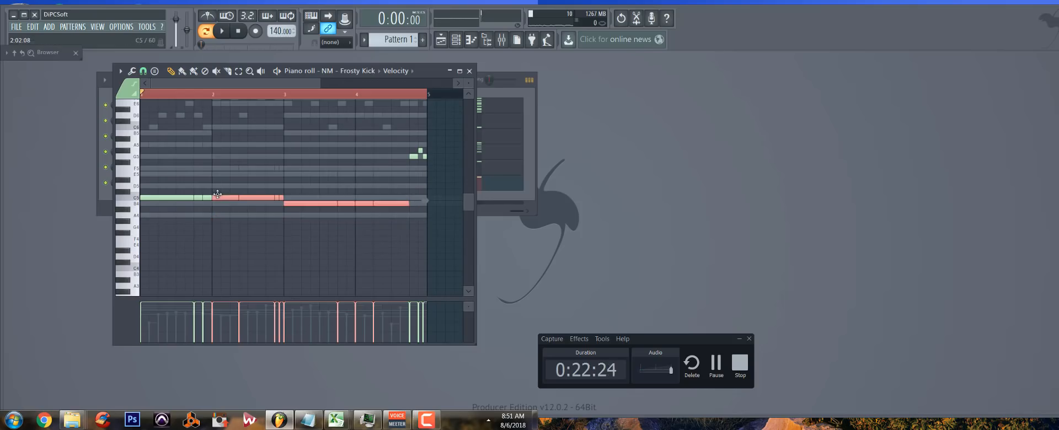
drag(409, 225, 295, 197)
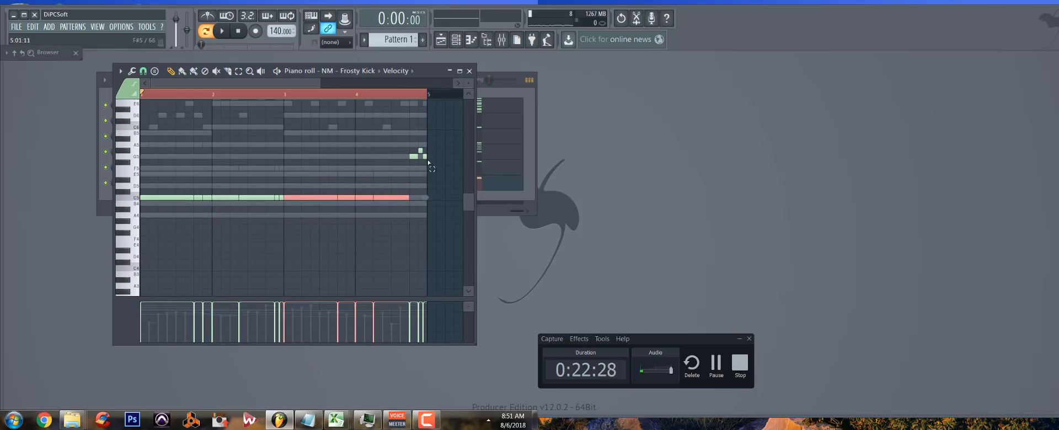
drag(428, 162, 408, 146)
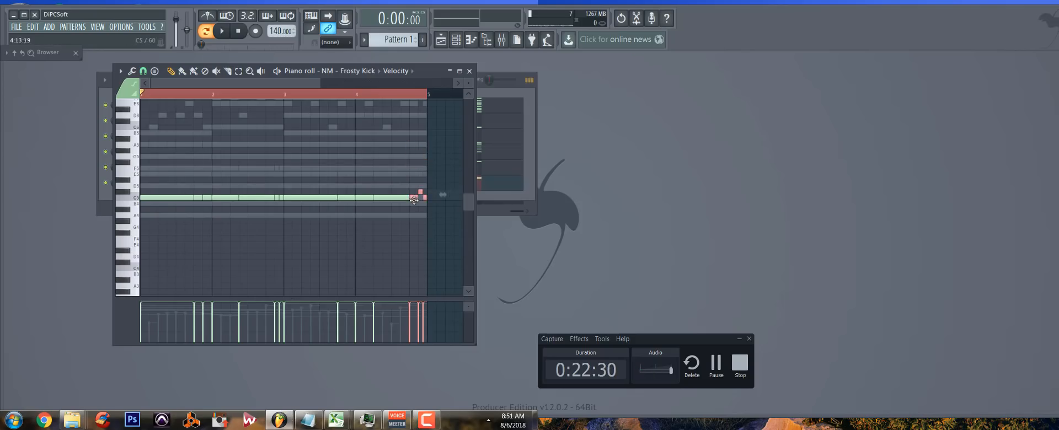
scroll(422, 216, up, 5)
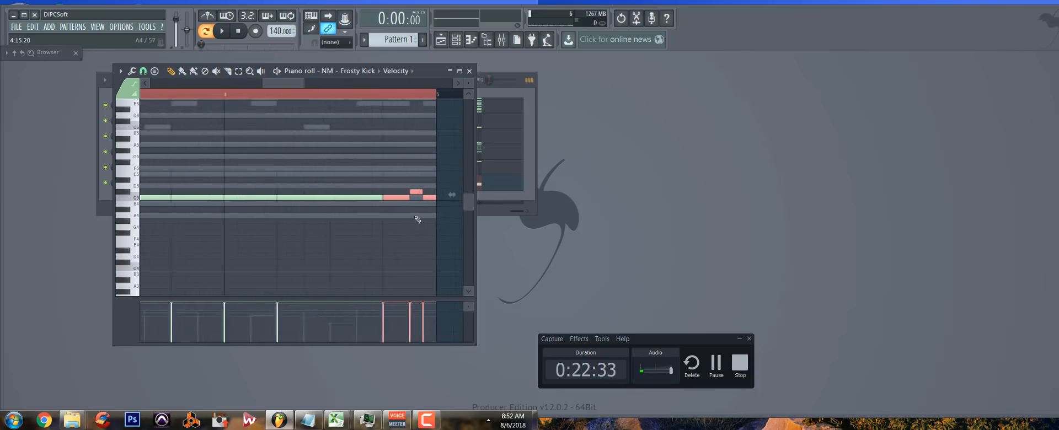
ctrl+click(409, 209)
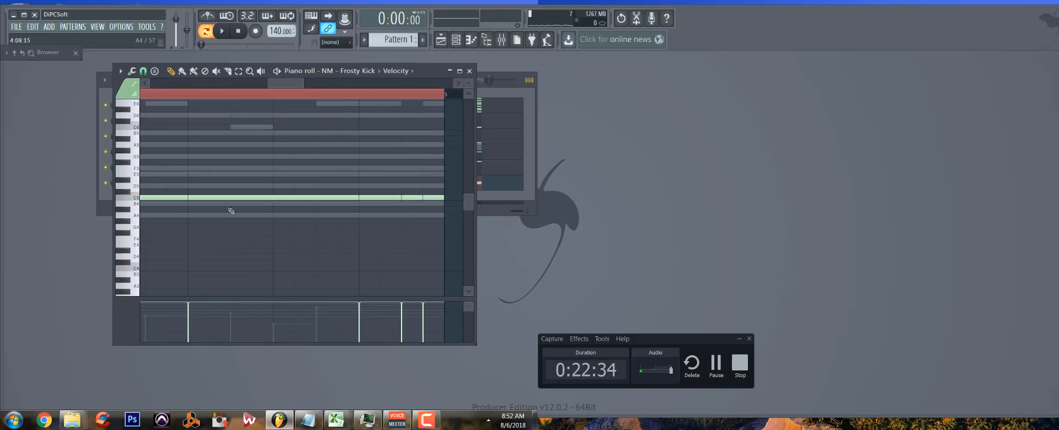
scroll(230, 210, down, 4)
Route the Frosty Kick channel to mixer track 10 and close its channel settings
click(97, 189)
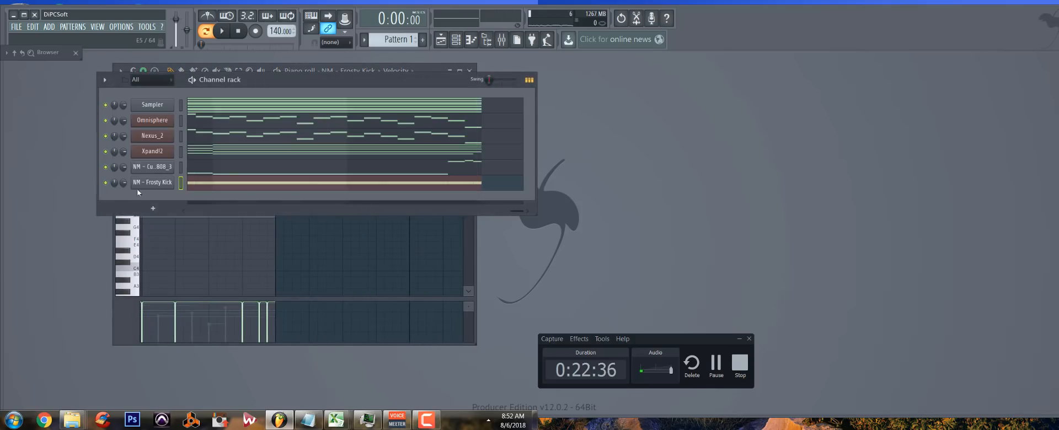
click(137, 184)
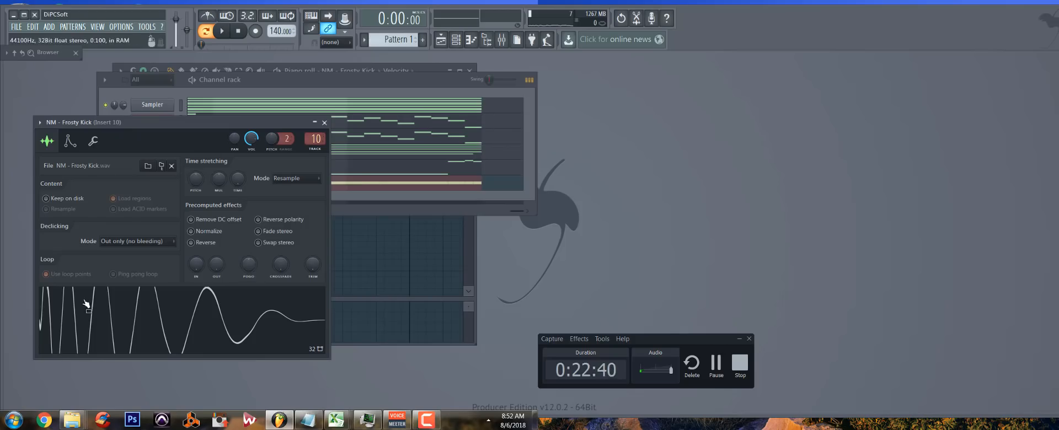
click(325, 122)
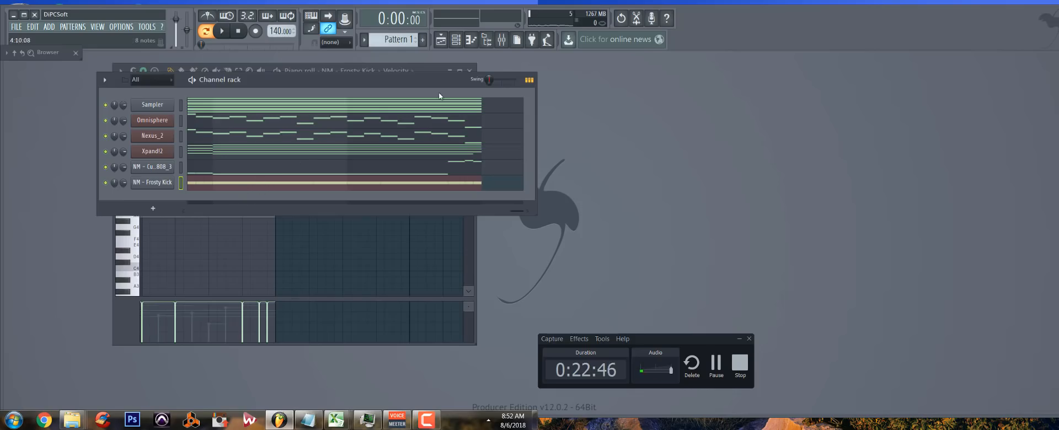
Move the channel rack aside, play the pattern and lower the Insert 10 fader to balance the Frosty Kick
drag(417, 81, 365, 107)
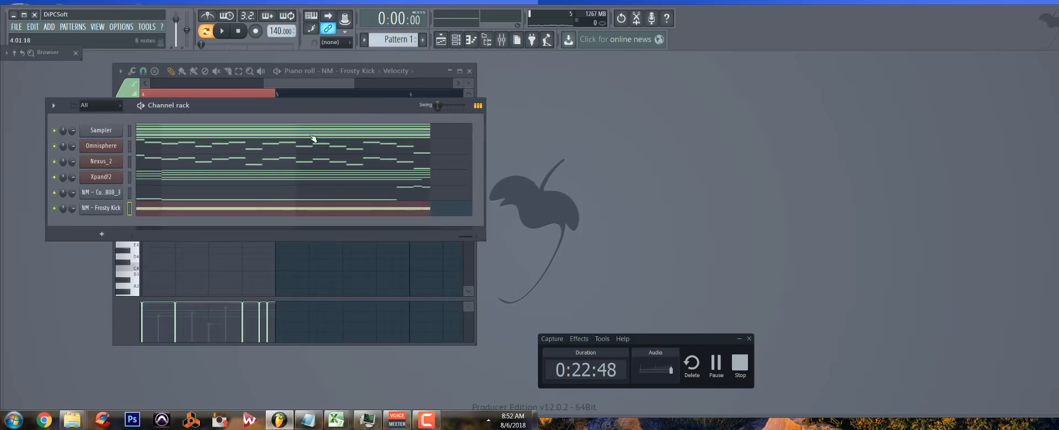
key(space)
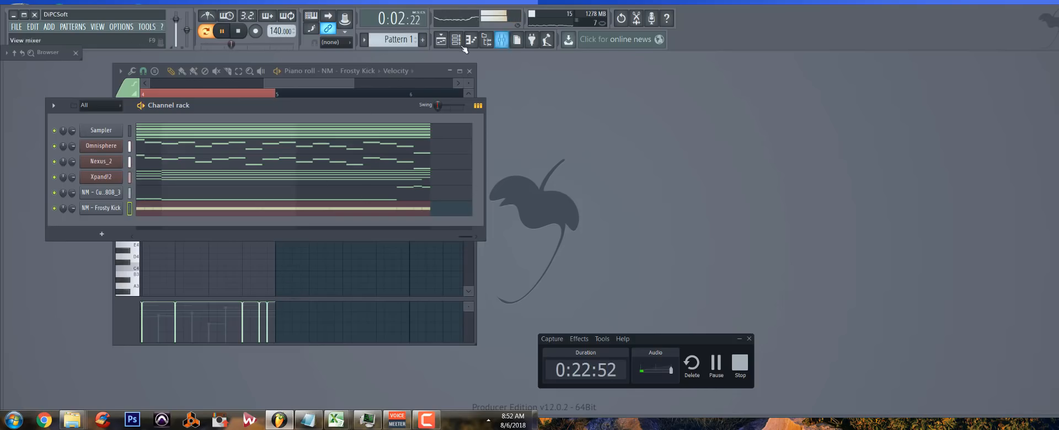
click(501, 39)
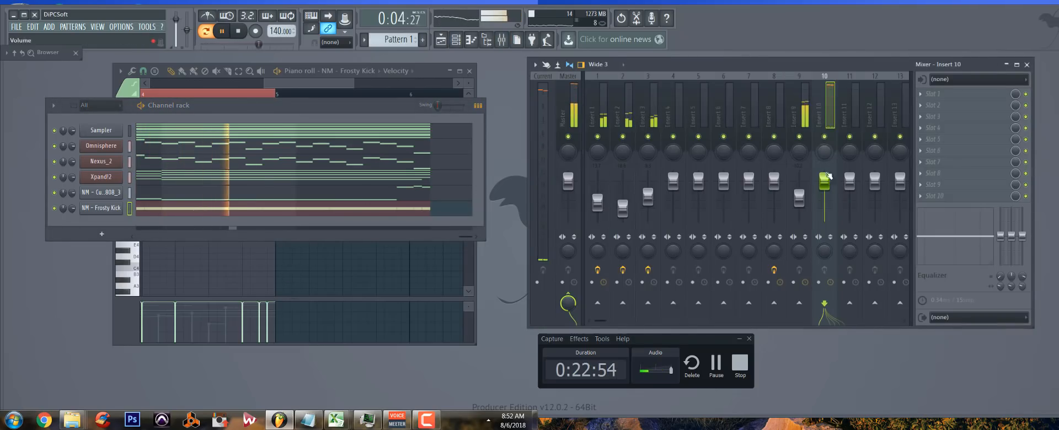
drag(827, 176, 827, 188)
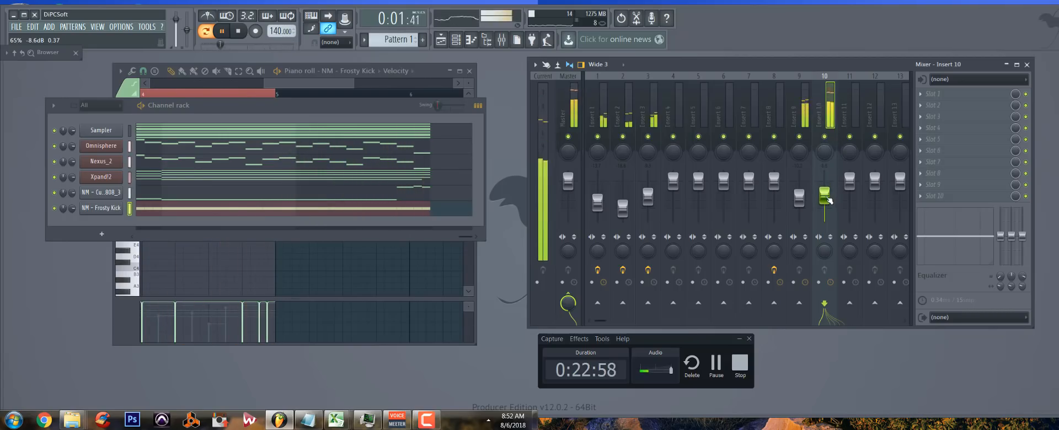
drag(824, 196, 826, 206)
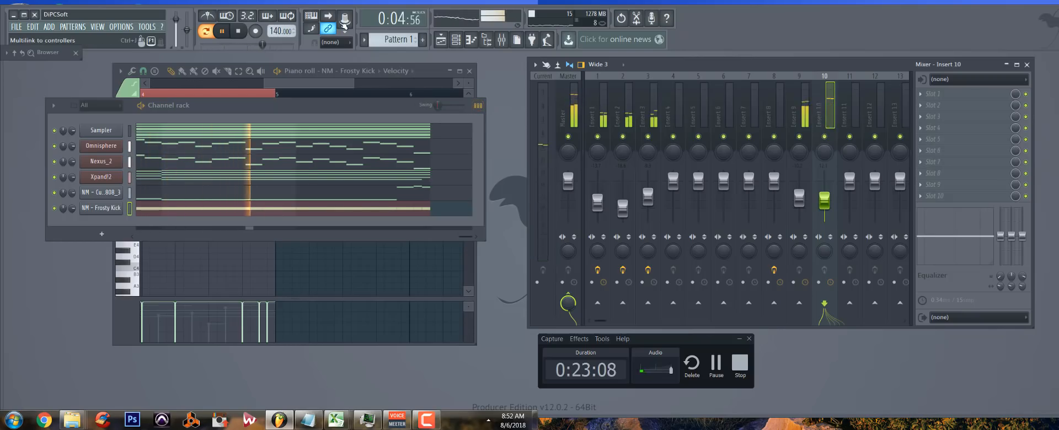
Clear the open editor windows and expand the Snares folder of the Nick Mira Magma drum kit
key(F12)
mouse_move(58, 163)
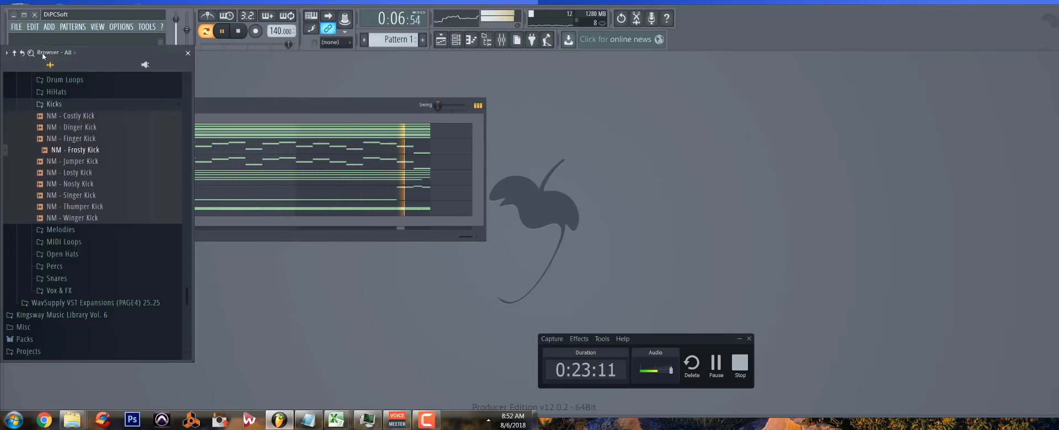
click(57, 279)
scroll(77, 203, up, 5)
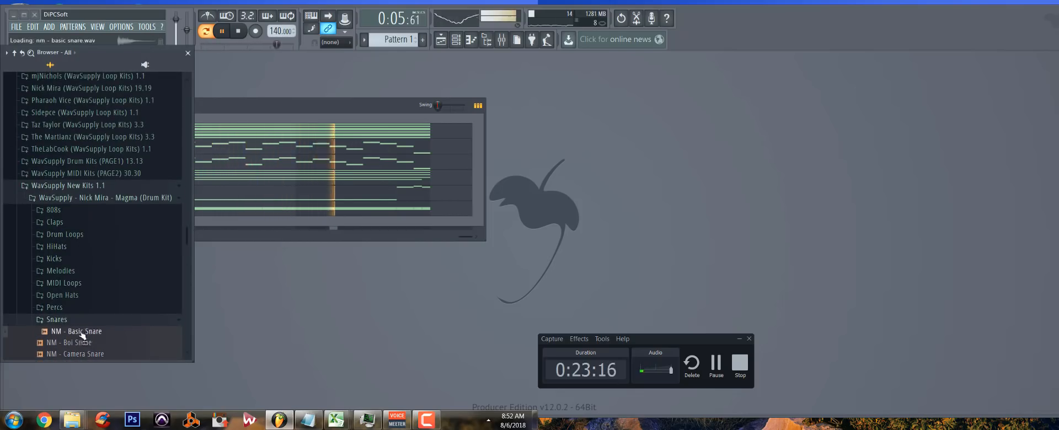
Audition the Magma kit's snares against the playing pattern, from NM - WeBall Snare back to NM - Dull Snare
scroll(84, 331, down, 8)
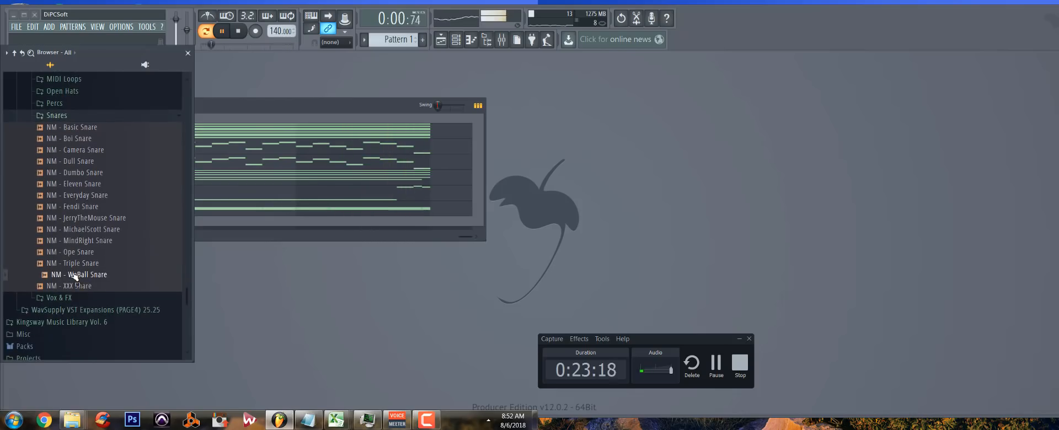
drag(81, 266, 75, 252)
mouse_move(54, 58)
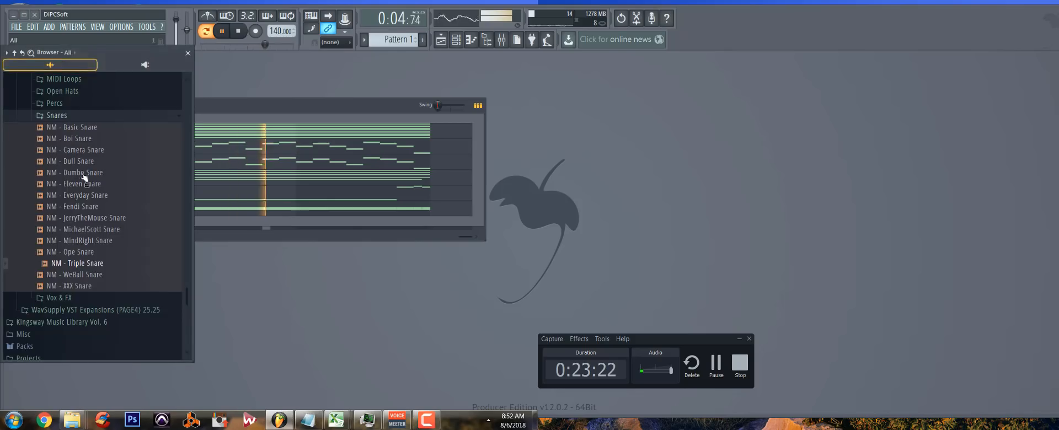
click(90, 242)
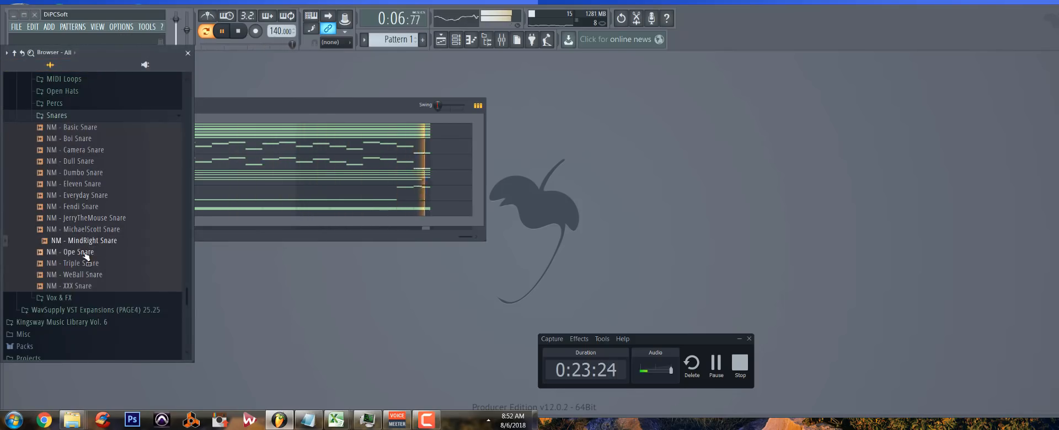
click(89, 243)
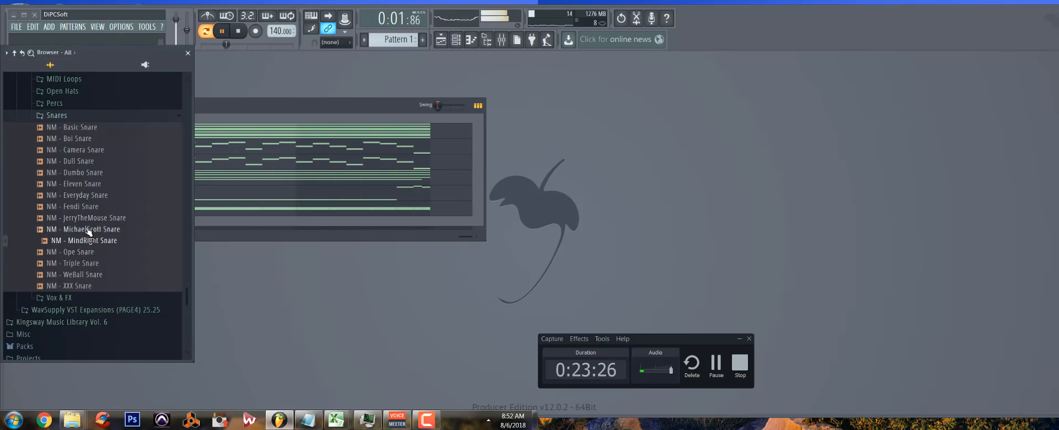
click(88, 230)
click(88, 210)
click(87, 219)
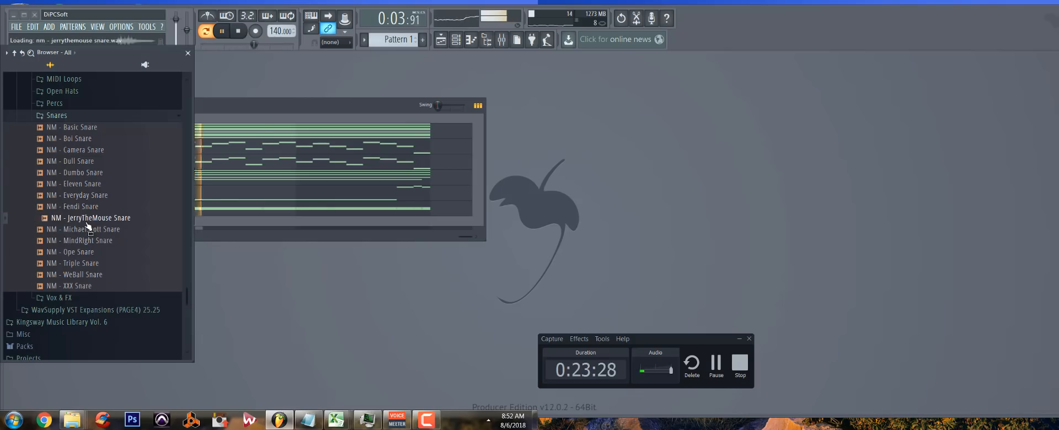
mouse_move(62, 55)
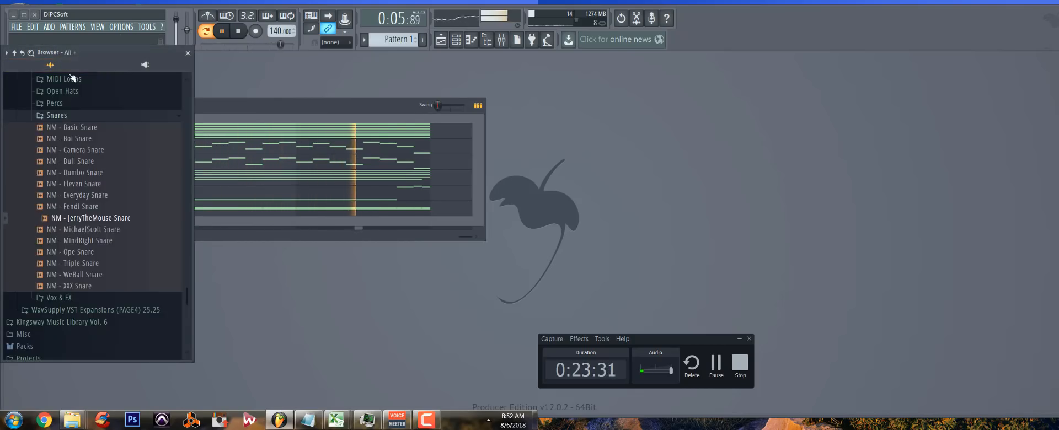
click(83, 206)
click(83, 184)
click(83, 195)
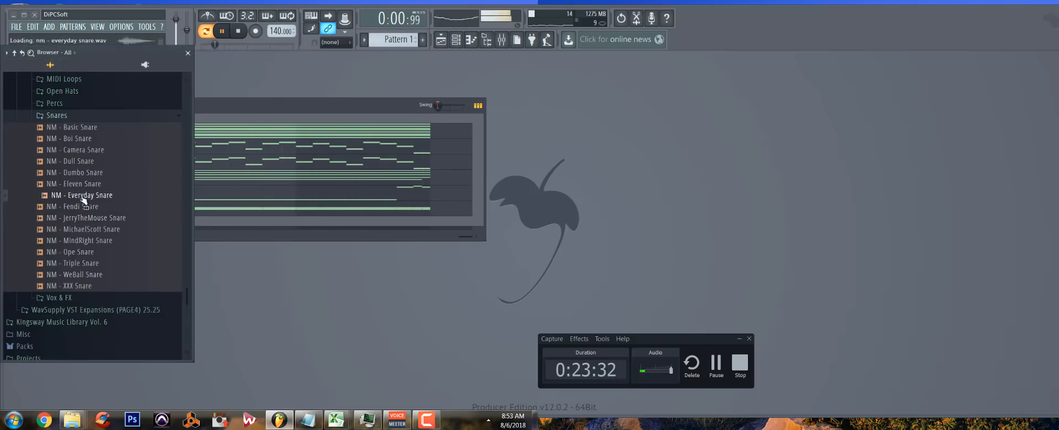
click(82, 184)
click(81, 173)
click(81, 165)
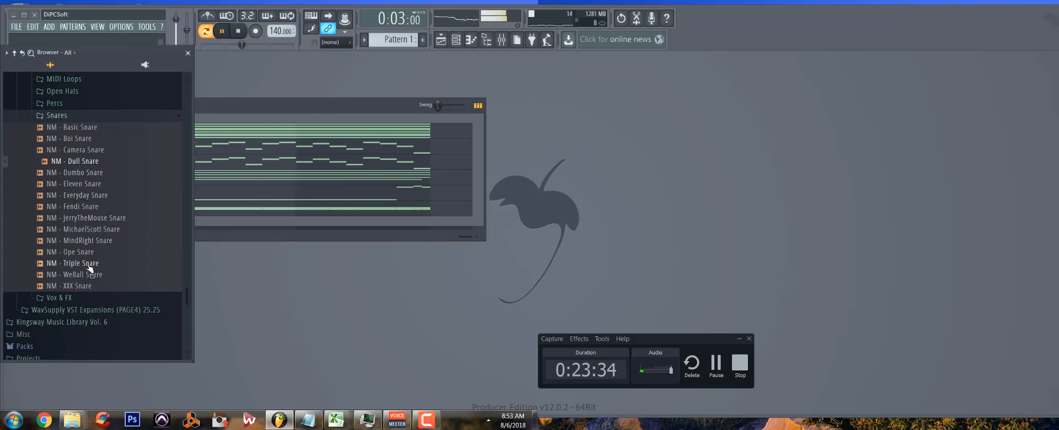
Compare NM - Triple Snare with NM - WeBall Snare and add the WeBall Snare as a new channel
click(87, 265)
click(86, 273)
drag(87, 275, 105, 226)
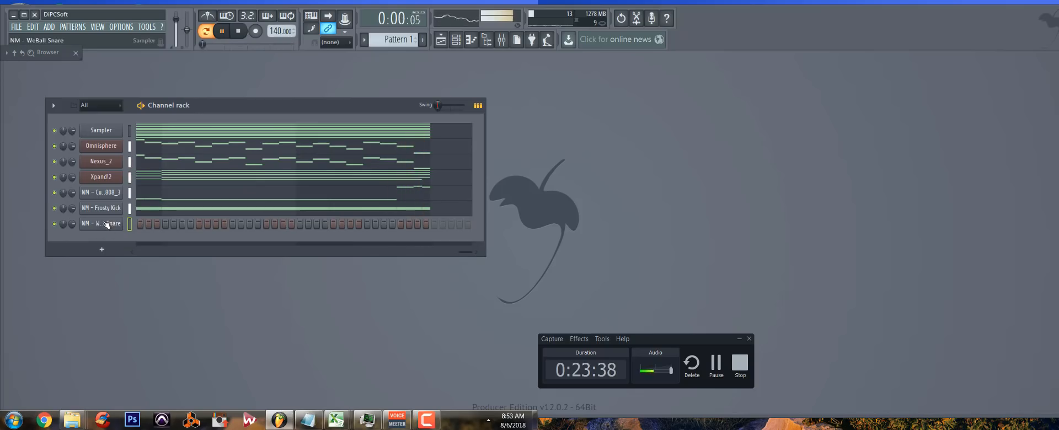
Route the WeBall Snare channel to mixer track 11 and close its channel settings
right_click(118, 226)
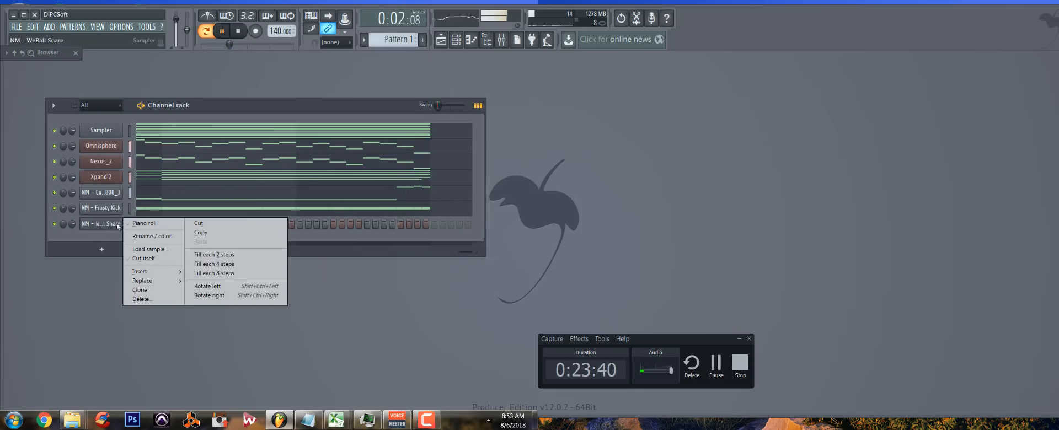
click(97, 225)
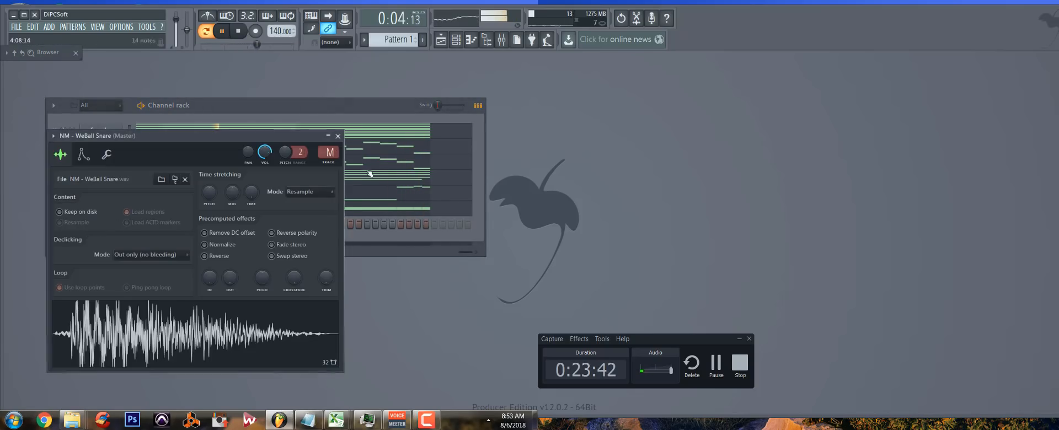
drag(329, 152, 330, 135)
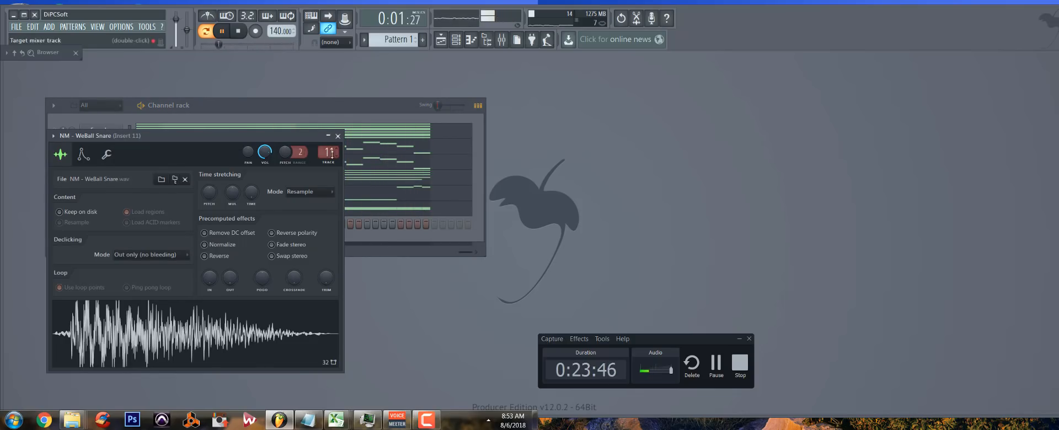
click(338, 136)
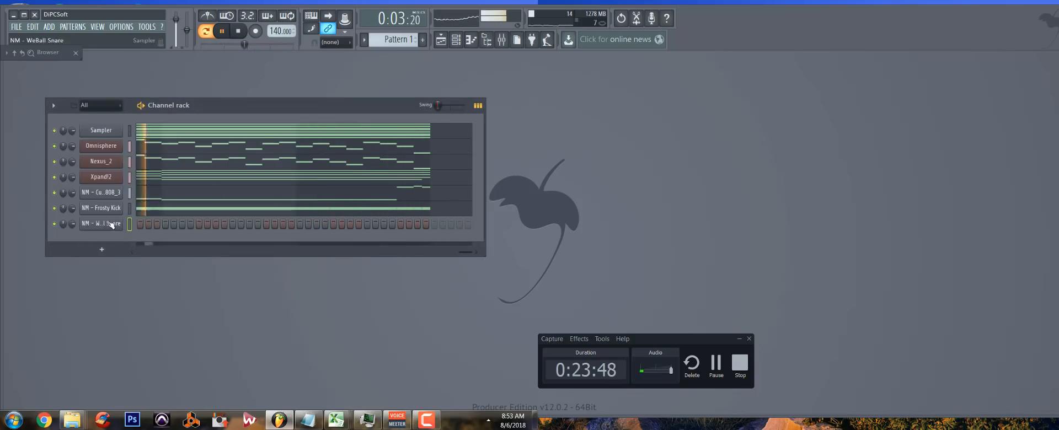
Place one-step C5 snare hits on the third beat of all four bars in the WeBall Snare piano roll and play them back
right_click(120, 223)
click(144, 223)
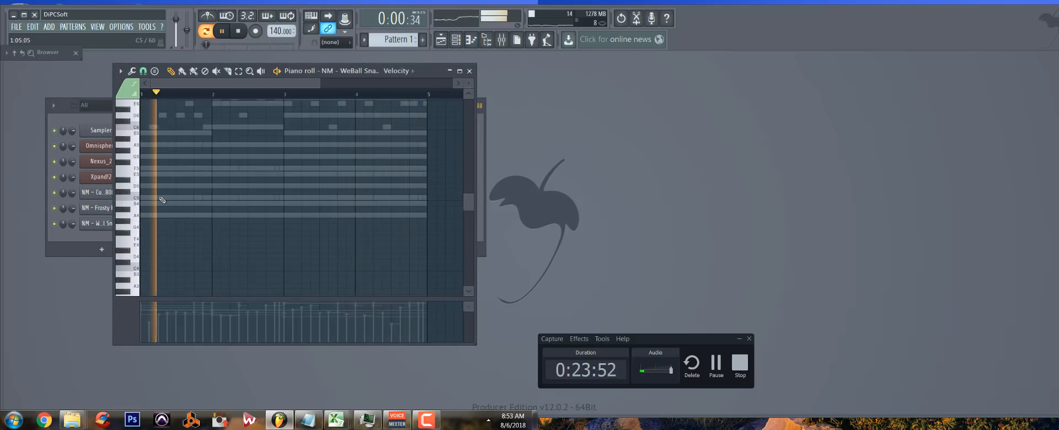
click(183, 198)
key(space)
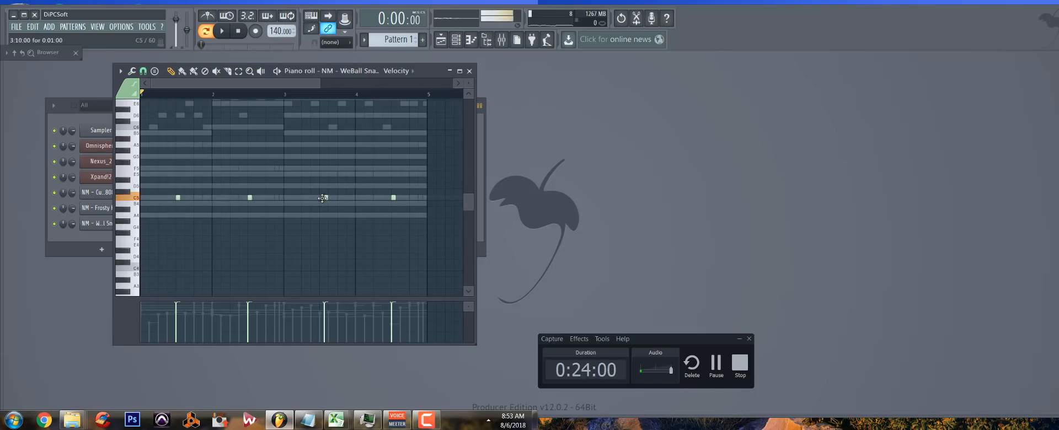
key(space)
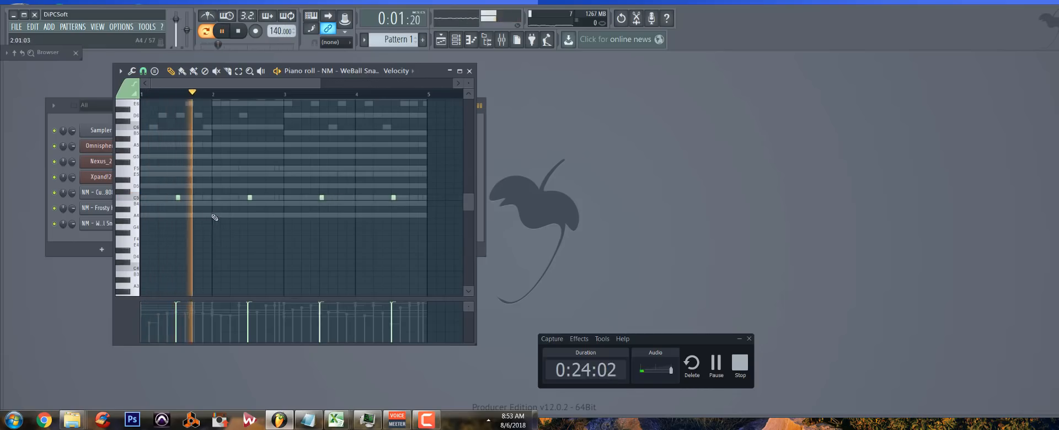
Add C5 snare hits on step 15 of bar 1 and step 2 of bar 2, and lower the velocity of both
key(space)
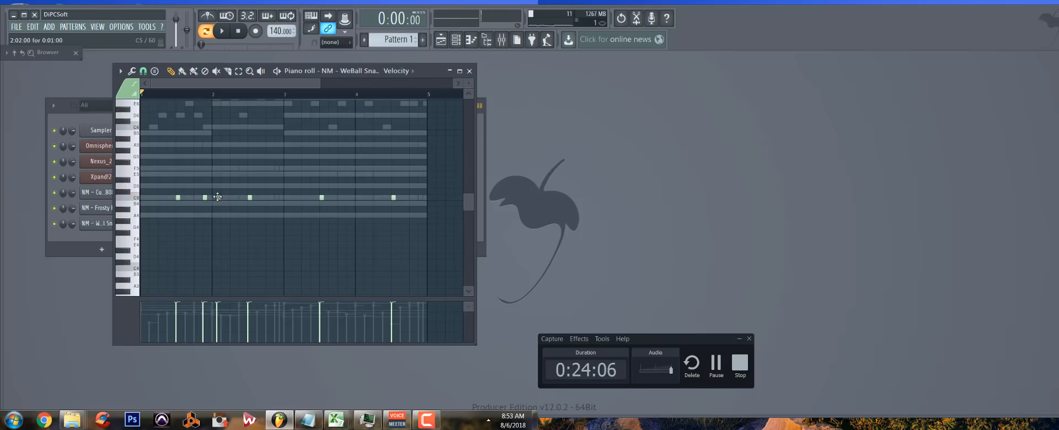
scroll(211, 216, up, 3)
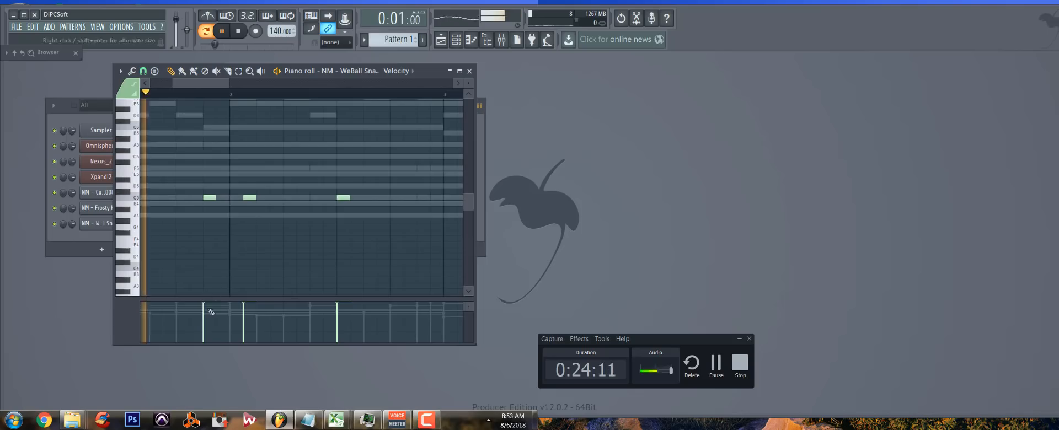
drag(204, 307, 205, 314)
key(space)
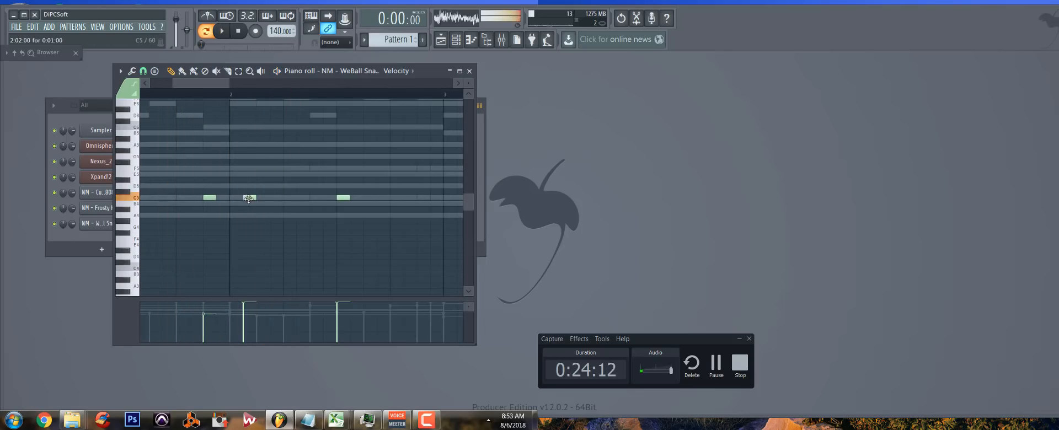
scroll(236, 265, down, 3)
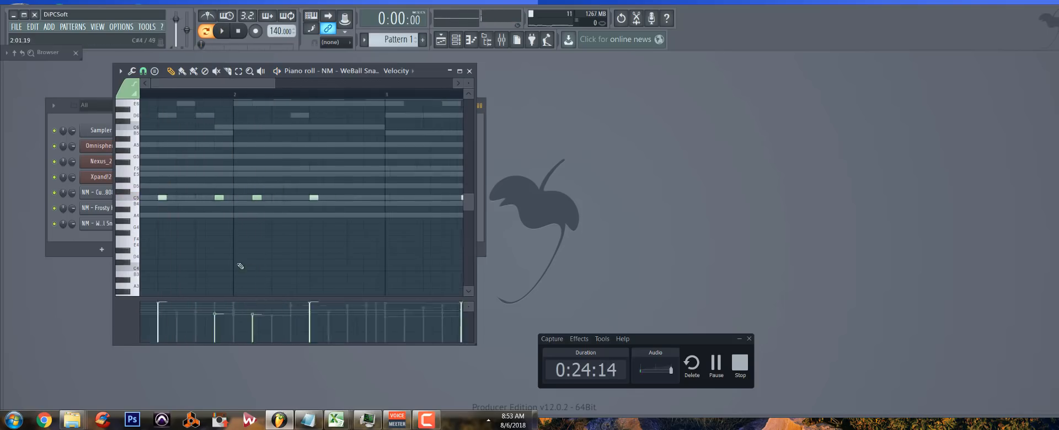
Play back the snare pattern and add one-step C5 hits on steps 15 and 16 of bar 2 and step 15 of bar 3
key(space)
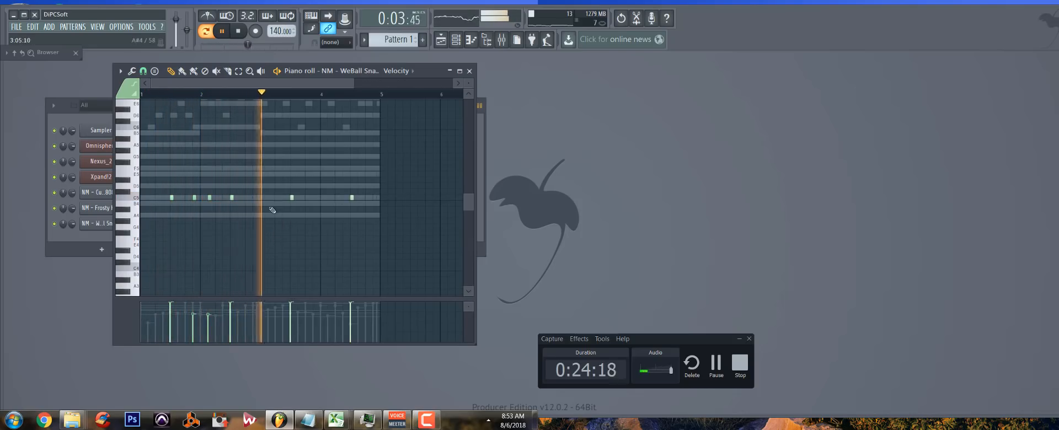
key(space)
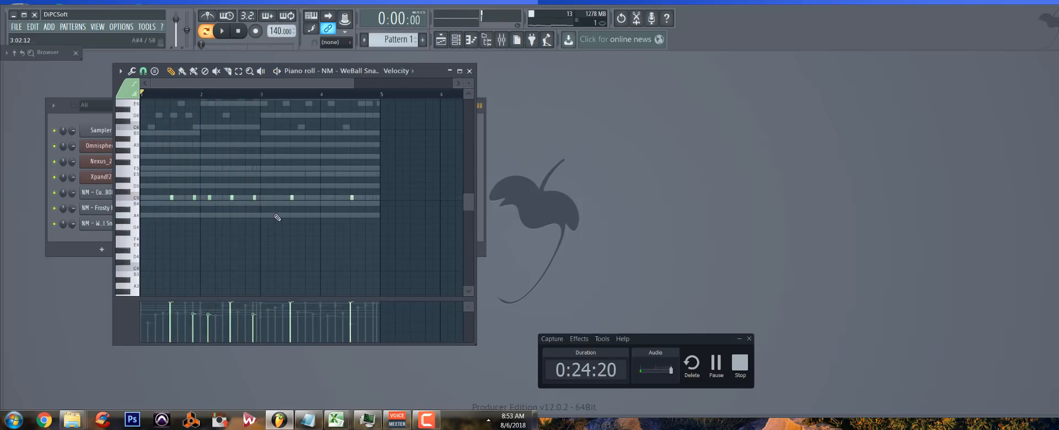
key(space)
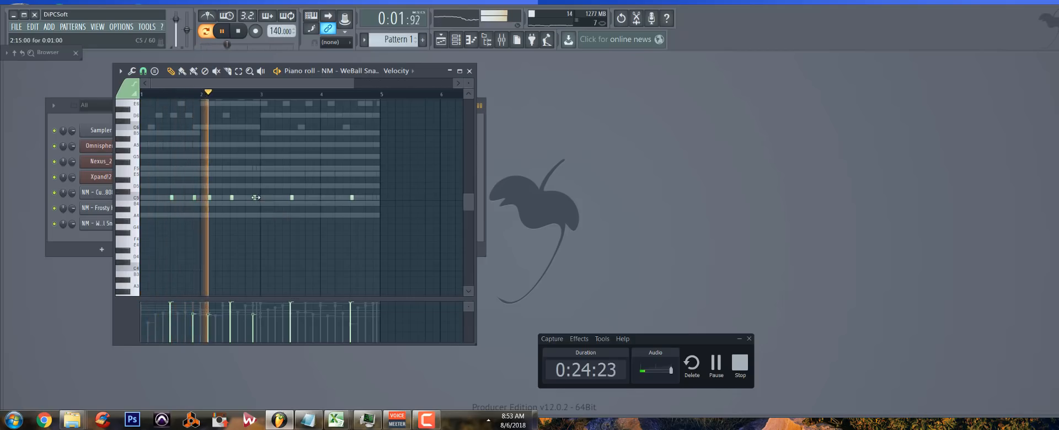
drag(260, 199, 257, 198)
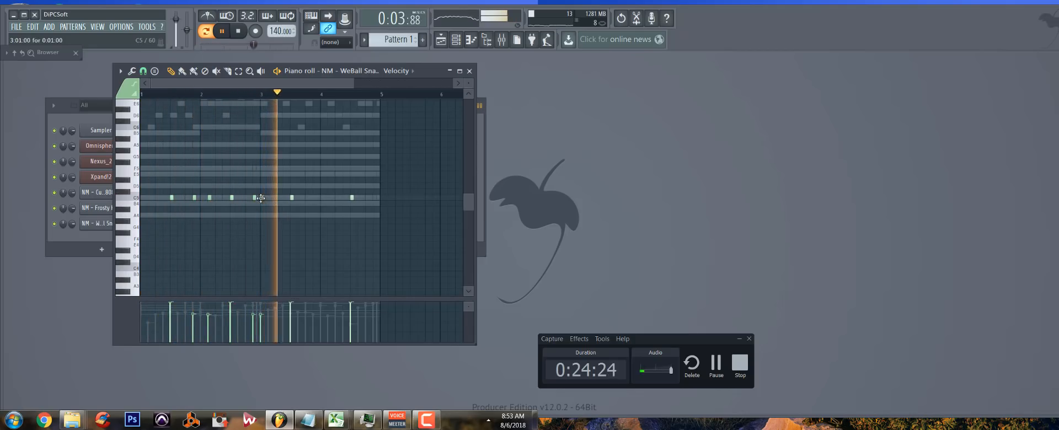
key(space)
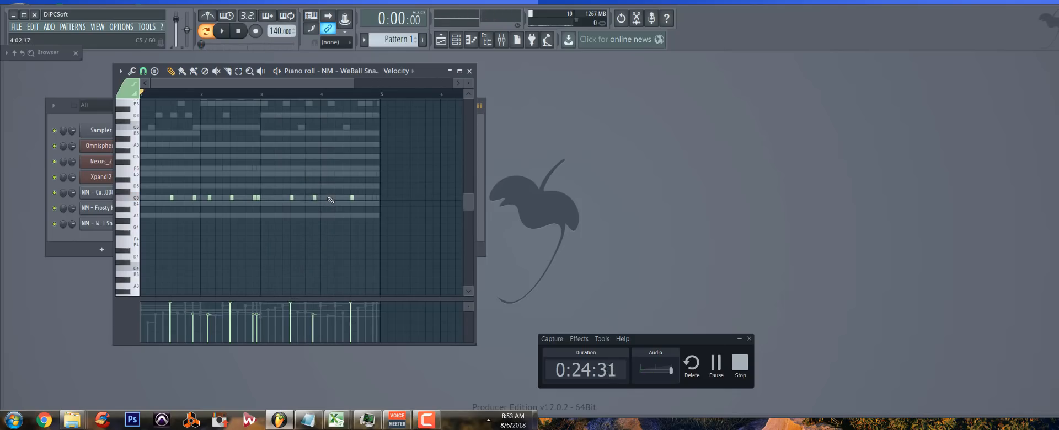
Add a C5 snare hit on step 3 of bar 4, play the pattern and close the piano roll
click(330, 198)
scroll(379, 213, up, 2)
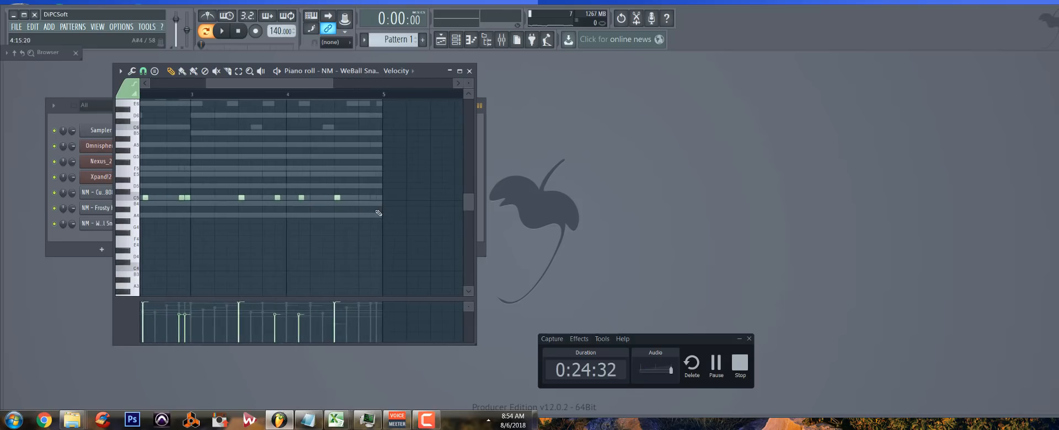
key(space)
drag(276, 241, 241, 225)
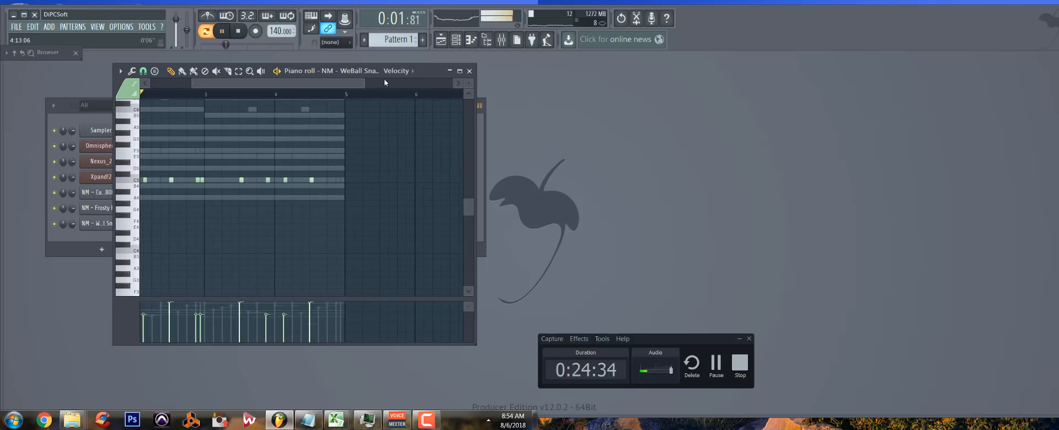
click(469, 71)
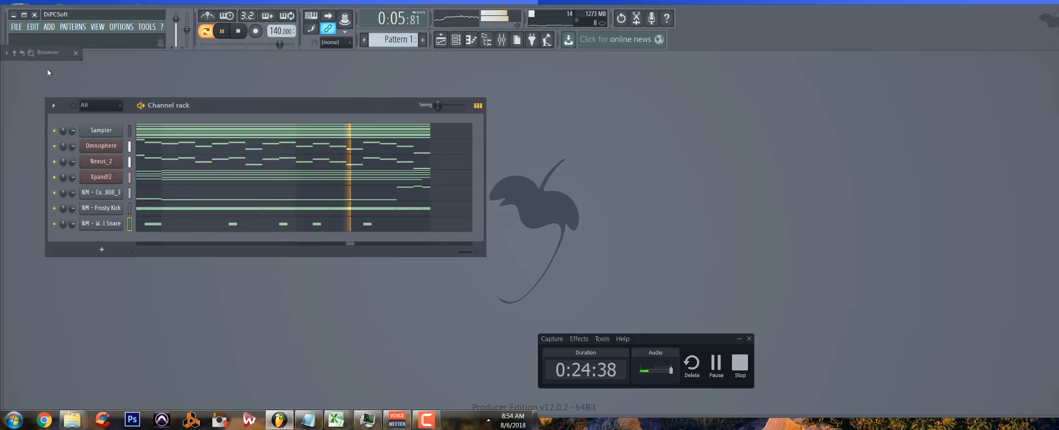
Expand the Claps folder of the WavSupply - Nick Mira - Magma drum kit in the sample browser
click(48, 53)
click(57, 116)
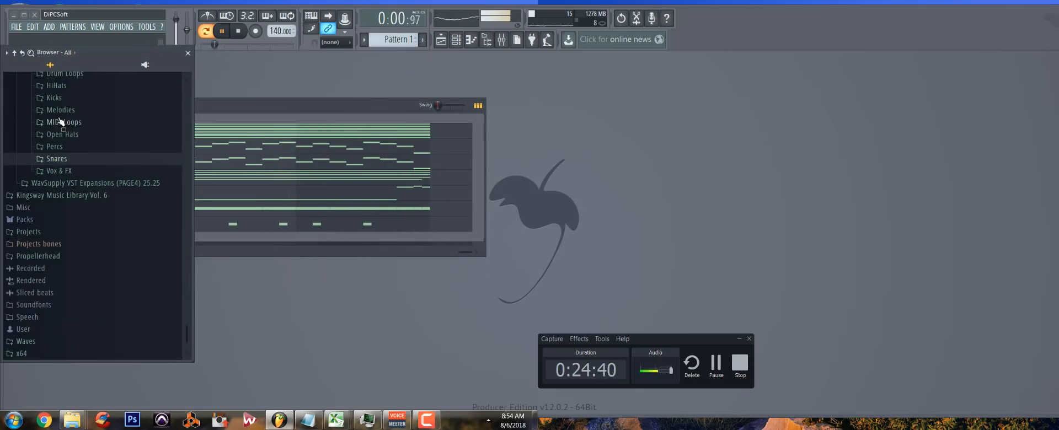
scroll(58, 122, up, 5)
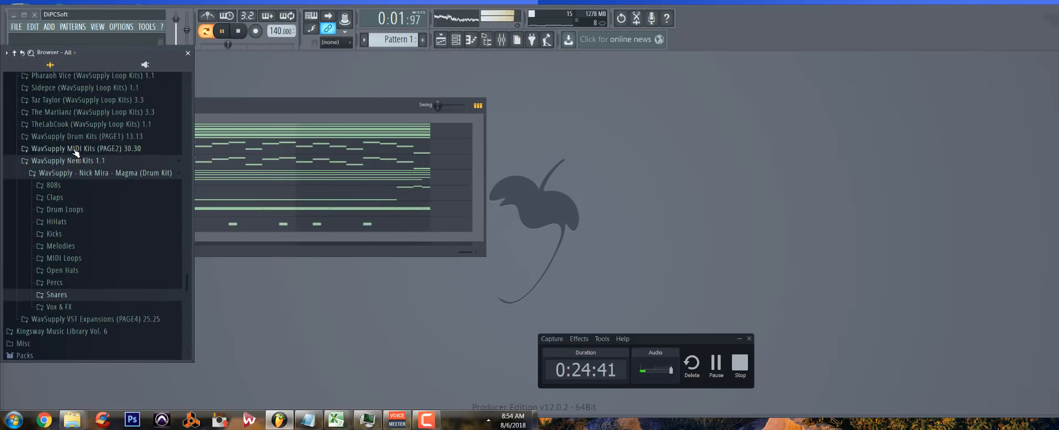
click(55, 197)
Audition the Panorama, Snoopy, Swipe, Wheelchair and Yew claps against the playing beat
click(73, 267)
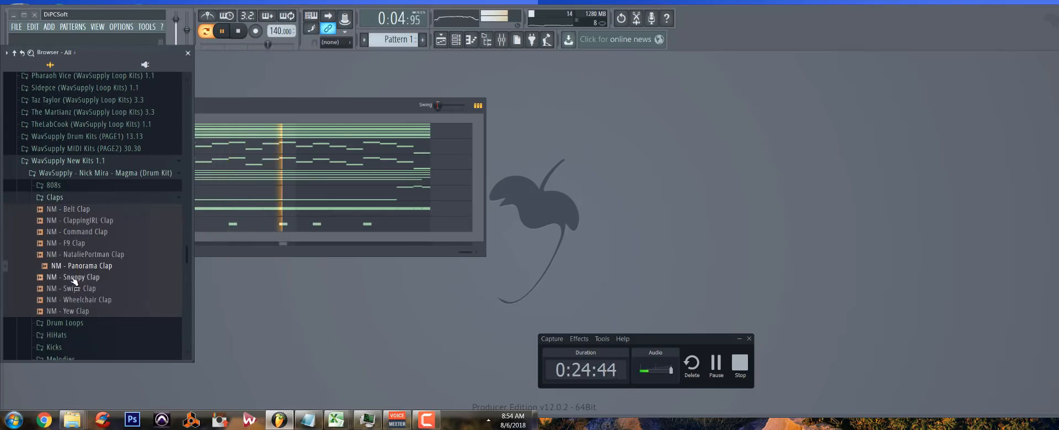
click(74, 278)
click(76, 290)
click(78, 301)
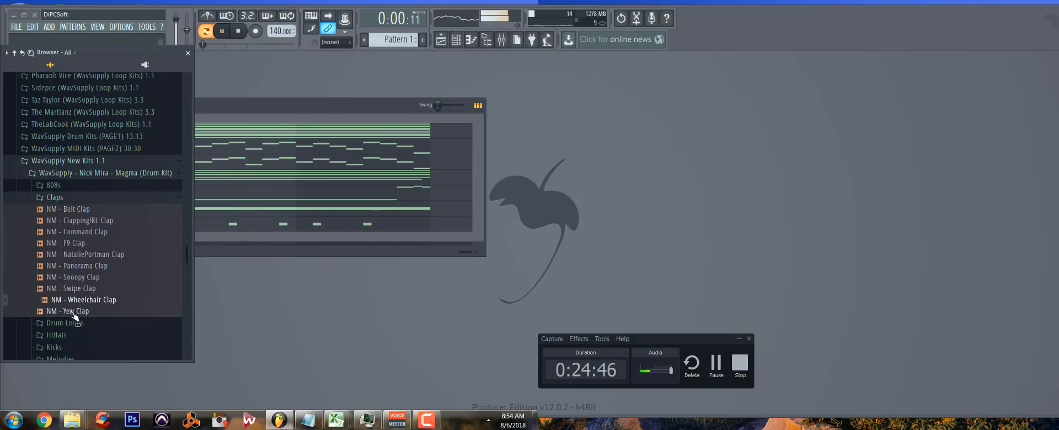
click(72, 313)
click(73, 267)
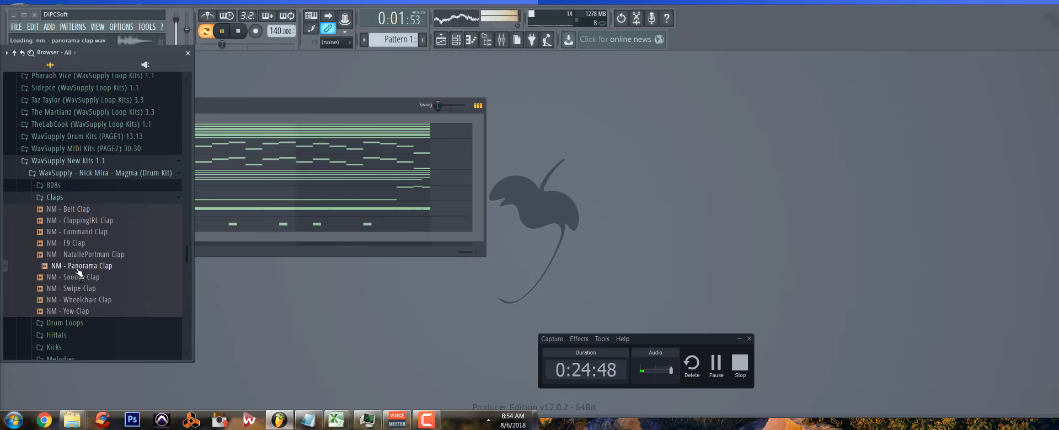
Compare the F9, Command and ClappingIRL claps and add NM - ClappingIRL Clap as a new channel below the snare
click(74, 244)
click(78, 233)
click(79, 221)
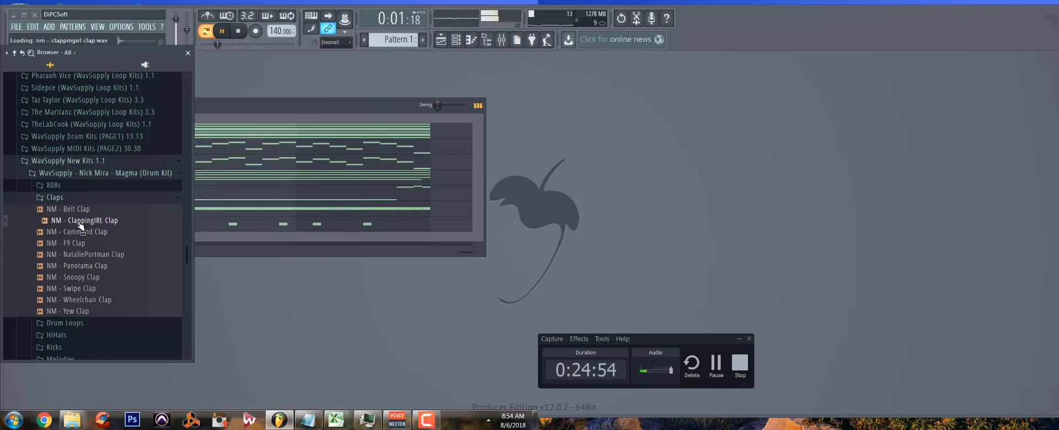
drag(81, 221, 113, 238)
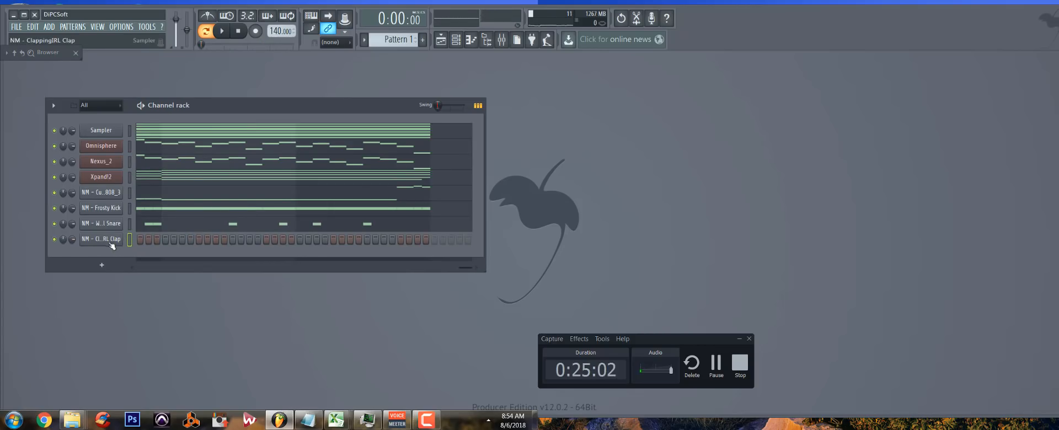
Route the ClappingIRL Clap channel to mixer track 12 and close its channel settings
click(111, 242)
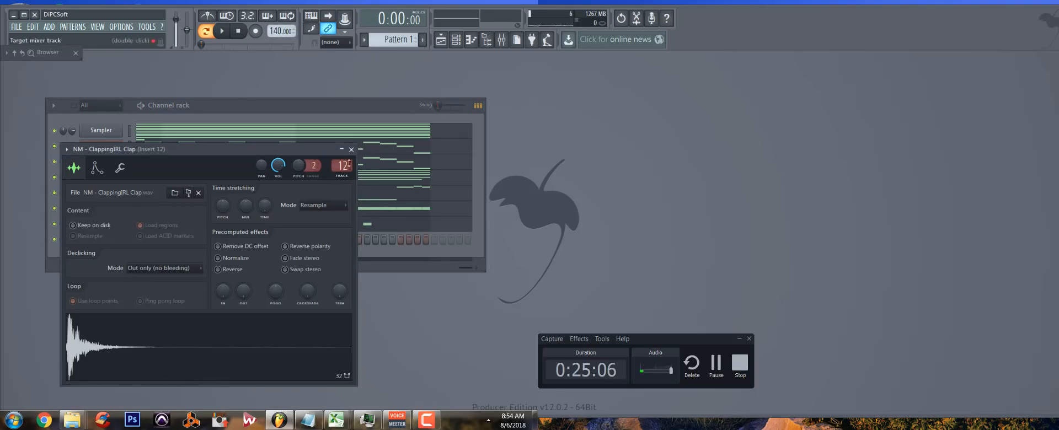
click(351, 150)
Place one-step C5 claps on the third beat of all four bars in the ClappingIRL Clap piano roll and play them back
right_click(107, 246)
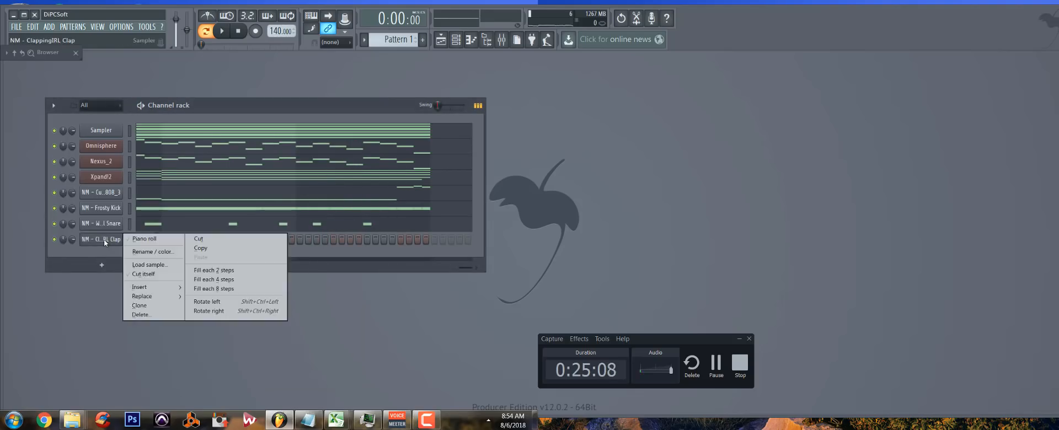
click(143, 239)
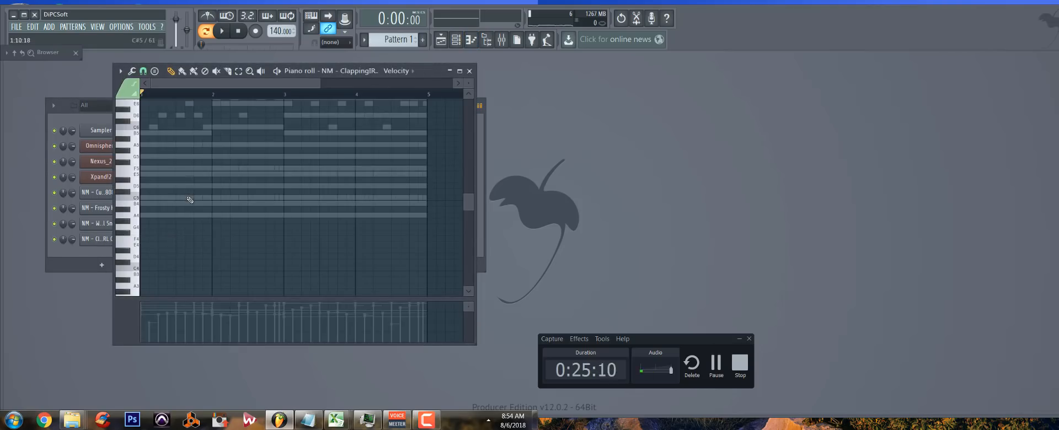
key(space)
key(space)
click(254, 190)
drag(254, 191, 249, 199)
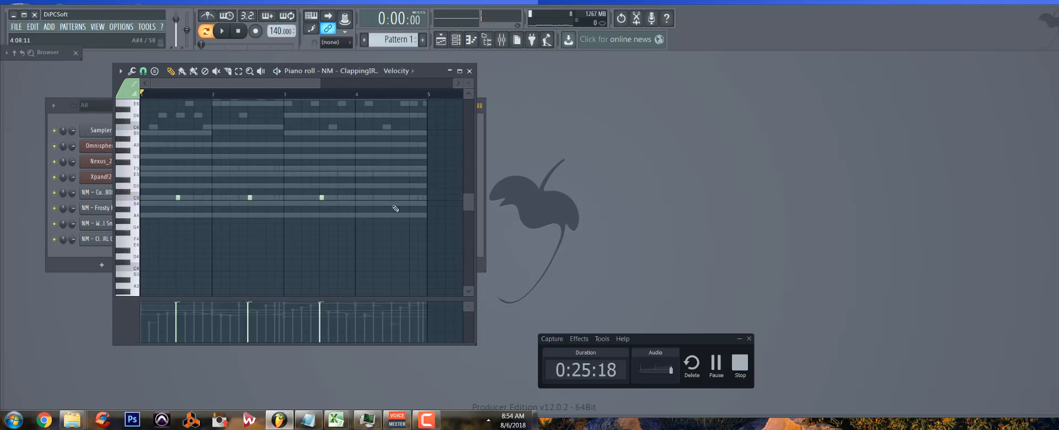
key(space)
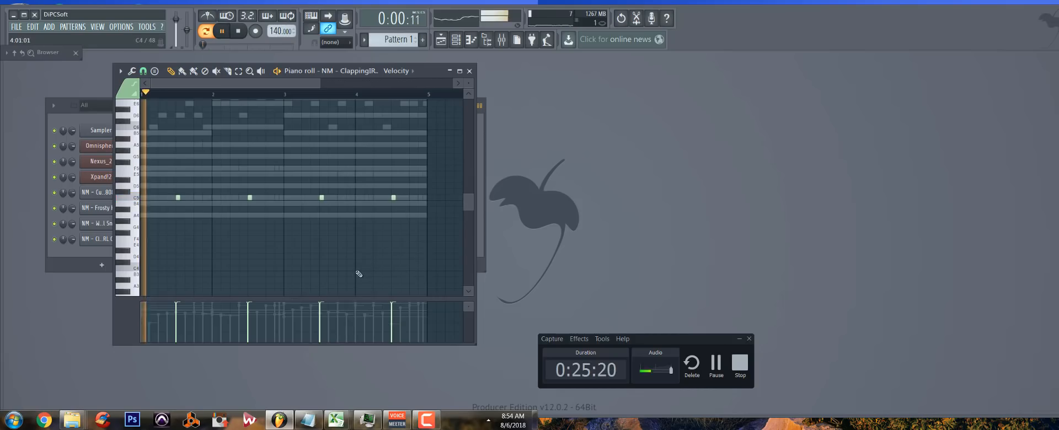
Close the clap's piano roll and browse from the Claps folder to the HiHats folder of the Magma drum kit
click(470, 71)
click(49, 52)
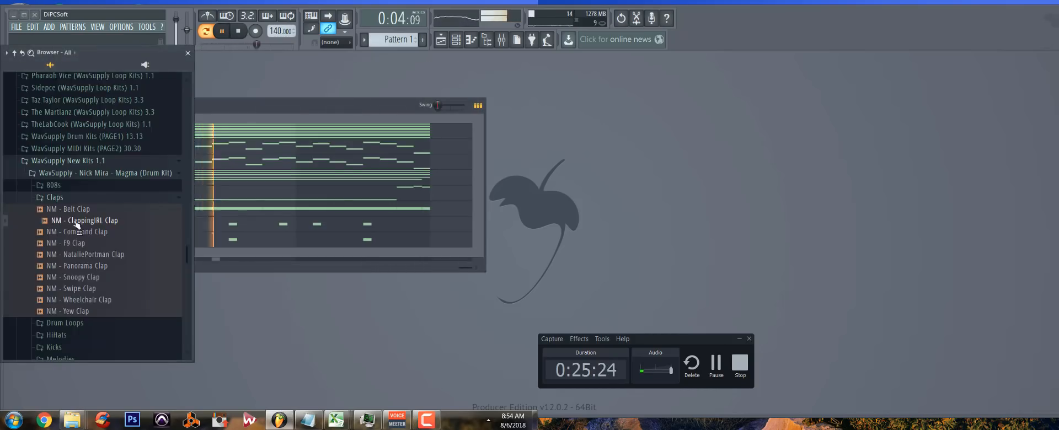
click(55, 198)
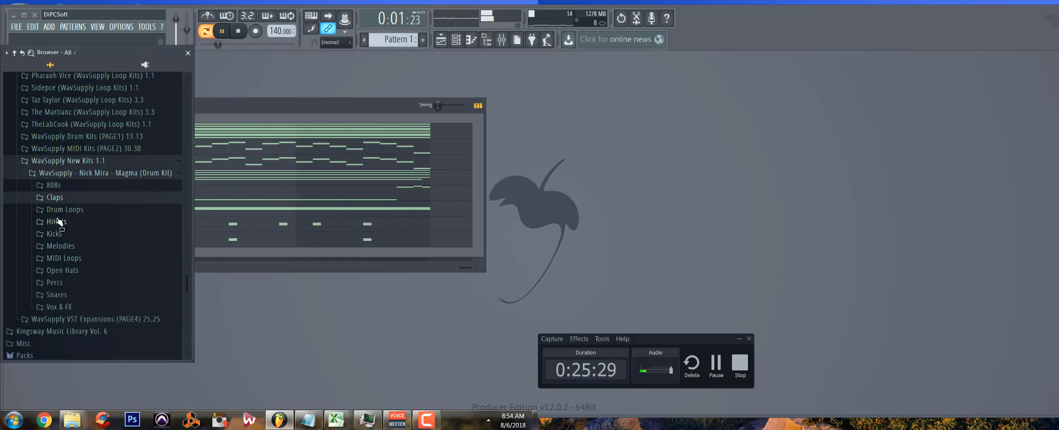
click(56, 221)
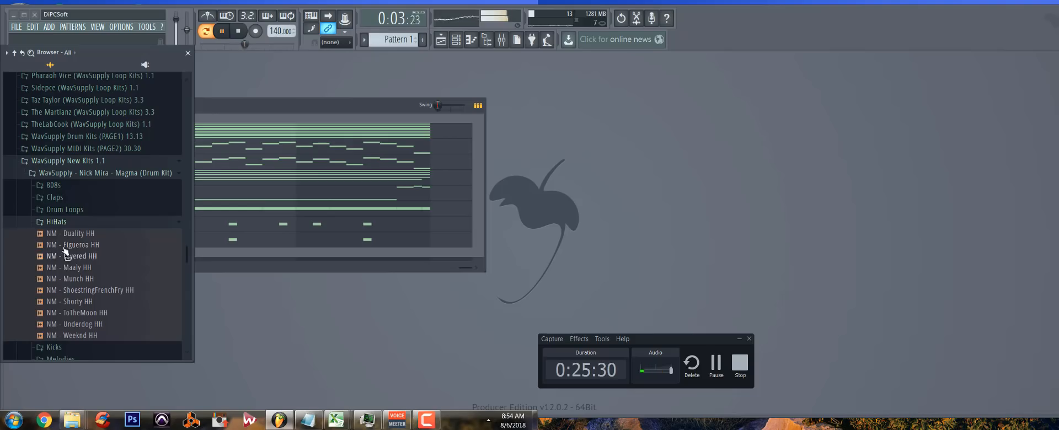
Preview the Maaly, ShoestringFrenchFry and Shorty hi-hats, and add NM - ShoestringFrenchFry HH as a new channel in the rack
click(68, 268)
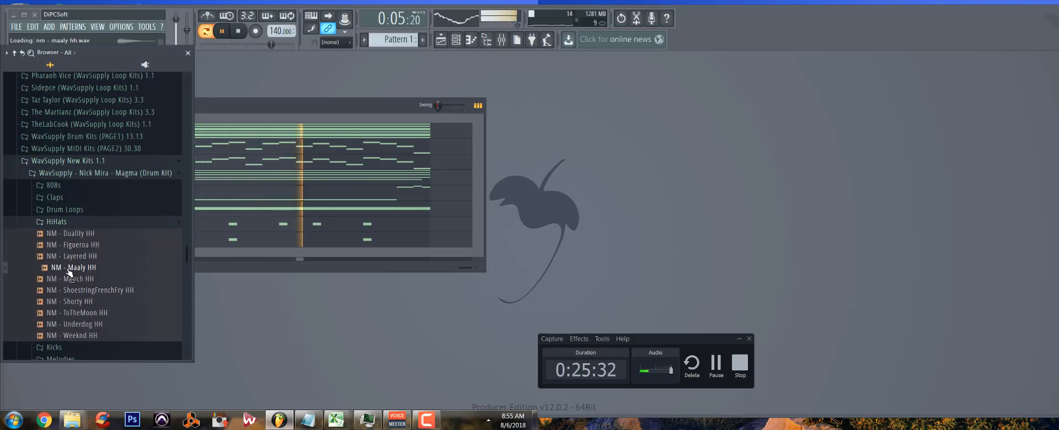
click(73, 292)
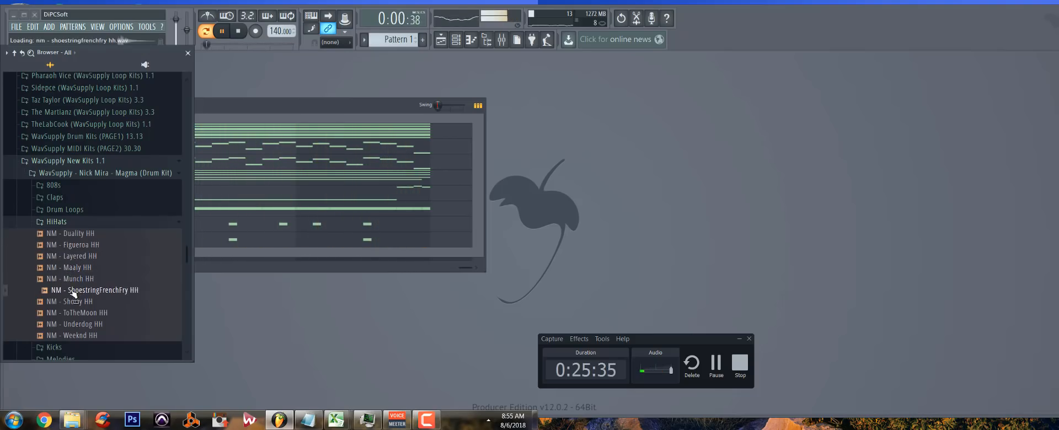
click(72, 301)
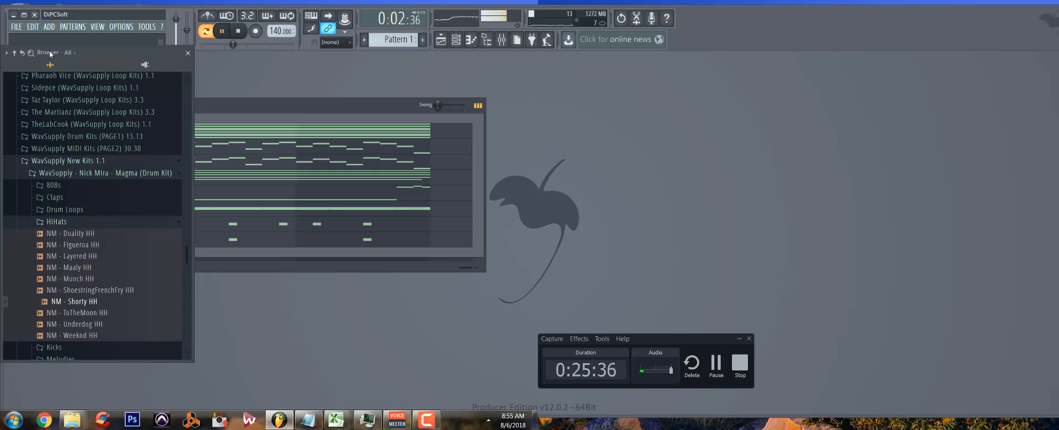
drag(113, 290, 93, 255)
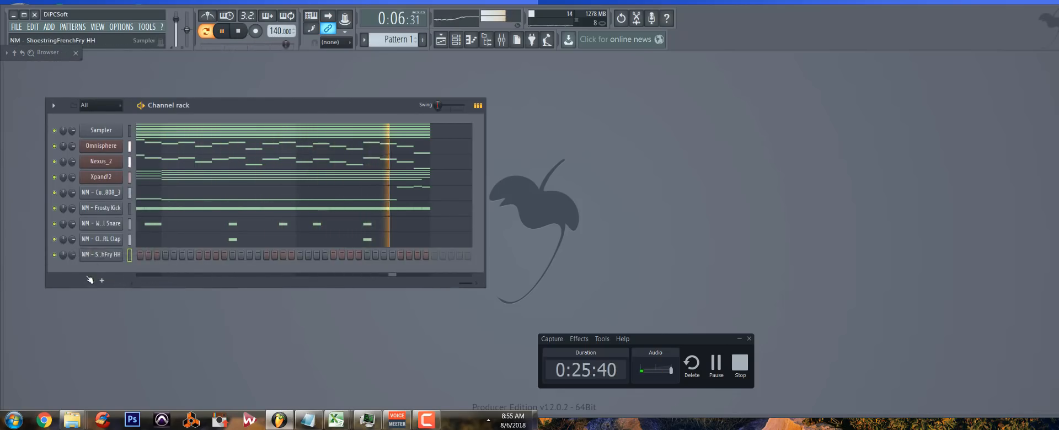
Route the ShoestringFrenchFry HH channel to mixer track 13 and close its settings
right_click(102, 261)
click(105, 256)
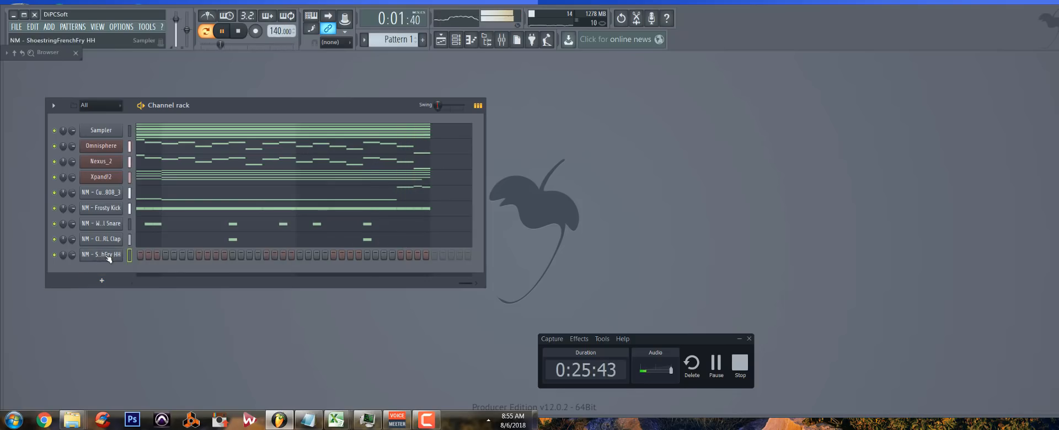
click(106, 257)
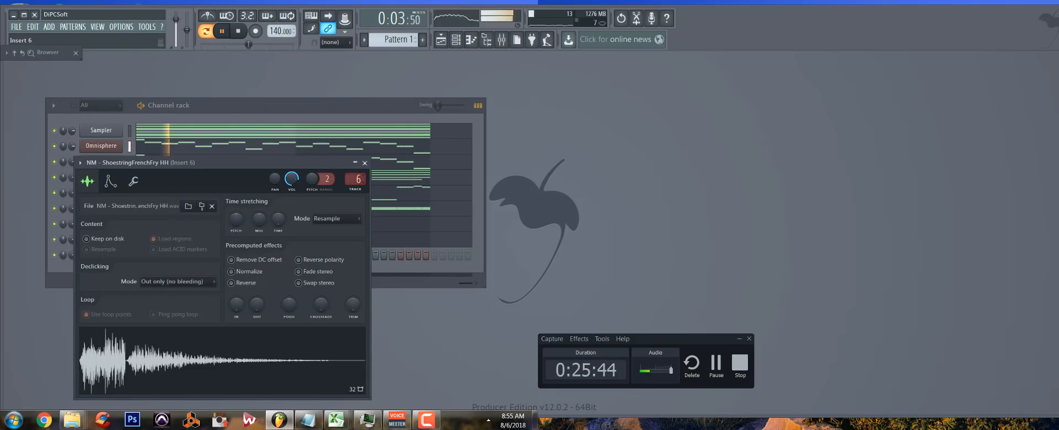
drag(358, 179, 358, 153)
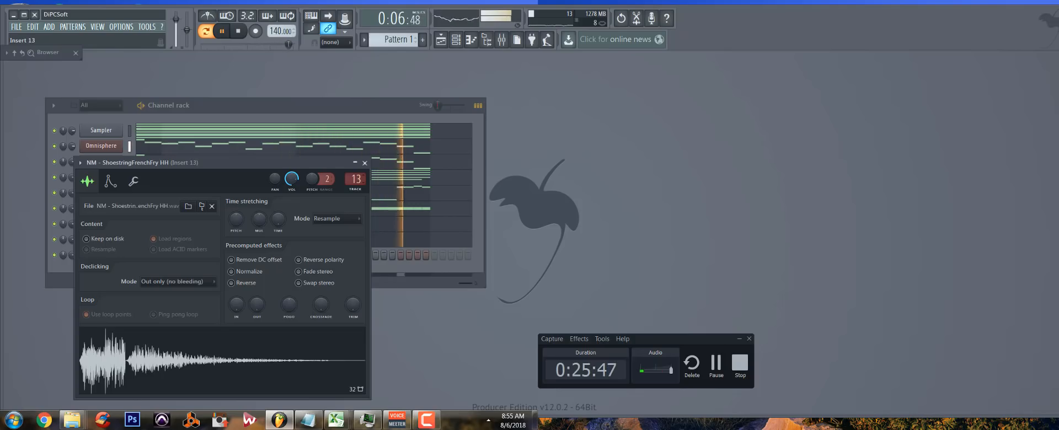
click(365, 163)
Fill every 2 steps on the ShoestringFrenchFry HH channel and open its pattern in the piano roll
right_click(113, 259)
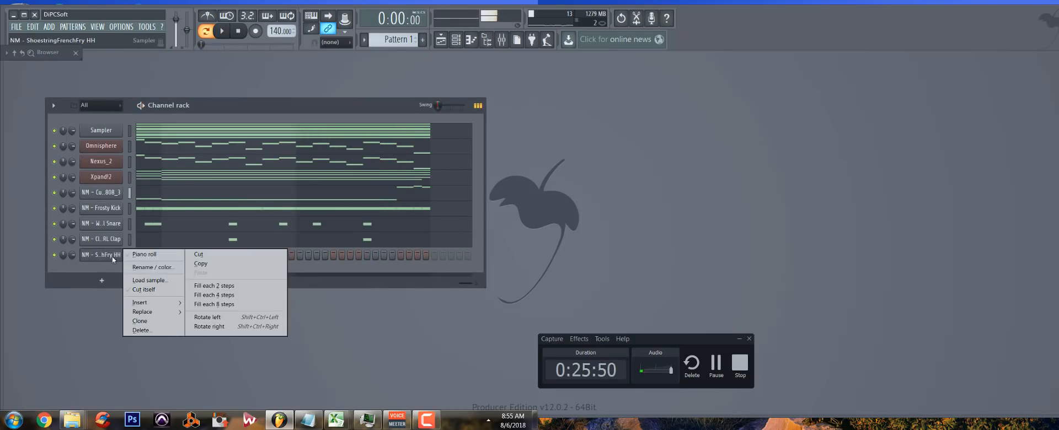
click(226, 286)
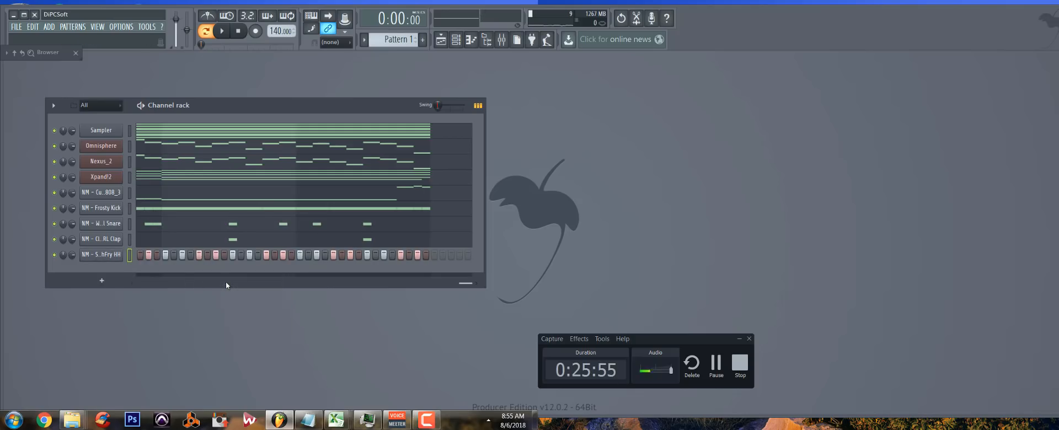
right_click(120, 254)
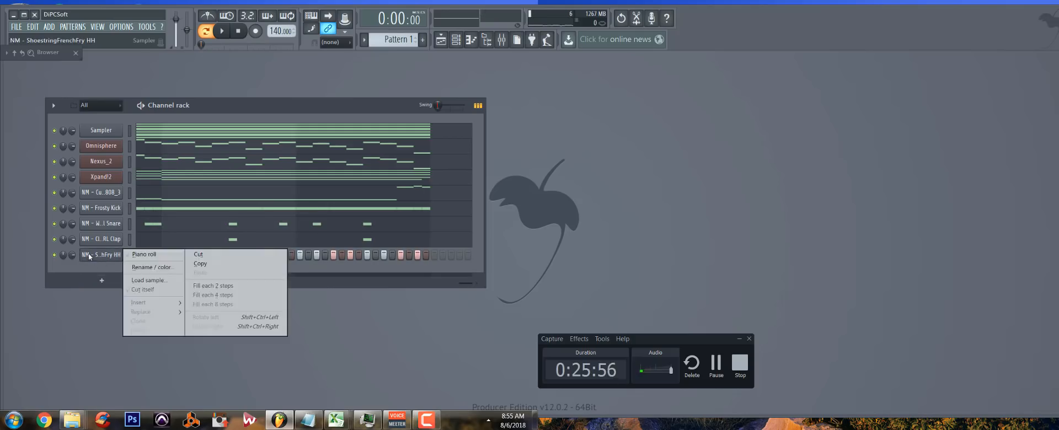
click(144, 254)
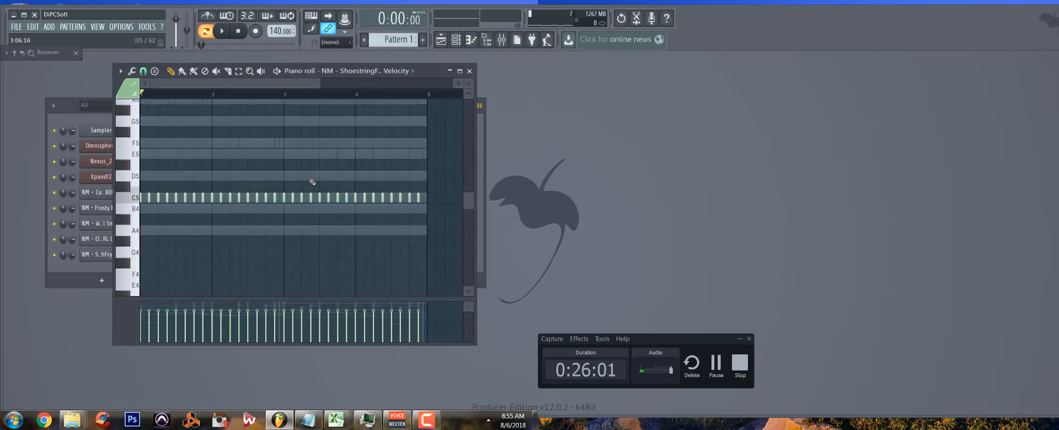
Play the hi-hat pattern and extend all its C5 notes with legato so each one reaches the next
key(space)
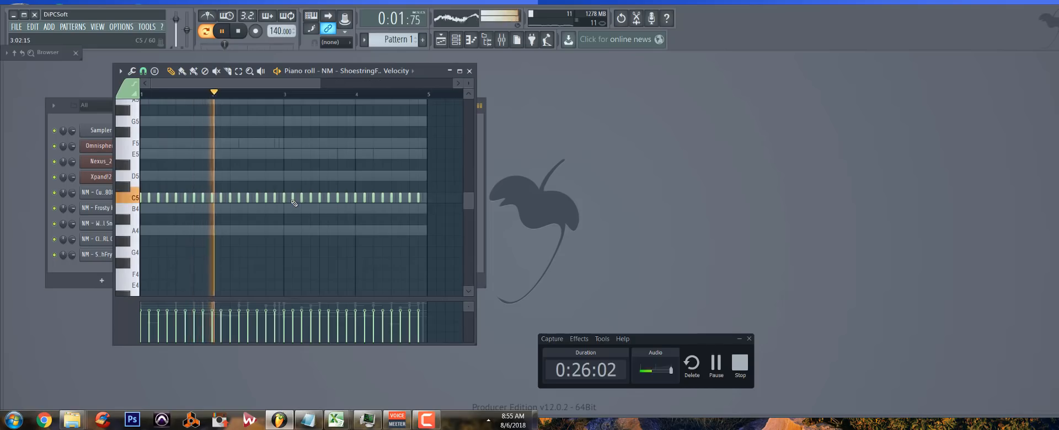
key(ctrl+a)
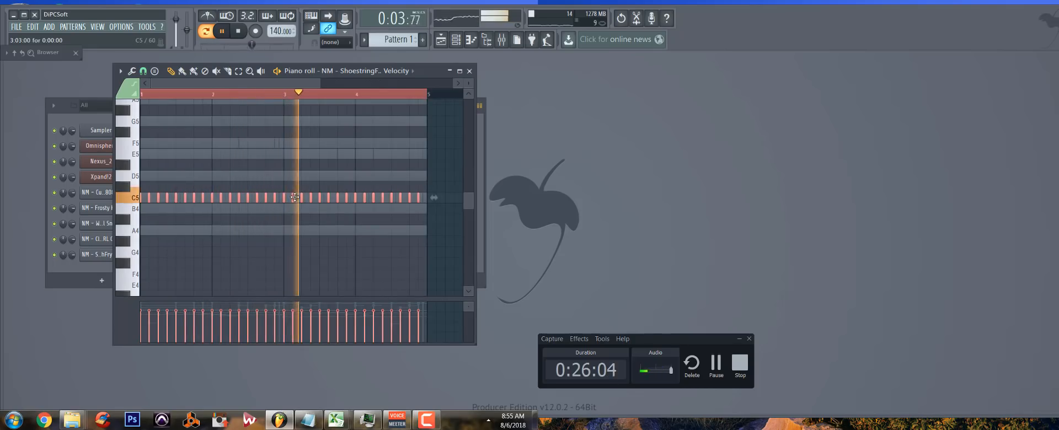
key(ctrl+l)
key(space)
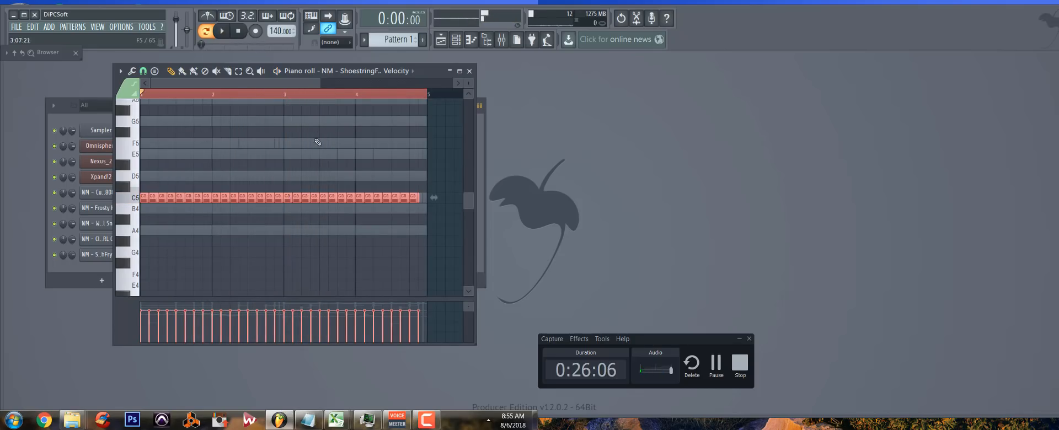
Deselect the hi-hat notes and lengthen the last C5 note of bar 4 to one step
scroll(436, 197, up, 3)
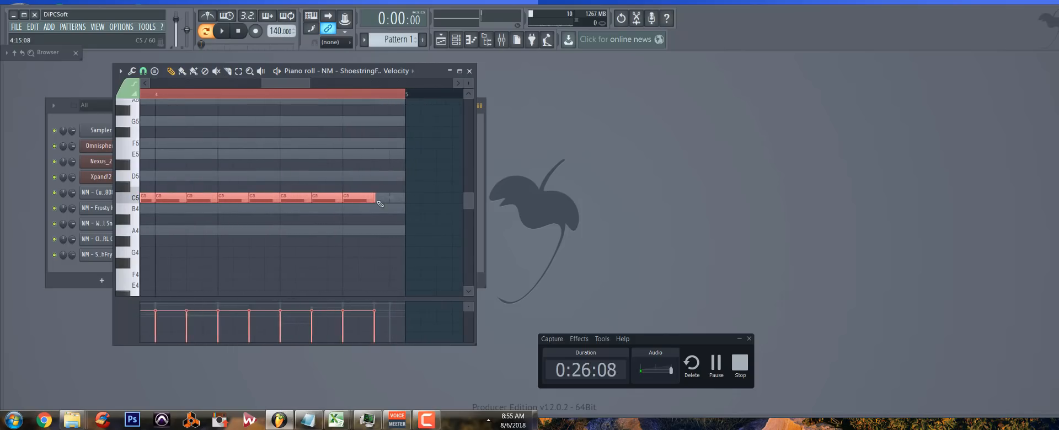
key(ctrl+d)
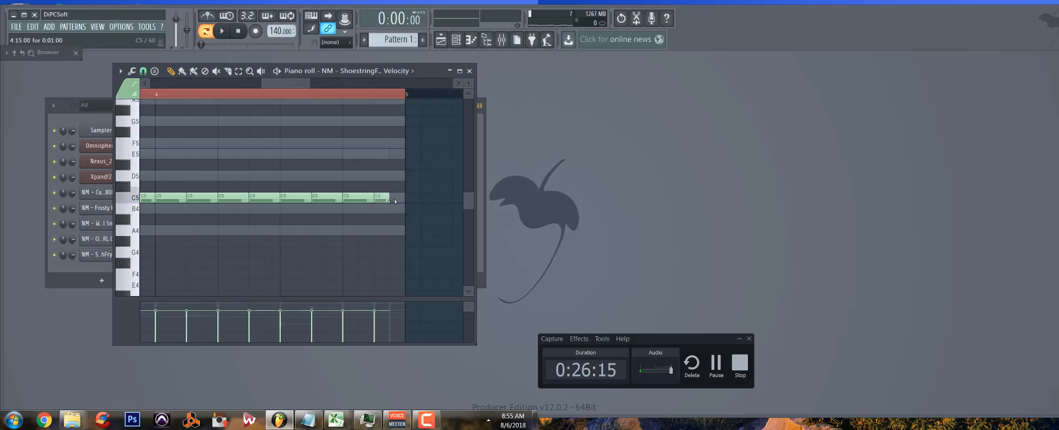
scroll(260, 238, down, 4)
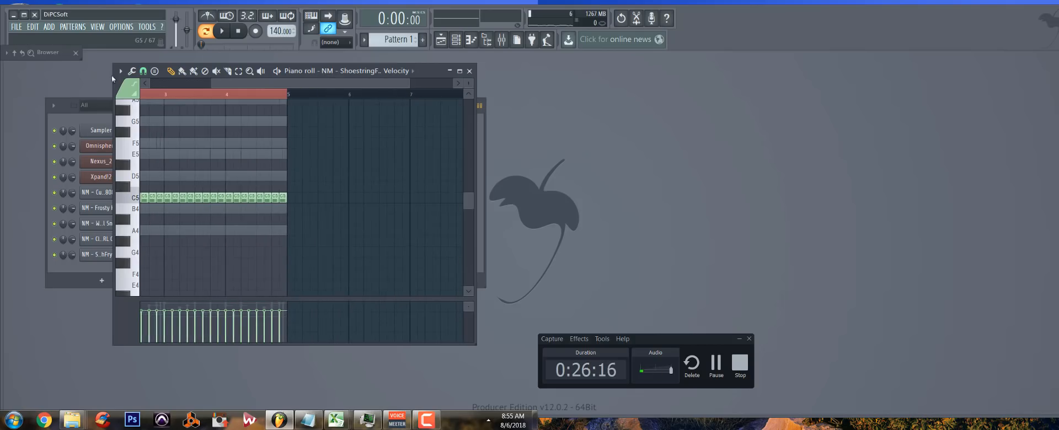
drag(221, 80, 5, 197)
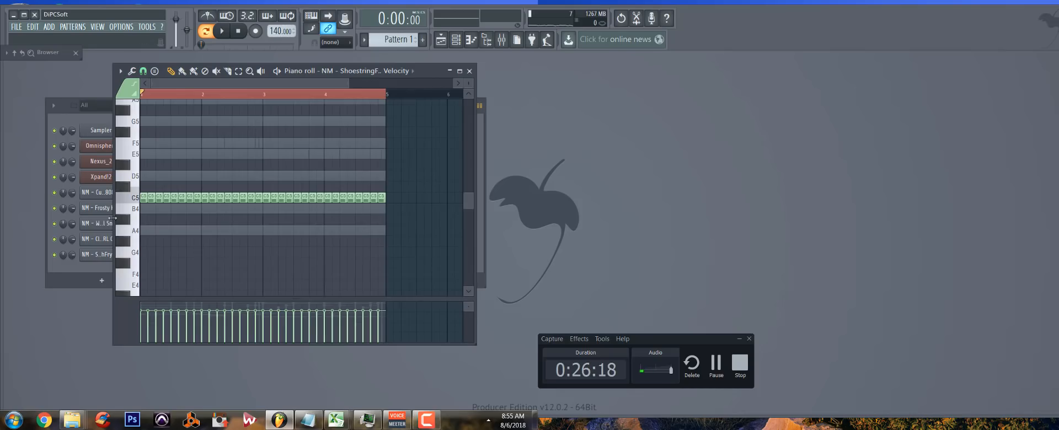
Set the snap to 1/2 step, chop the fifth hi-hat note of bar 1 into four pieces and play it back
scroll(238, 123, up, 4)
key(space)
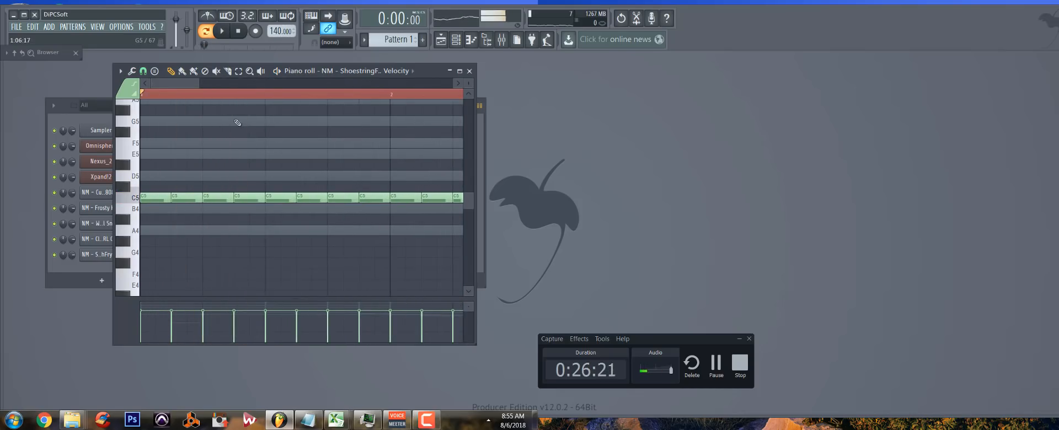
drag(295, 171, 234, 248)
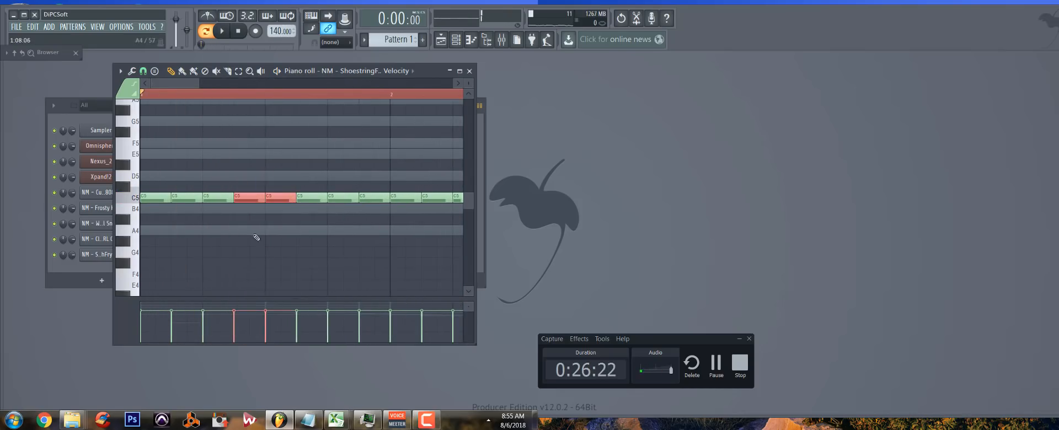
drag(288, 171, 272, 229)
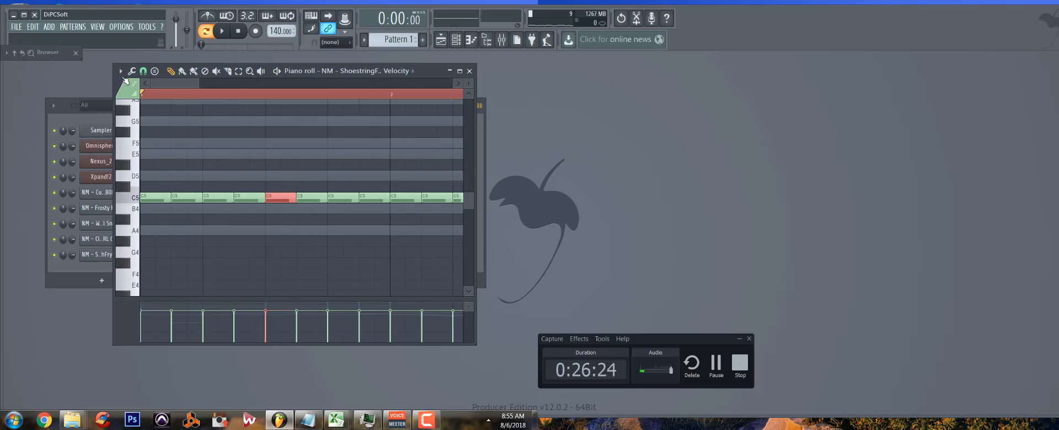
click(142, 70)
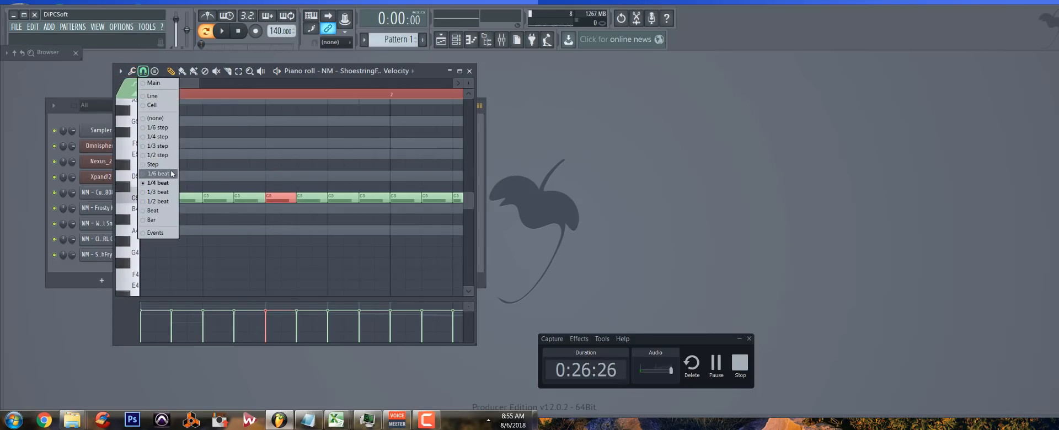
click(167, 156)
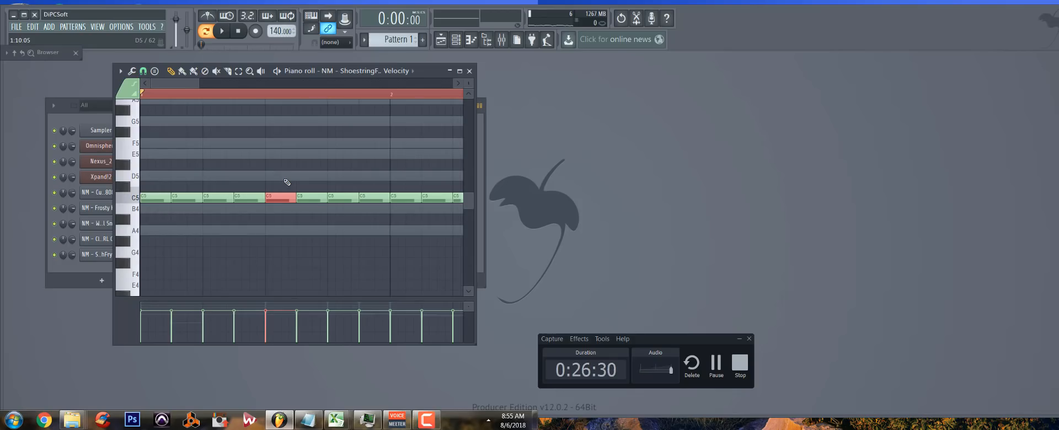
key(space)
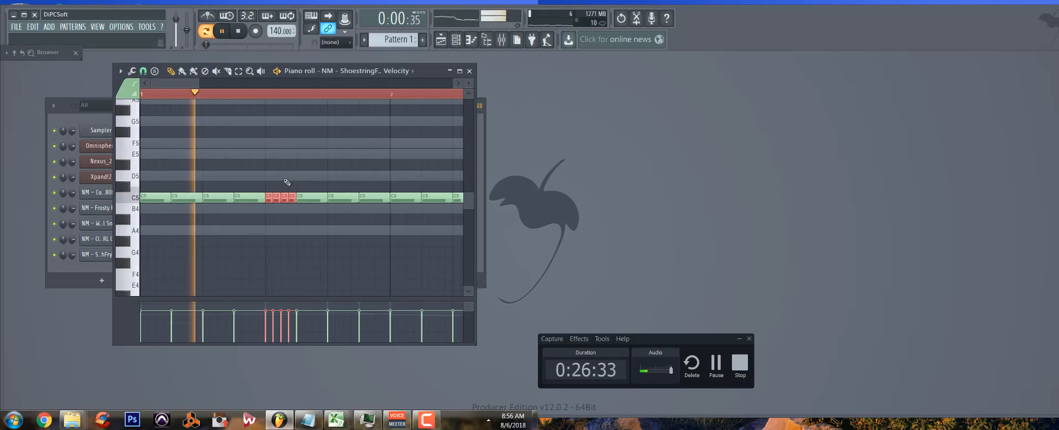
key(space)
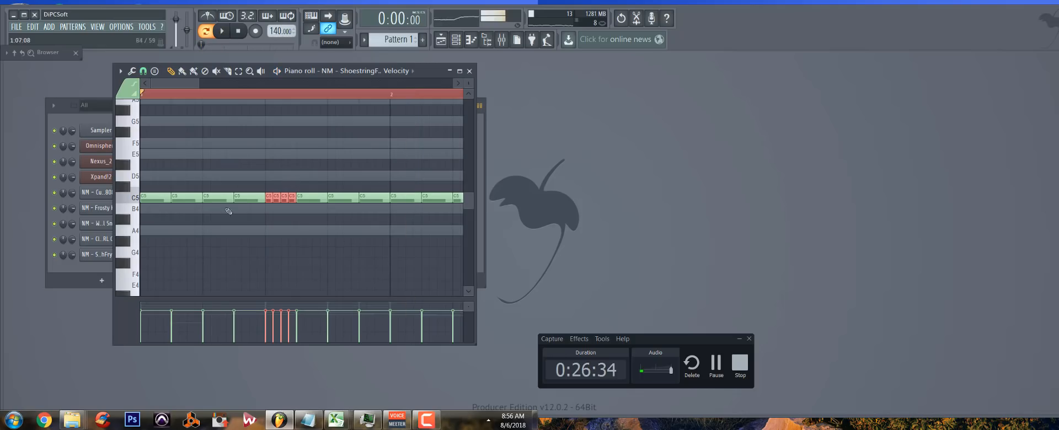
Set the snap to 1/4 beat and chop the third hi-hat note of bar 1 into two pieces
drag(214, 170, 214, 227)
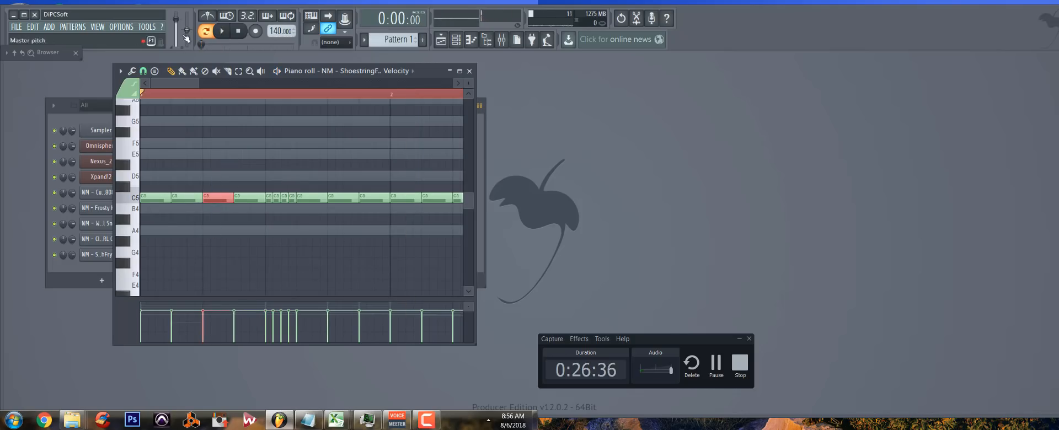
click(154, 71)
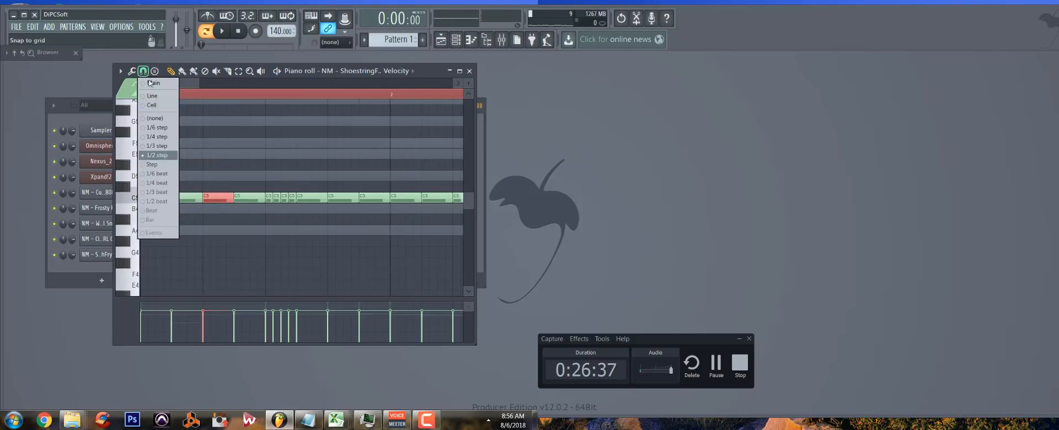
click(160, 186)
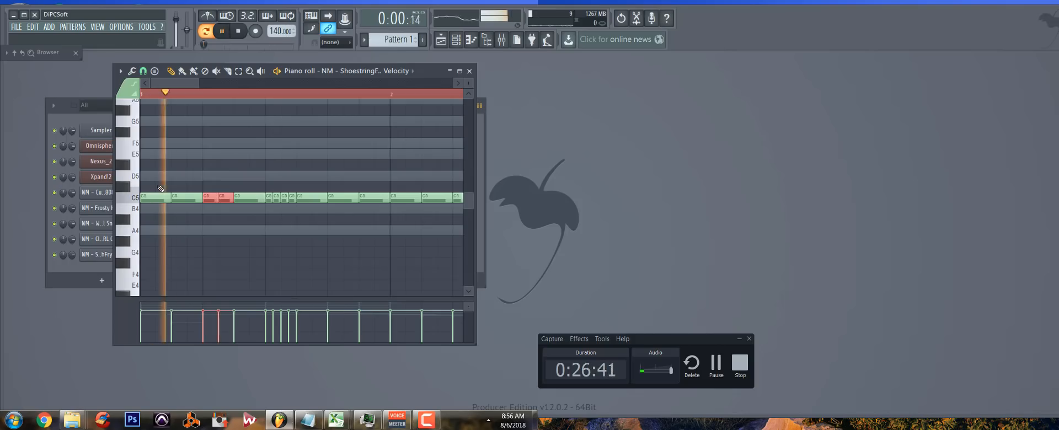
Move the four-note hi-hat roll in bar 1 up to F5 and the two-note roll down to G#4
scroll(274, 207, down, 3)
scroll(265, 203, down, 2)
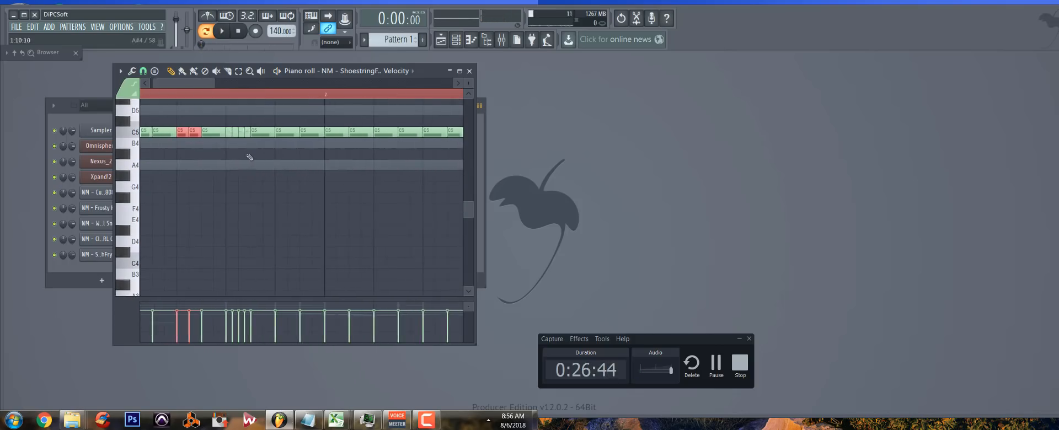
drag(247, 157, 231, 130)
click(231, 124)
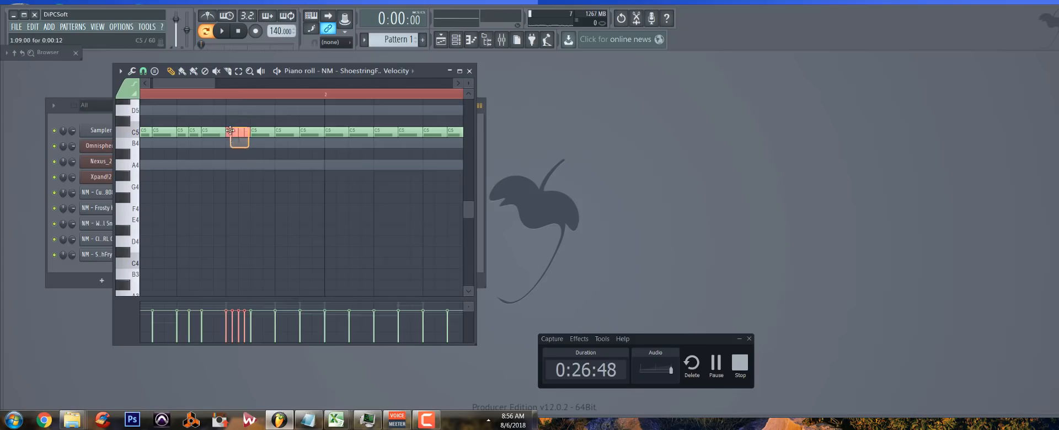
drag(234, 100, 234, 119)
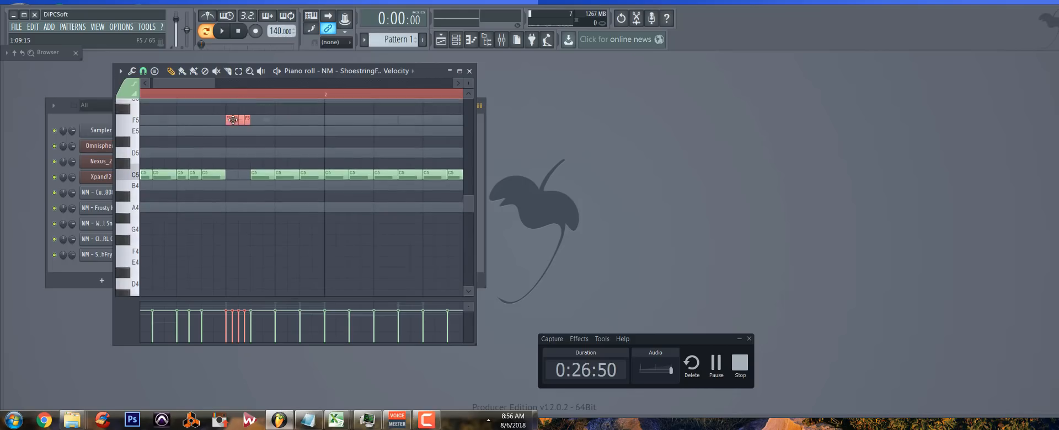
drag(199, 193, 182, 220)
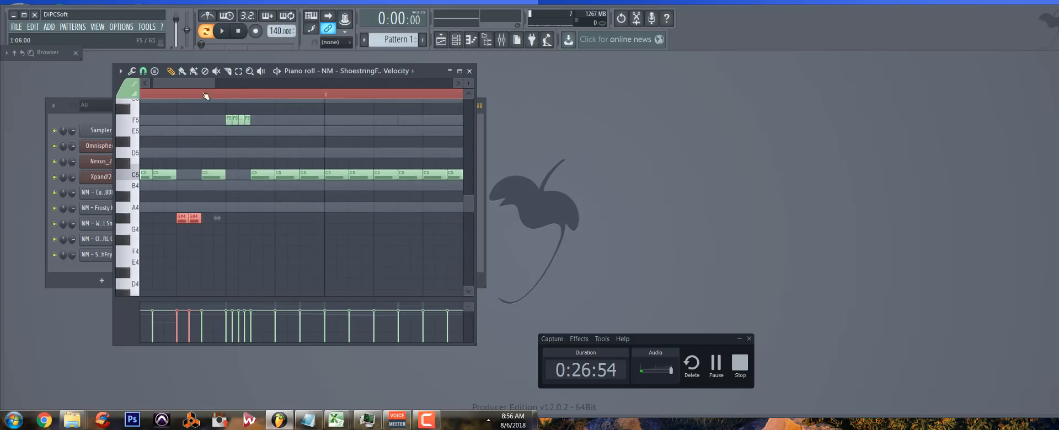
Delete the first two hi-hat notes of bar 2 and set the piano roll snap to 1/6 beat
drag(213, 84, 225, 85)
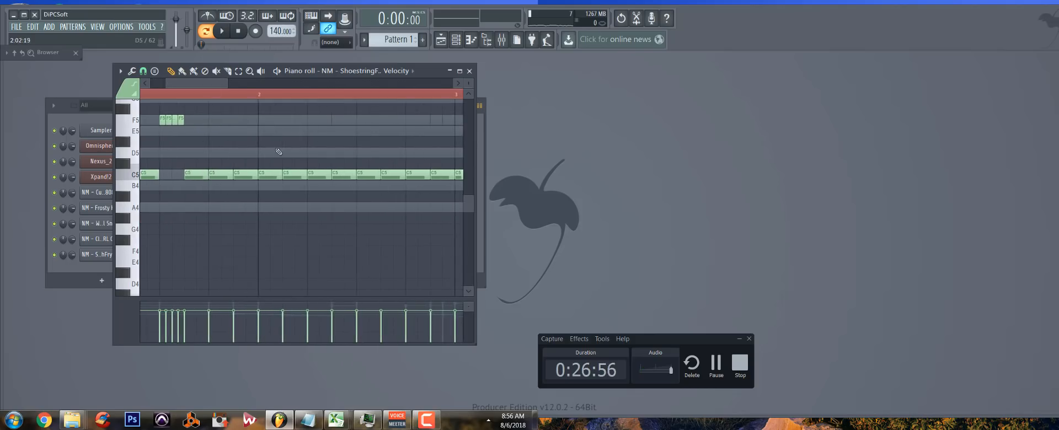
right_click(270, 174)
right_click(296, 175)
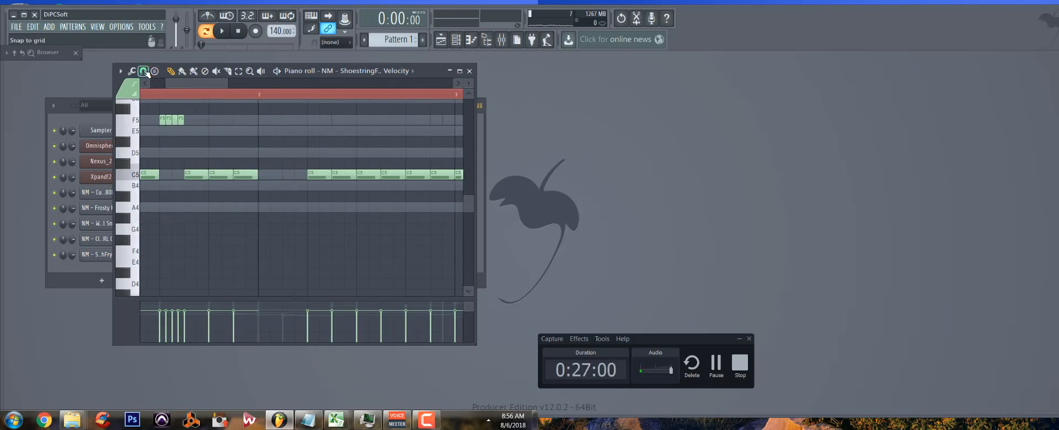
click(145, 71)
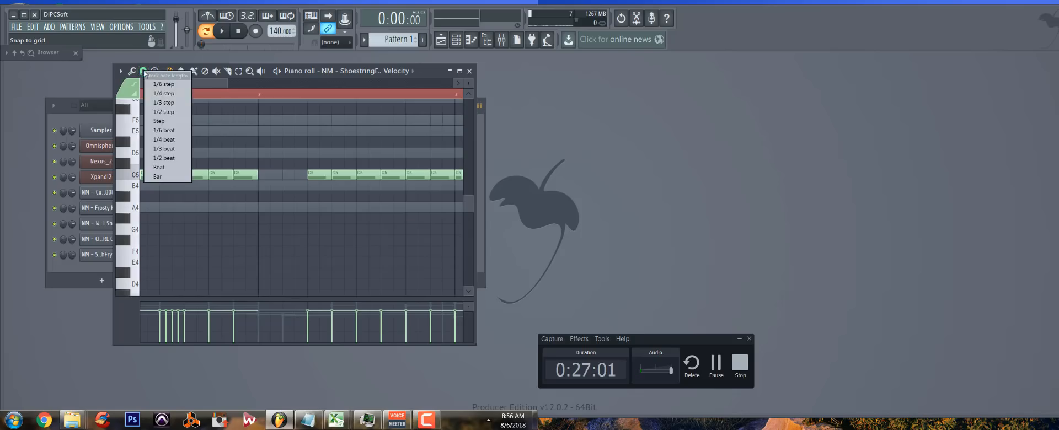
click(164, 130)
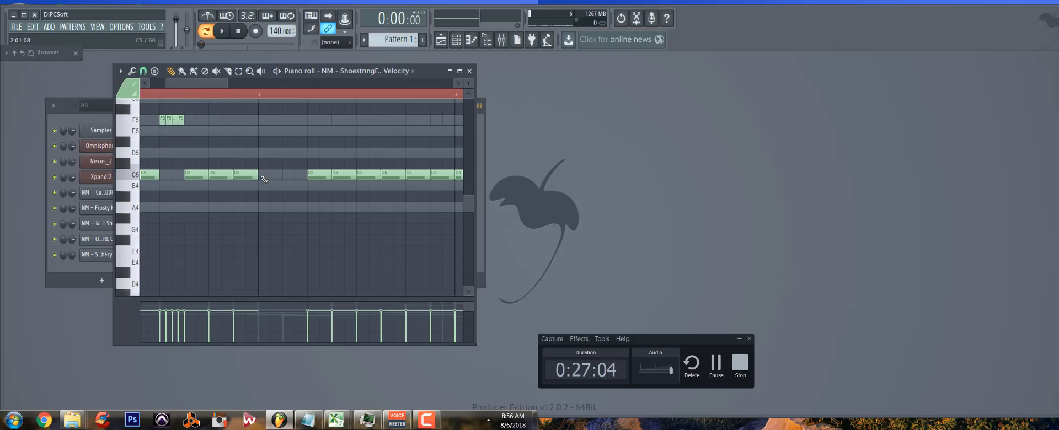
click(143, 72)
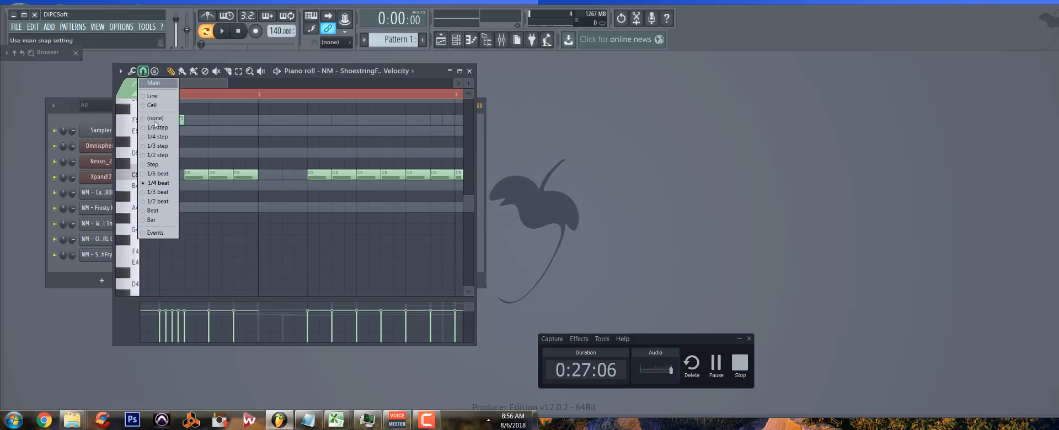
click(165, 175)
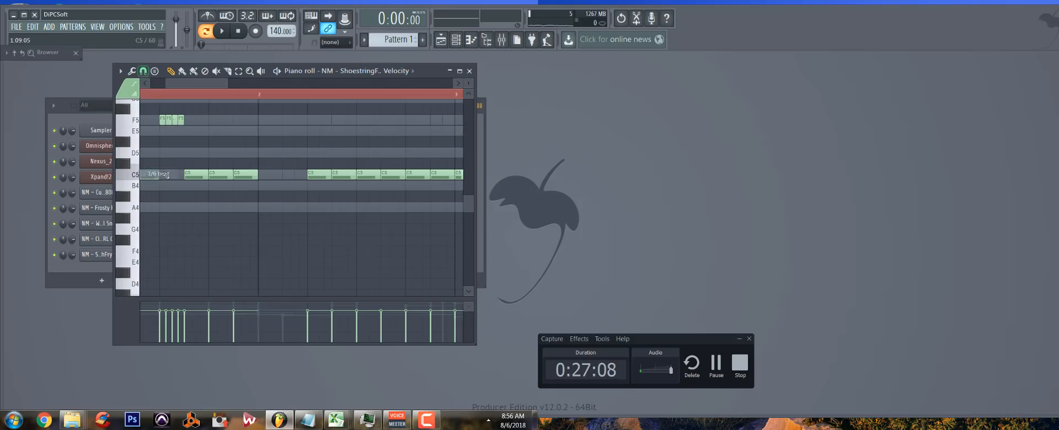
Place three short, evenly spaced C5 hi-hat notes across the first beat of bar 2 and play the pattern back
click(264, 176)
click(275, 174)
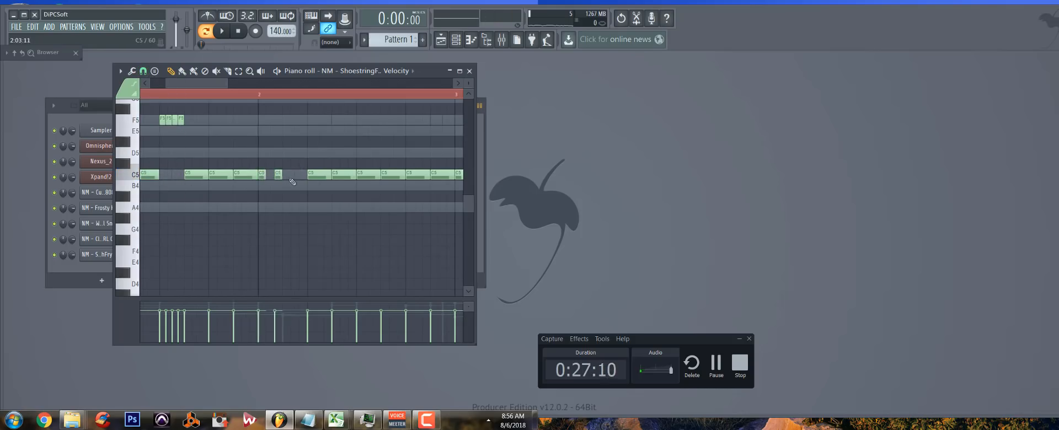
click(296, 175)
key(space)
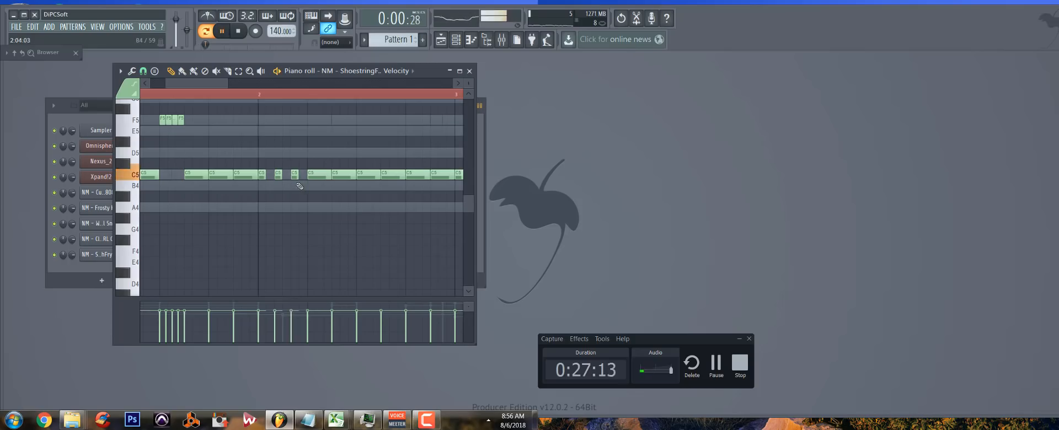
drag(309, 199, 256, 173)
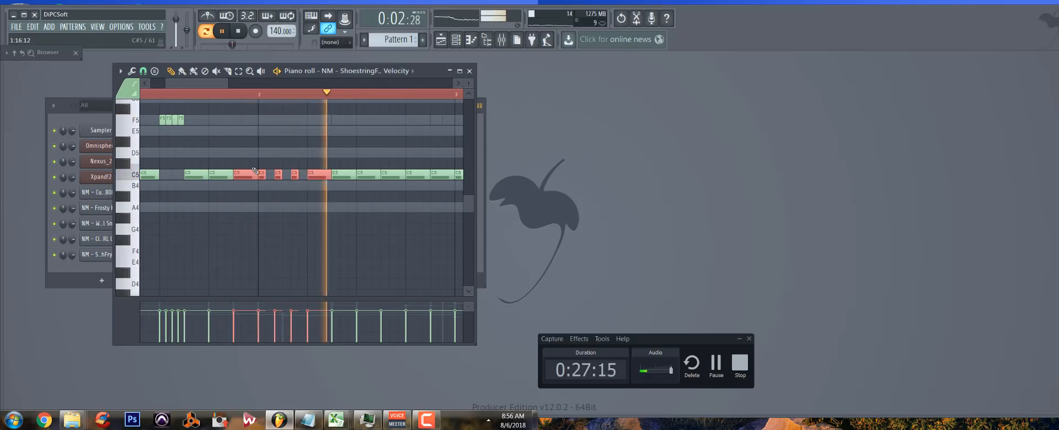
key(space)
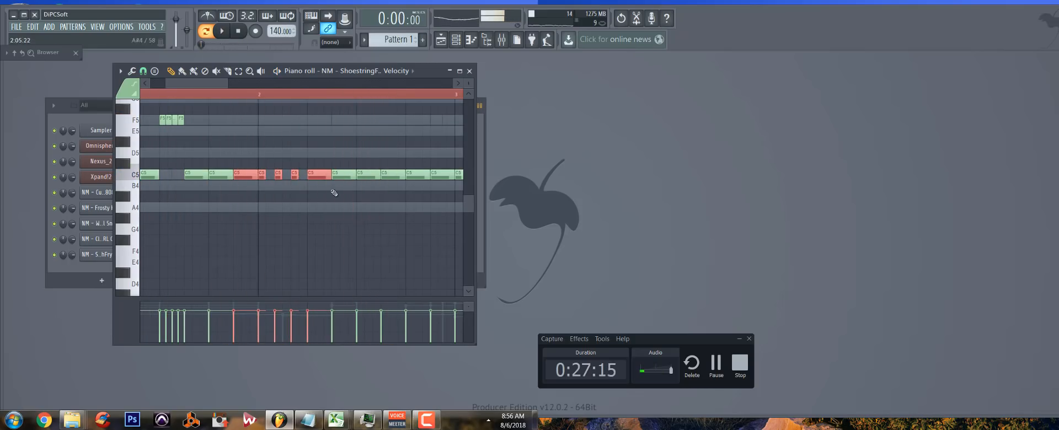
Chop the hi-hat note on beat 3 of bar 2 into three pieces and play it back
click(372, 174)
key(n)
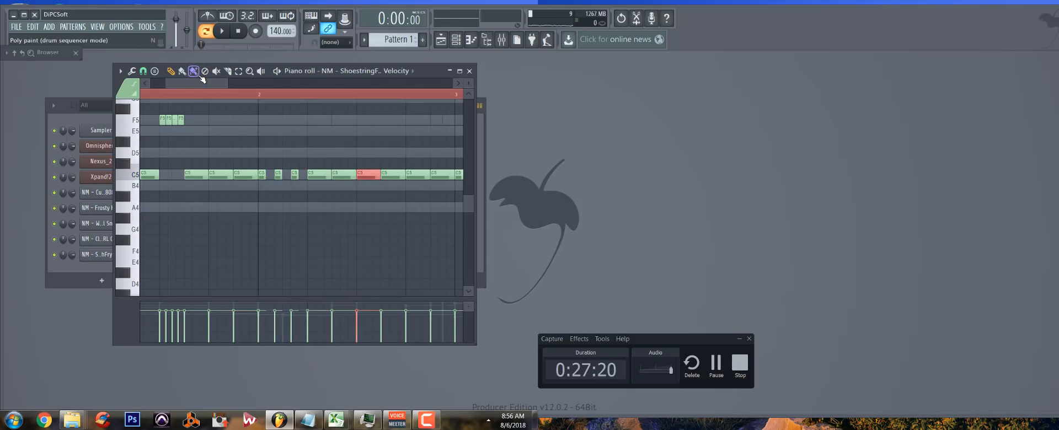
key(space)
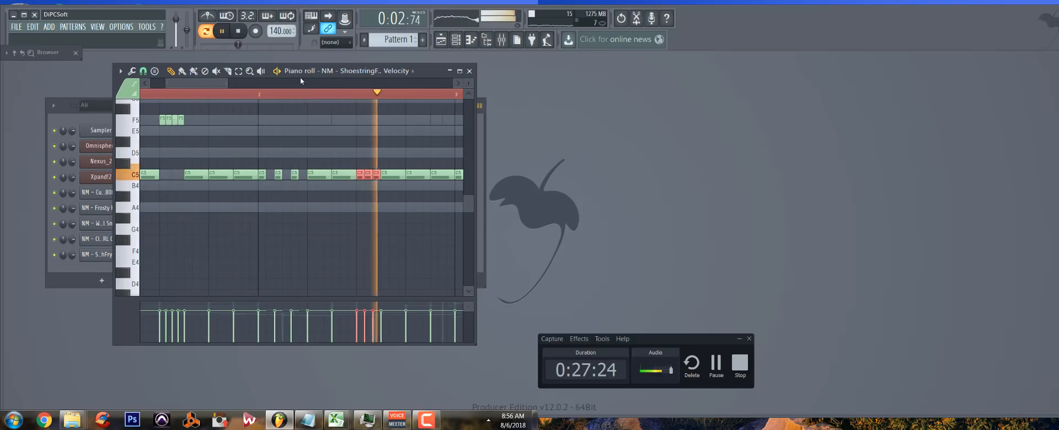
key(space)
Move the three-note hi-hat roll in bar 2 down to G#4 and play the pattern back
drag(362, 177, 364, 227)
scroll(327, 214, down, 2)
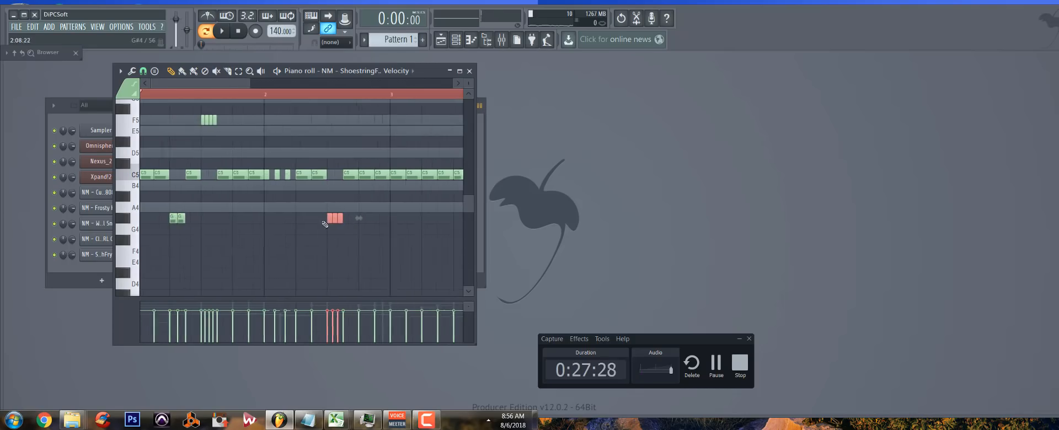
key(space)
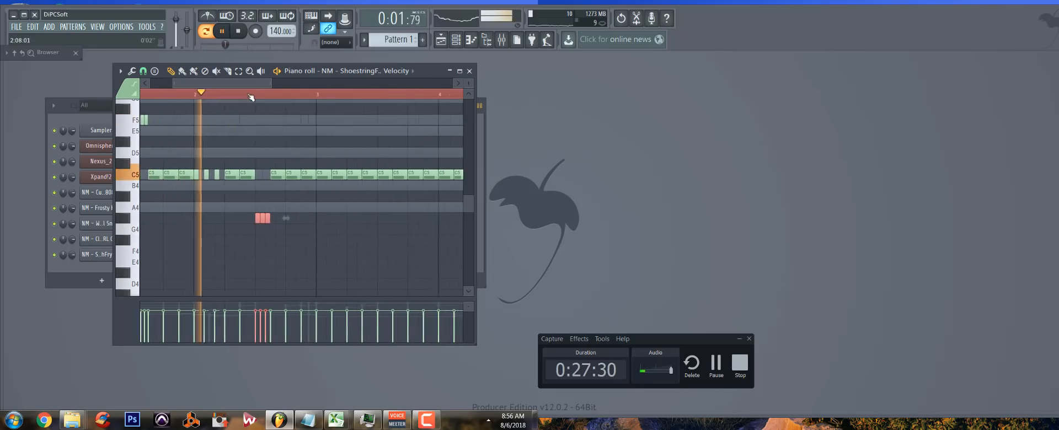
key(space)
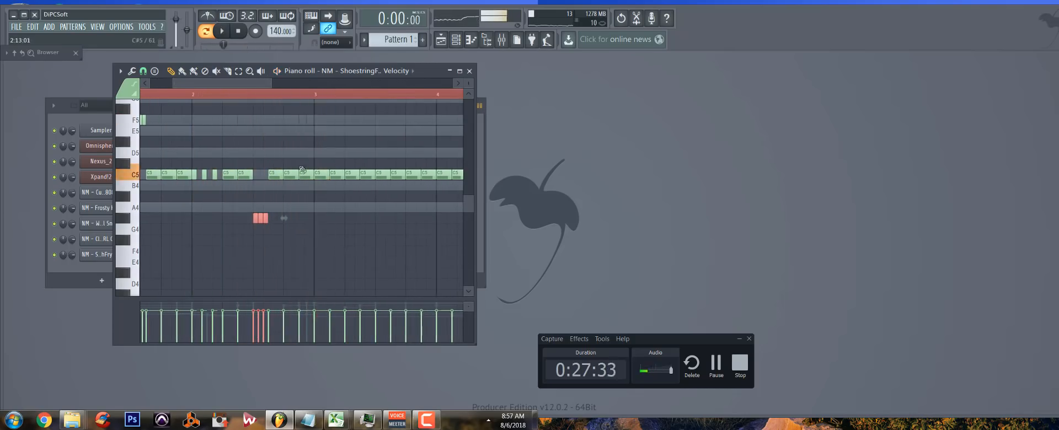
Replace the first two hi-hat notes of bar 3 with three equal notes moved up to E5 and play them back
drag(328, 174, 329, 176)
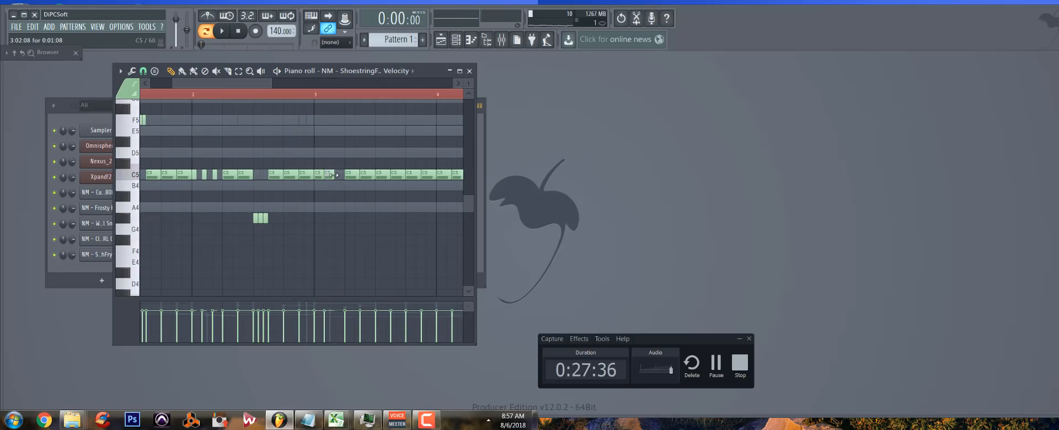
click(338, 175)
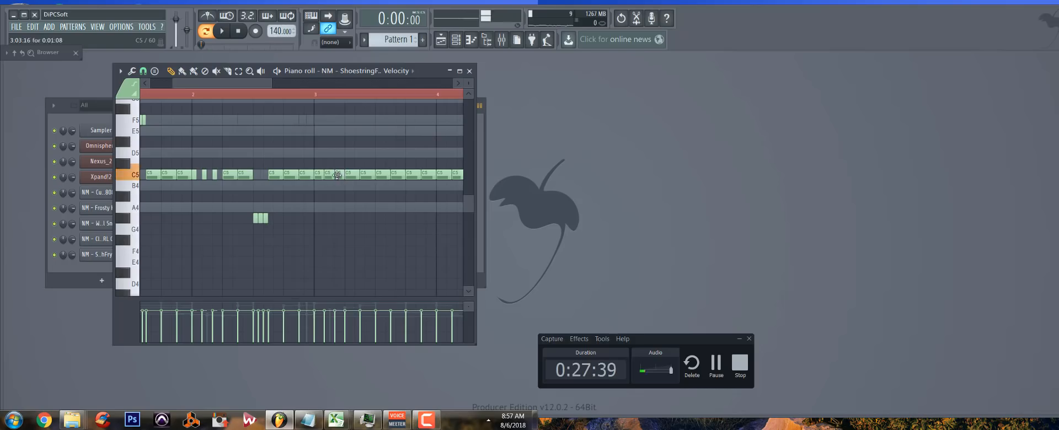
drag(338, 199, 333, 132)
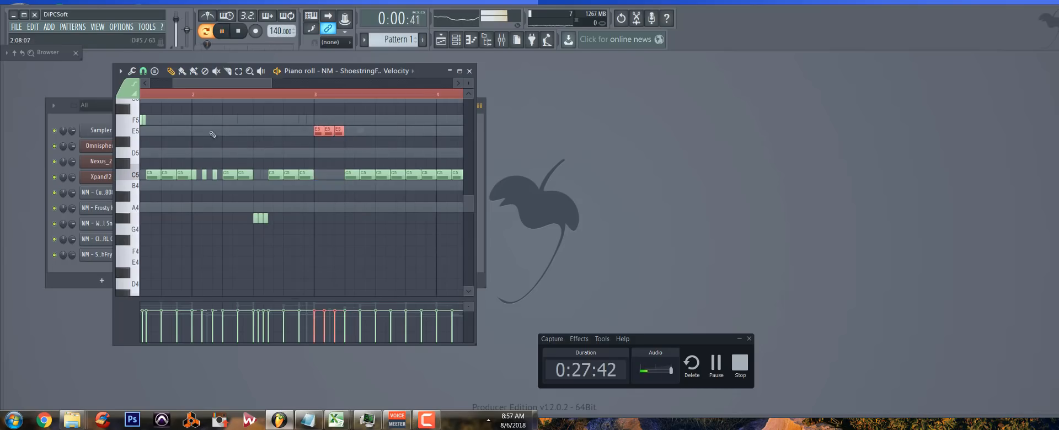
drag(214, 81, 239, 82)
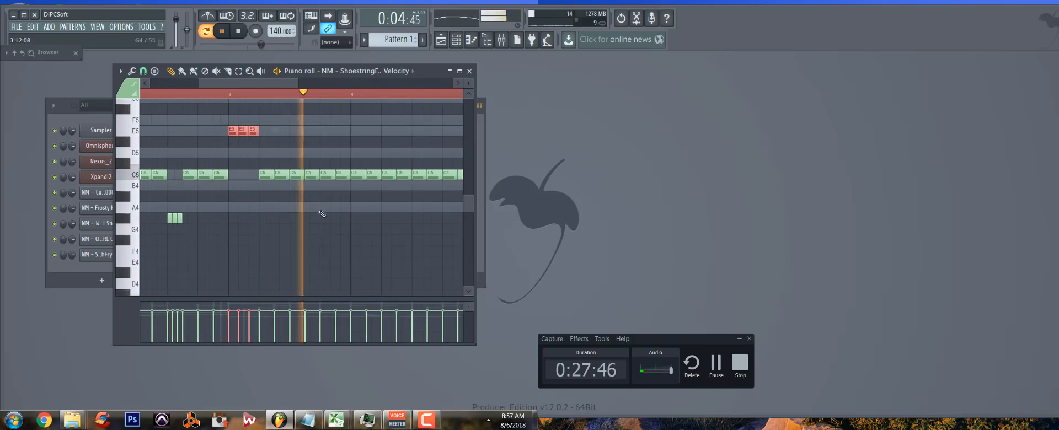
key(space)
Delete the second and fourth hi-hat notes of bar 4 and chop its first note into three pieces
right_click(379, 173)
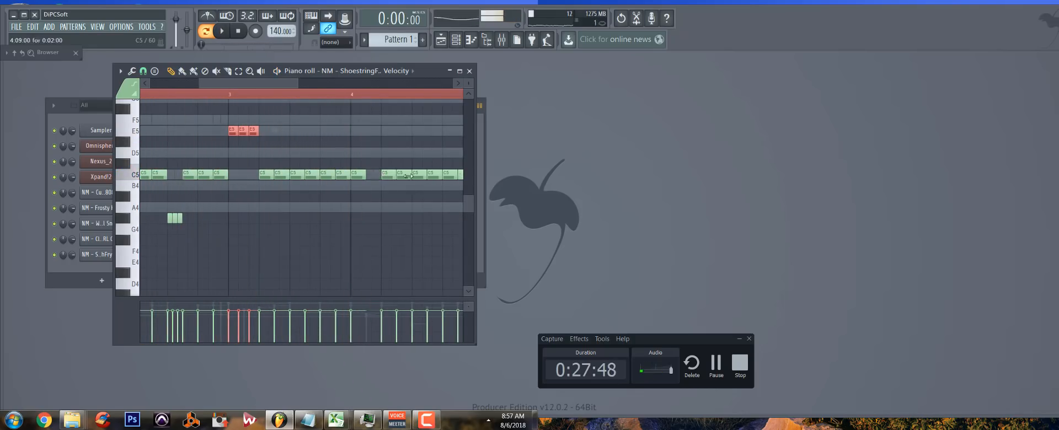
drag(223, 82, 245, 88)
drag(293, 164, 297, 187)
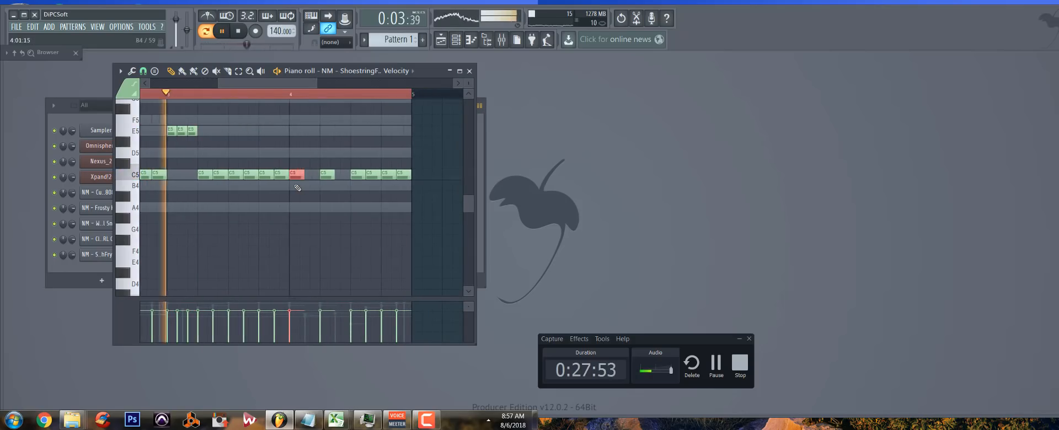
key(ctrl+u)
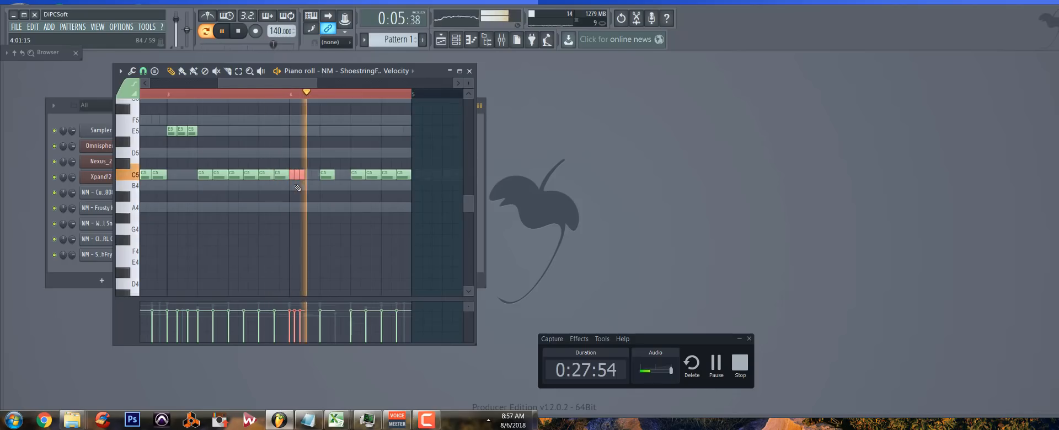
key(space)
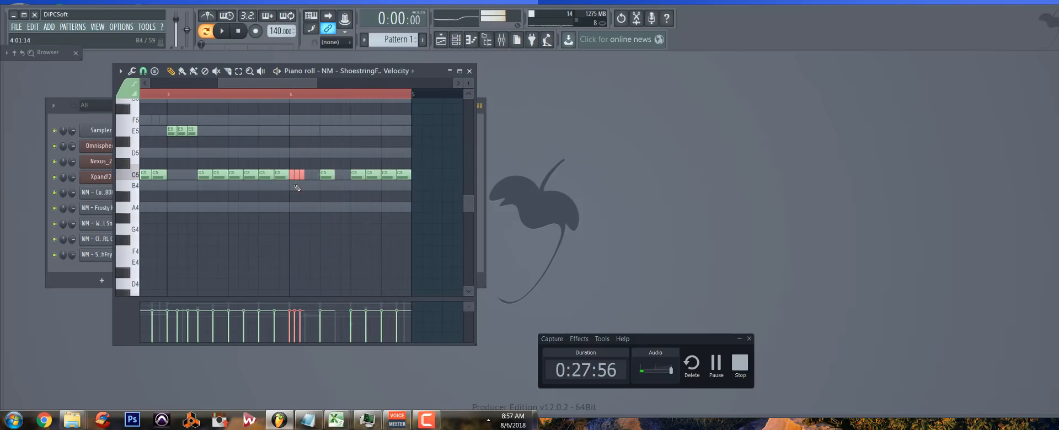
Chop the last hi-hat note of bar 4 into three pieces on A4 and move the bar's opening roll down to F#4
drag(417, 164, 403, 188)
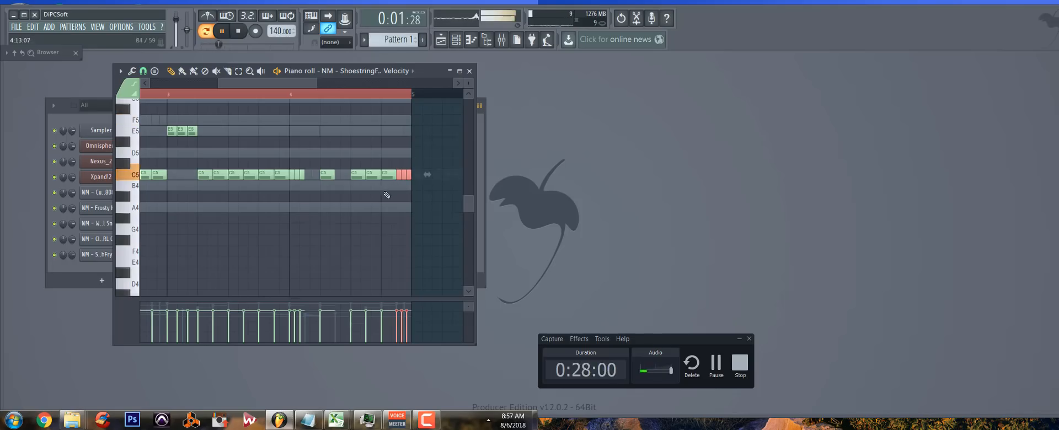
drag(405, 175, 405, 212)
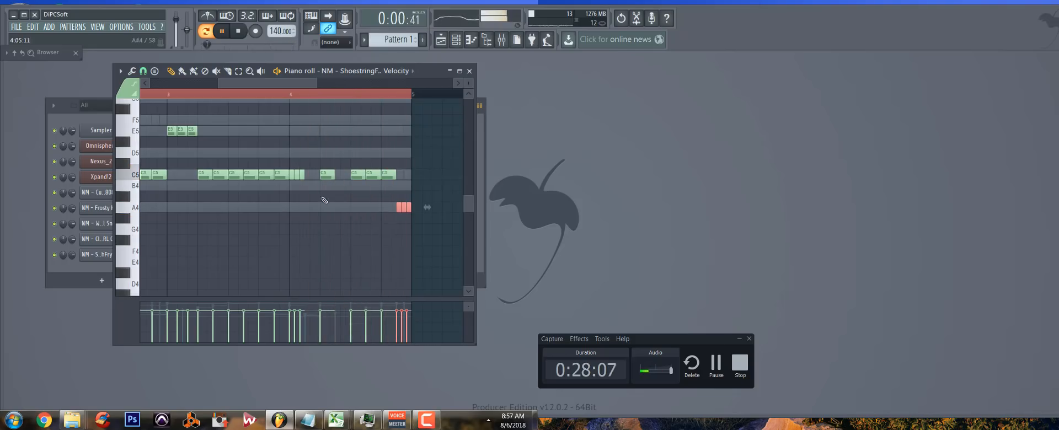
drag(302, 184, 294, 239)
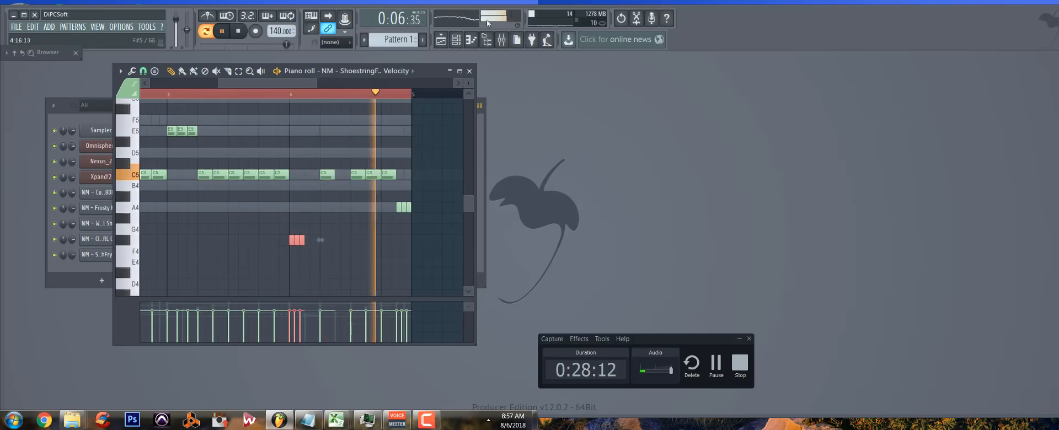
Show the note pan property for the whole hi-hat pattern and stop the playback
click(365, 72)
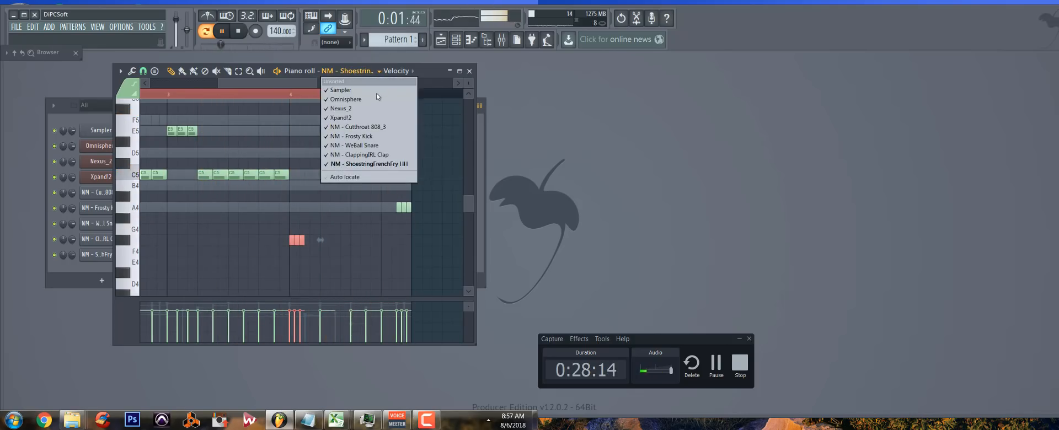
click(404, 70)
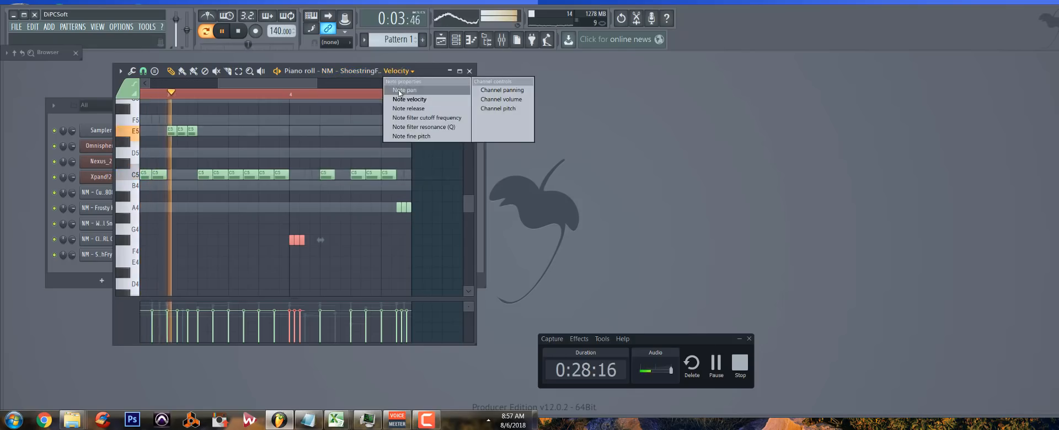
click(402, 90)
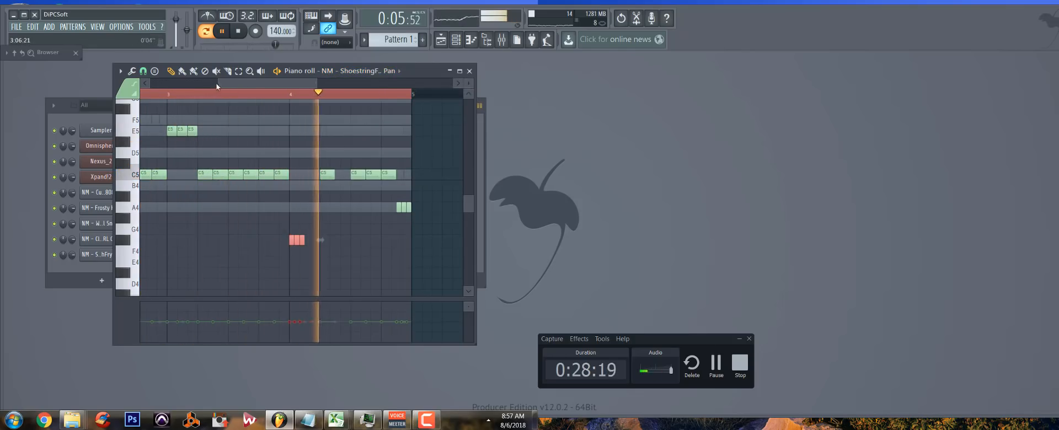
drag(219, 83, 149, 83)
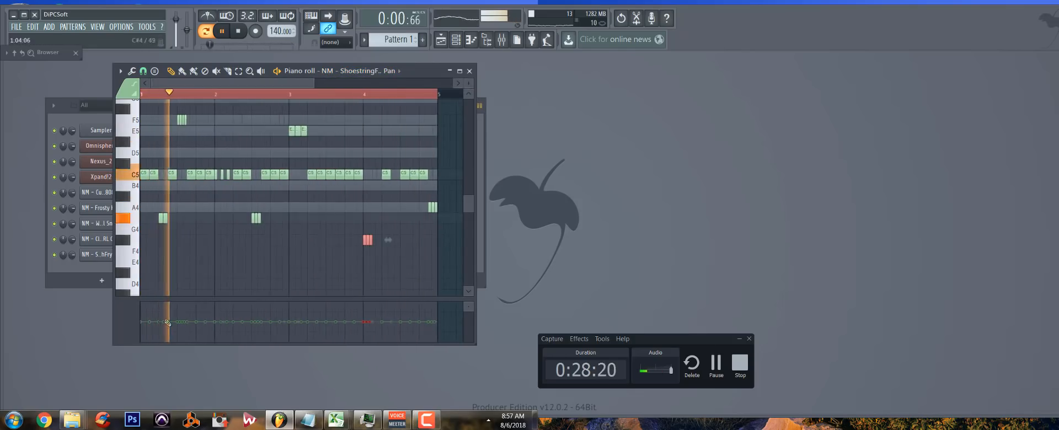
key(space)
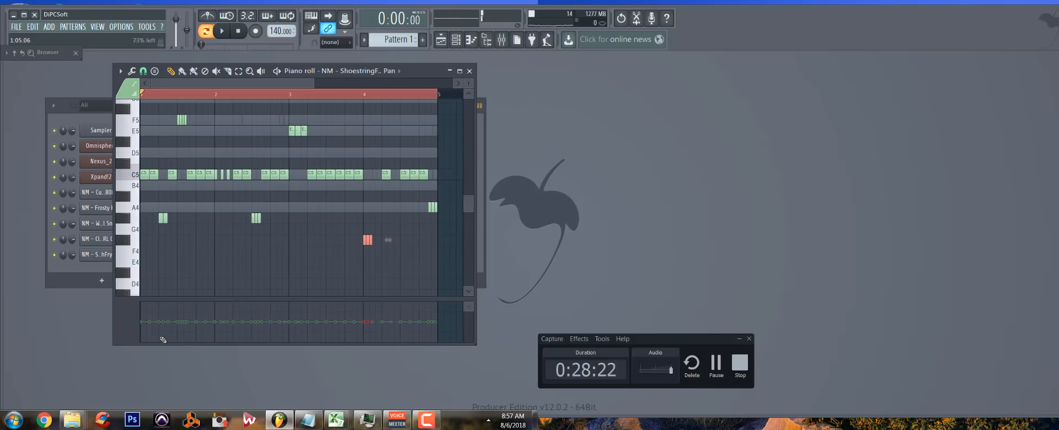
Maximize the hi-hat piano roll on Pattern 2 and try to undo the last pan edit
key(Return)
key(KP_Add)
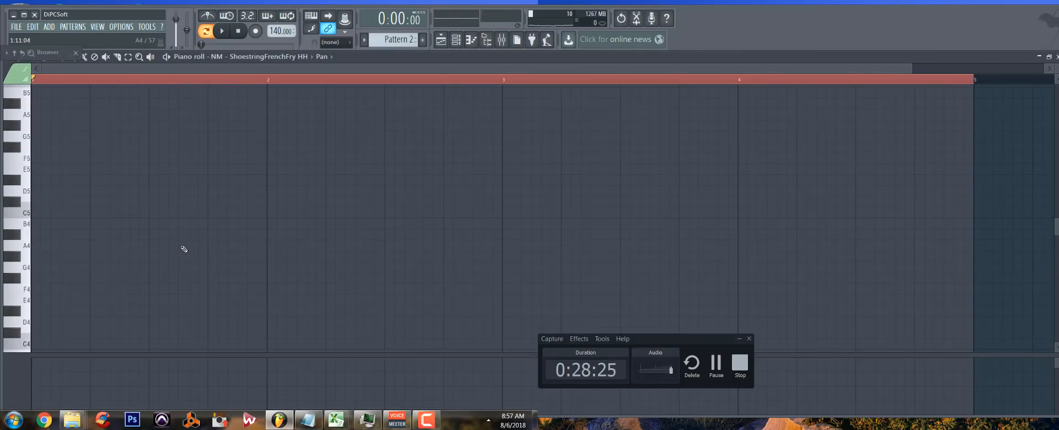
scroll(166, 226, up, 5)
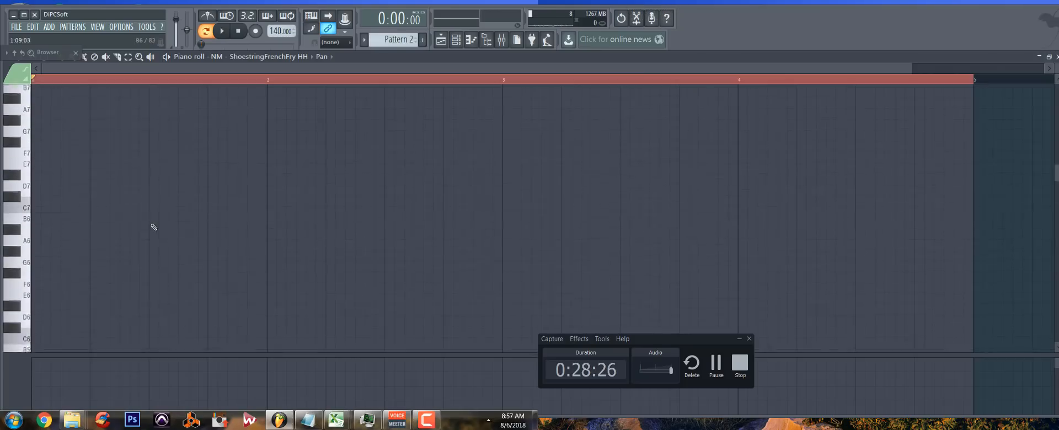
ctrl+scroll(153, 227, down, 1)
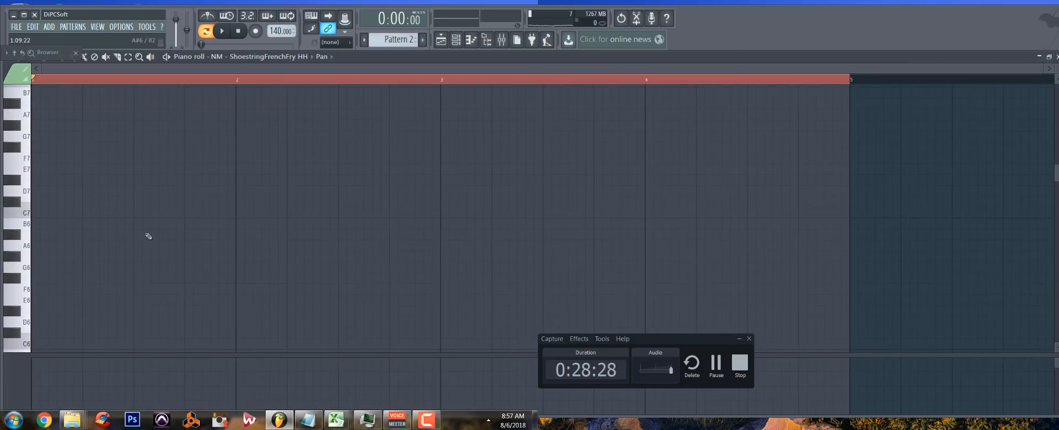
key(ctrl+z)
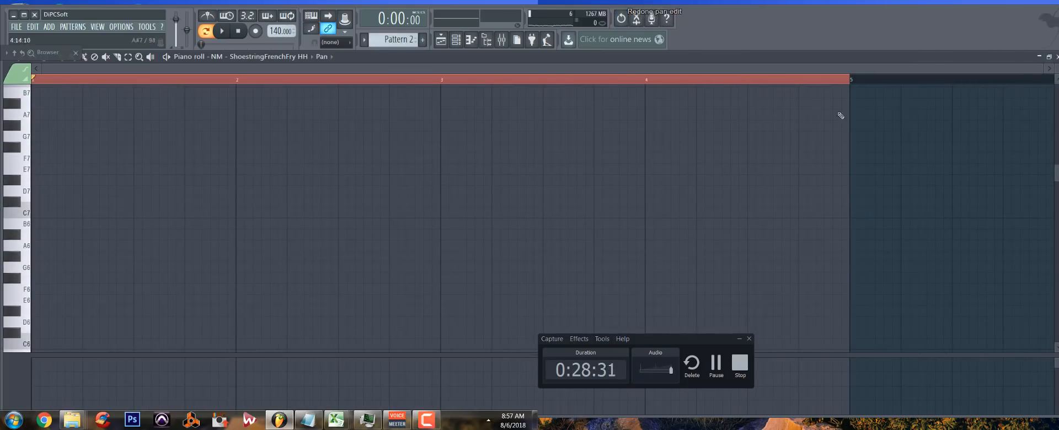
Return to Pattern 1 and show the note pan property in the ShoestringFrenchFry hi-hat's piano roll
scroll(763, 182, up, 3)
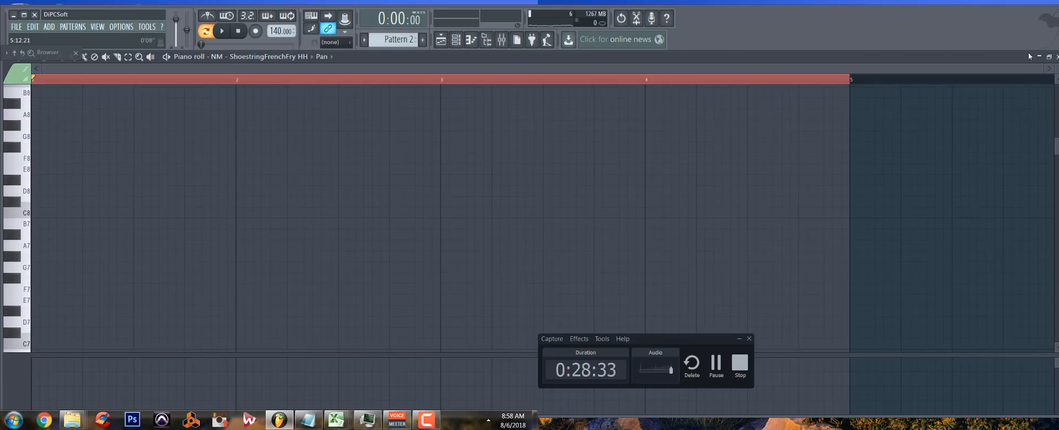
click(1055, 57)
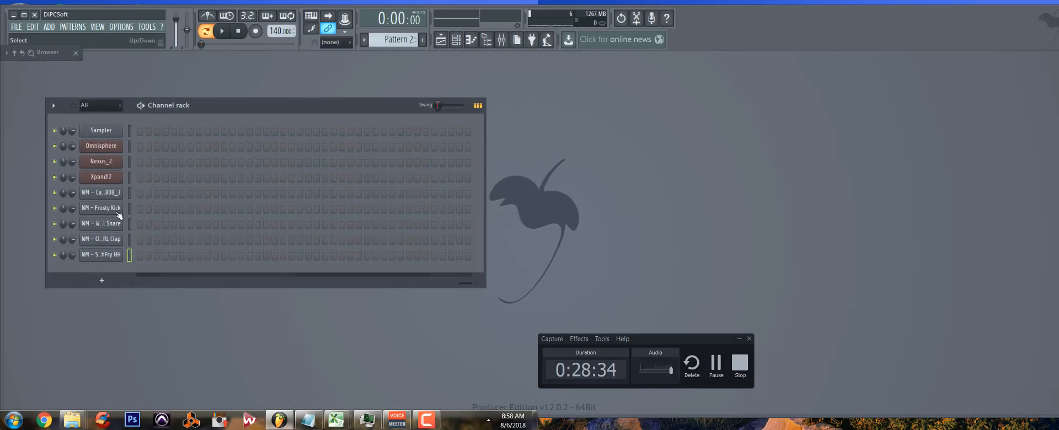
scroll(405, 40, down, 1)
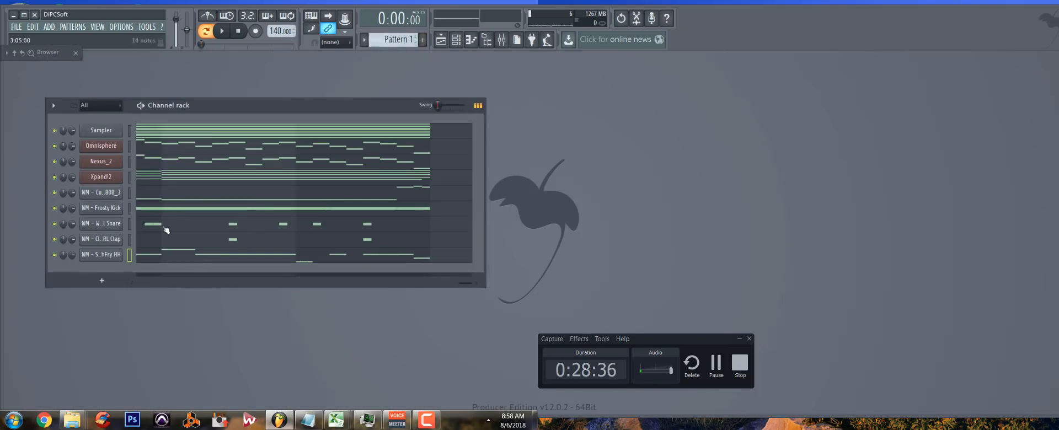
click(171, 254)
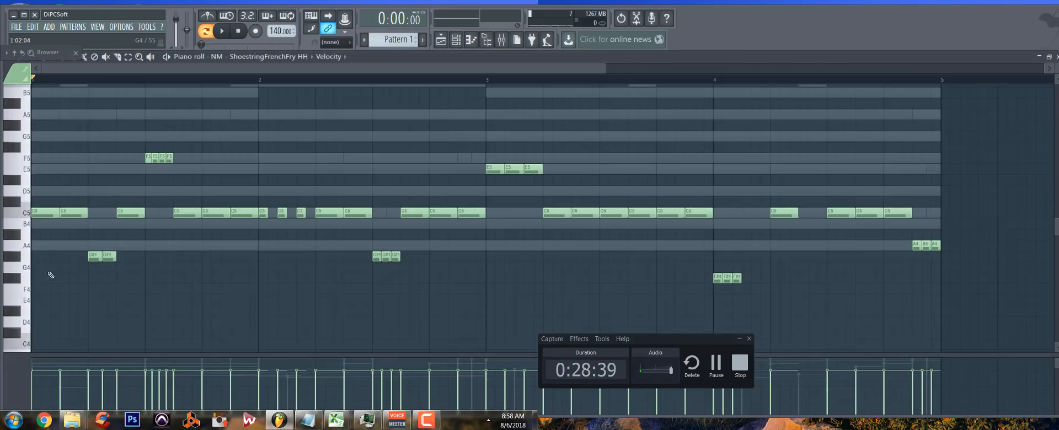
click(333, 56)
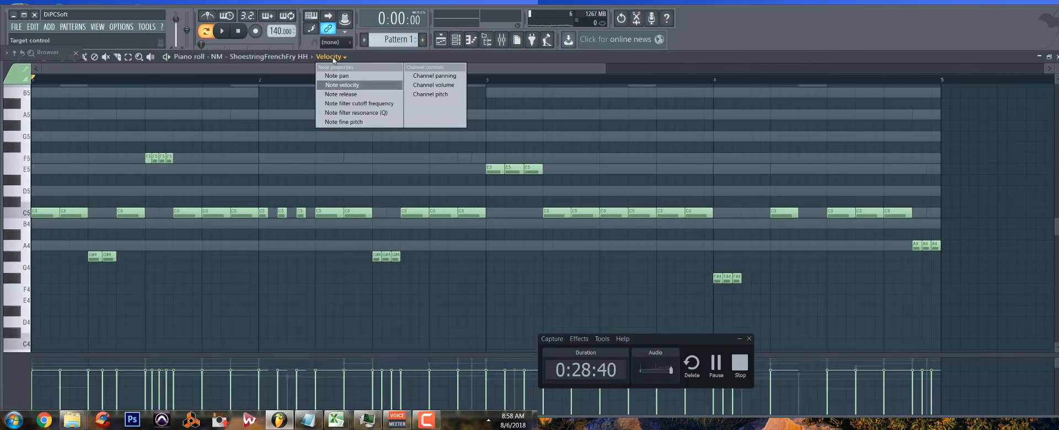
click(338, 76)
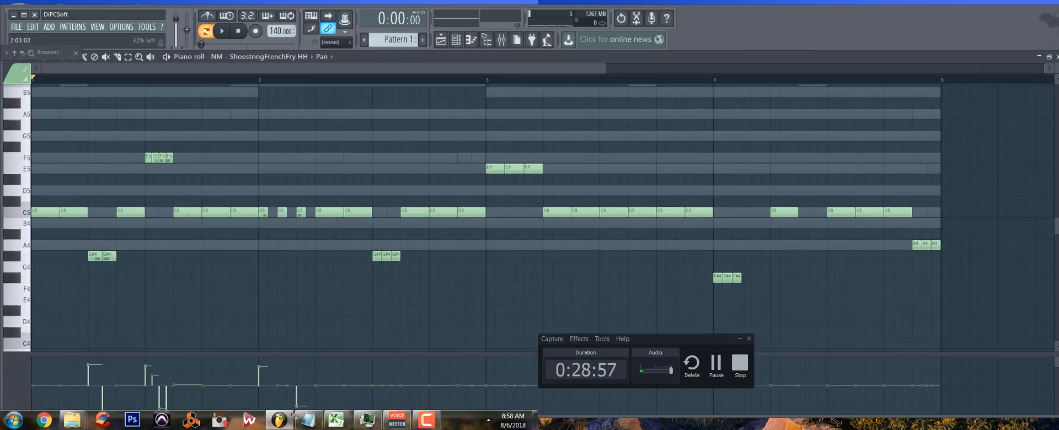
Alternate the panning right and left across the G#4 hi-hat roll in bar 2 and the E5 roll opening bar 3
scroll(235, 343, down, 5)
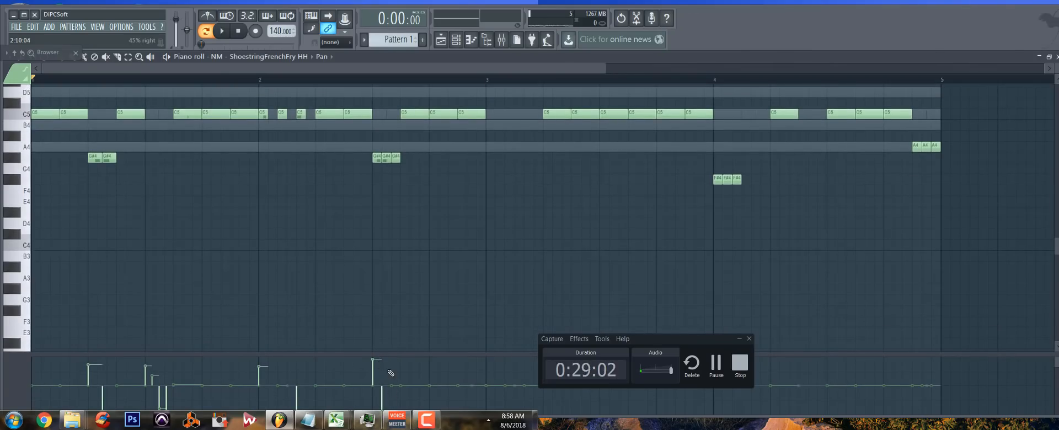
drag(392, 366, 393, 364)
drag(293, 71, 376, 109)
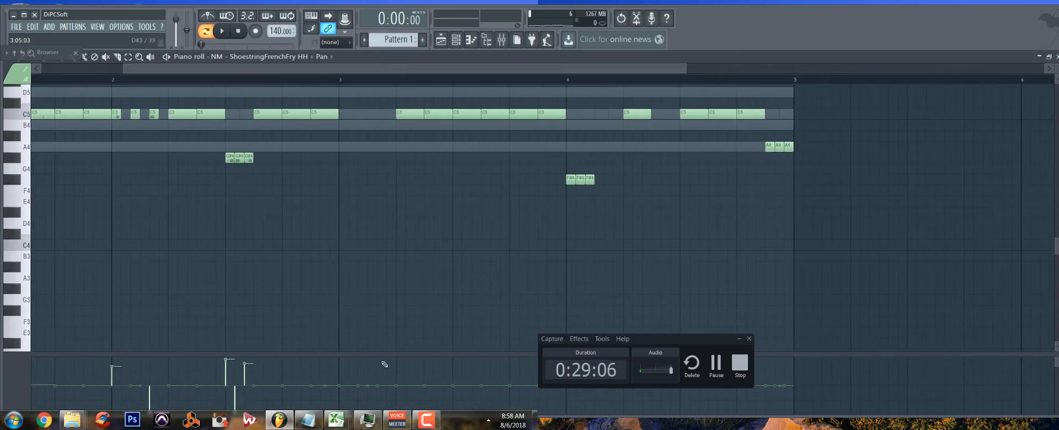
scroll(343, 336, up, 4)
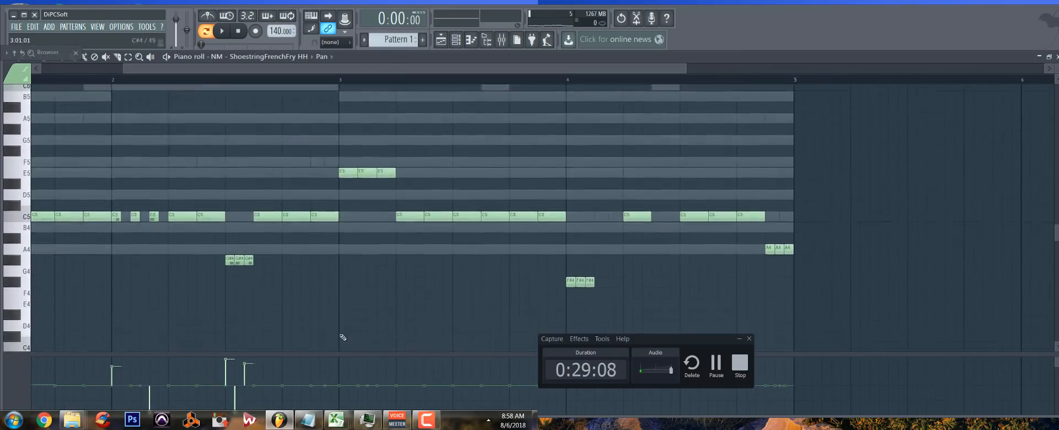
scroll(343, 336, down, 1)
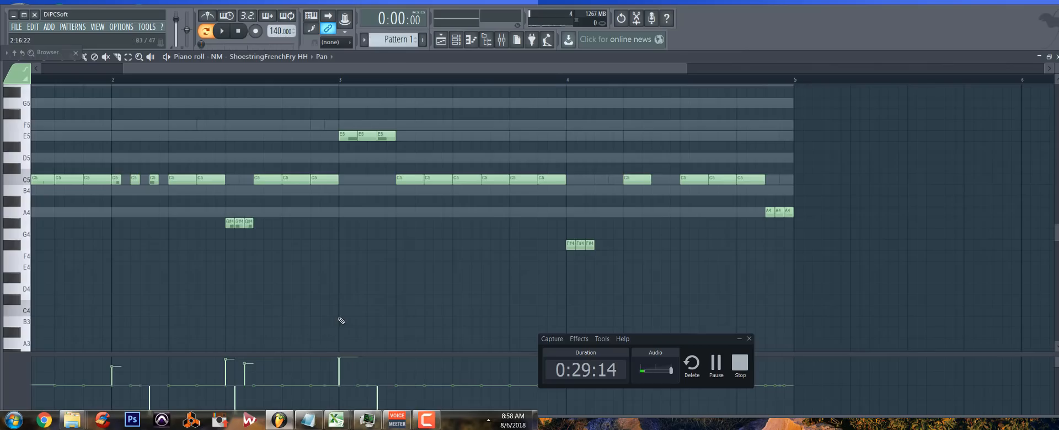
Pan the notes of bar 4's opening F#4 roll and closing A4 roll to alternating sides
scroll(341, 321, down, 5)
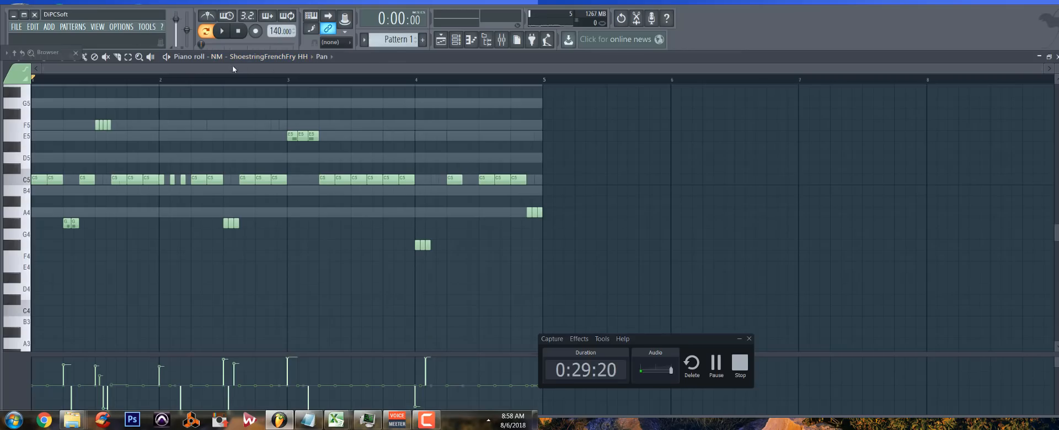
drag(233, 65, 383, 319)
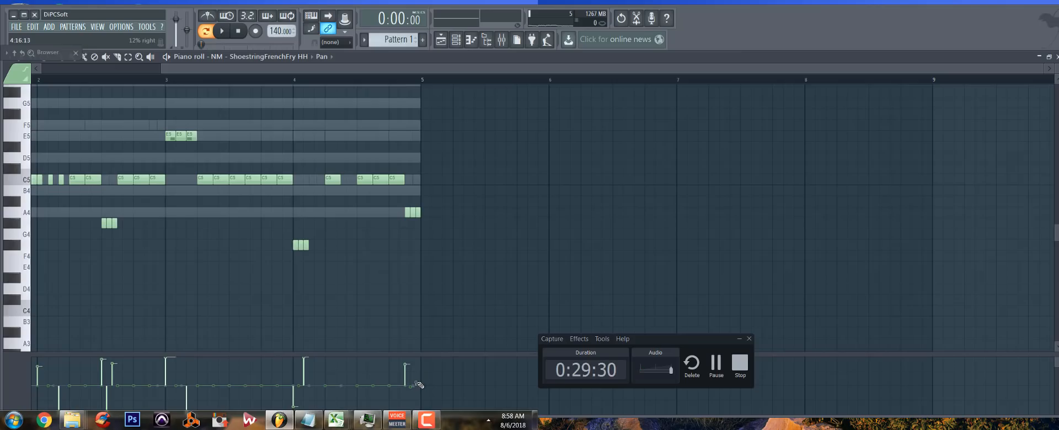
click(423, 422)
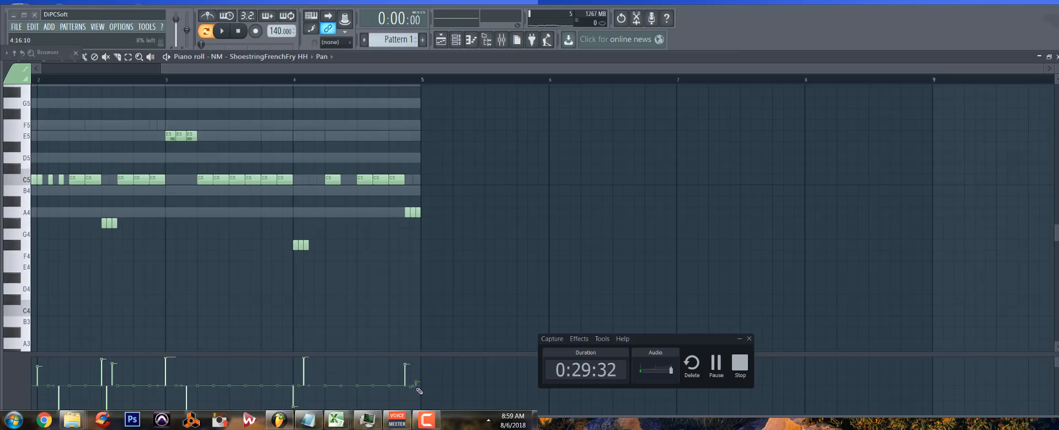
drag(418, 391, 420, 427)
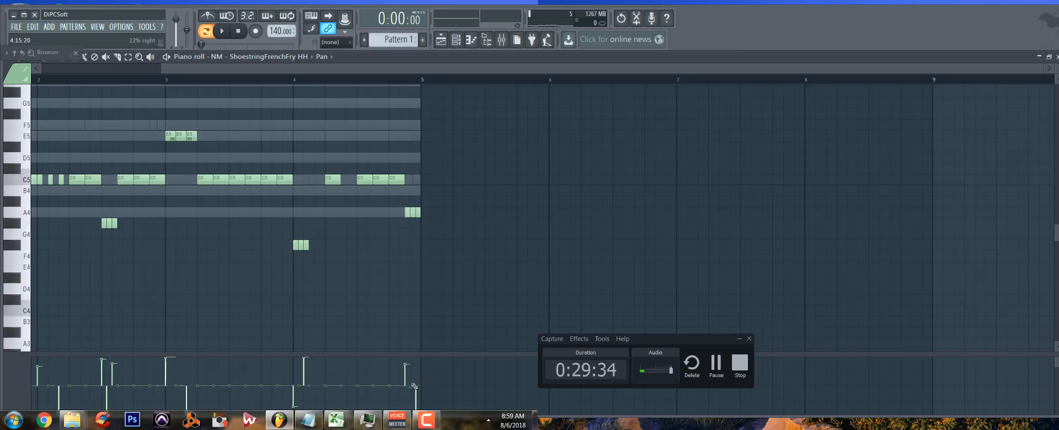
Play the pattern and lower the mixer levels of the hi-hat to about -21.7 dB and Insert 11 to about -8.1 dB
click(1050, 57)
key(space)
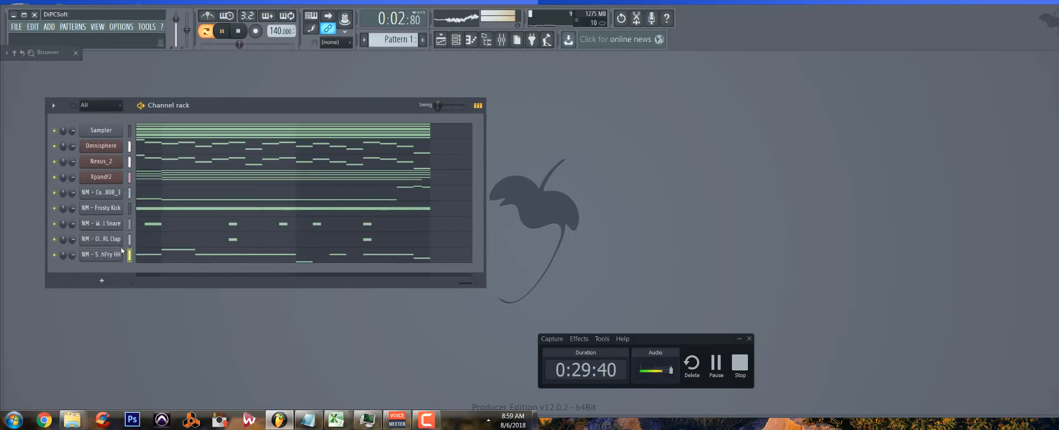
click(103, 254)
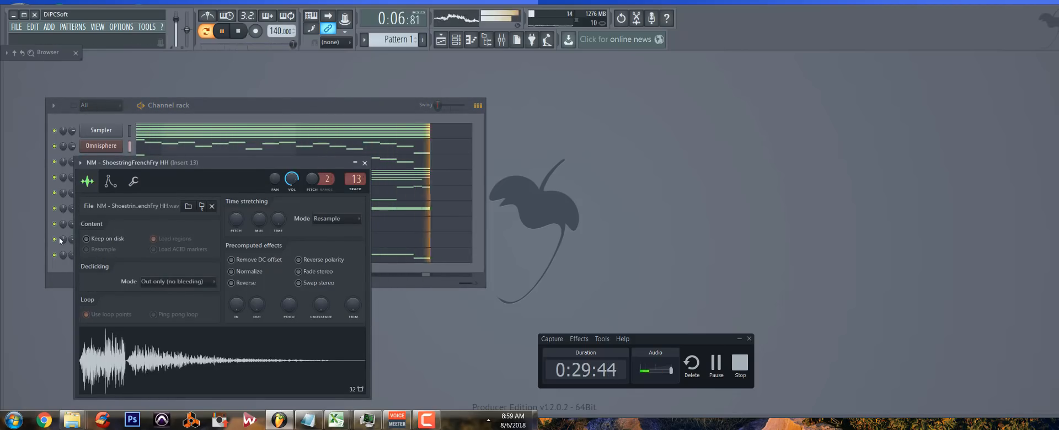
click(502, 39)
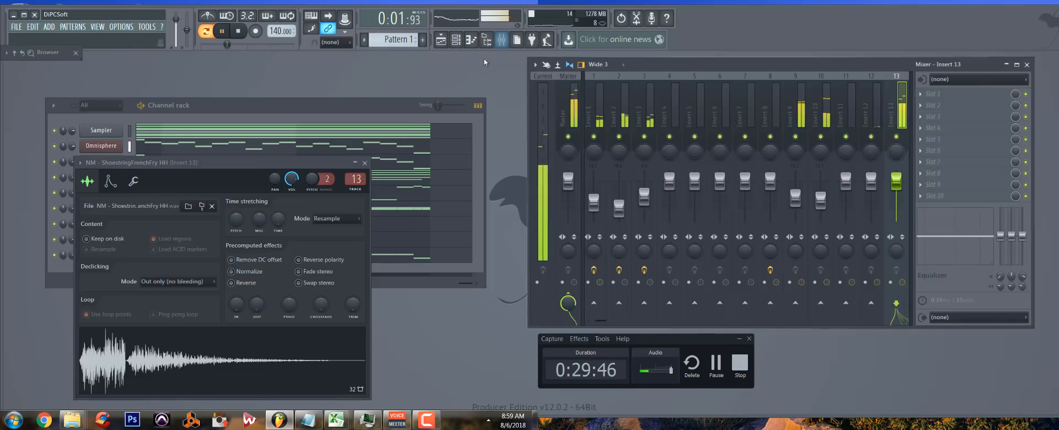
drag(896, 181, 897, 215)
drag(845, 179, 845, 195)
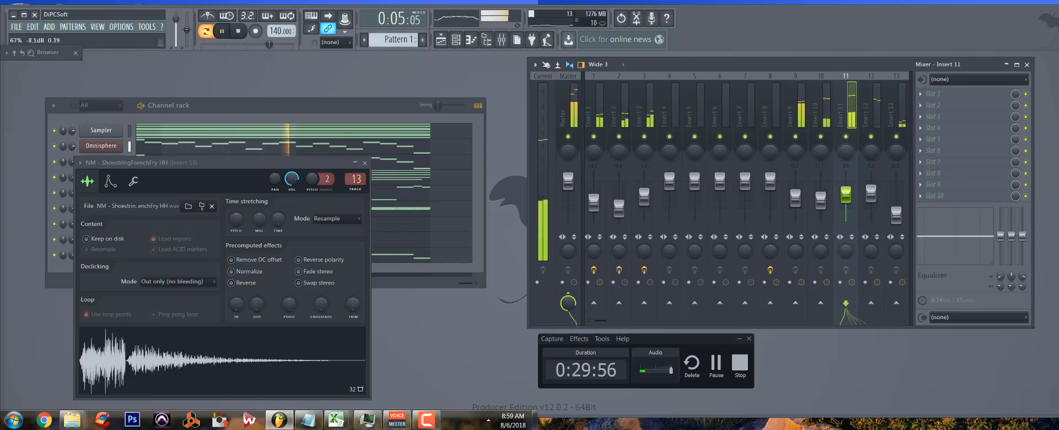
drag(896, 215, 897, 213)
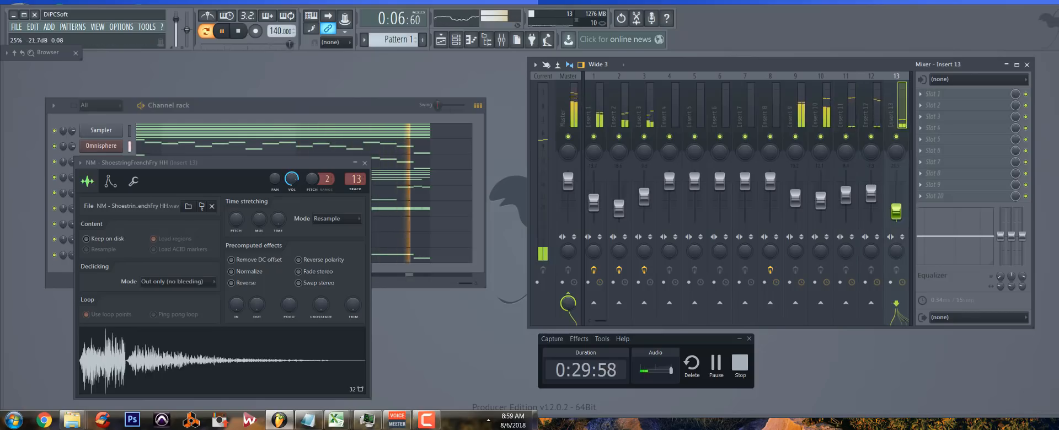
Load Gross Beat into slot 2 of the hi-hat's mixer track and apply its TM88 Grossbeat preset
click(921, 130)
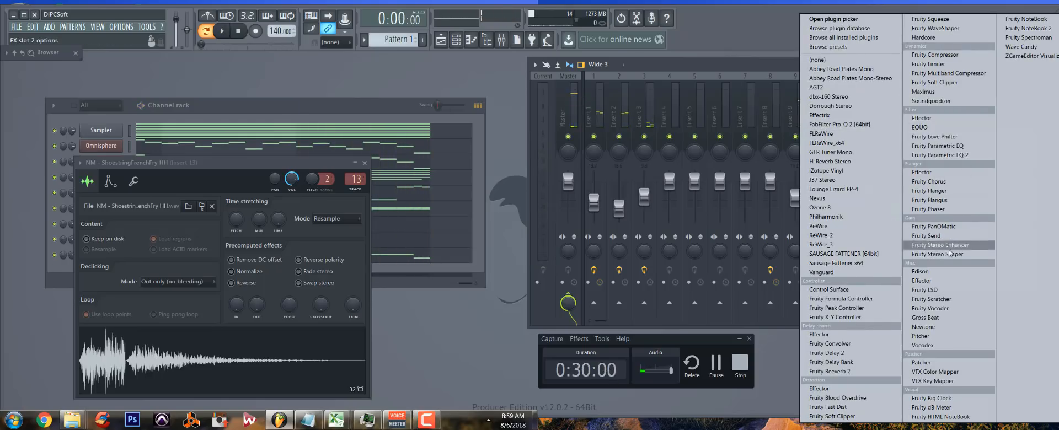
click(927, 318)
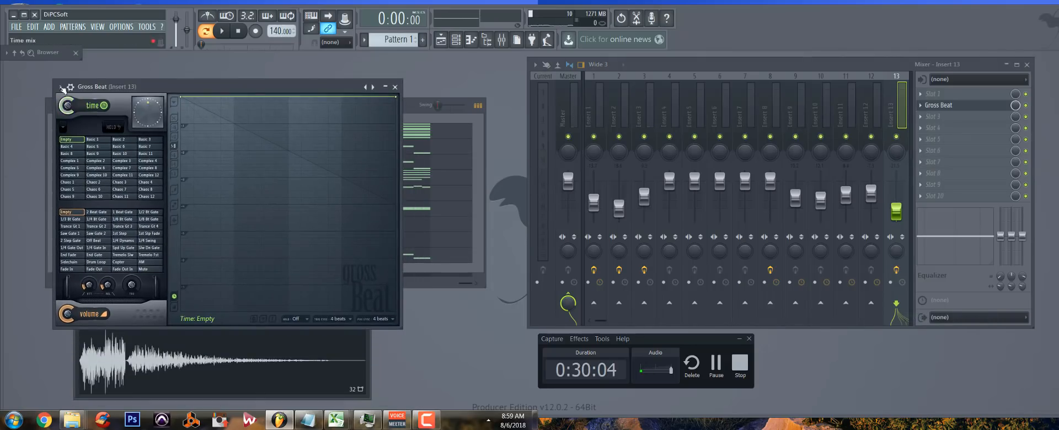
click(62, 87)
mouse_move(110, 116)
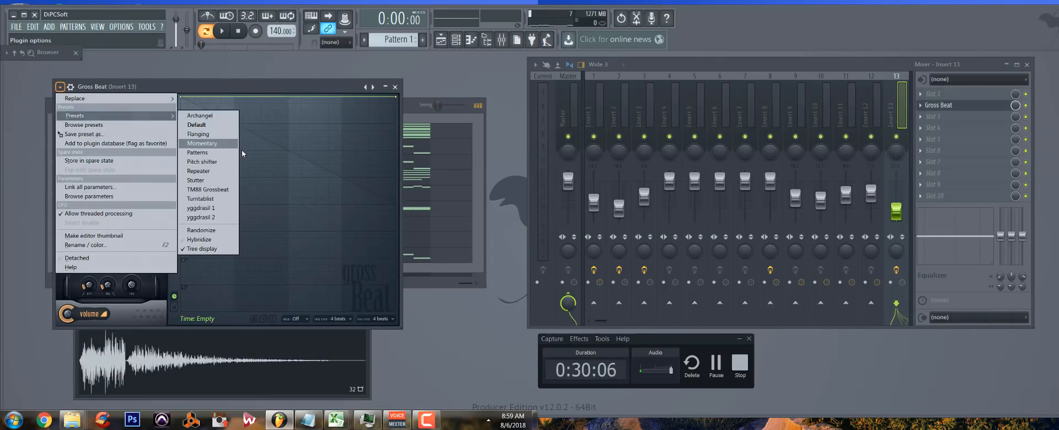
click(213, 190)
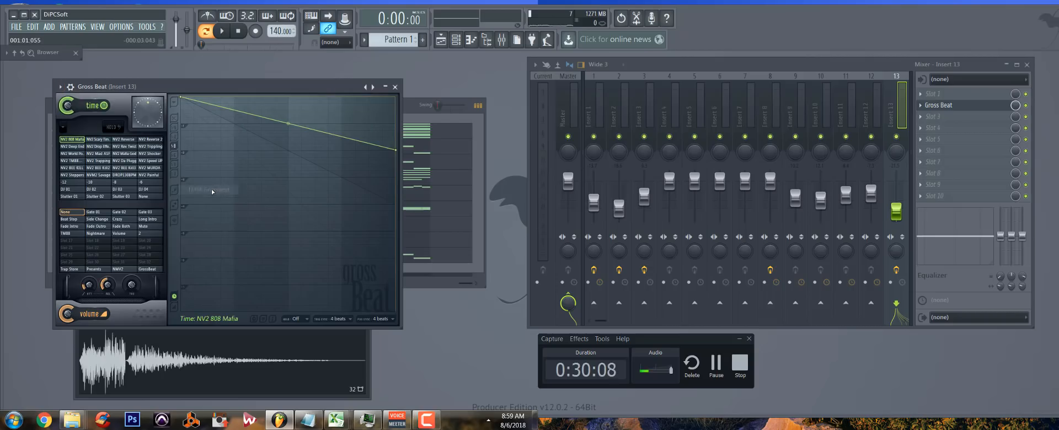
Reduce Gross Beat's mix amount on the hi-hat track during playback and close the plugin and hi-hat channel windows
key(space)
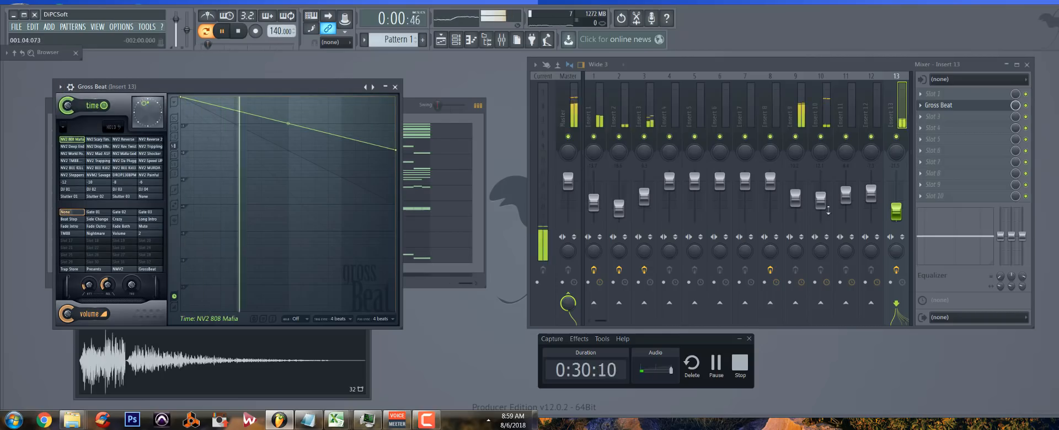
drag(1017, 108, 1016, 150)
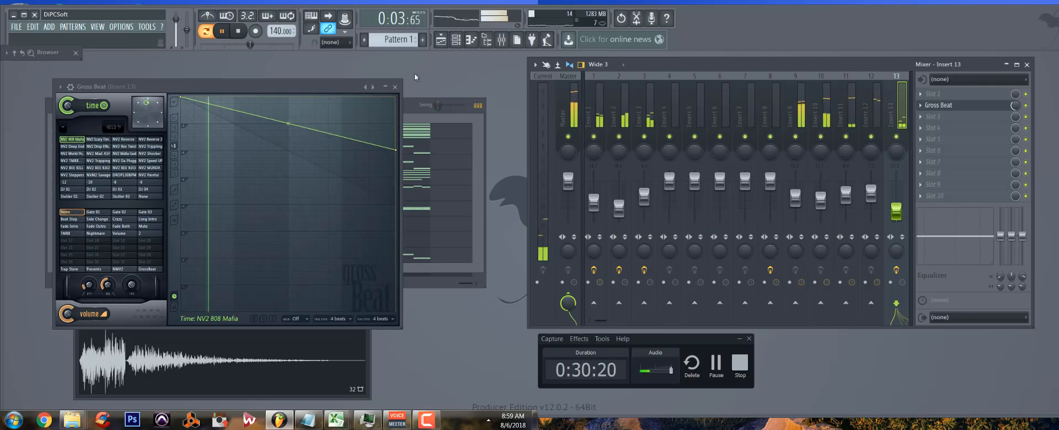
click(396, 88)
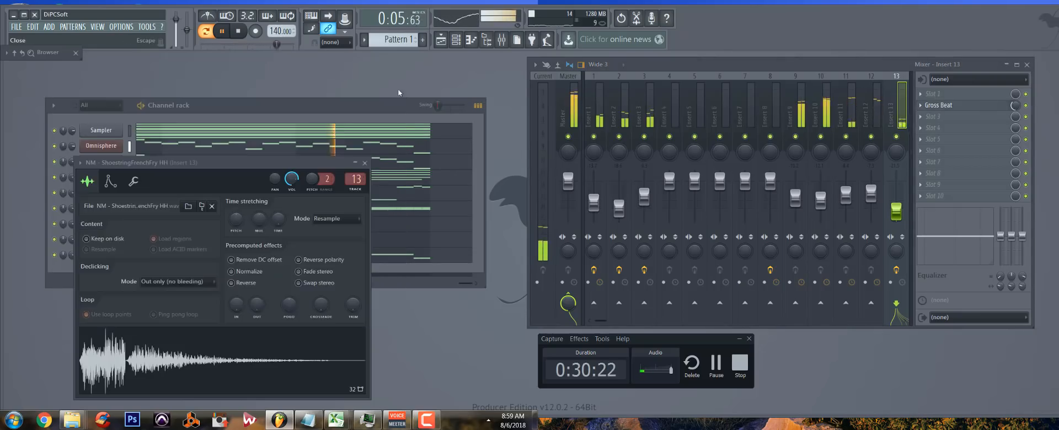
click(364, 163)
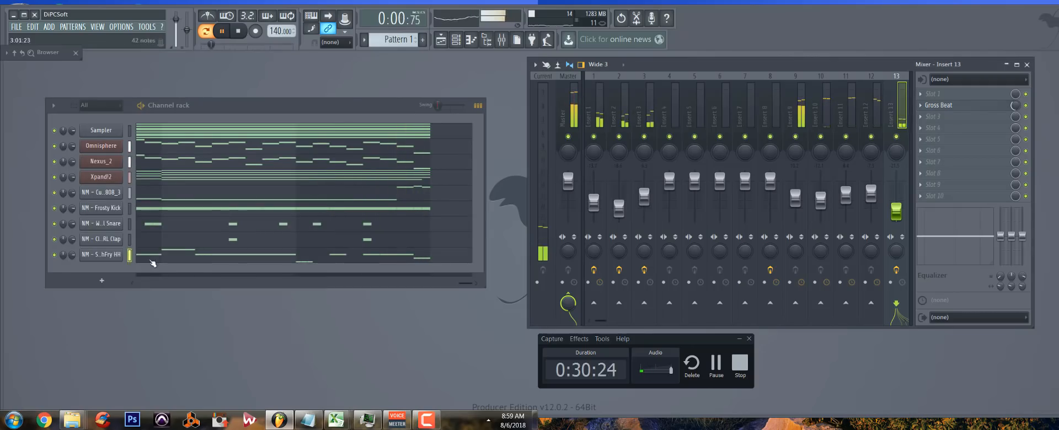
Preview the Magma kit's open hats from NM - Bucks OH to NM - Weewoop OH against the playing pattern, and stop playback
click(108, 243)
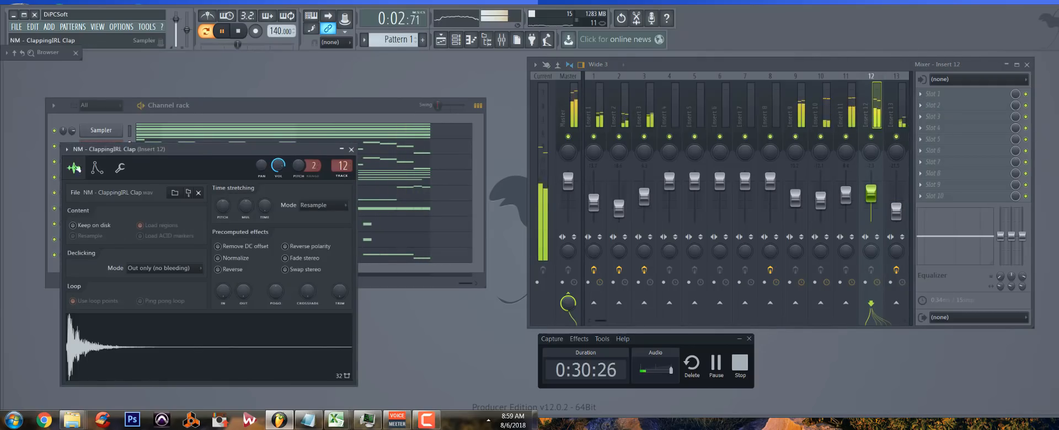
click(63, 56)
click(61, 222)
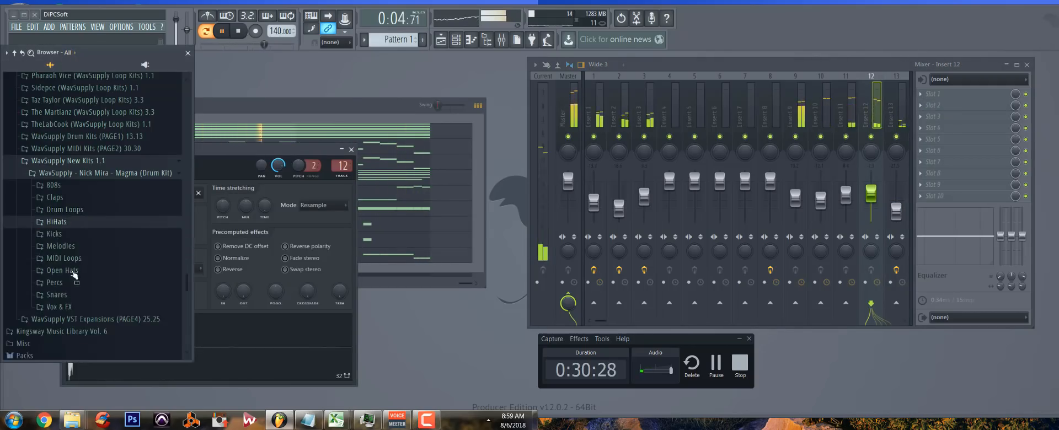
click(66, 270)
click(69, 275)
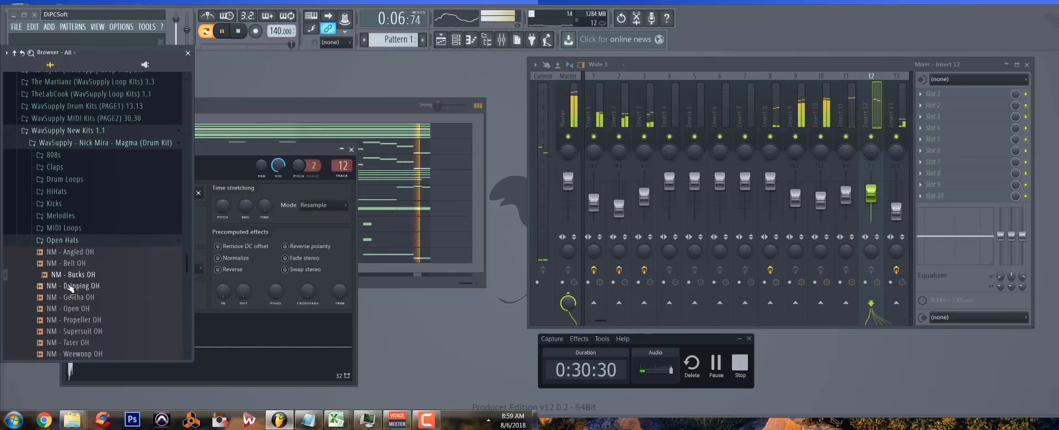
click(69, 286)
click(70, 298)
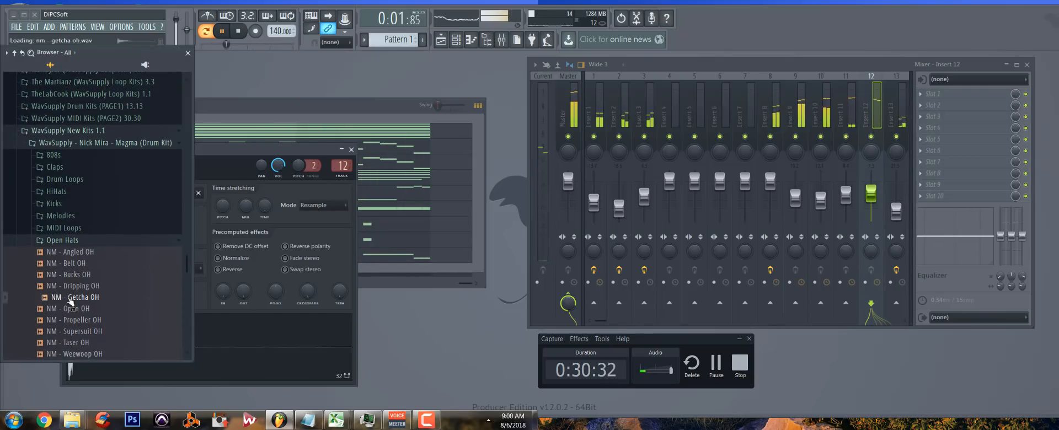
click(67, 309)
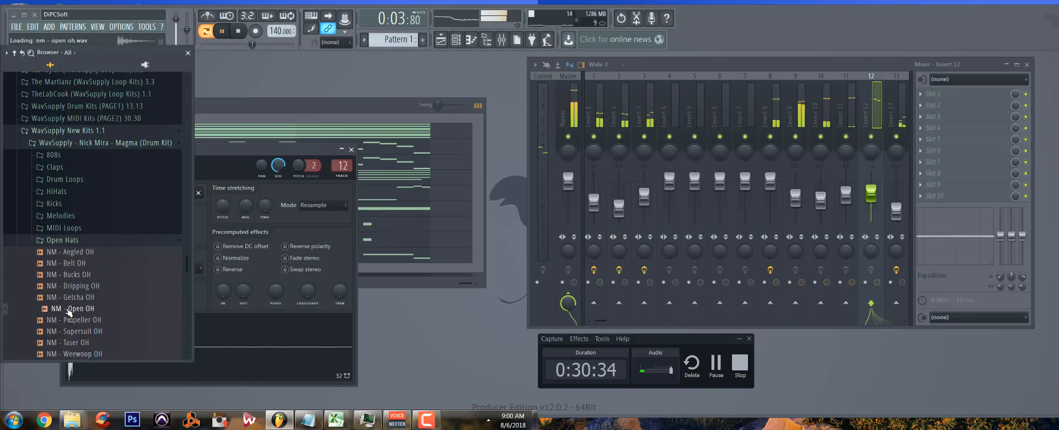
click(72, 320)
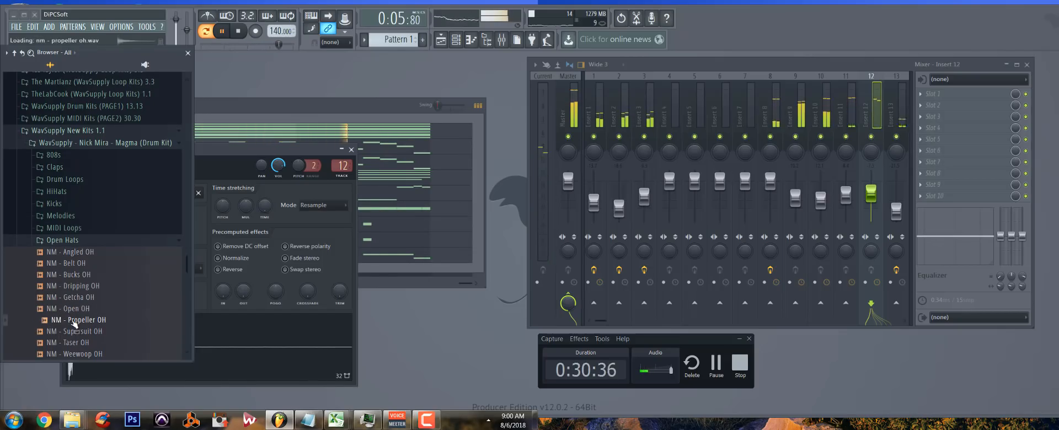
click(76, 331)
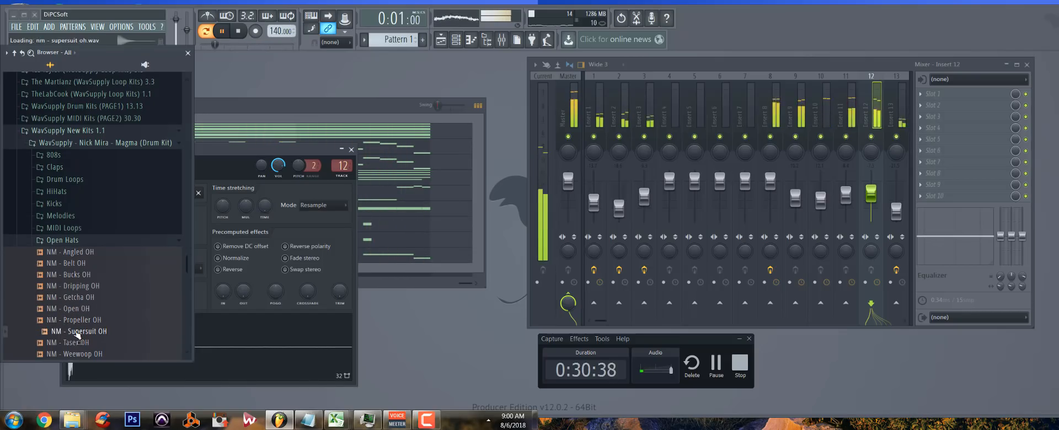
click(77, 344)
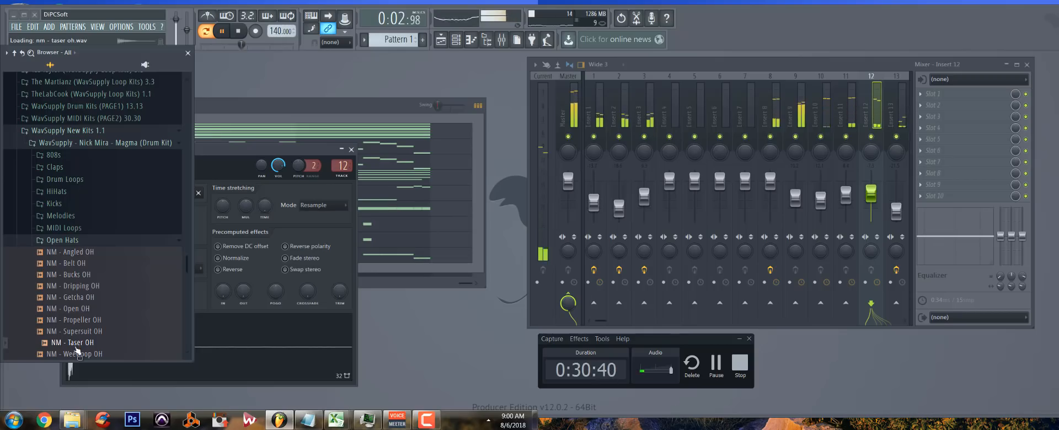
click(83, 356)
key(space)
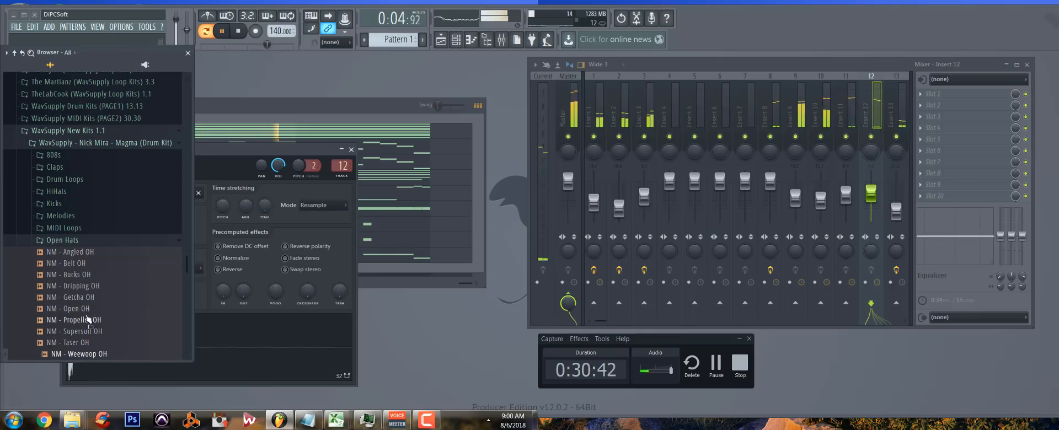
Audition the Magma kit's open hats again with playback stopped, comparing Angled OH, Bucks OH and Open OH
click(80, 274)
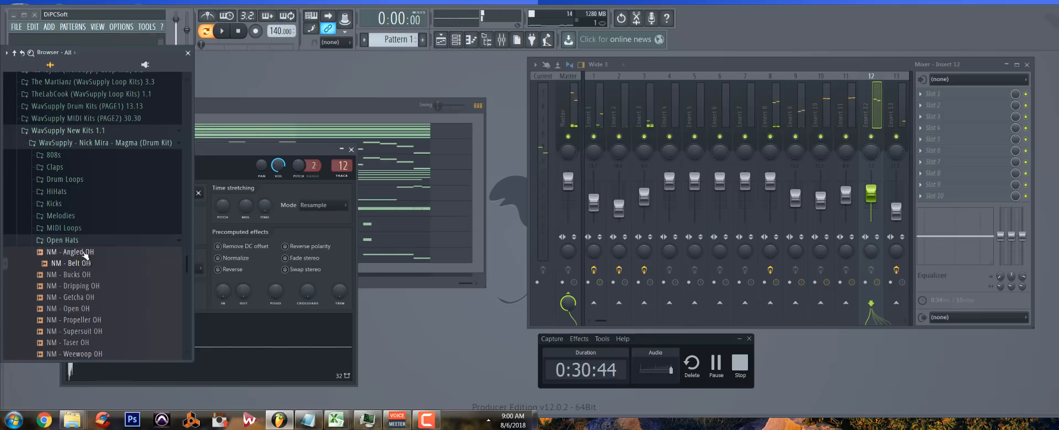
click(83, 286)
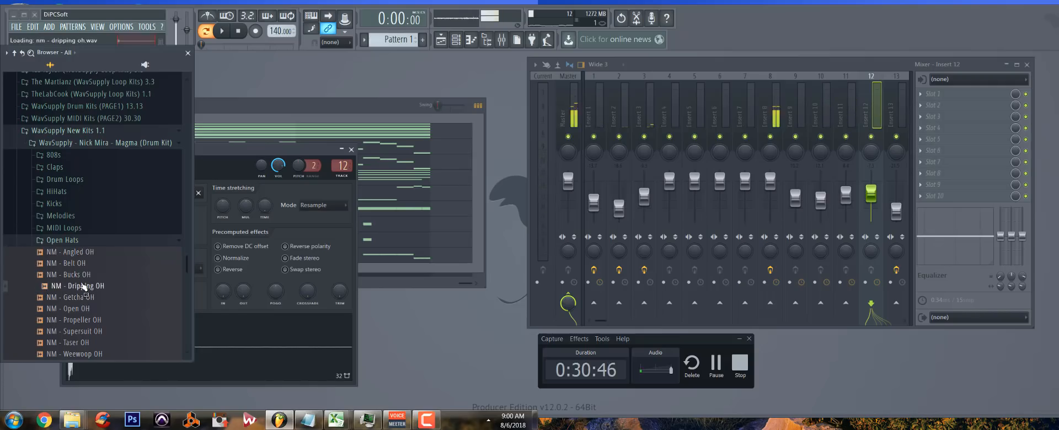
key(Down)
click(78, 309)
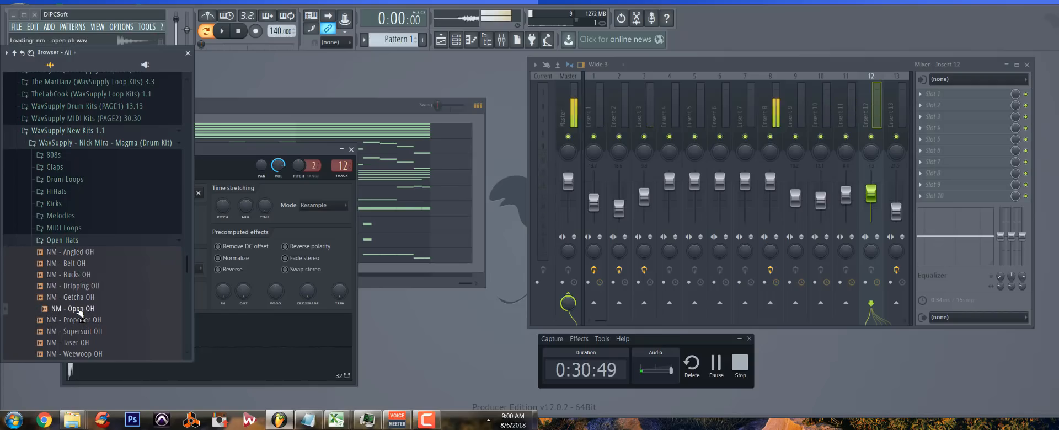
click(82, 321)
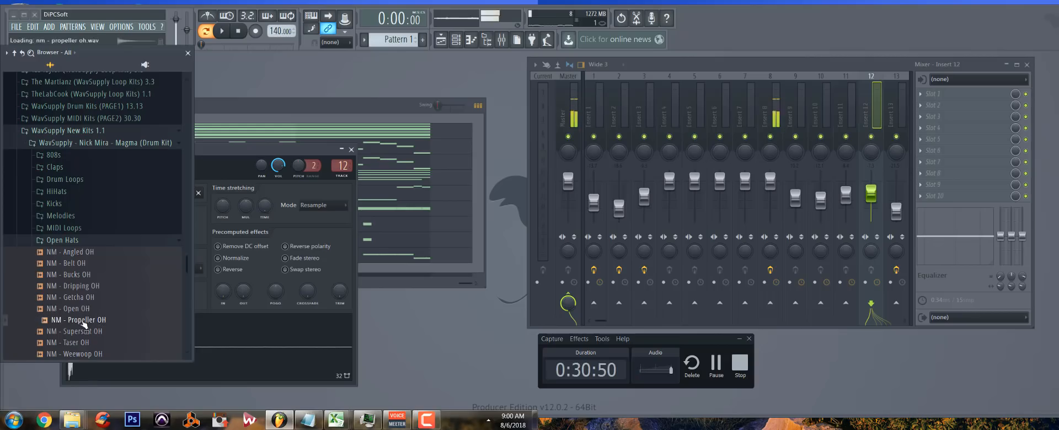
click(82, 332)
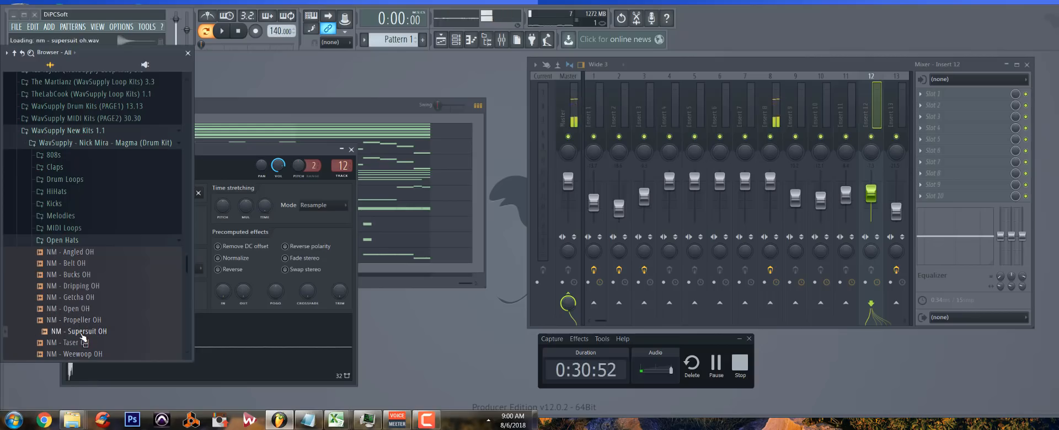
click(82, 343)
scroll(80, 356, down, 3)
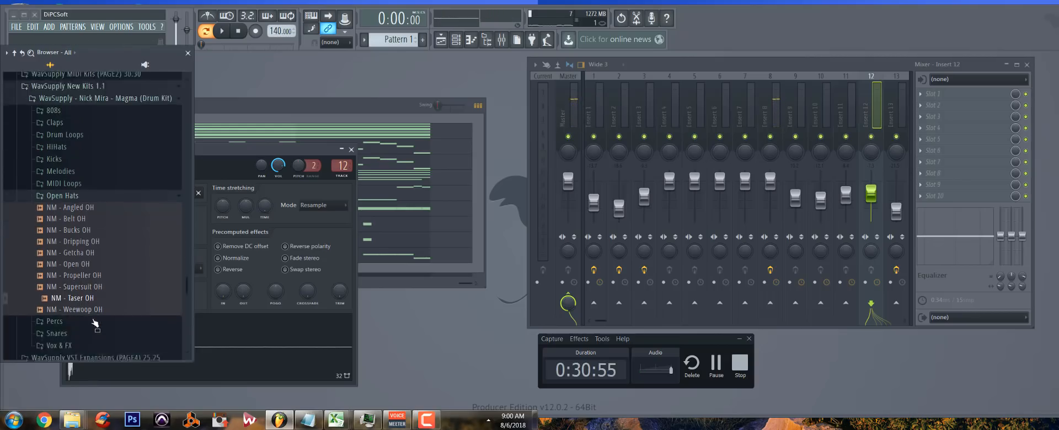
click(80, 207)
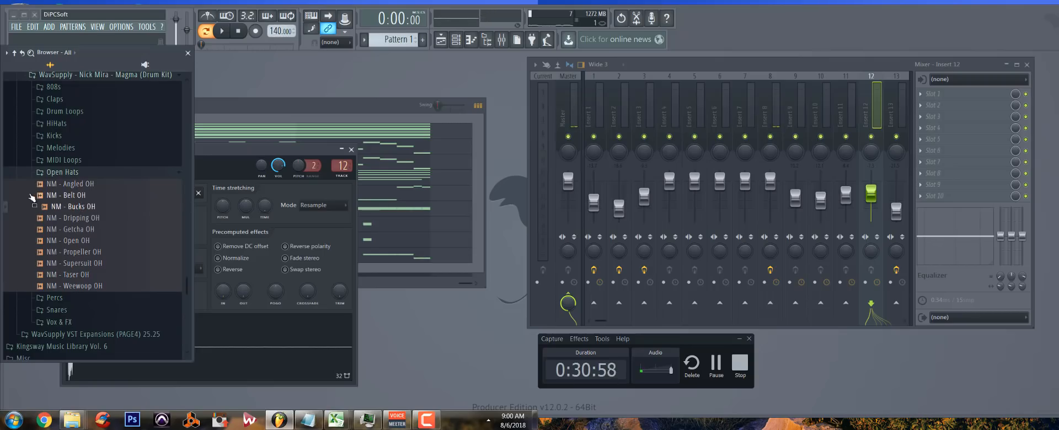
click(78, 196)
click(74, 185)
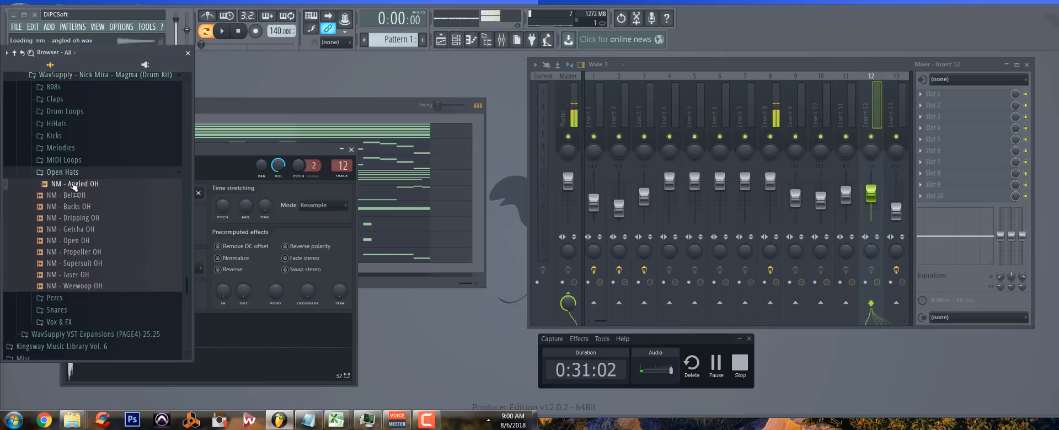
click(83, 206)
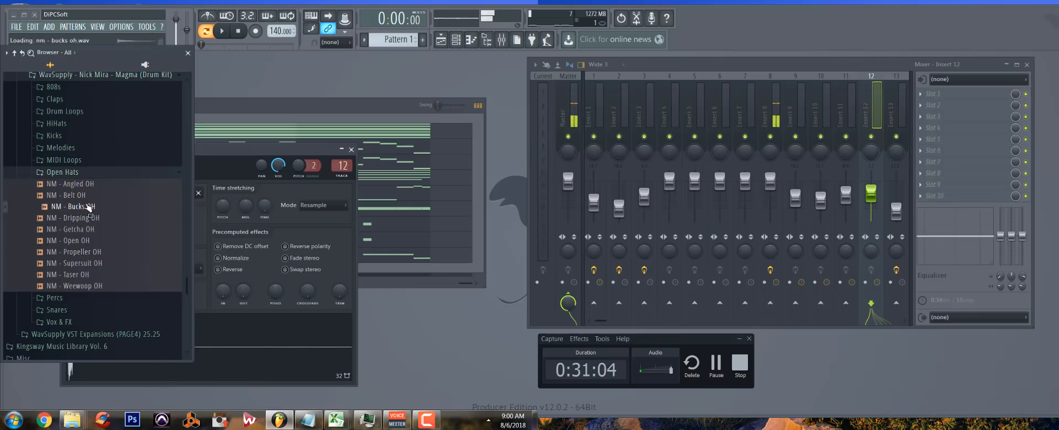
click(79, 239)
Add the NM - Angled OH sample as a new channel and route it to mixer track 13
drag(71, 184, 406, 272)
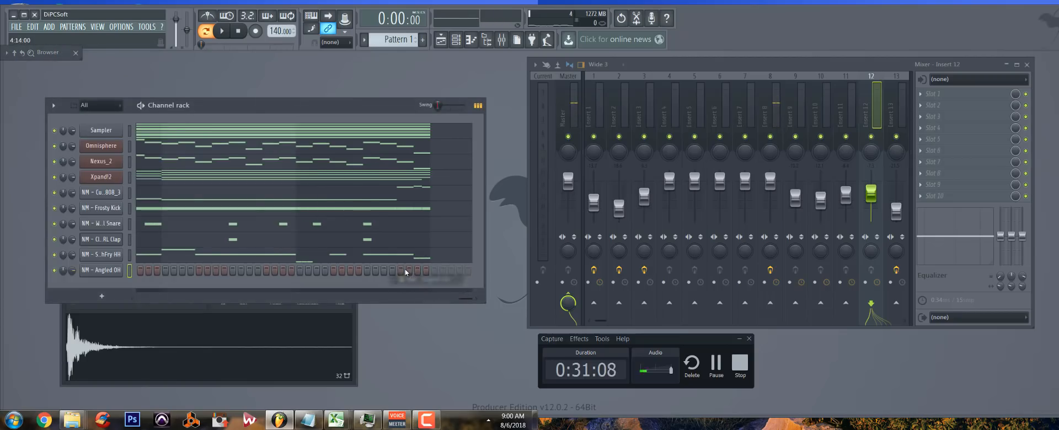
click(100, 273)
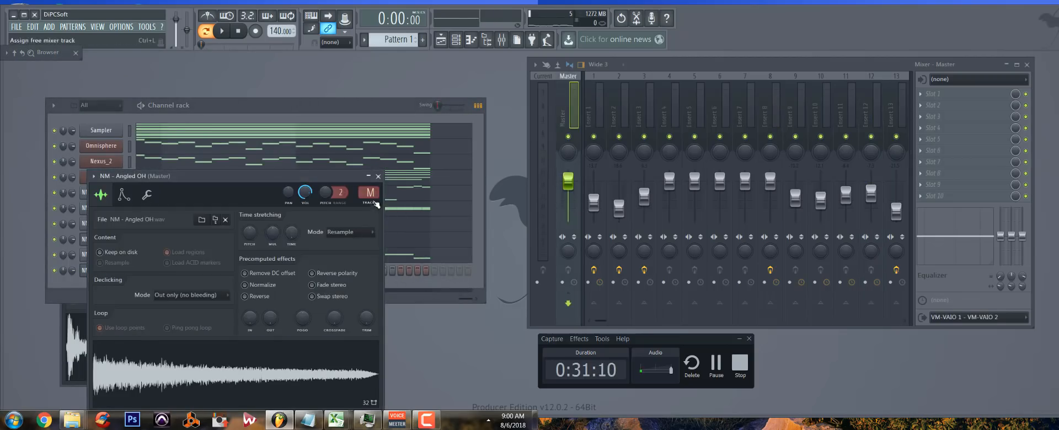
drag(368, 193, 369, 165)
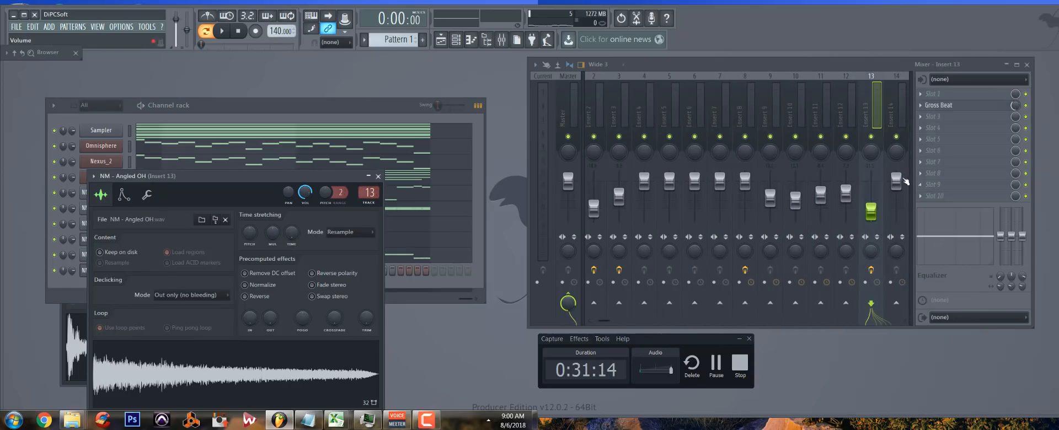
Fill the Angled OH channel on each 8 steps and lower Insert 14's mixer level, fine-tuning it during playback
drag(898, 180, 898, 190)
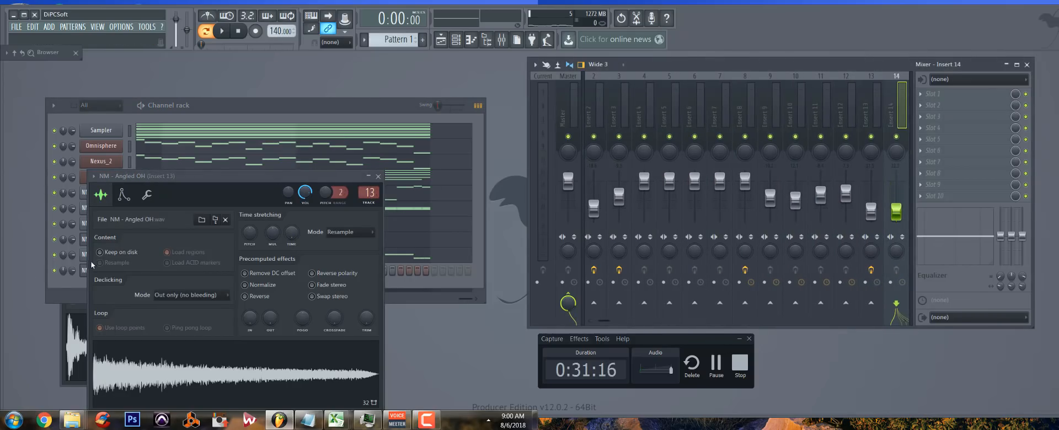
click(65, 296)
right_click(101, 271)
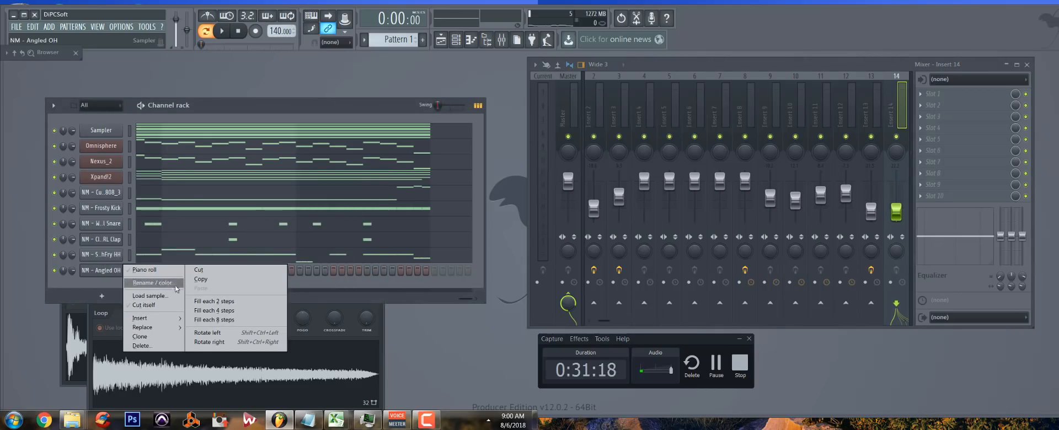
click(243, 322)
key(space)
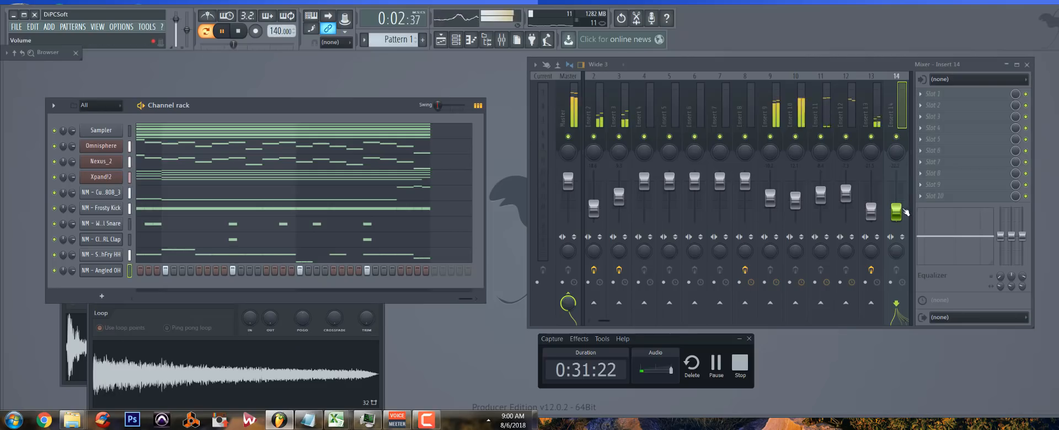
drag(905, 211, 885, 205)
key(space)
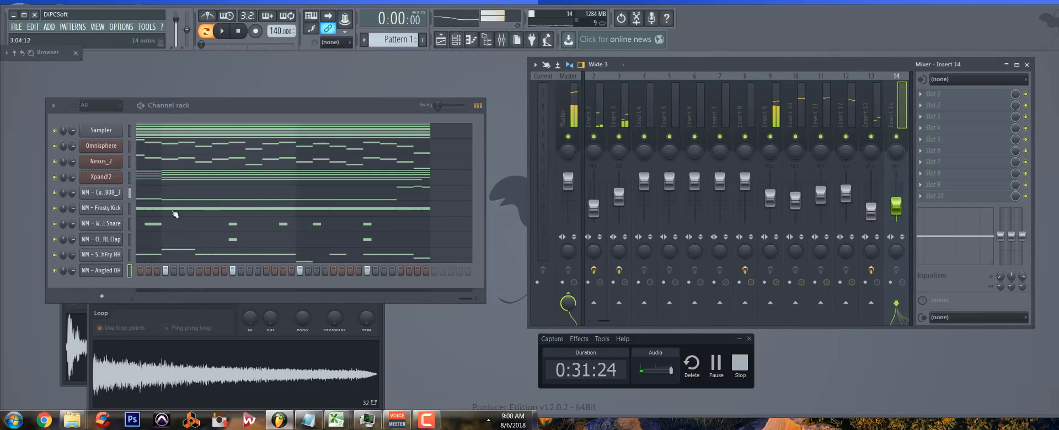
Route the Angled OH channel to mixer track 14 and start playing the pattern
click(102, 271)
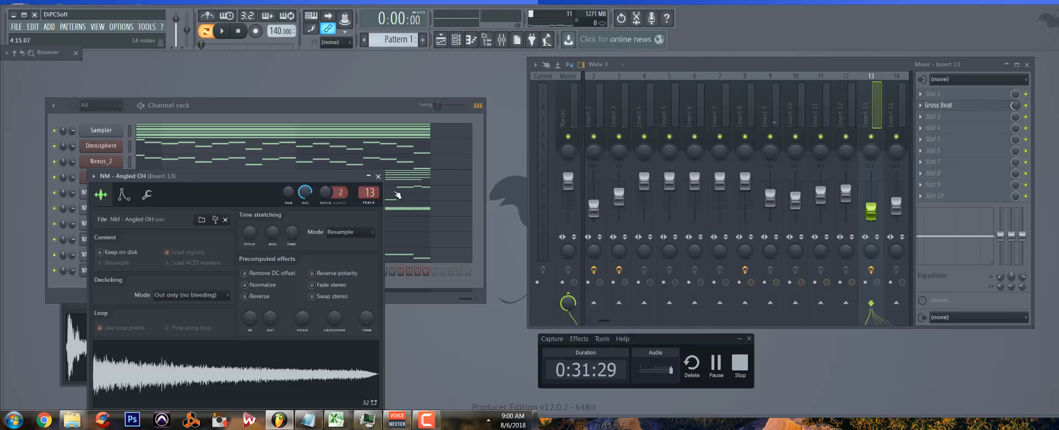
scroll(372, 192, up, 1)
key(space)
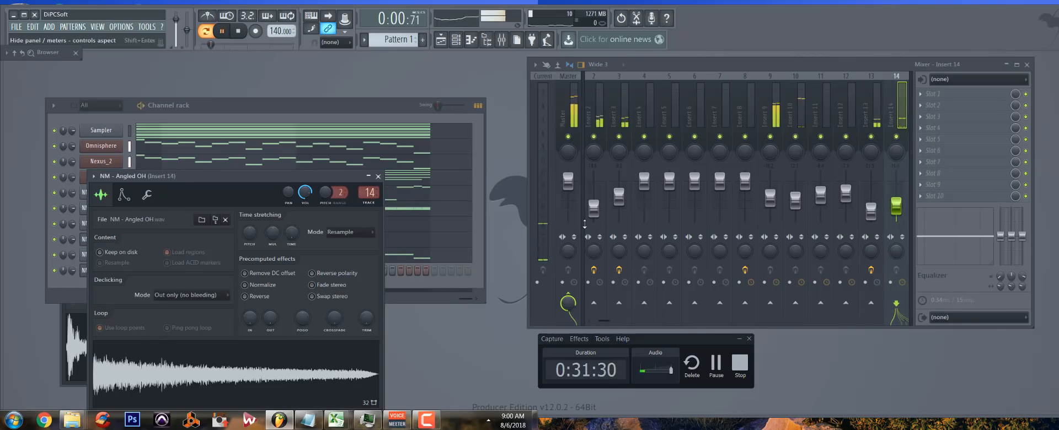
Rebalance the drum levels on Inserts 11 to 14 during playback and adjust the Gross Beat mix amount on Insert 13
drag(896, 205, 874, 211)
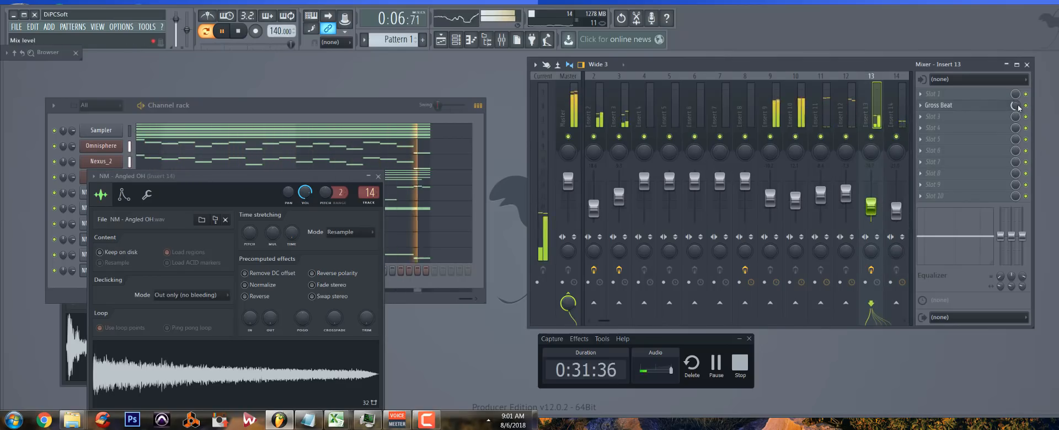
drag(1015, 105, 1015, 103)
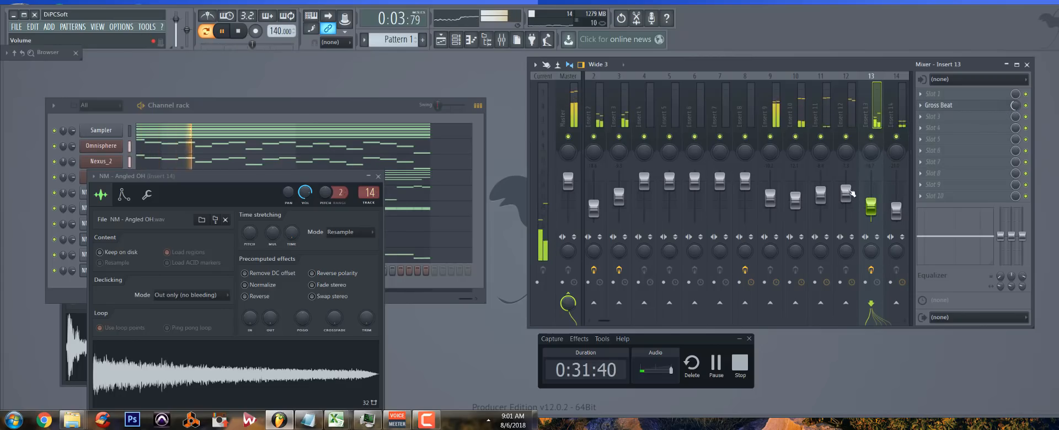
drag(845, 194, 820, 197)
key(space)
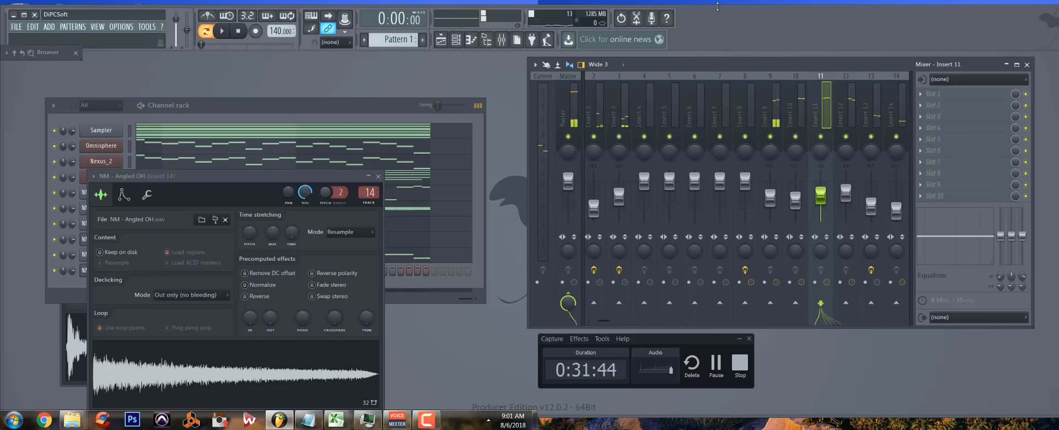
Shift the mixer window slightly aside and lower Insert 2's level a little, checking it with playback
scroll(581, 107, down, 2)
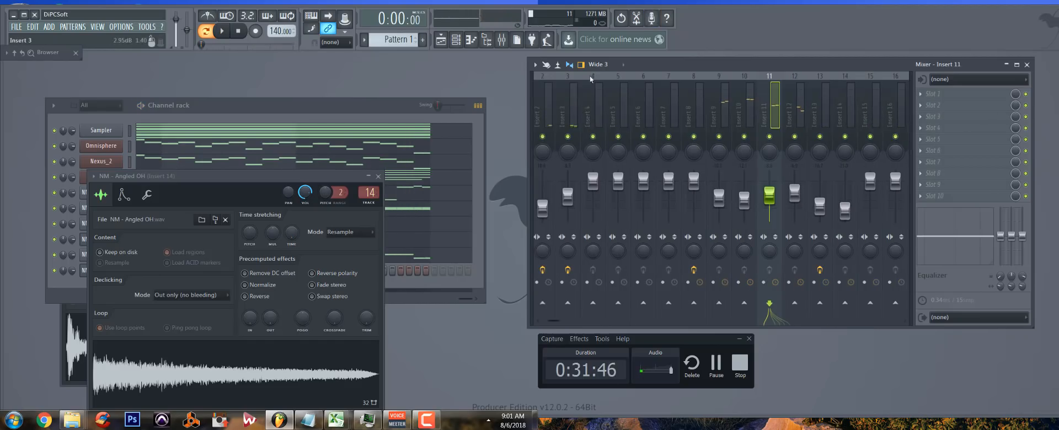
drag(716, 65, 724, 64)
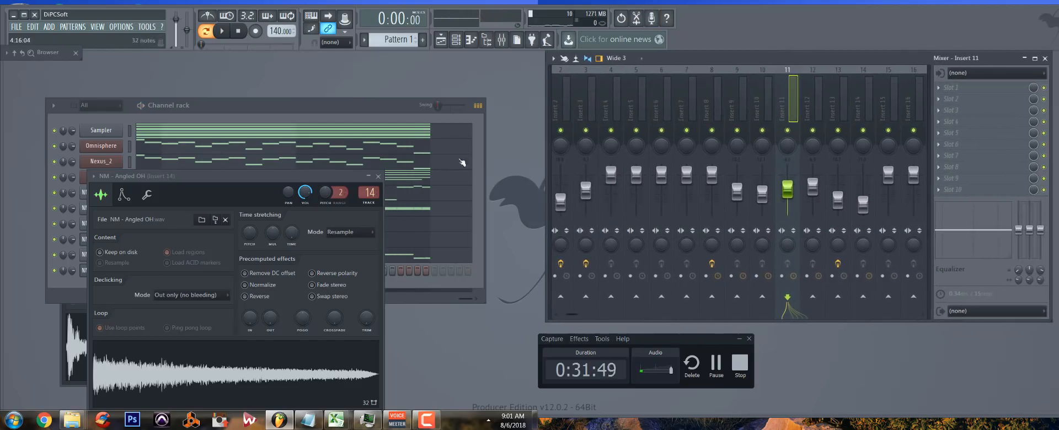
click(565, 99)
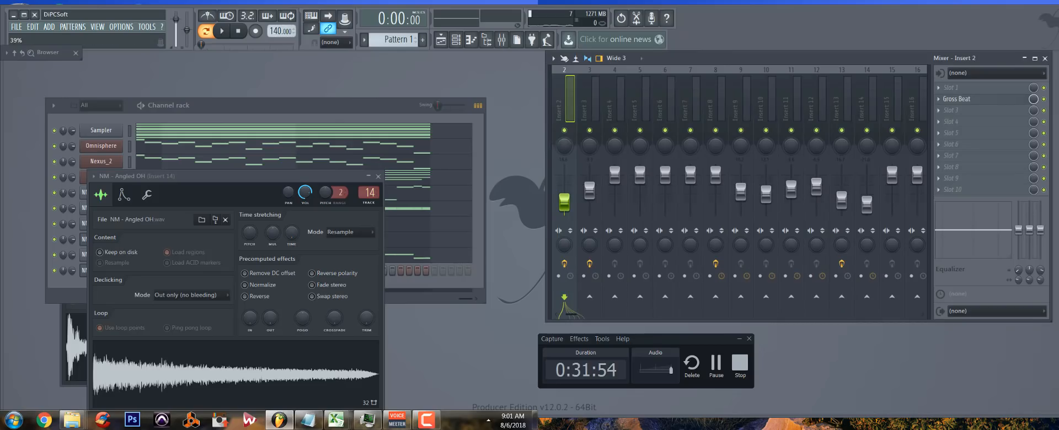
drag(562, 182, 563, 197)
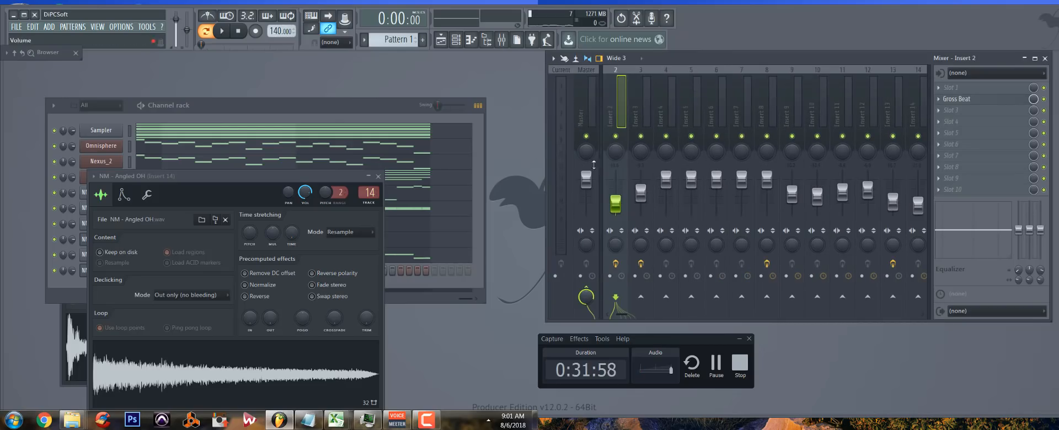
key(space)
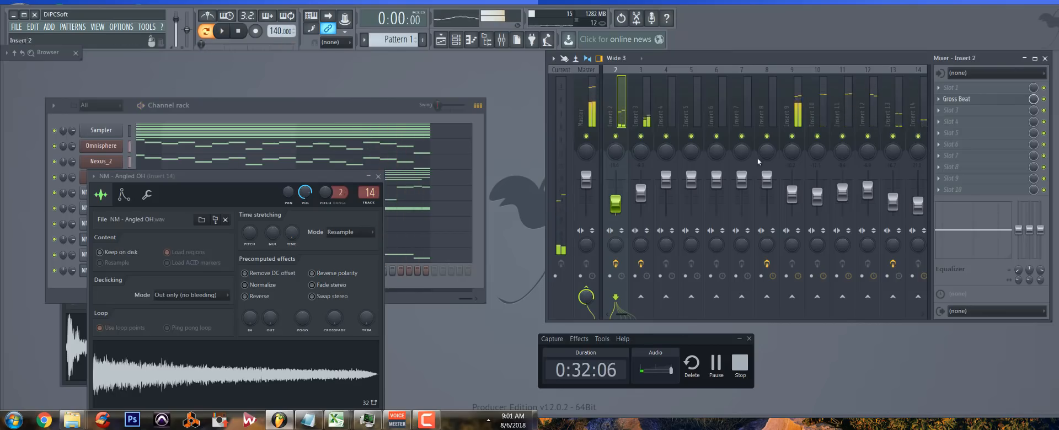
Select the Master track and play the pattern to check the overall mix level
click(594, 100)
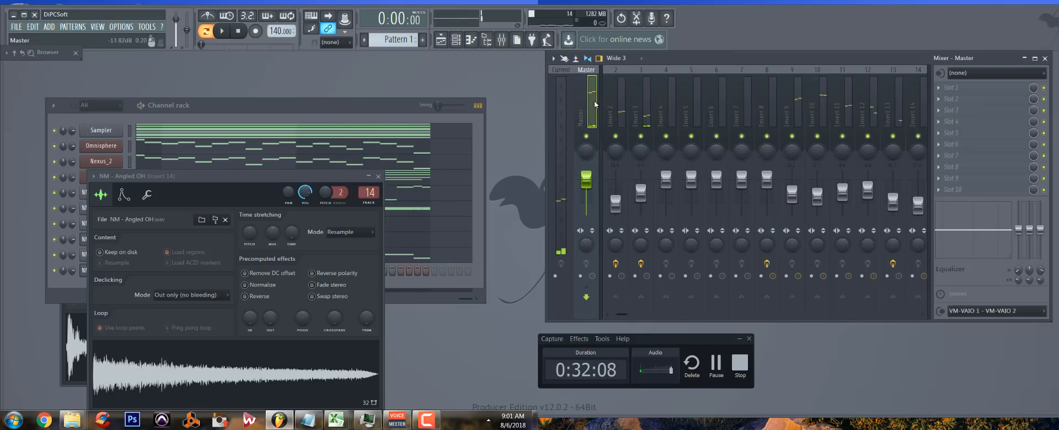
key(space)
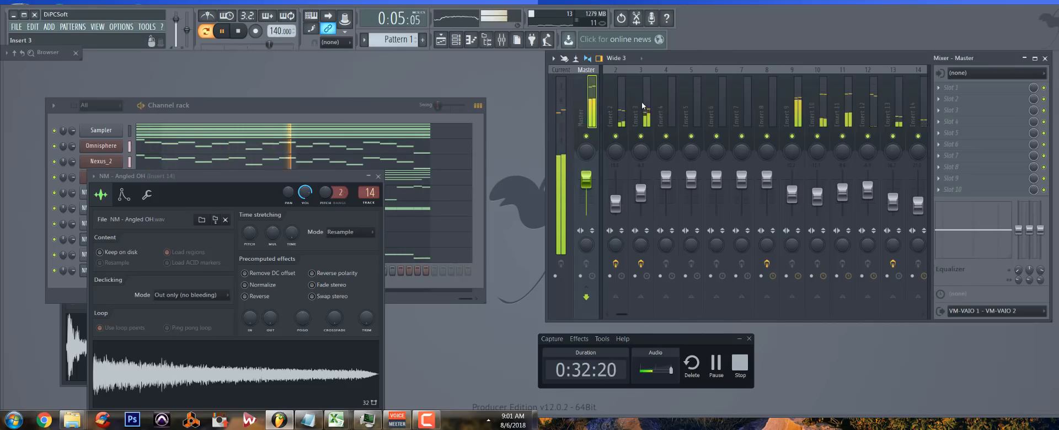
key(space)
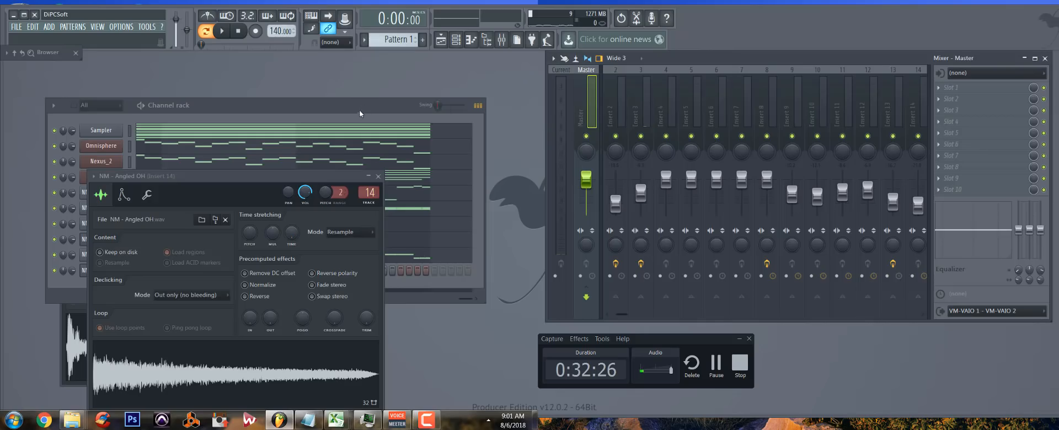
Shift the channel rack up a little, close the open sample channel windows and minimize the recorder window
drag(359, 110, 360, 86)
click(373, 306)
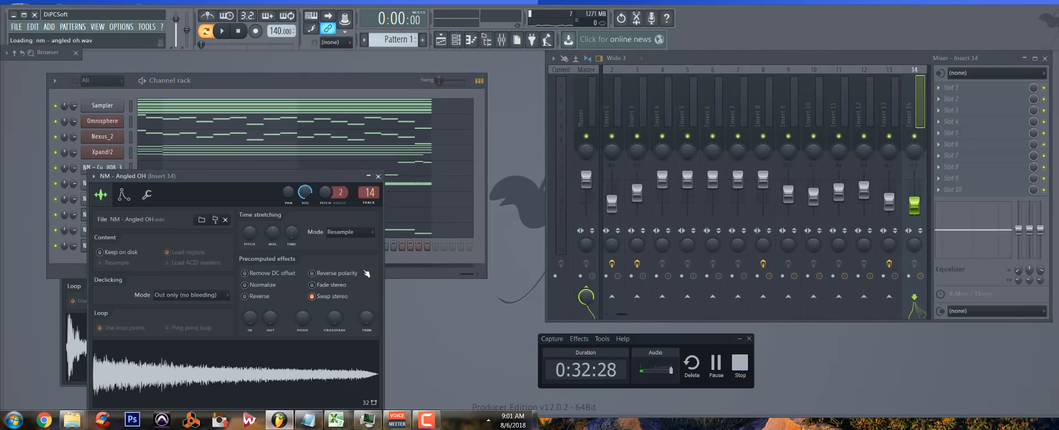
click(378, 176)
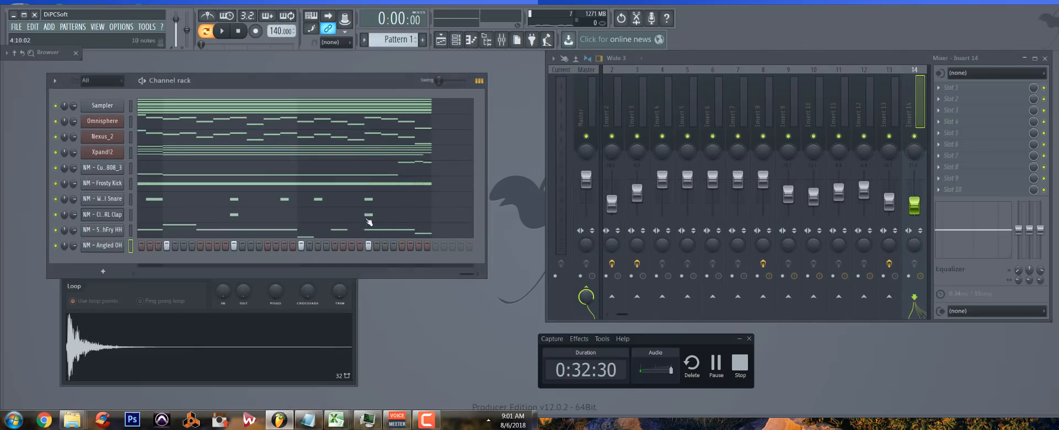
click(332, 323)
click(351, 149)
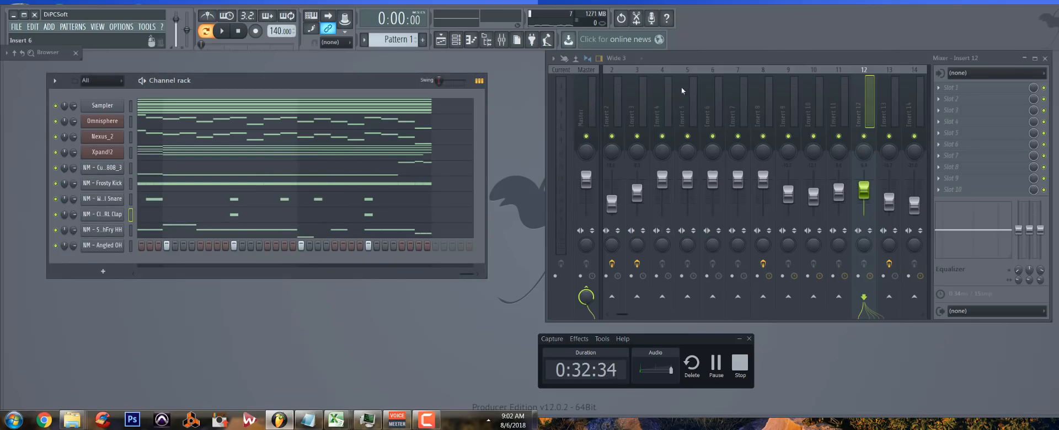
click(740, 340)
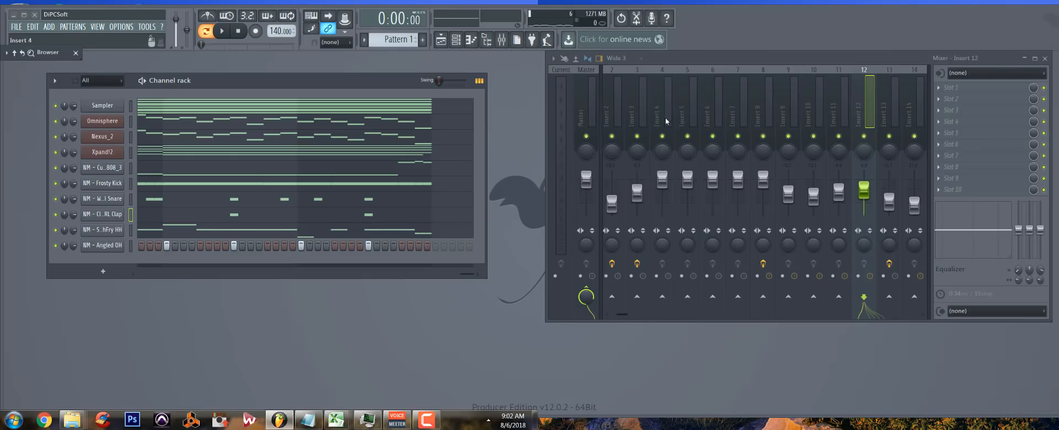
Load SAUSAGE FATTENER [64bit] into slot 2 of Insert 10 and raise its Fatness slightly
click(812, 106)
click(949, 99)
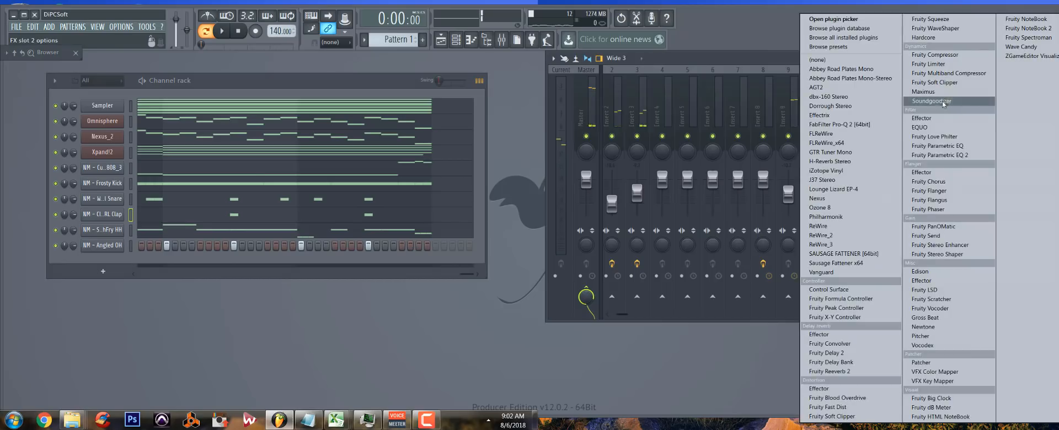
click(844, 254)
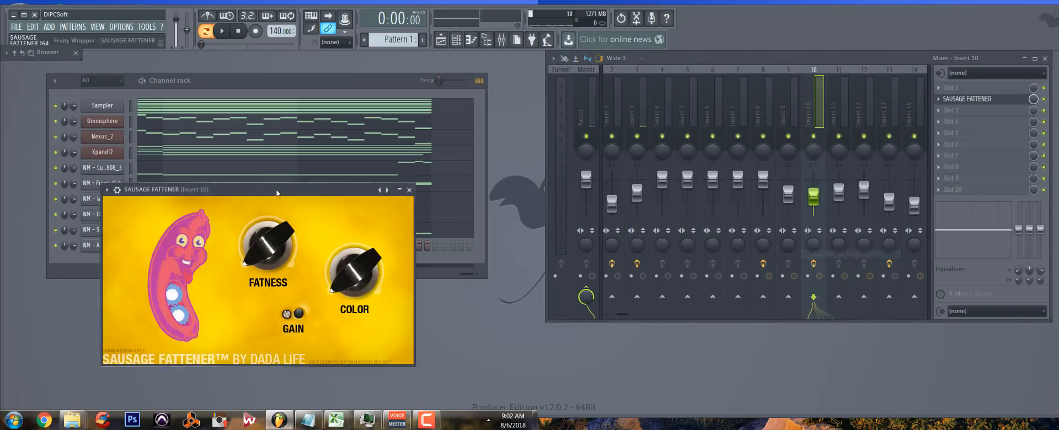
drag(254, 121, 252, 114)
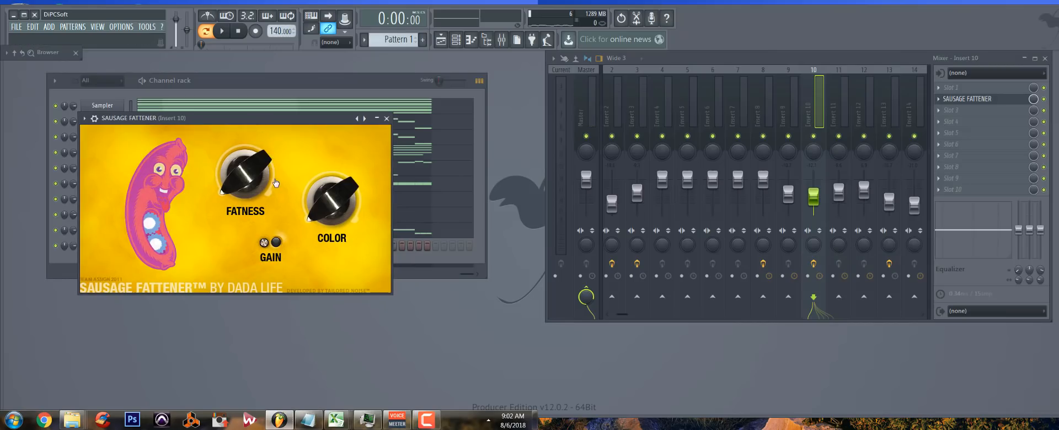
drag(237, 171, 237, 169)
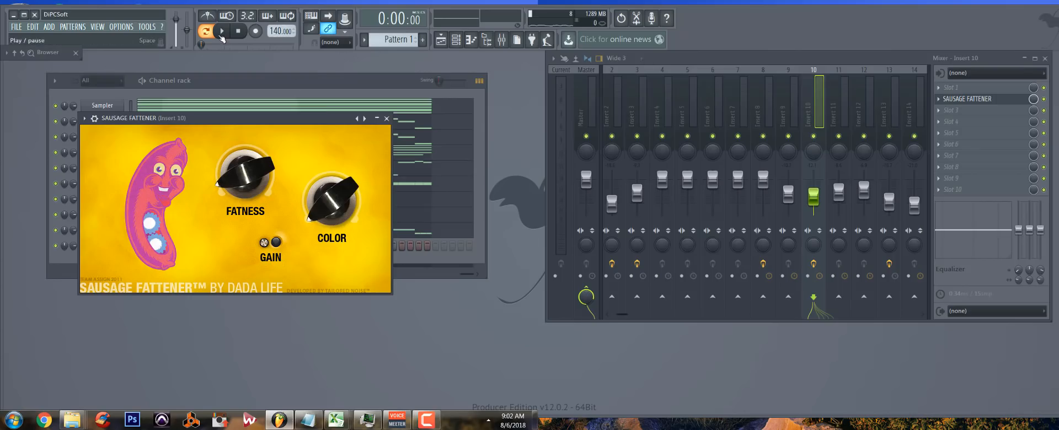
Raise the Color on Insert 10's Sausage Fattener and bring Insert 10's mixer level to about 65% during playback
click(221, 32)
drag(241, 157, 241, 154)
drag(324, 195, 324, 187)
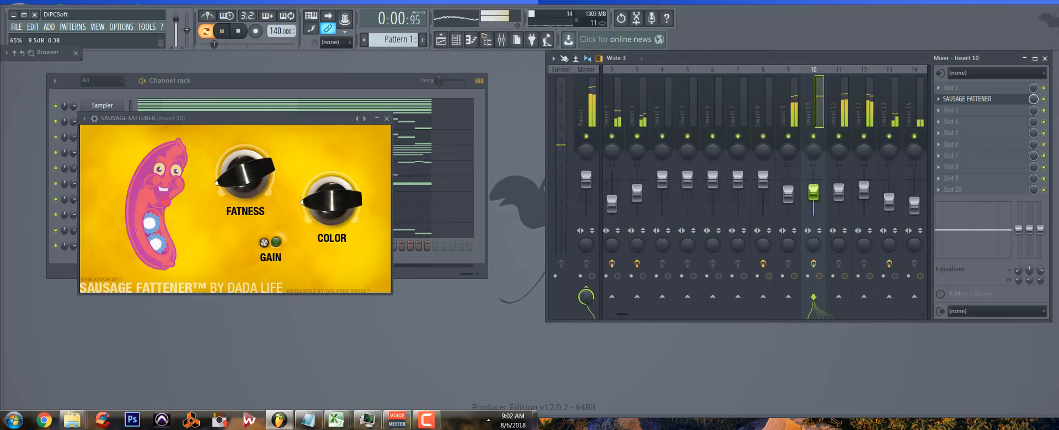
key(space)
Load SAUSAGE FATTENER [64bit] into slot 2 of Insert 9, set Fatness to about 0.12 and Color to 0.07, and play the pattern
click(790, 119)
click(946, 99)
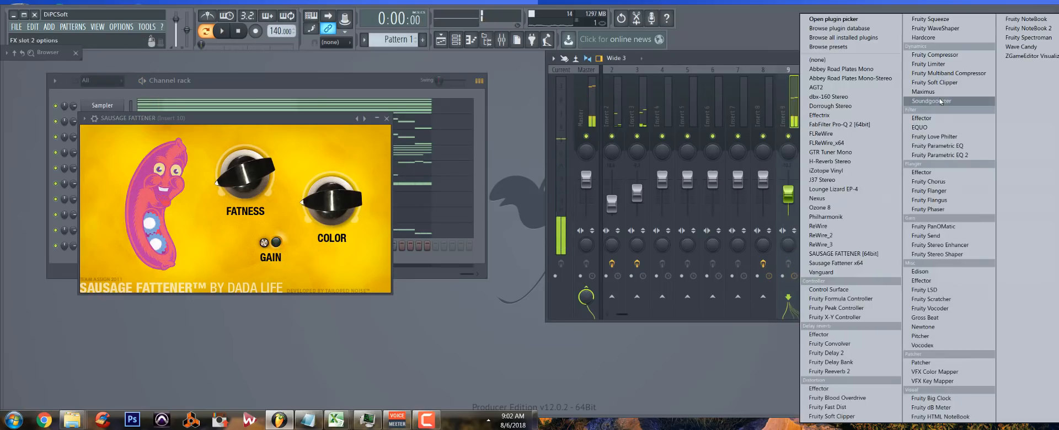
click(848, 255)
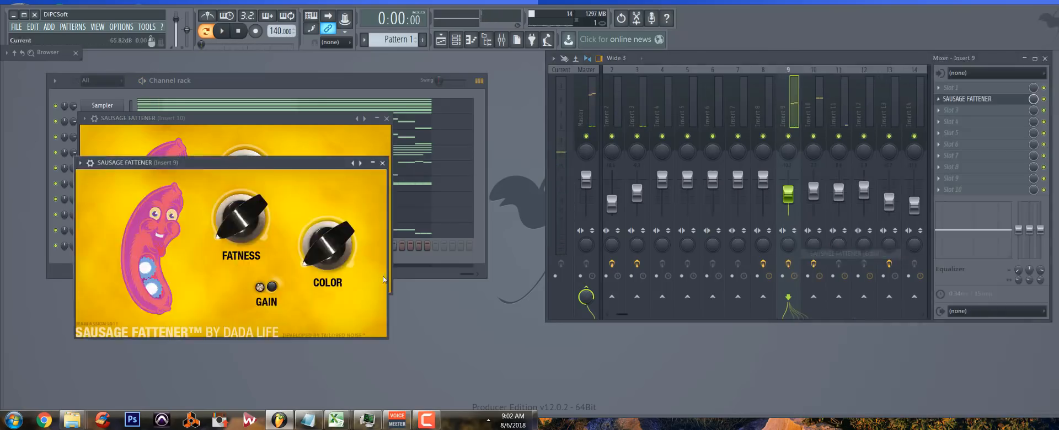
drag(231, 220, 225, 198)
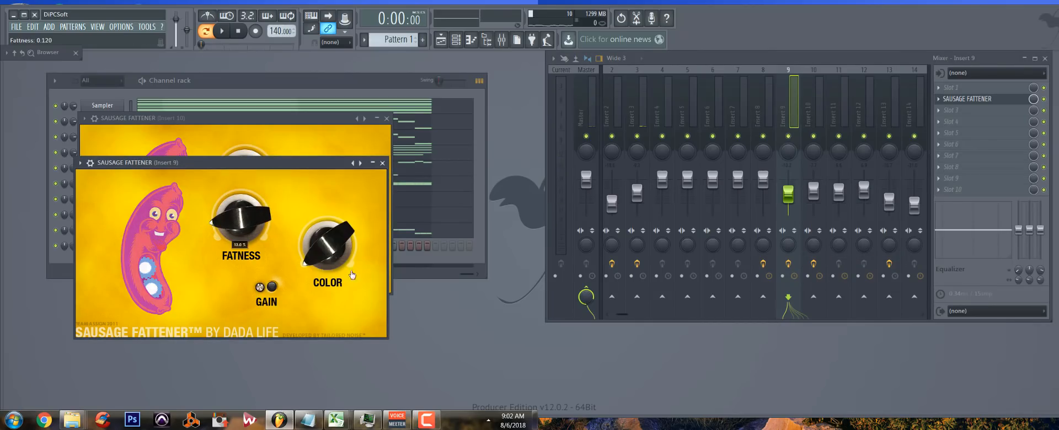
drag(302, 247, 302, 243)
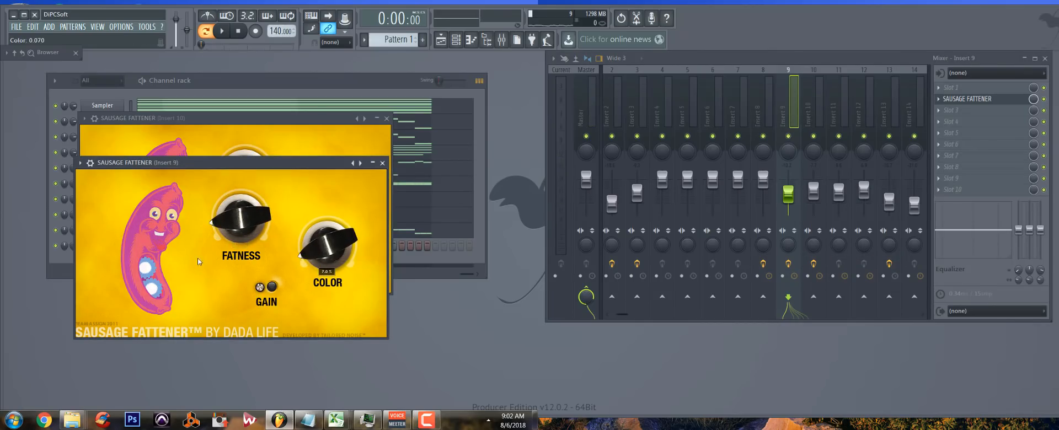
click(222, 31)
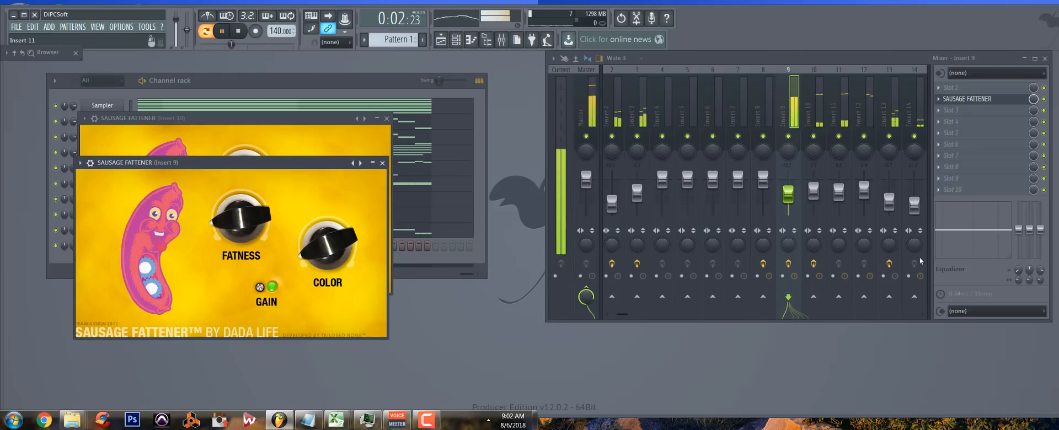
Add a Fruity peak controller in slot 4 of Insert 10, raise its peak base to about 0.38 with zero peak volume, and check playback
click(820, 232)
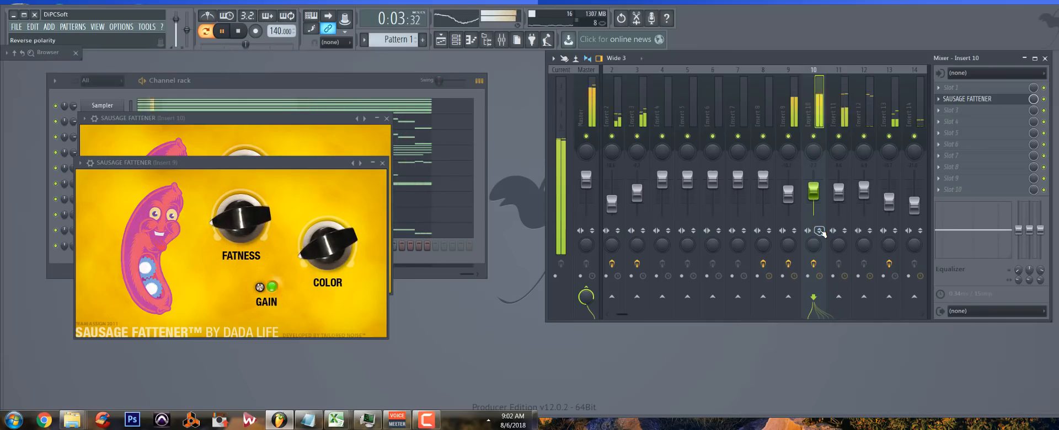
click(944, 122)
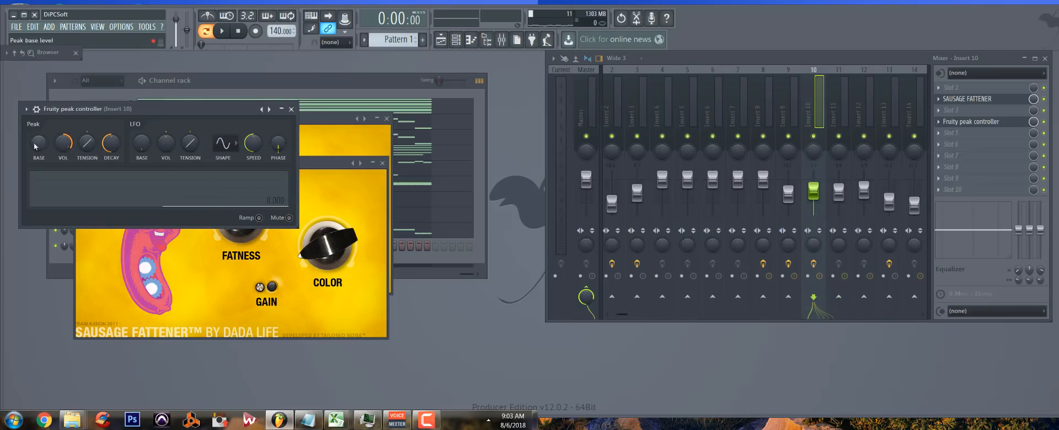
drag(35, 146, 63, 147)
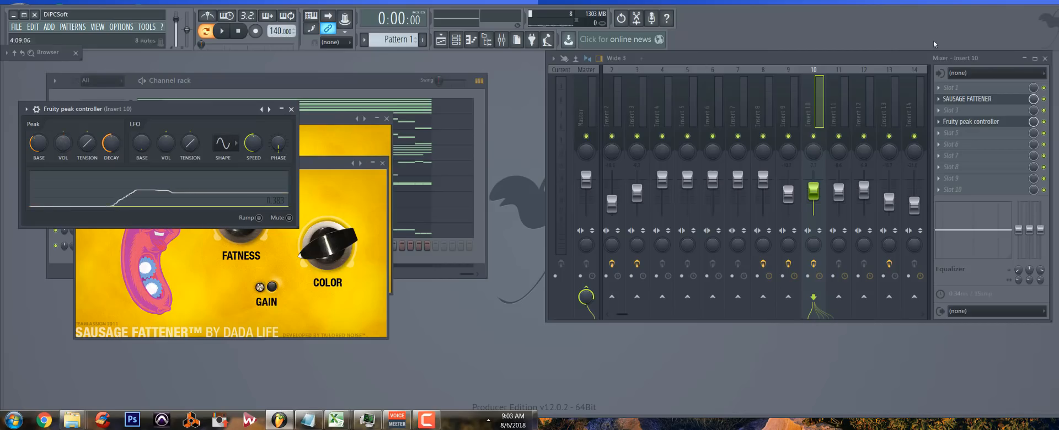
key(space)
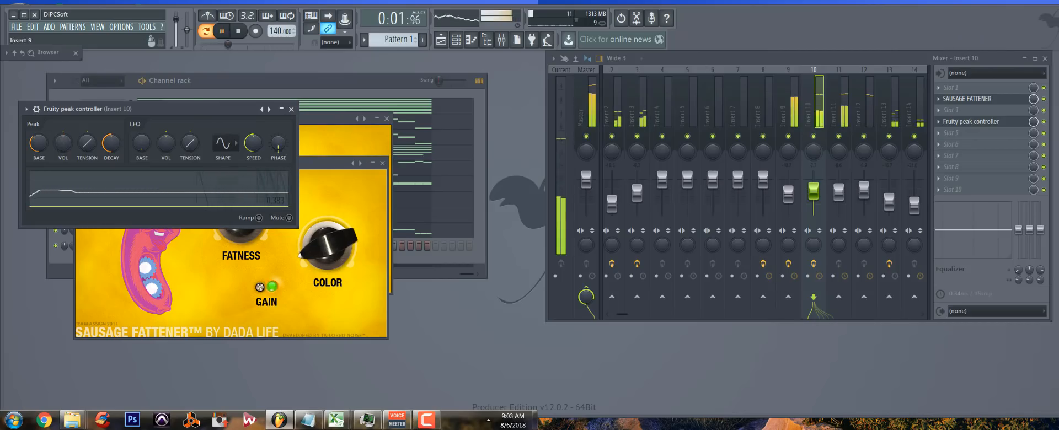
mouse_move(34, 54)
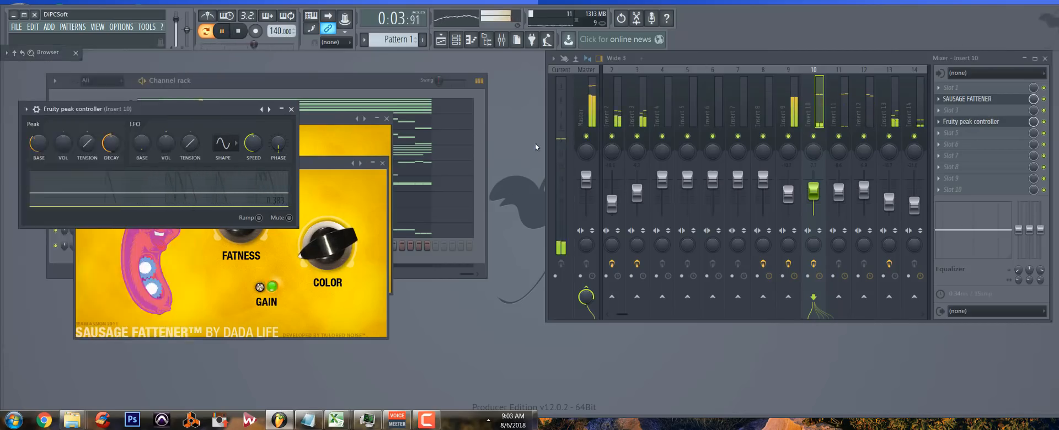
key(space)
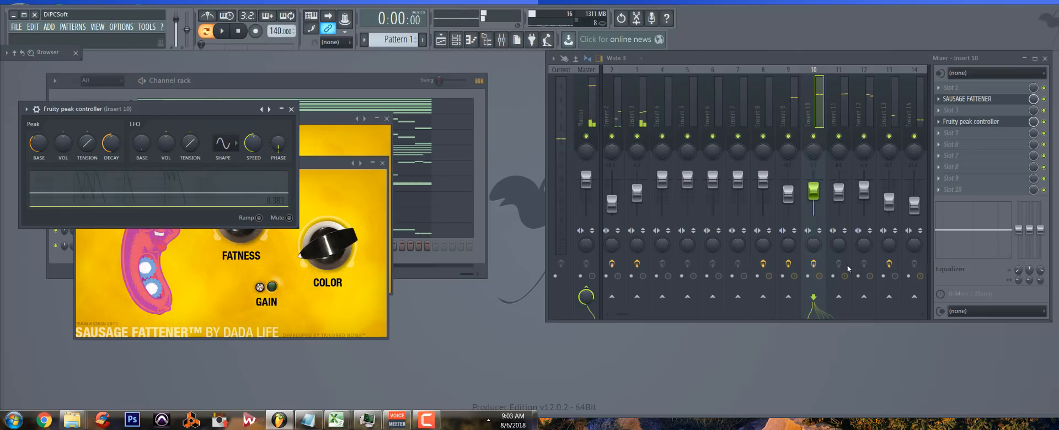
Link Insert 9's volume fader to the internal controller Peak ctrl - Peak
right_click(790, 193)
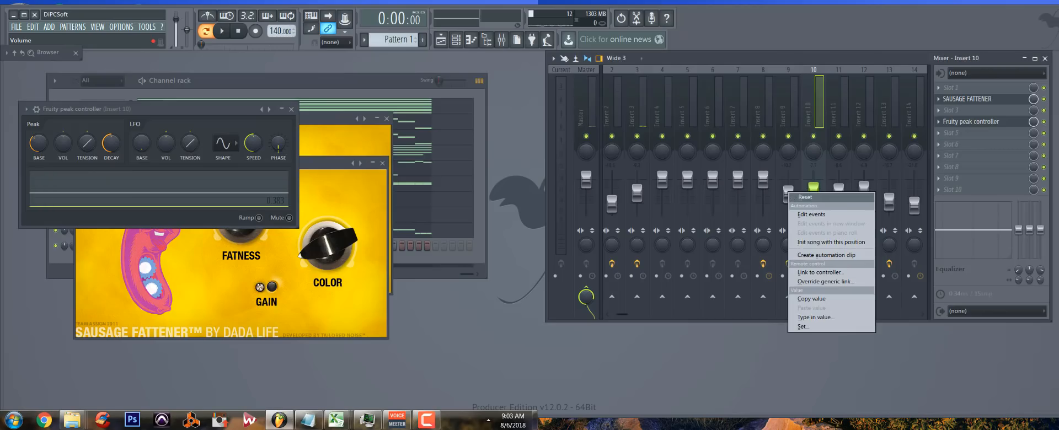
click(819, 272)
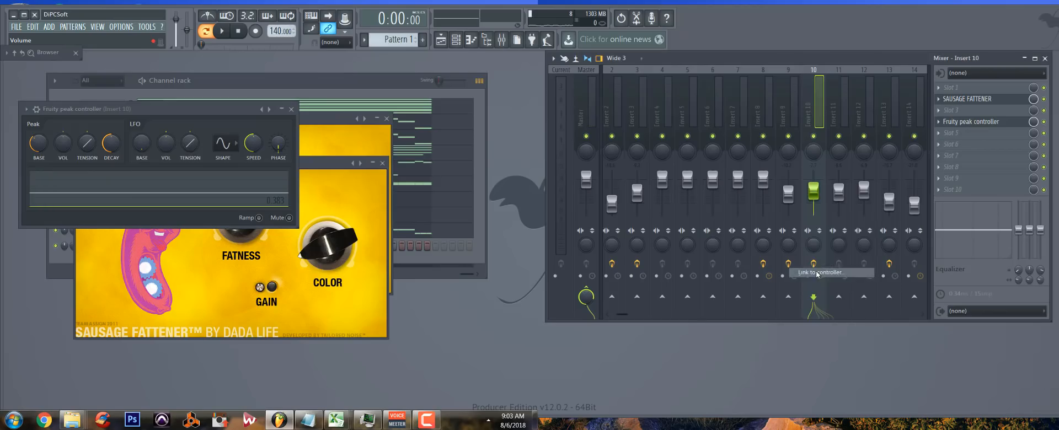
click(272, 208)
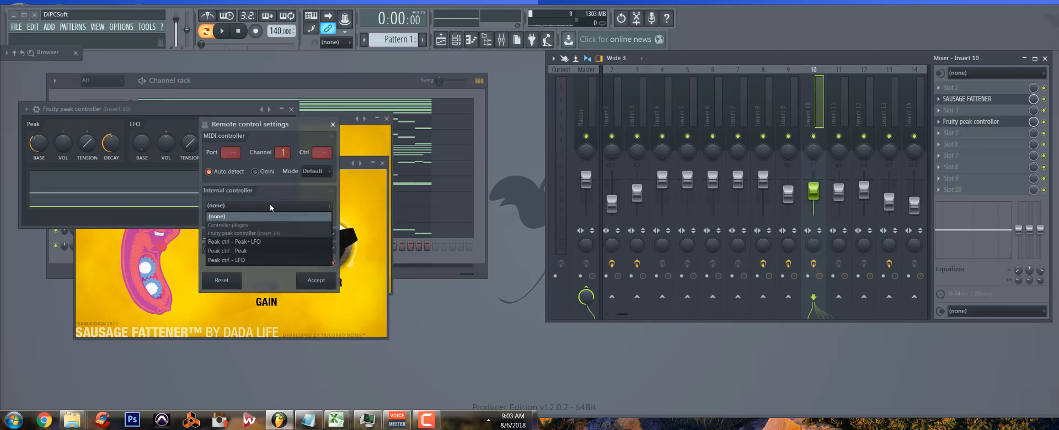
click(251, 251)
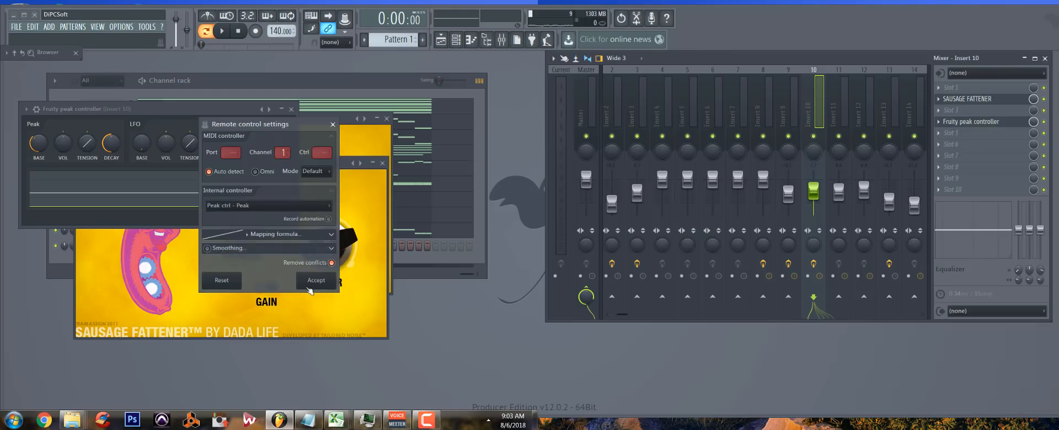
click(312, 282)
Raise the peak controller's base level and set its peak volume to about 7% while the pattern plays
key(space)
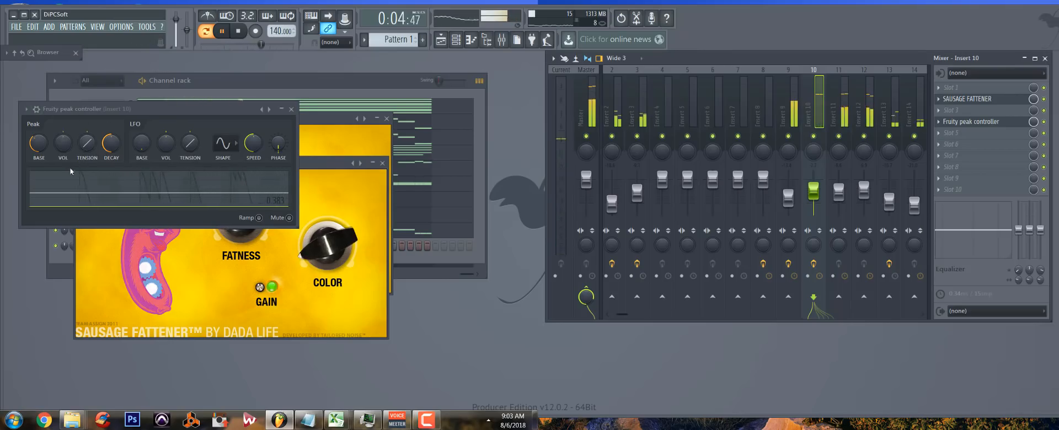
drag(36, 147, 36, 139)
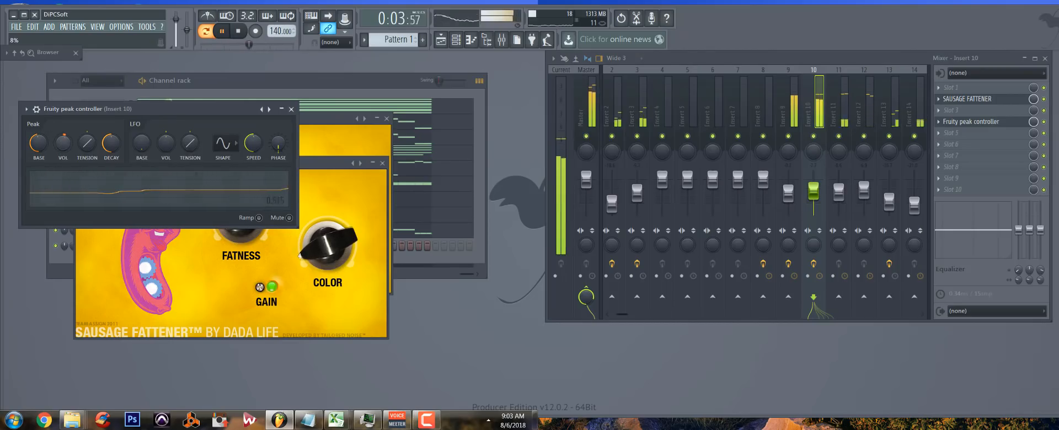
drag(59, 141, 59, 137)
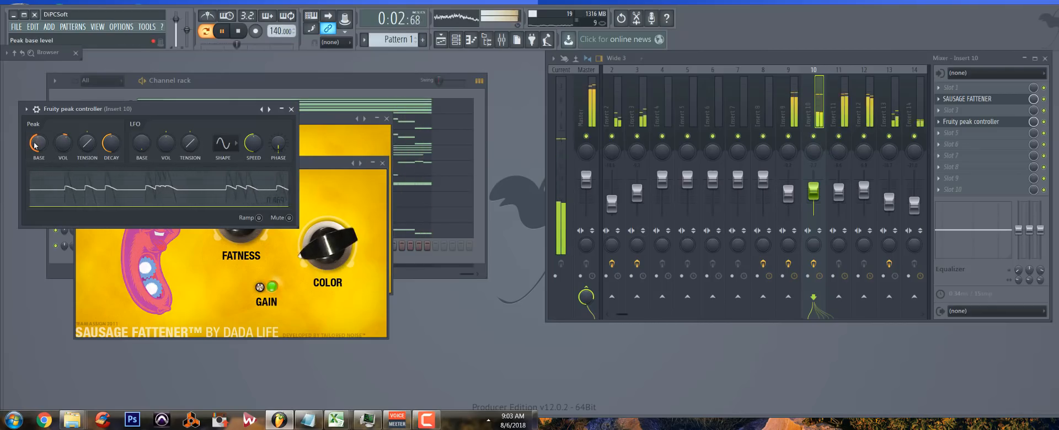
drag(58, 147, 59, 153)
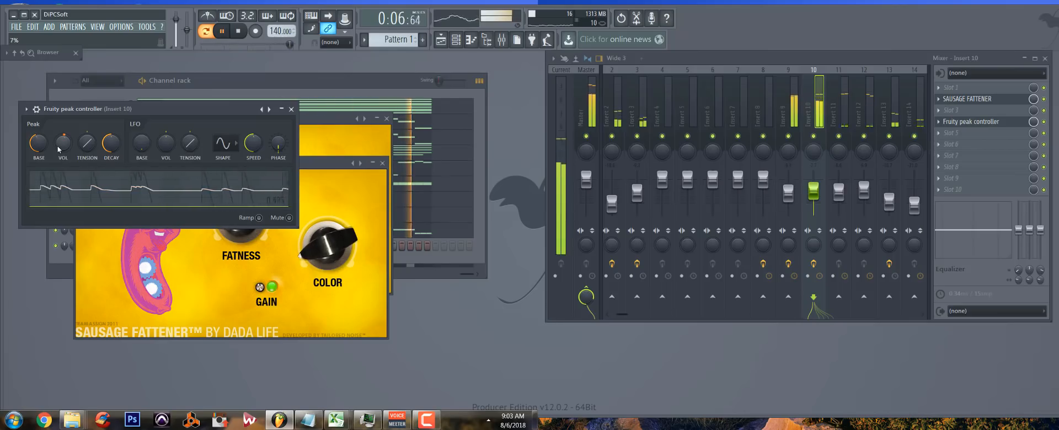
key(space)
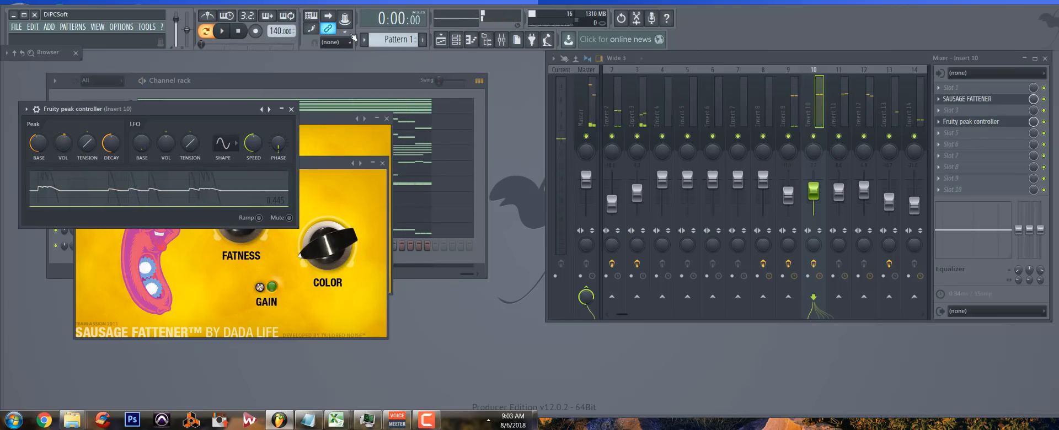
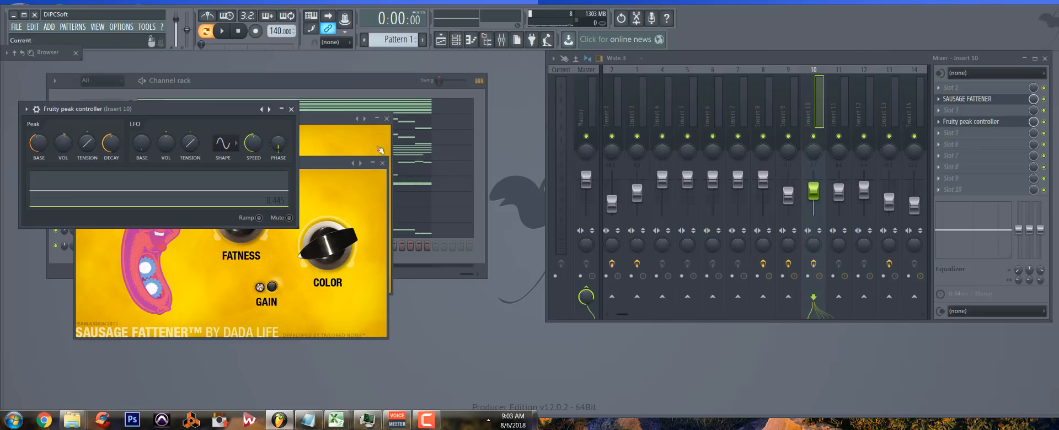
Check playback, select the Master track, and load SAUSAGE FATTENER [64bit] into slot 2 of its effects chain
key(space)
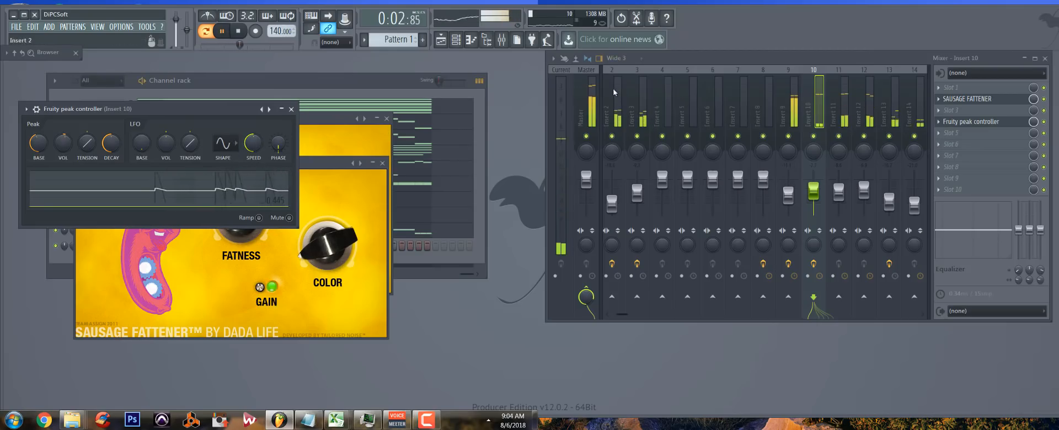
click(596, 92)
key(space)
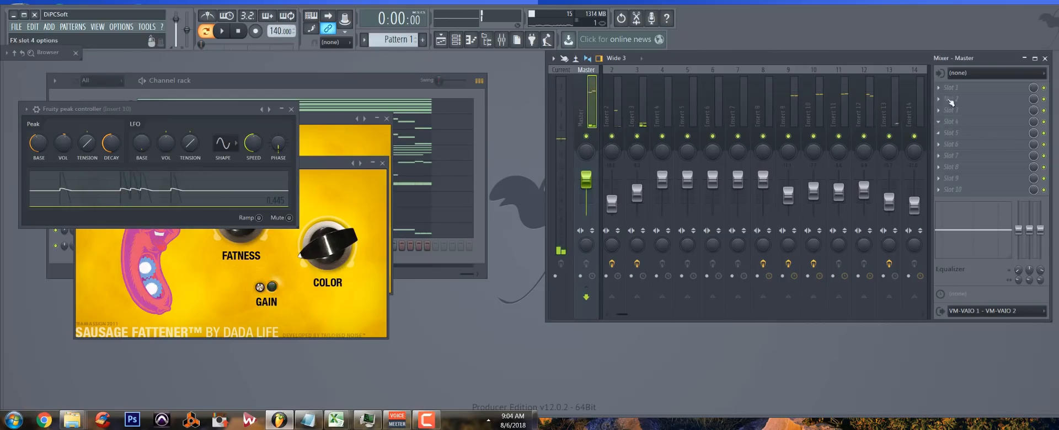
click(943, 103)
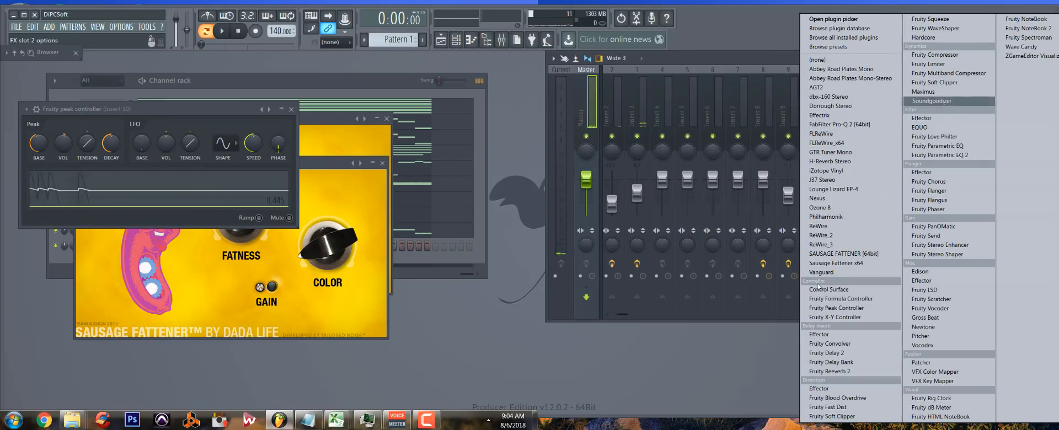
click(839, 255)
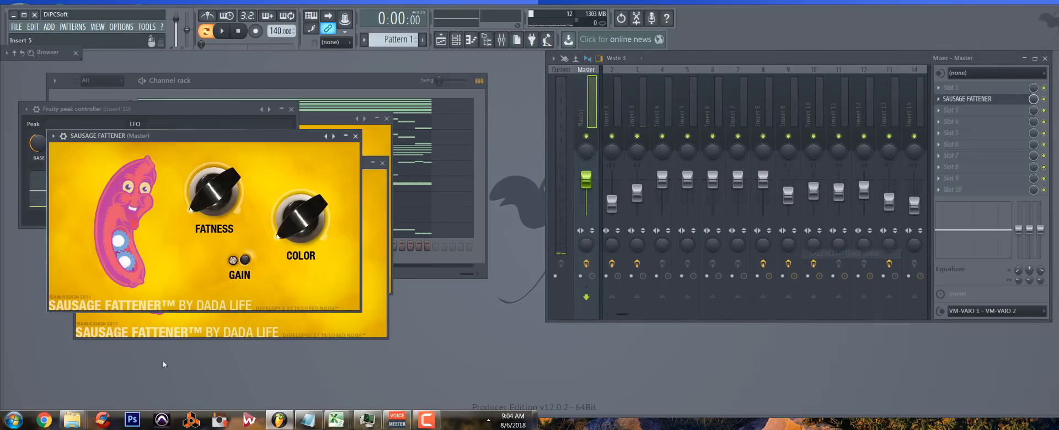
Set the Master SAUSAGE FATTENER's Fatness to 0.10, raise Color slightly, and lower its mix level to 70% while the pattern plays
drag(200, 194, 200, 187)
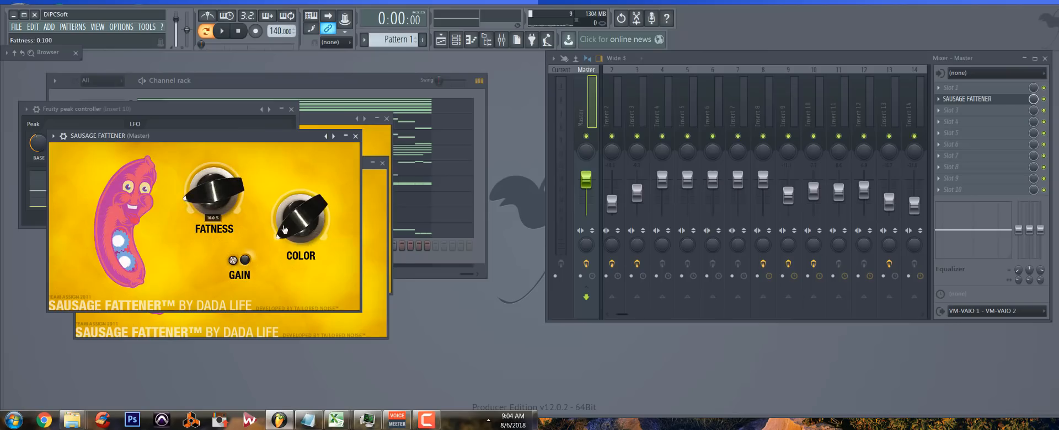
drag(292, 220, 291, 258)
click(223, 30)
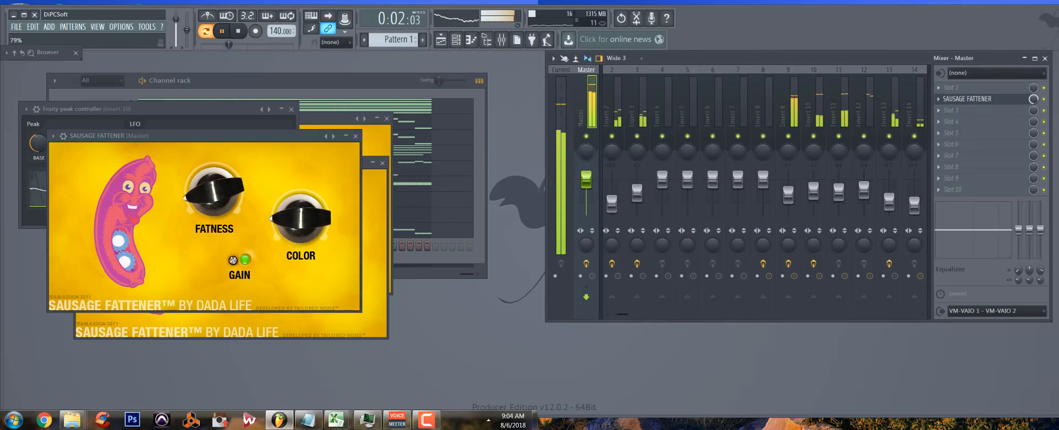
drag(1034, 99, 1033, 122)
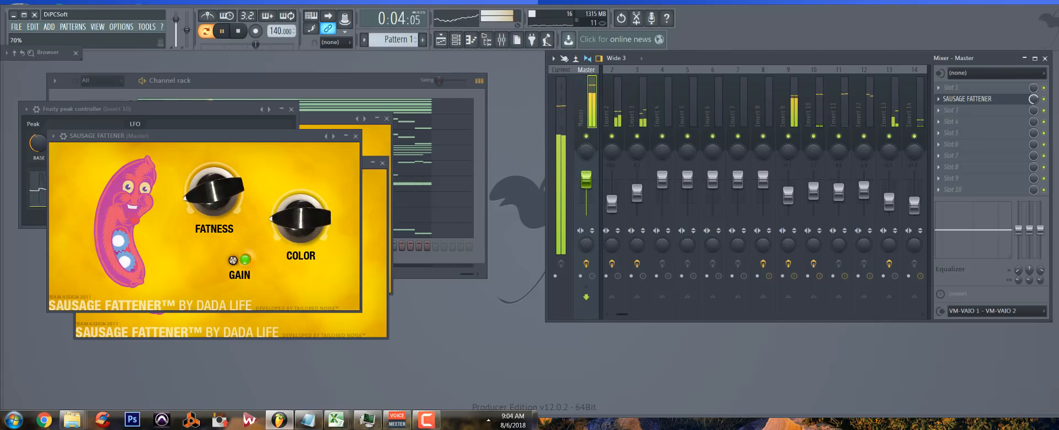
key(space)
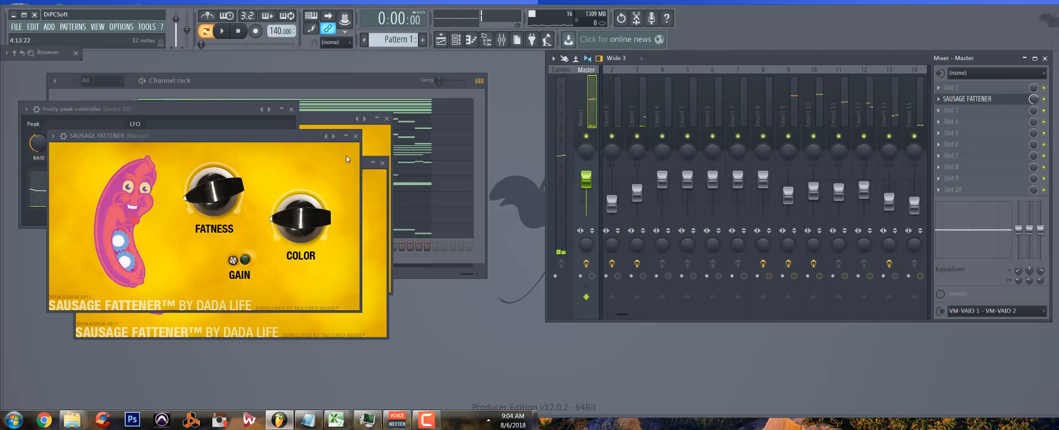
Clear the open plugin windows and load Ozone 8 into slot 5 of the Master track, with its window moved to open space
key(F12)
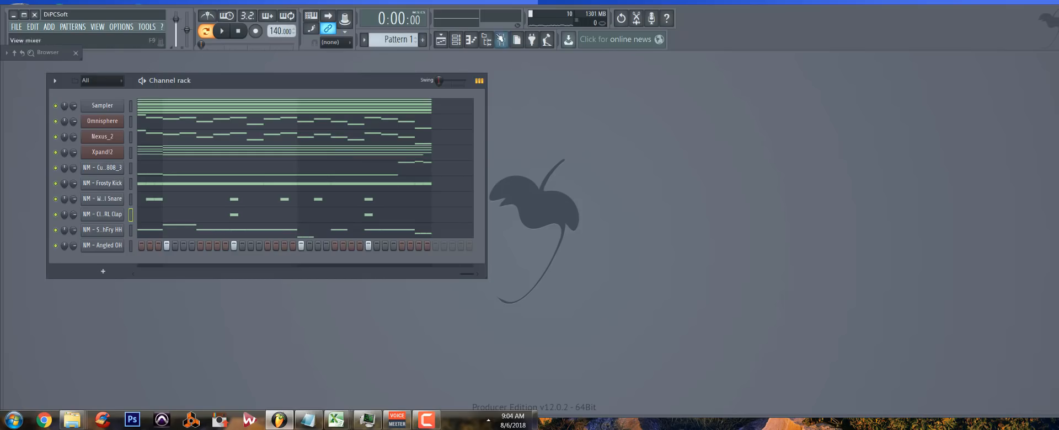
click(501, 40)
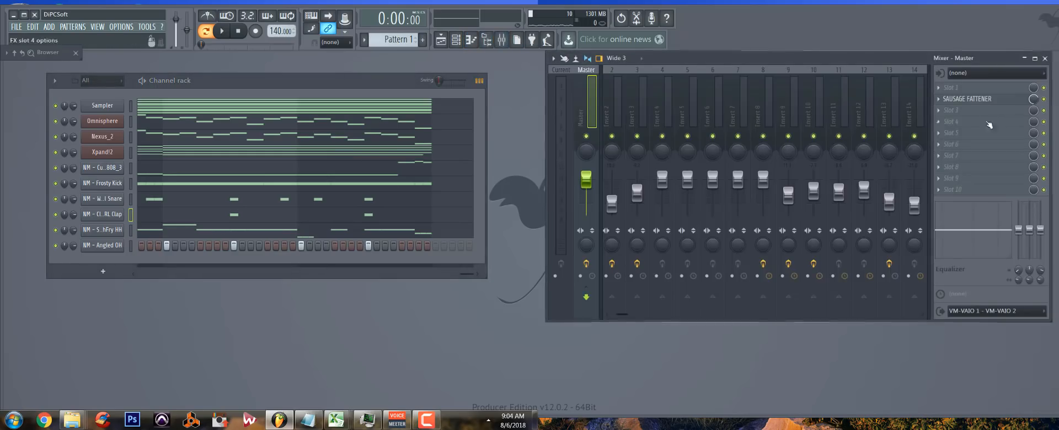
click(961, 133)
click(858, 212)
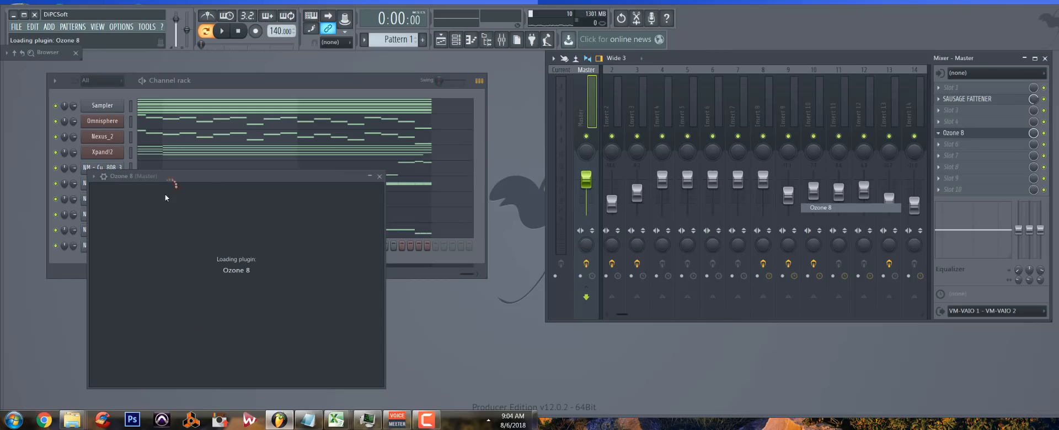
drag(232, 174, 159, 86)
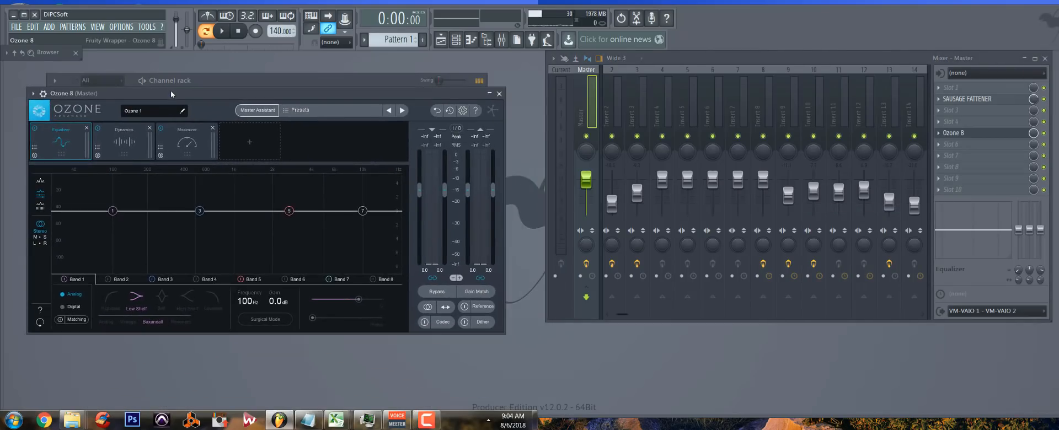
Switch Ozone 8's Maximizer mode to IRC IV and open its Dynamics module to check playback
click(188, 144)
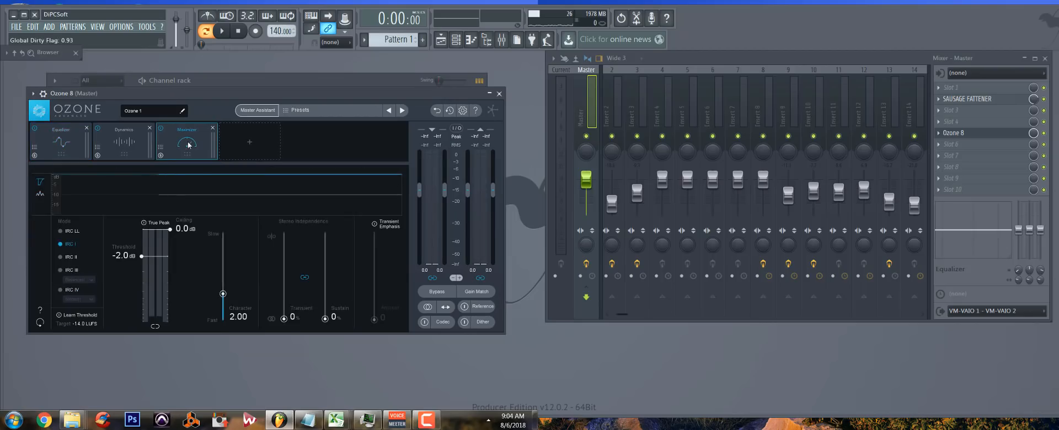
click(60, 291)
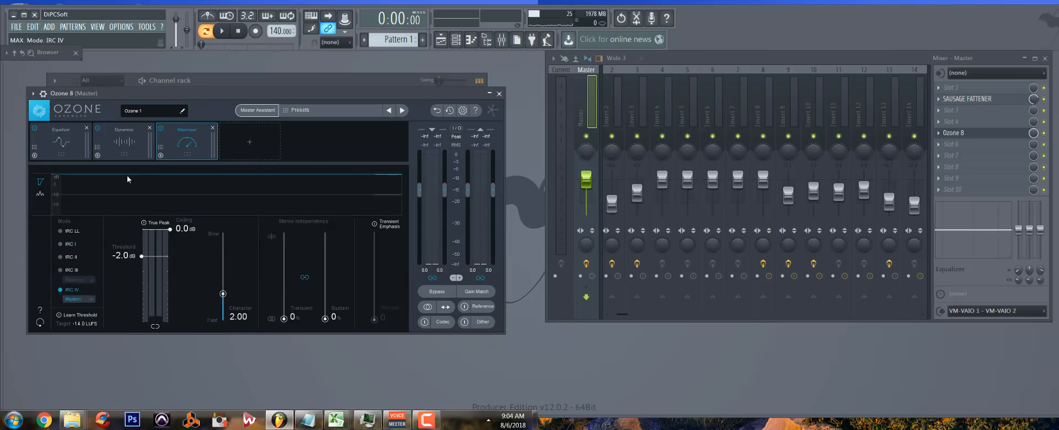
click(117, 146)
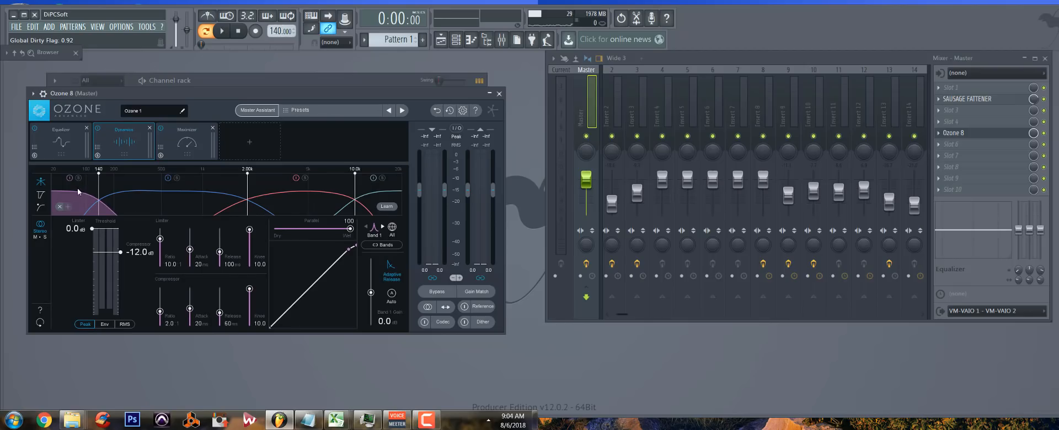
key(space)
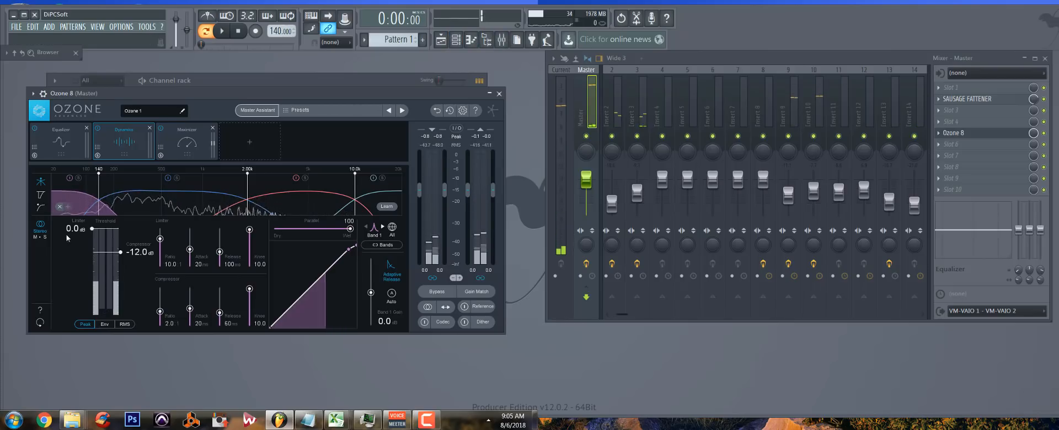
Make the Ozone 8 plugin bridged in its wrapper's processing settings and close its window
click(43, 94)
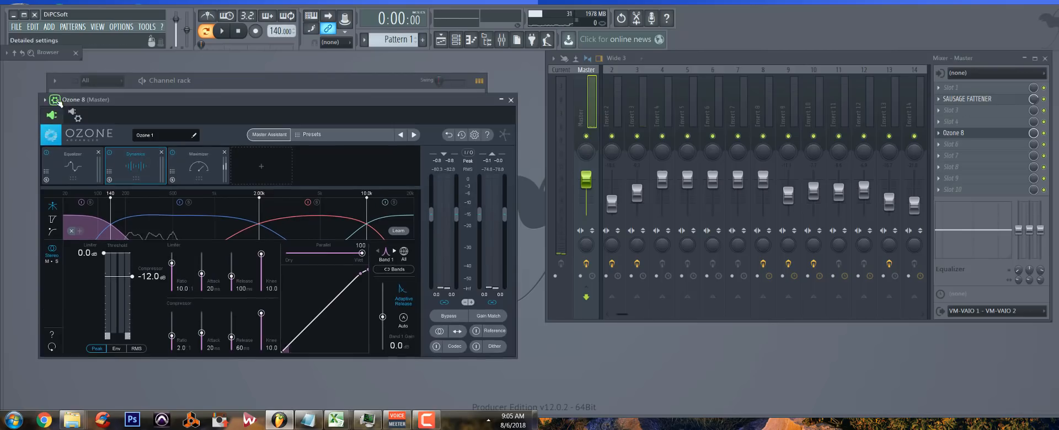
click(74, 115)
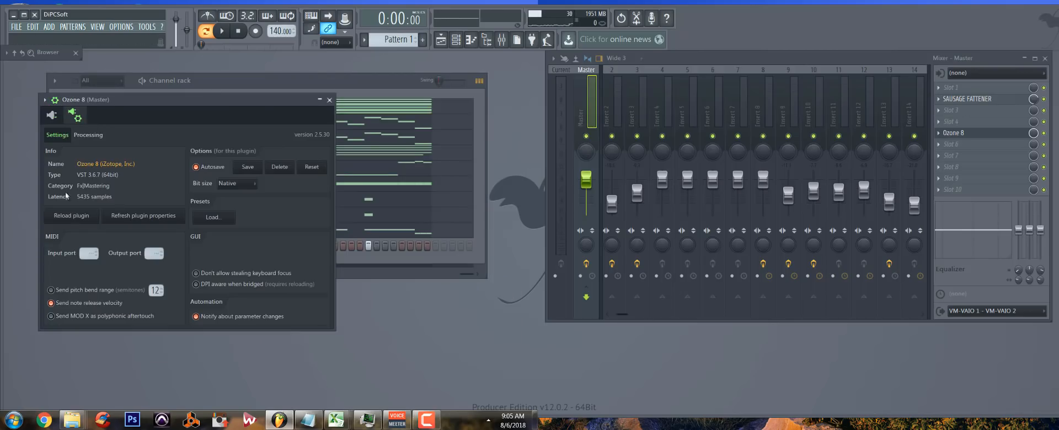
click(89, 137)
click(68, 176)
click(329, 100)
Save the project in the Projects folder as "beat tuorial 1"
click(17, 27)
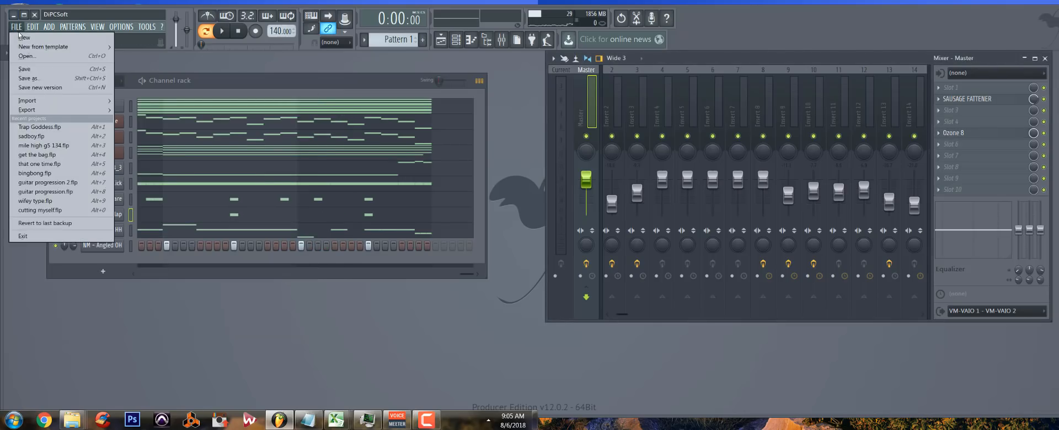
click(43, 76)
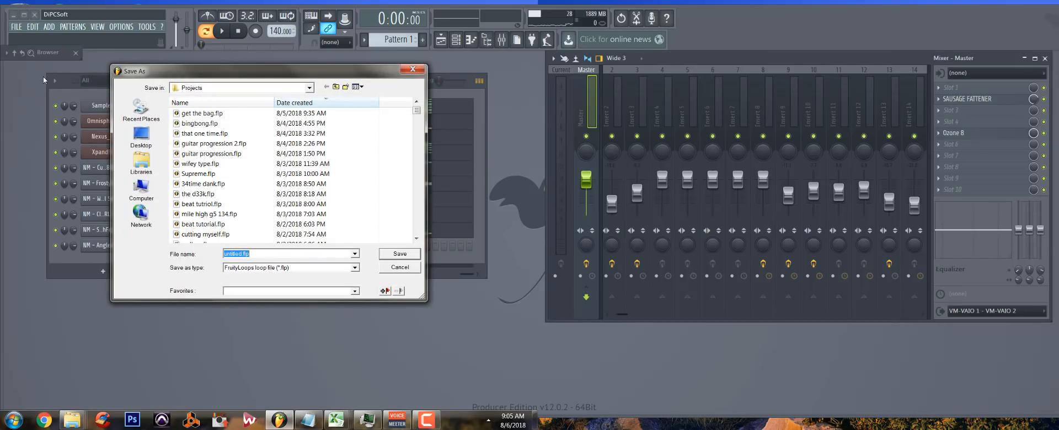
text(beat)
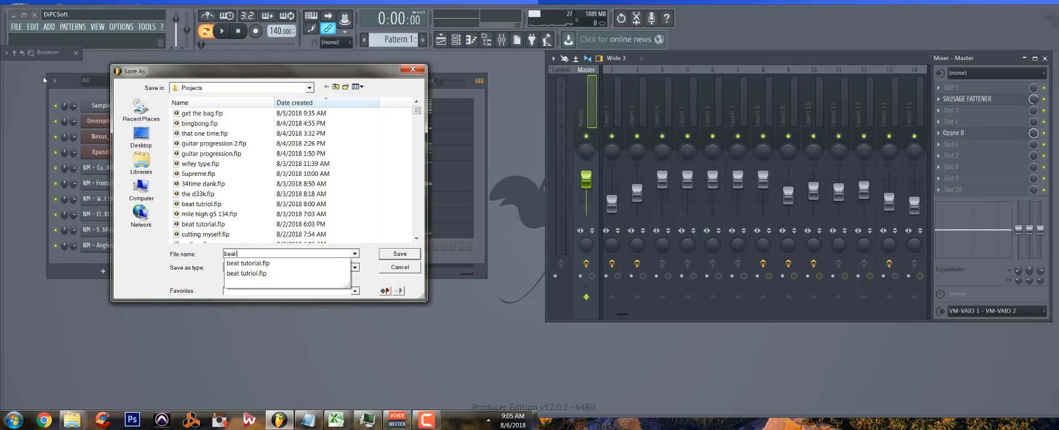
text( tuorial 1)
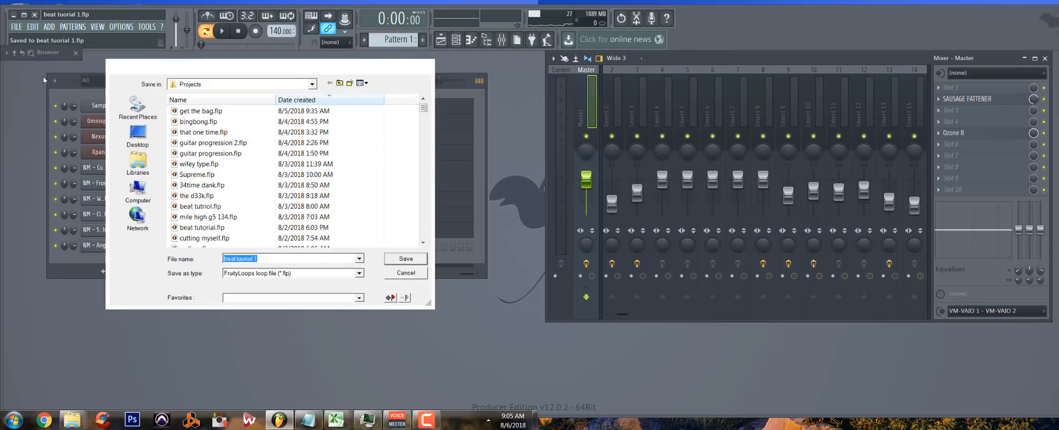
key(Return)
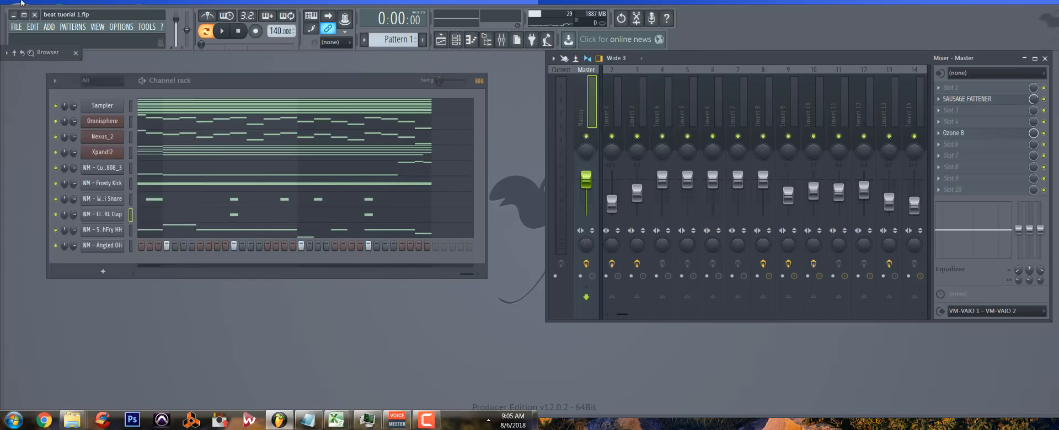
Make the Omnisphere channel's plugin bridged in its wrapper's processing settings and close its window
click(113, 122)
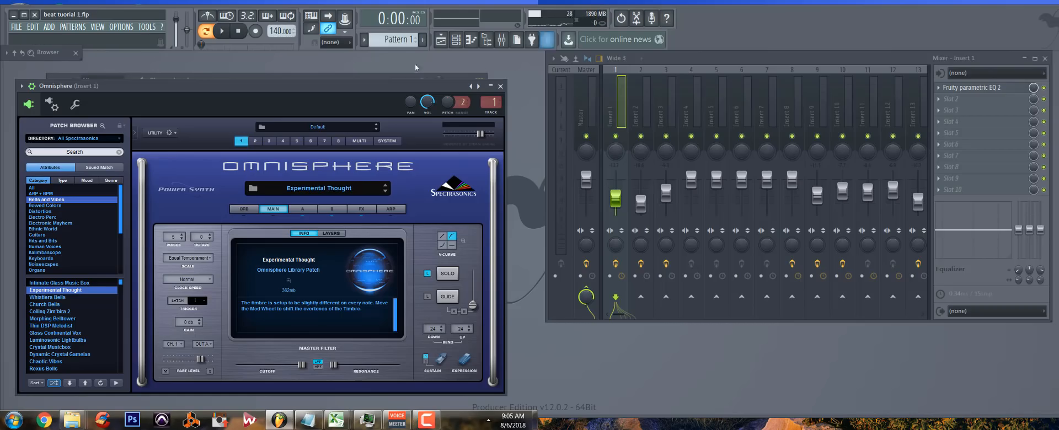
click(51, 104)
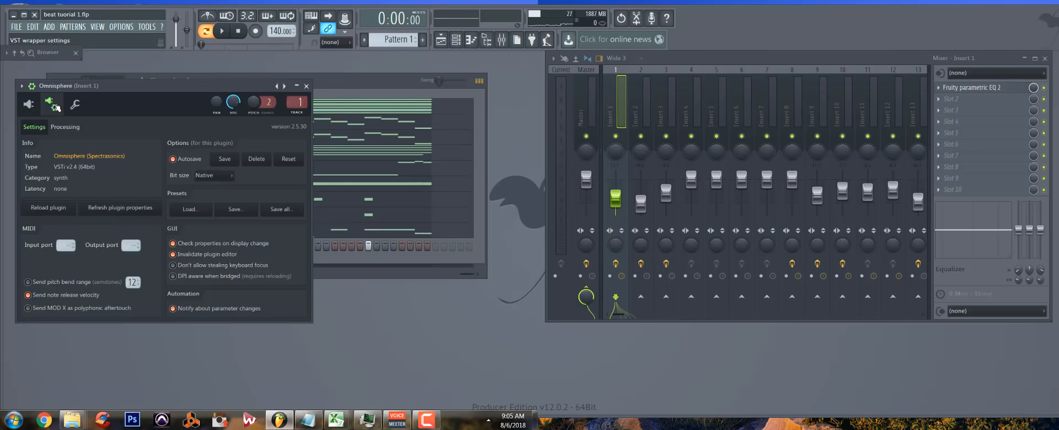
click(65, 127)
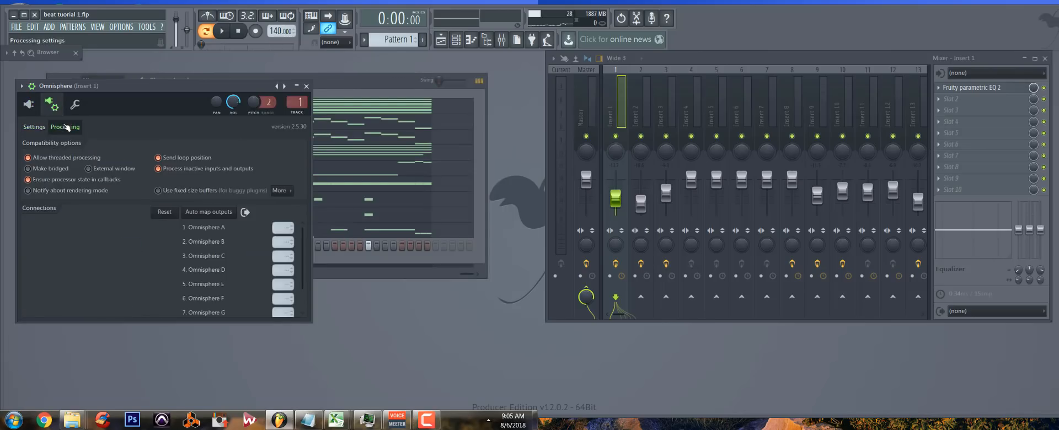
click(46, 173)
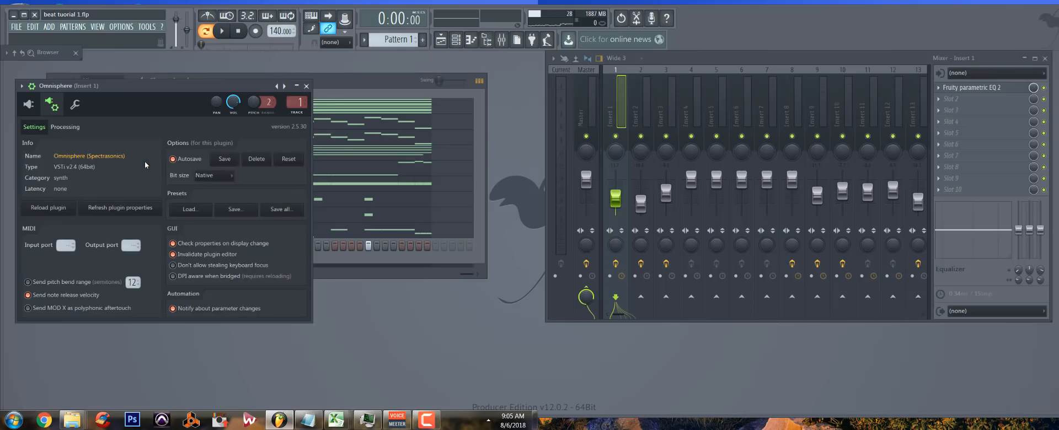
click(306, 86)
click(102, 124)
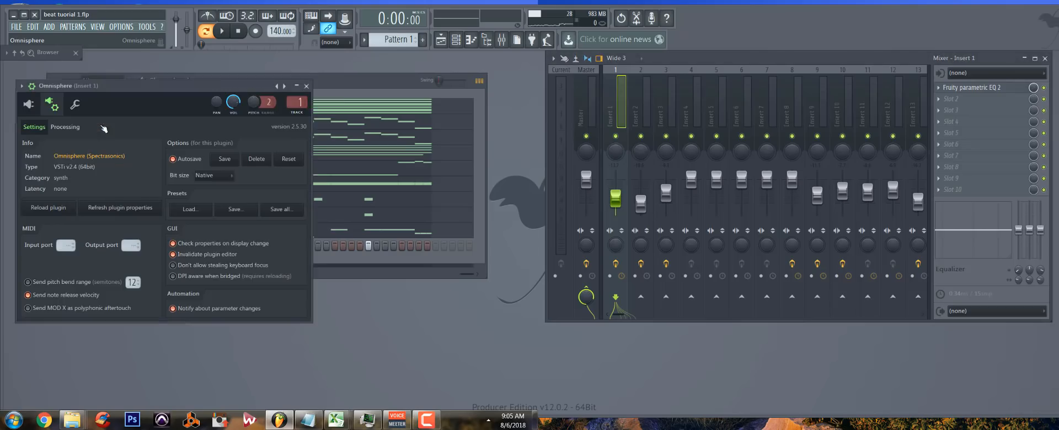
click(310, 87)
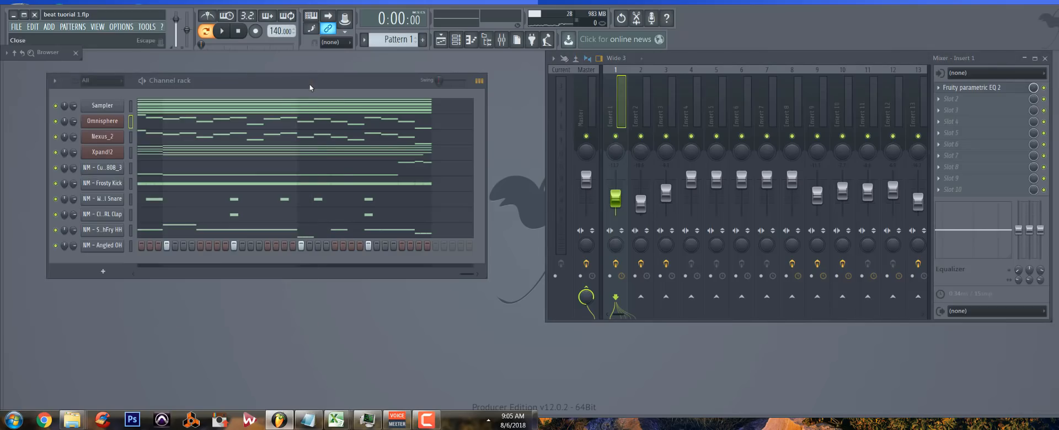
Check the Nexus_2 channel's plugin type and processing compatibility options in its wrapper settings
click(103, 137)
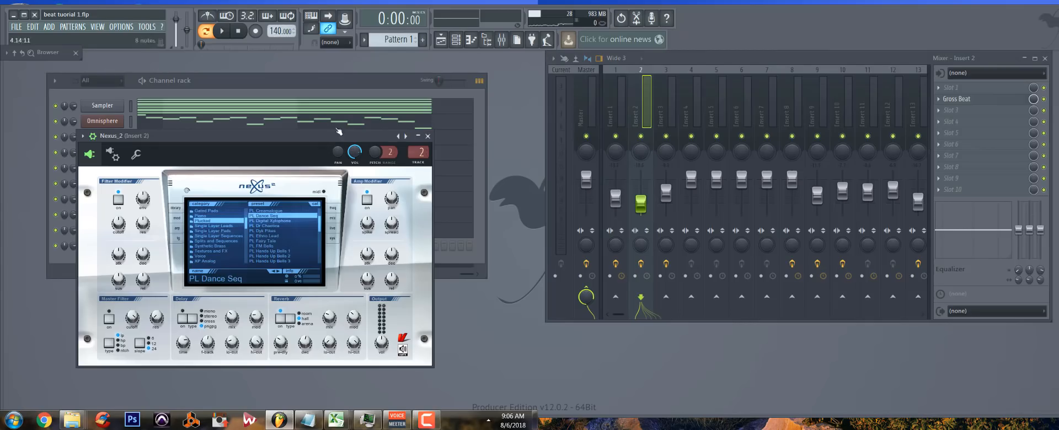
click(112, 155)
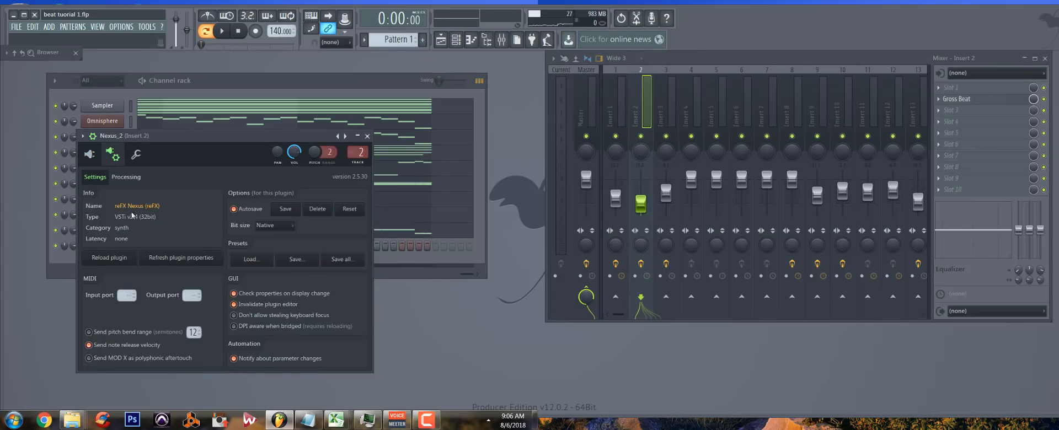
click(126, 177)
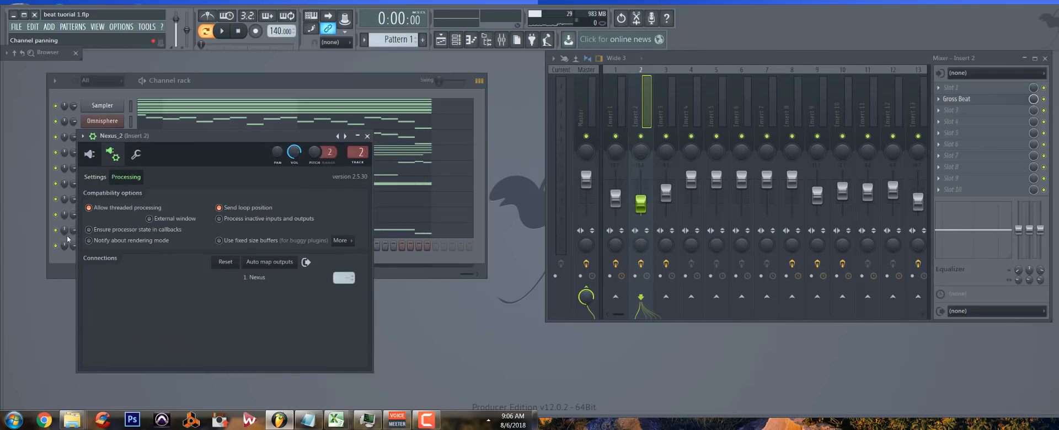
click(367, 136)
Make the Xpand!2 channel's plugin bridged in its wrapper's processing settings and close its window
click(97, 154)
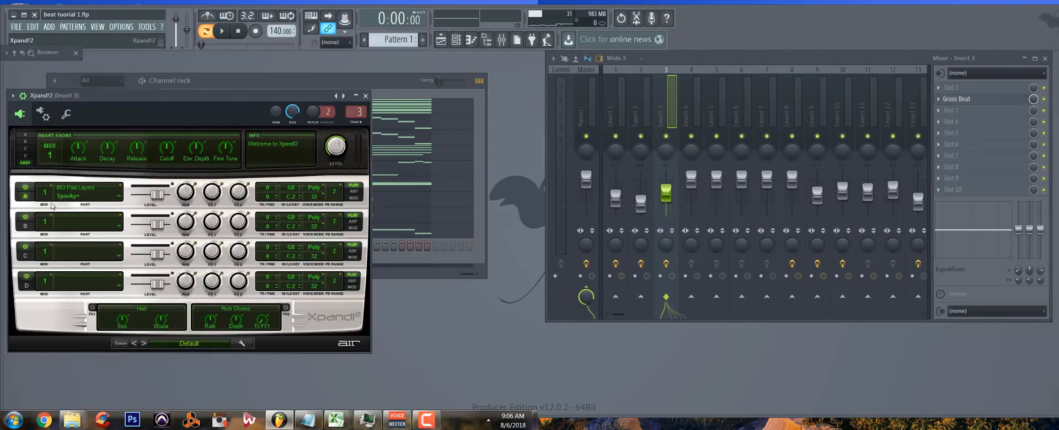
click(44, 115)
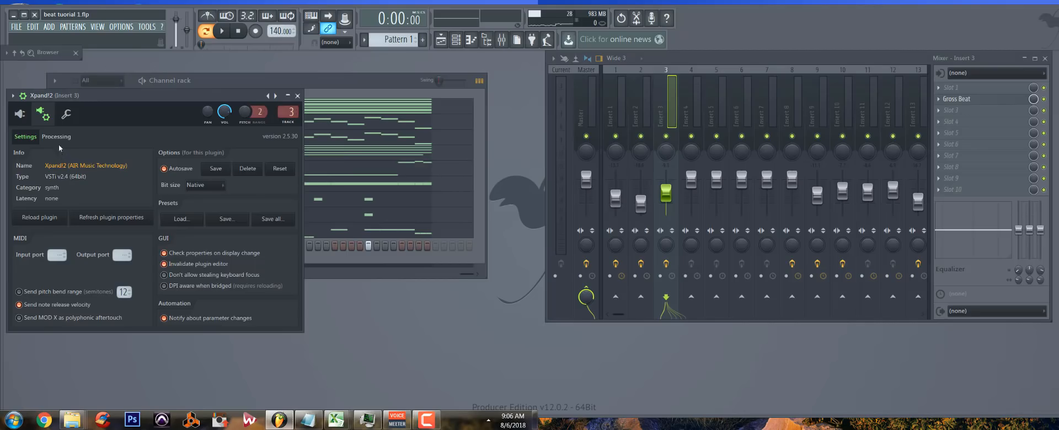
click(58, 137)
click(25, 180)
click(297, 96)
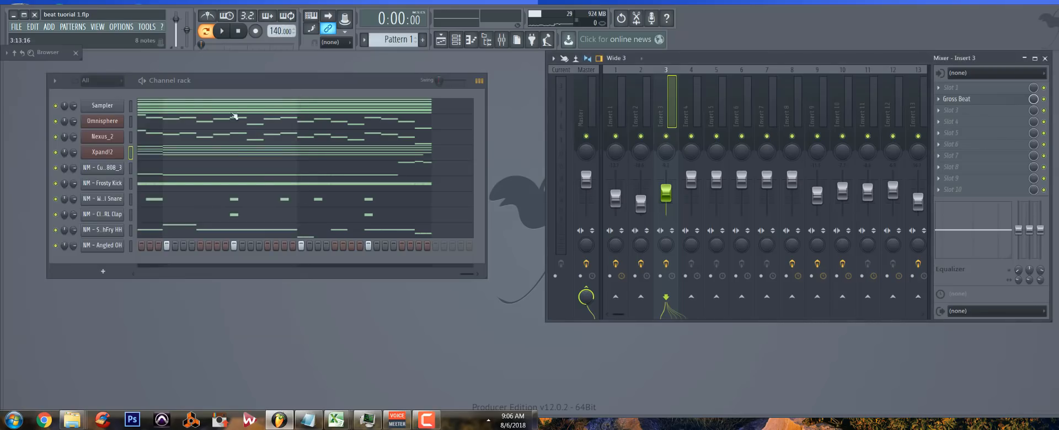
Save the project, then open the master's Ozone 8 to its main interface while briefly playing the beat
key(ctrl+s)
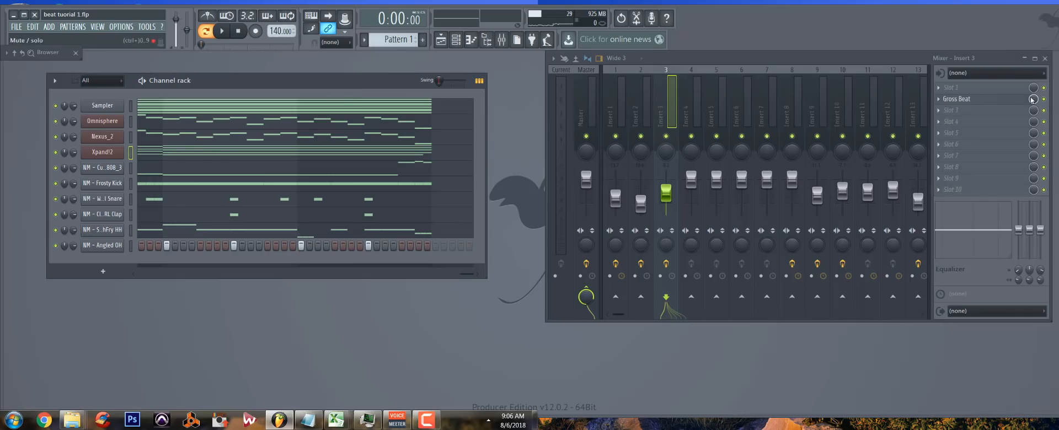
click(580, 117)
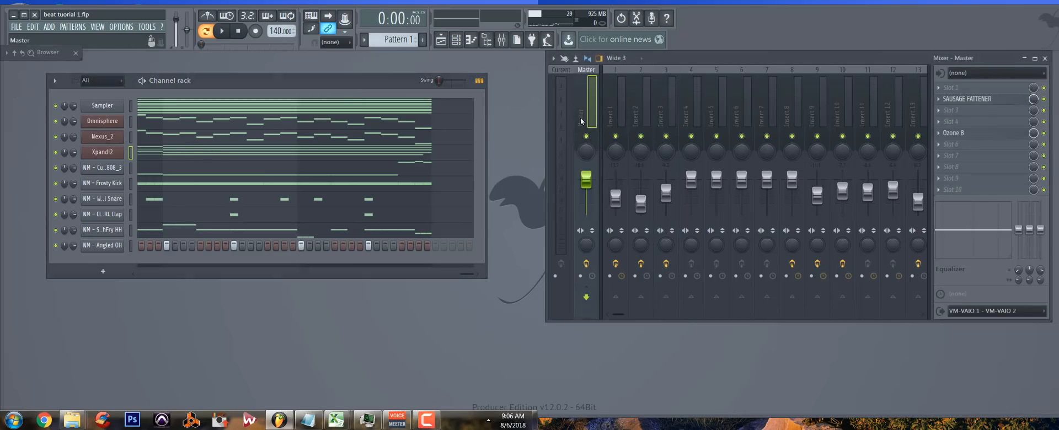
click(953, 133)
key(space)
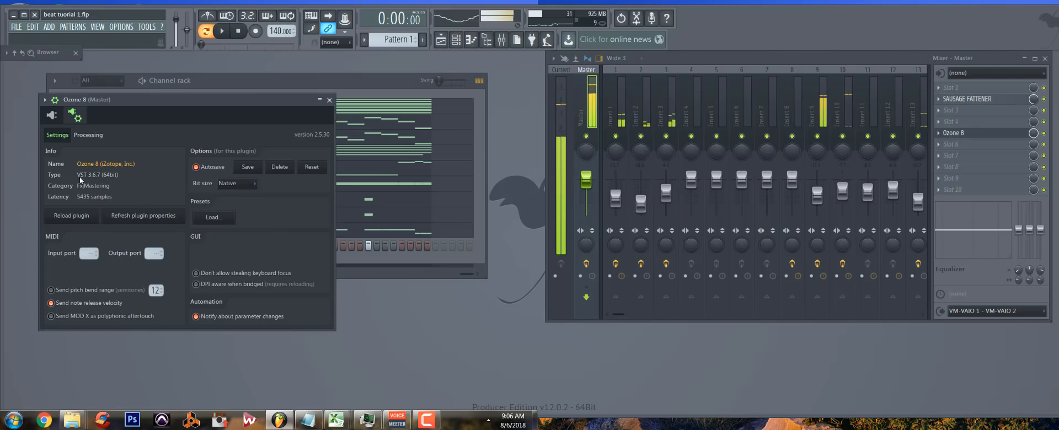
key(space)
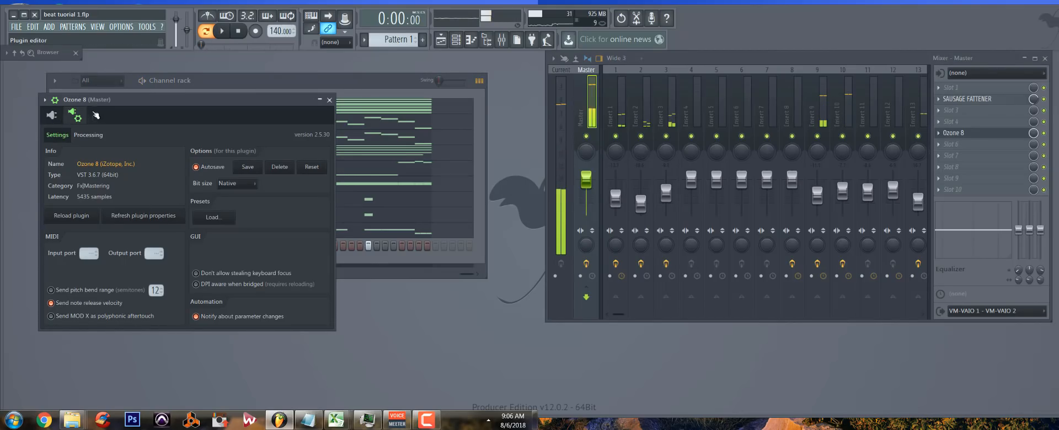
click(60, 114)
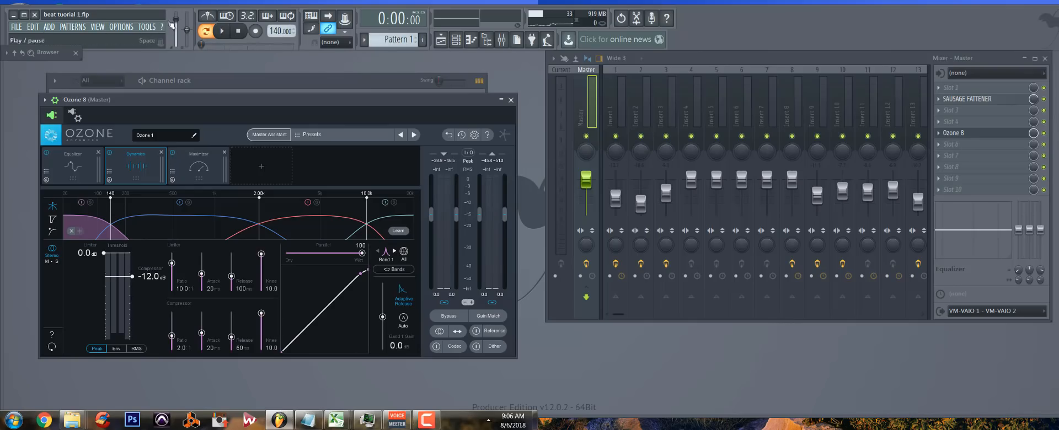
Save the project again and close FL Studio
click(16, 28)
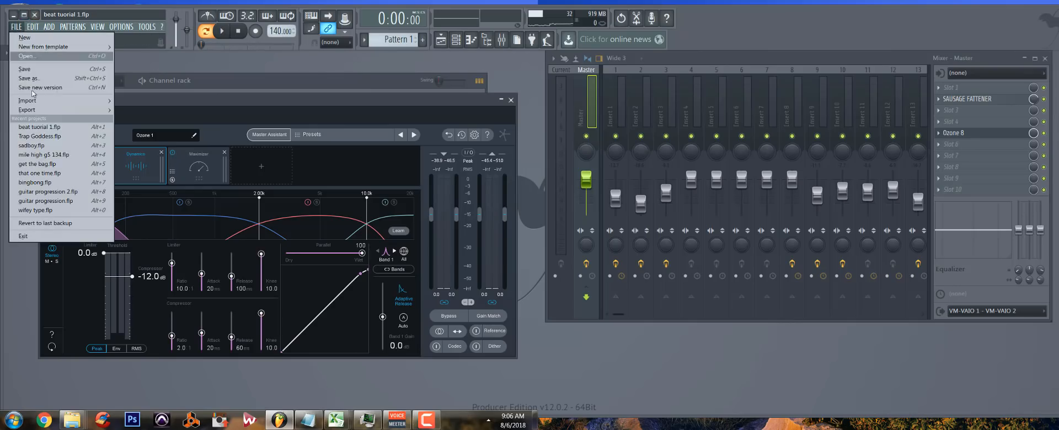
click(33, 71)
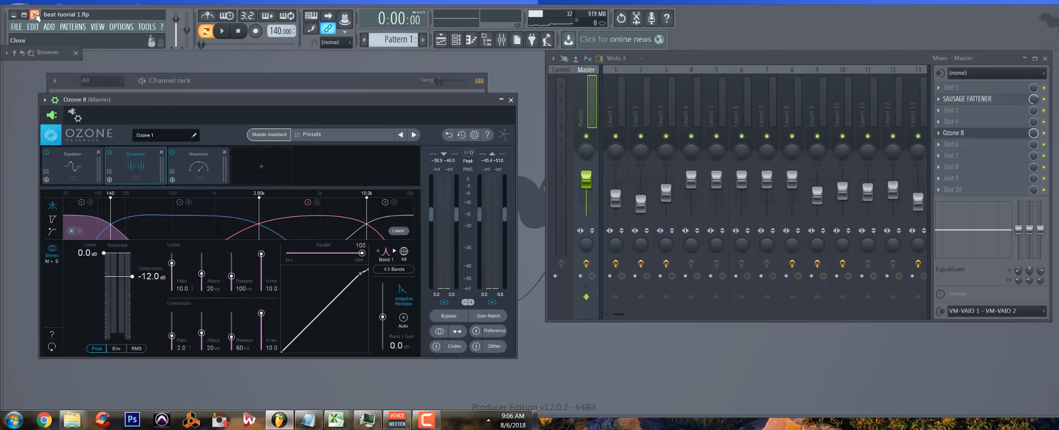
click(35, 15)
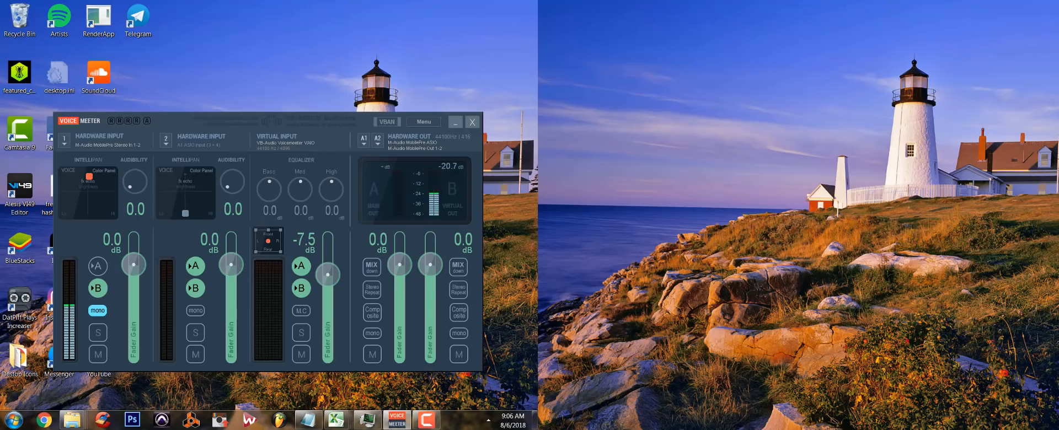
Relaunch FL Studio and reopen the recent project "beat tuorial 1.flp"
click(280, 422)
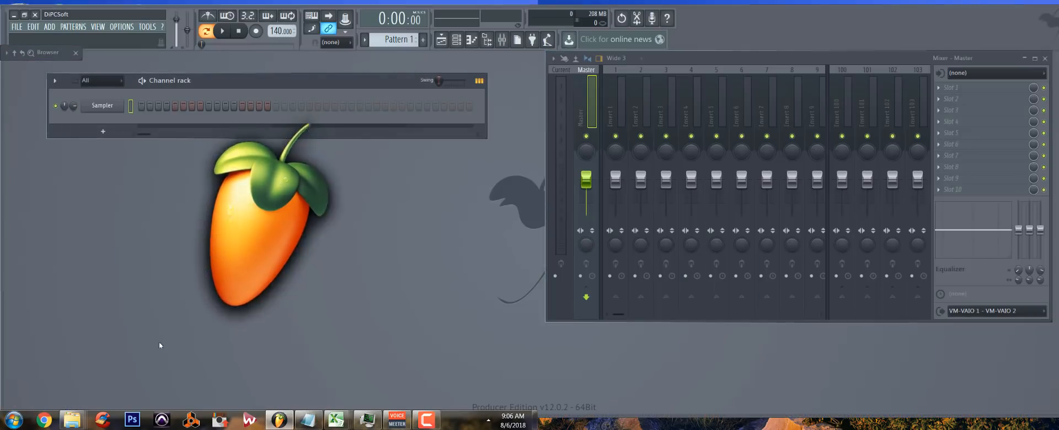
click(29, 54)
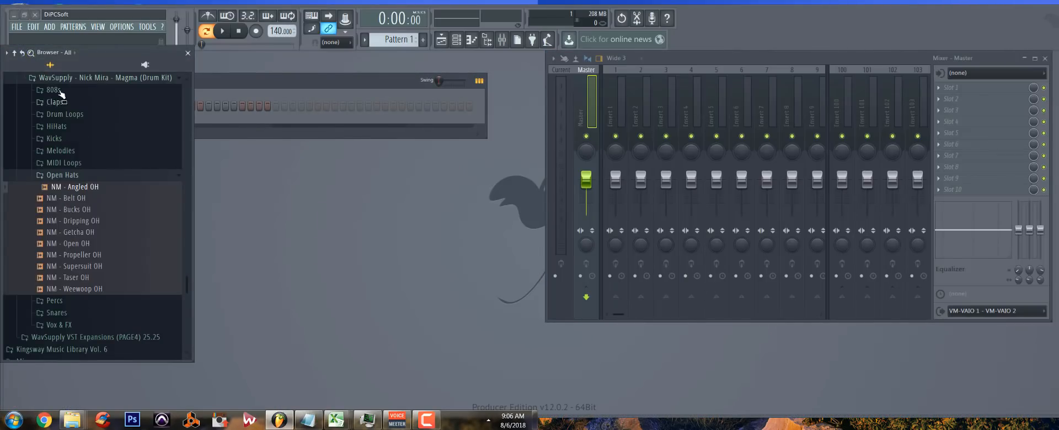
click(17, 27)
click(38, 127)
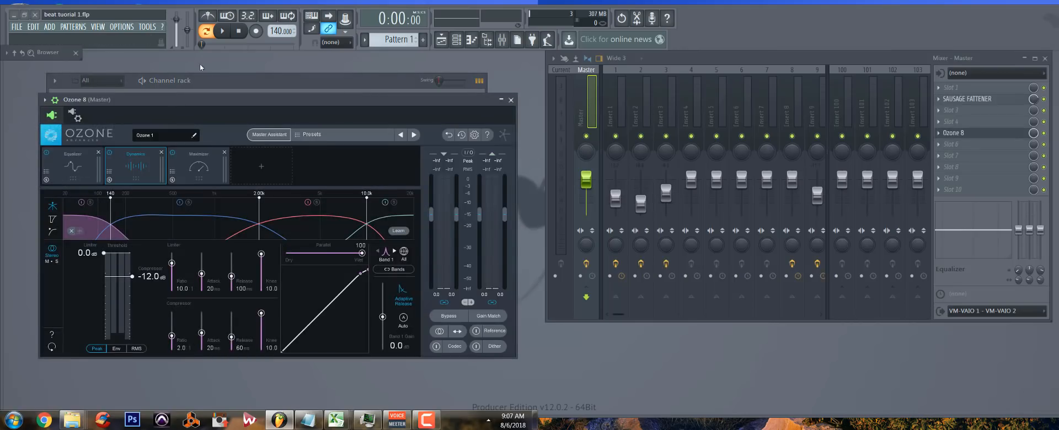
Play the beat briefly and examine the compressor thresholds of bands 2 and 3 in Ozone 8's Dynamics module
click(226, 34)
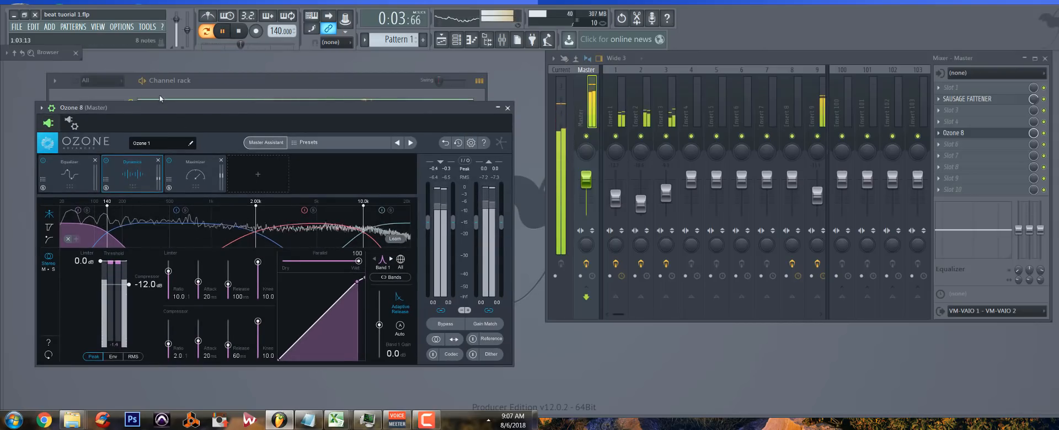
key(space)
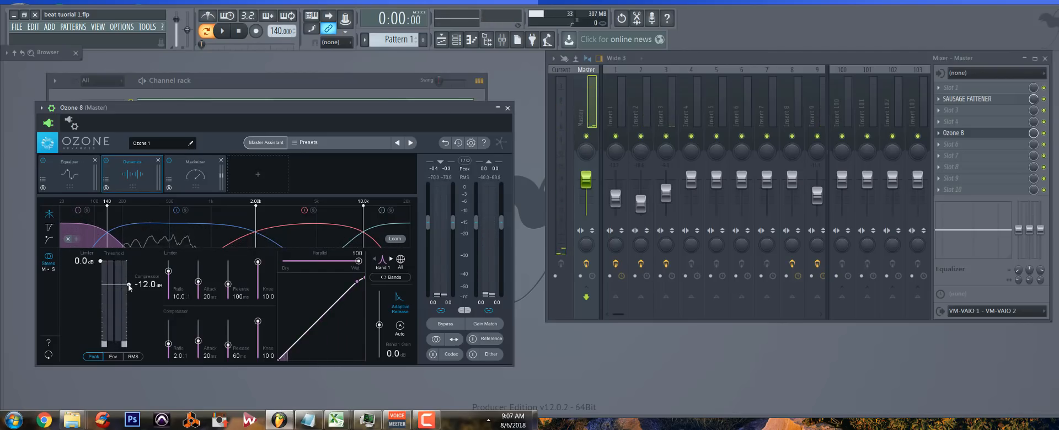
click(145, 228)
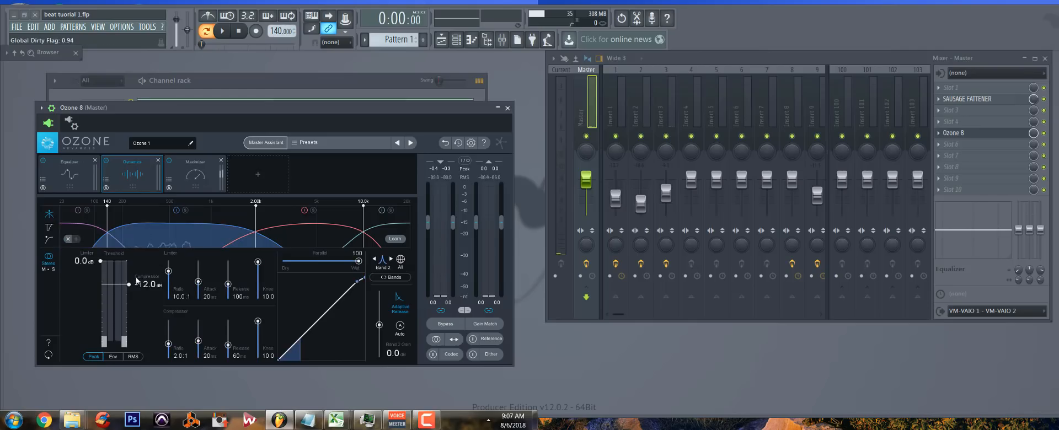
drag(137, 281, 136, 280)
click(275, 241)
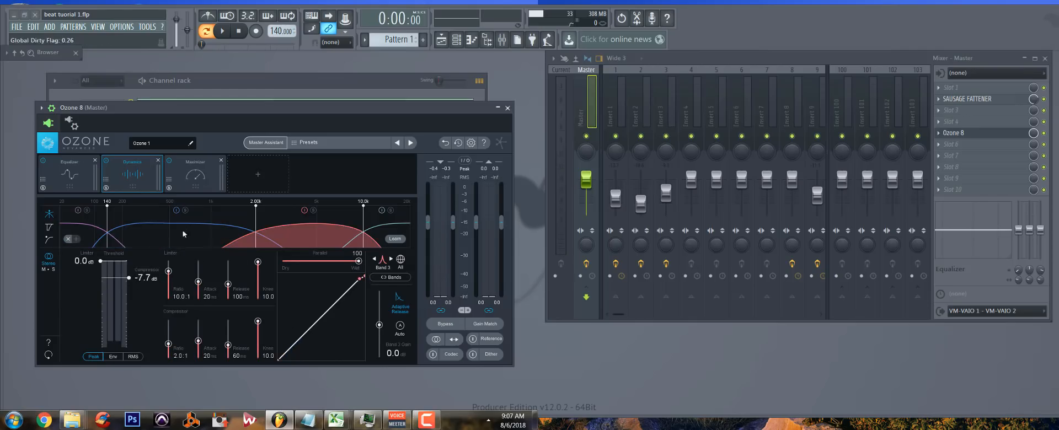
Set the threshold of Ozone 8's Maximizer to -5.3 dB and move the plugin window slightly up
click(184, 183)
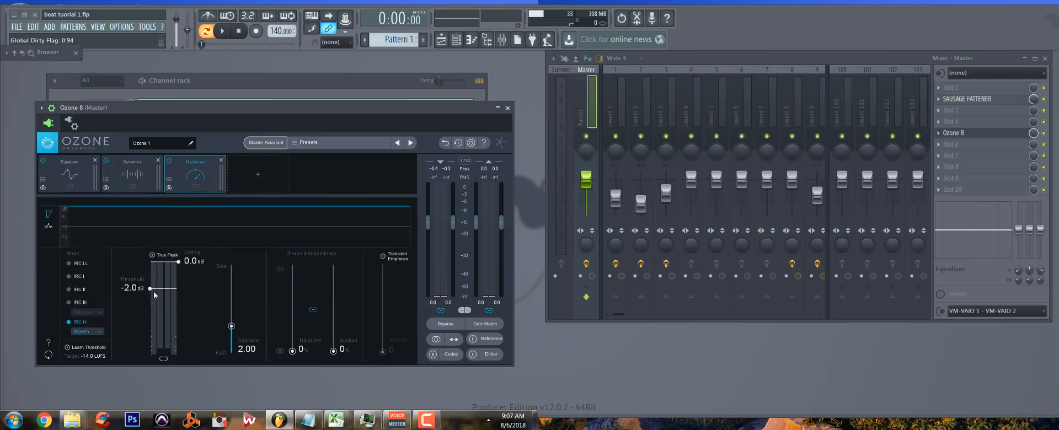
drag(149, 292, 155, 313)
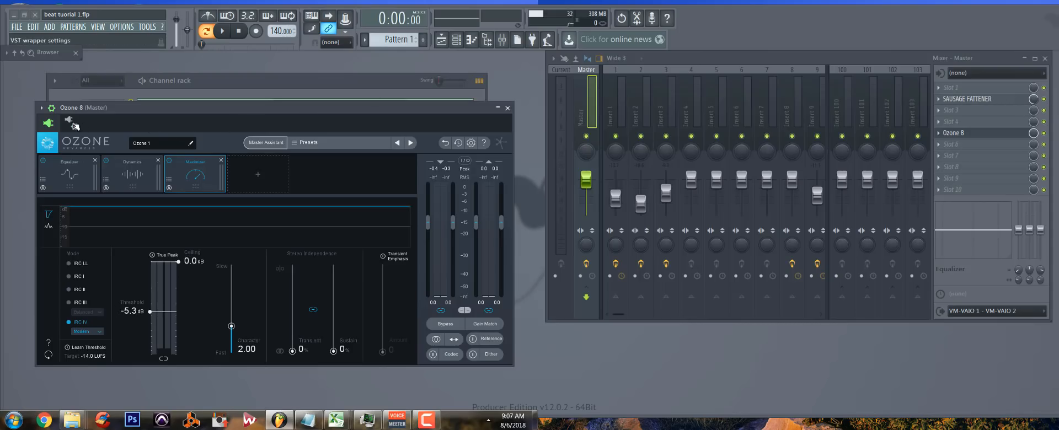
drag(165, 108, 156, 92)
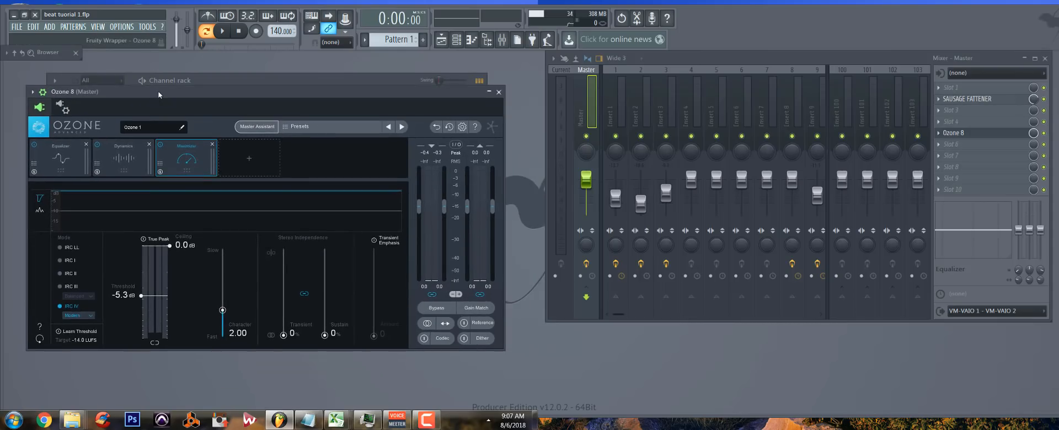
Play the beat and compare it with Sausage Fattener and Ozone 8 bypassed on the master, then close Ozone 8
key(space)
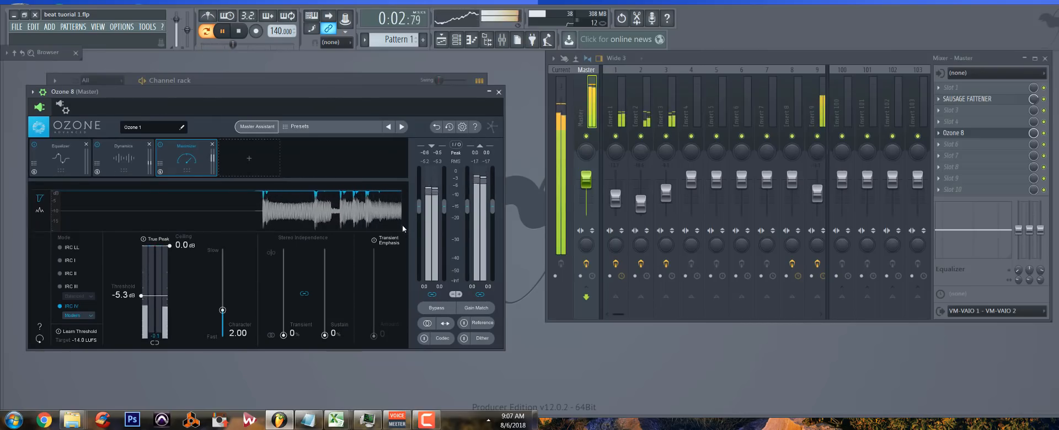
key(space)
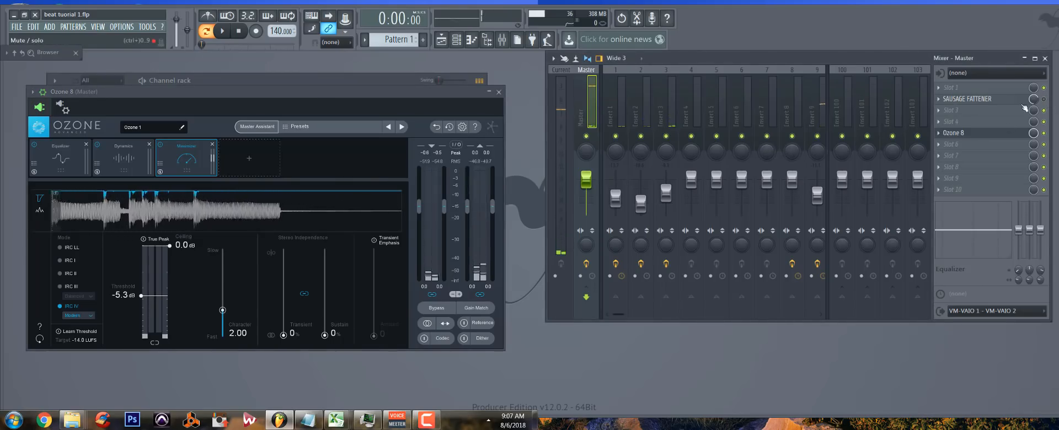
key(space)
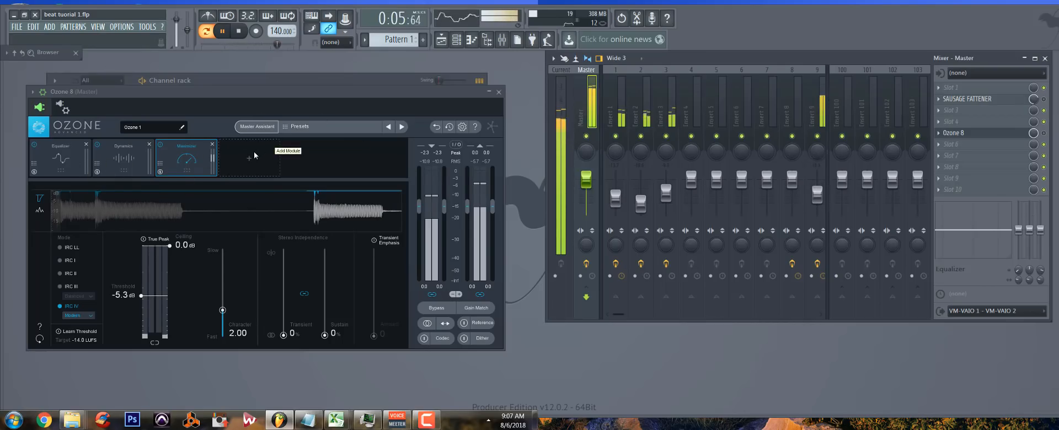
key(space)
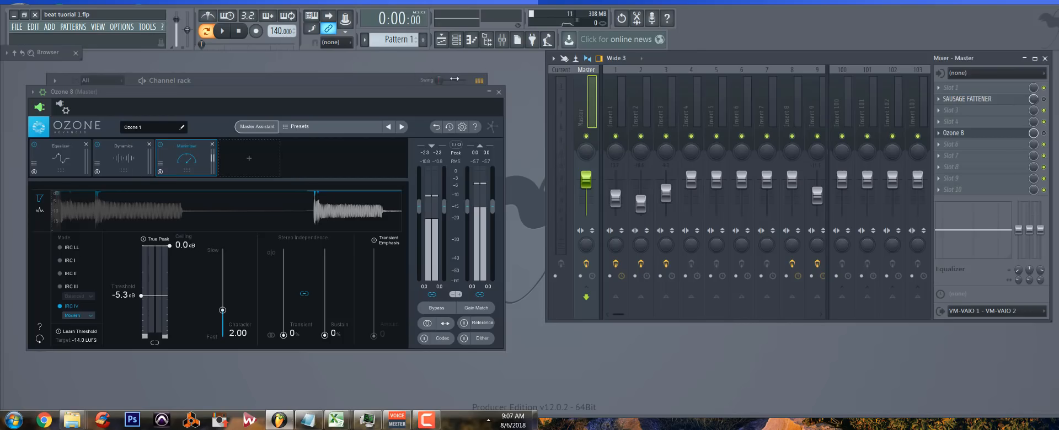
click(498, 92)
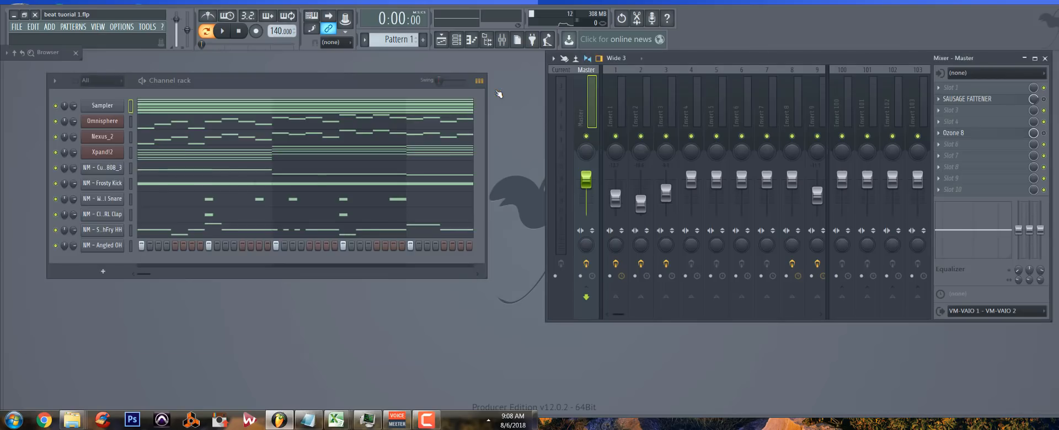
Replace the mixer view with the Playlist, place Pattern 1 at bar 1 of Track 1 and split it by channel
click(1045, 59)
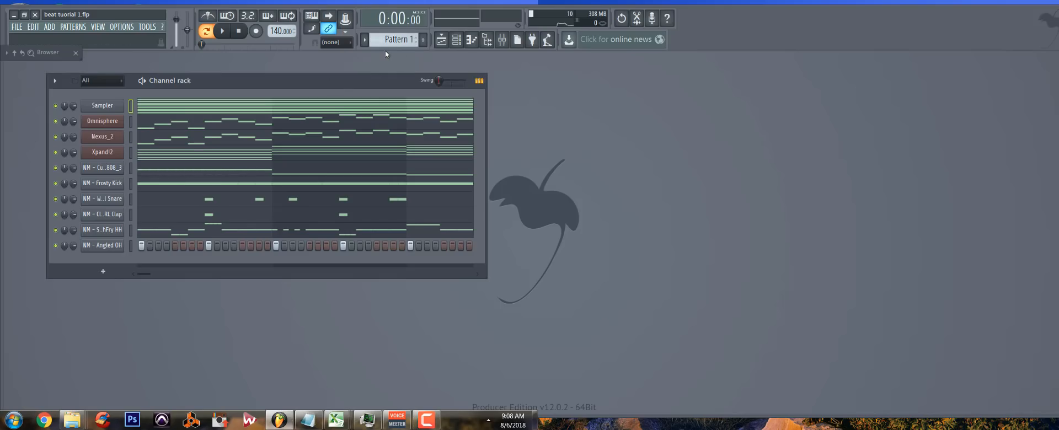
key(F5)
click(644, 104)
drag(645, 106, 625, 106)
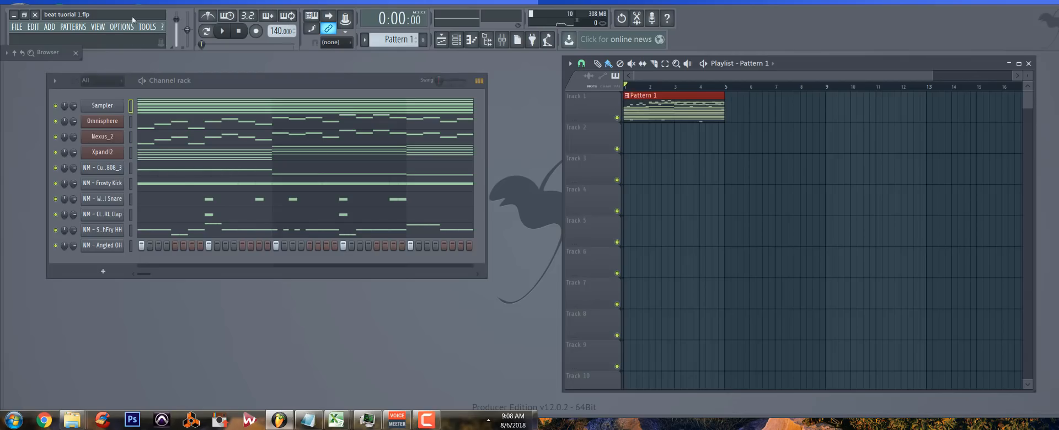
click(80, 30)
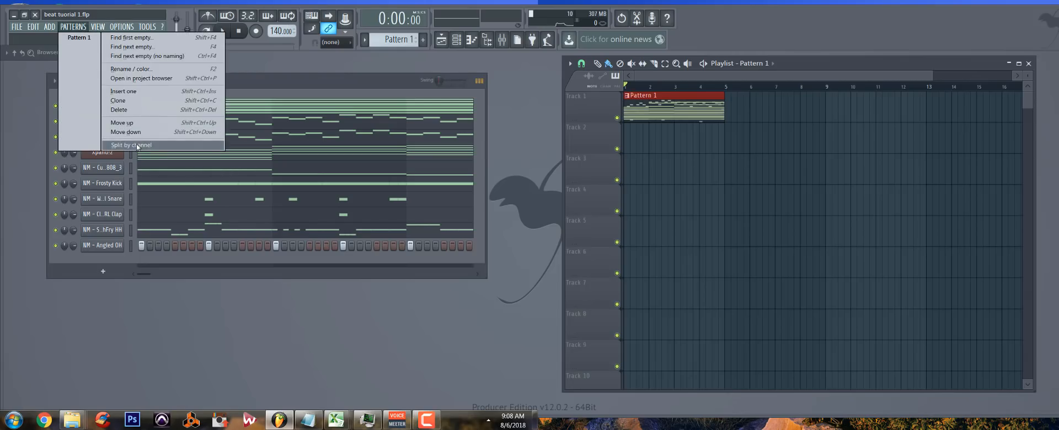
click(110, 146)
Remove the Sampler pattern clips from the Playlist
click(657, 136)
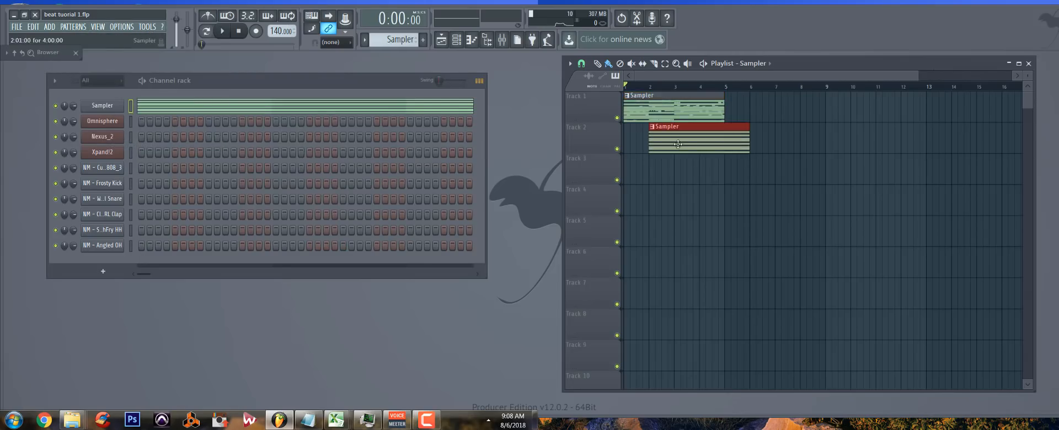
right_click(670, 133)
drag(658, 111, 648, 150)
right_click(647, 138)
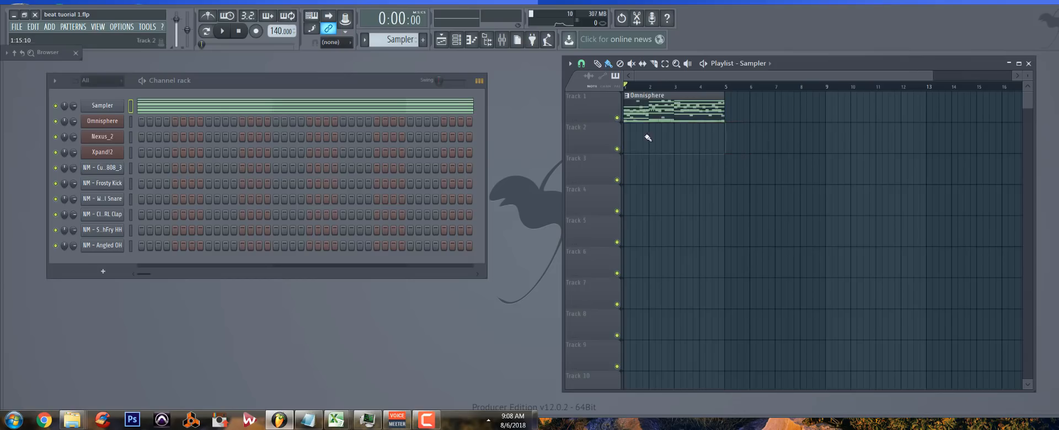
Move the Omnisphere, Nexus_2 and Xpand!2 clips from Track 1 to Tracks 2, 3 and 4, starting at bar 1
drag(640, 115, 626, 155)
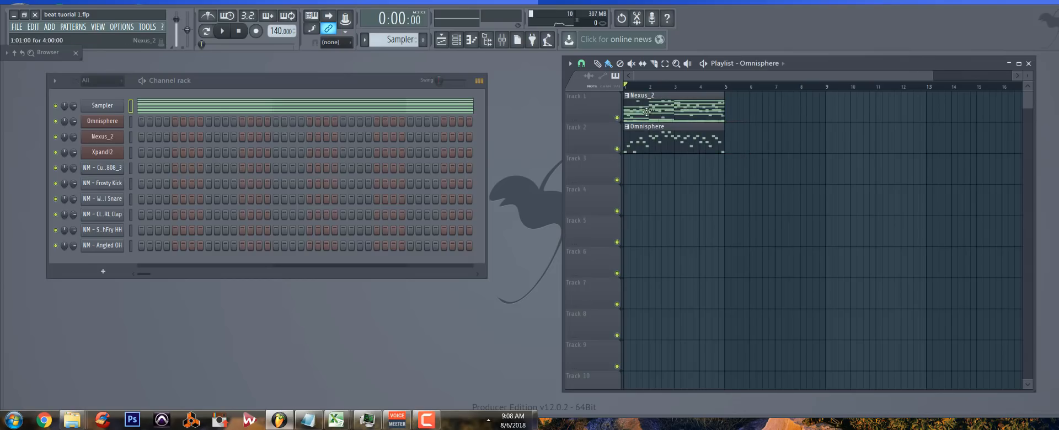
drag(645, 113, 626, 178)
drag(647, 112, 639, 205)
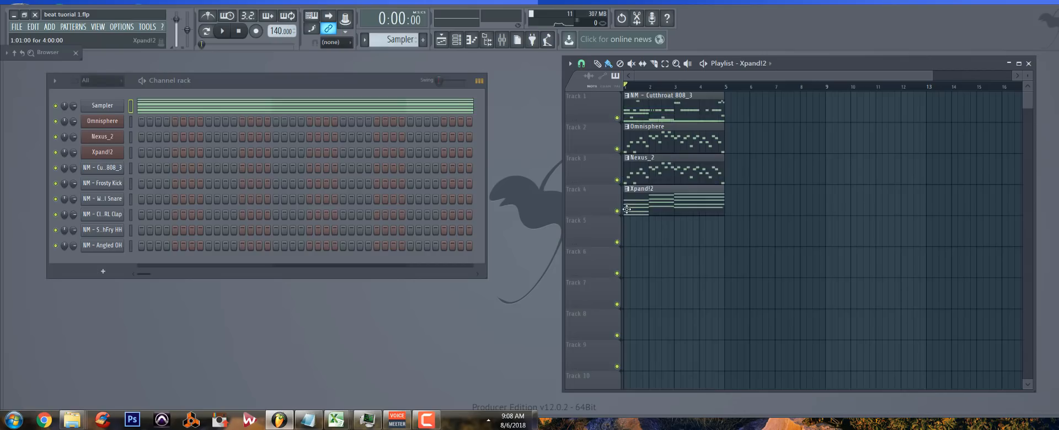
Move the Cutthroat 808_3, Frosty Kick, WeBall Snare and ClappingIRL Clap clips to Tracks 7 through 10 at bar 1
drag(627, 237, 625, 308)
drag(657, 113, 620, 345)
drag(659, 106, 611, 370)
drag(664, 97, 656, 330)
Move the ShoestringFrenchFry HH clip to Track 11 and the Angled OH clip to Track 12, both at bar 1
scroll(712, 232, up, 3)
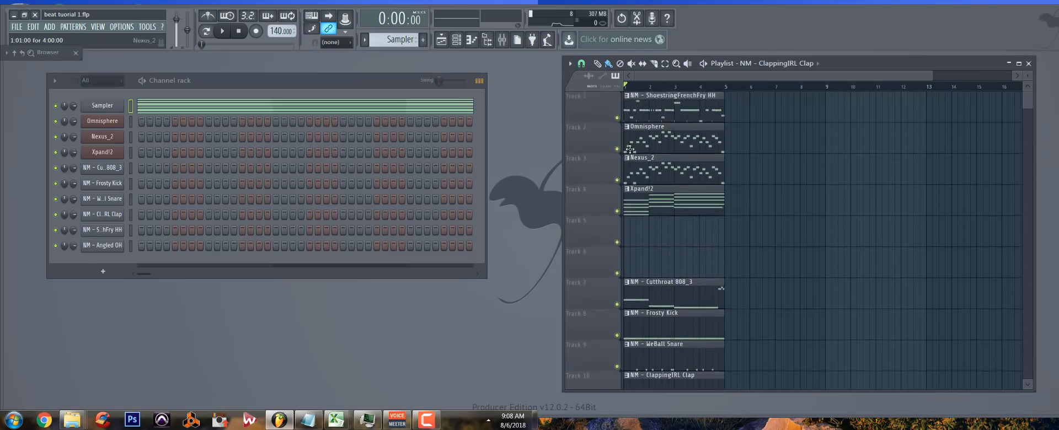
drag(667, 101, 665, 358)
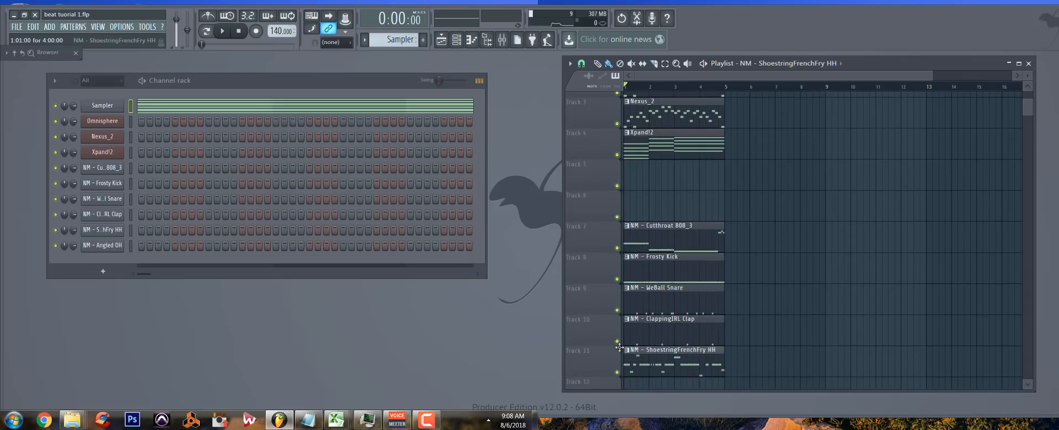
scroll(683, 215, up, 3)
drag(666, 108, 638, 356)
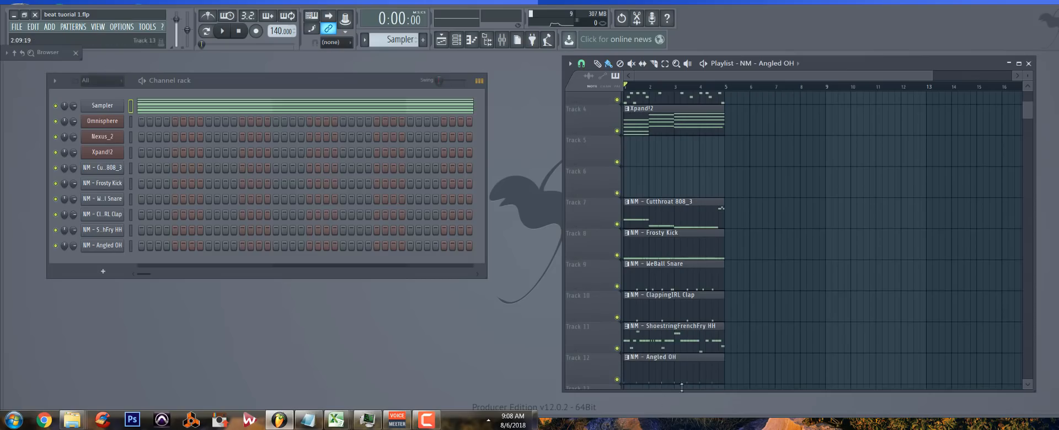
Select all the pattern clips and move them up one track so Omnisphere sits on Track 1
drag(740, 367, 635, 100)
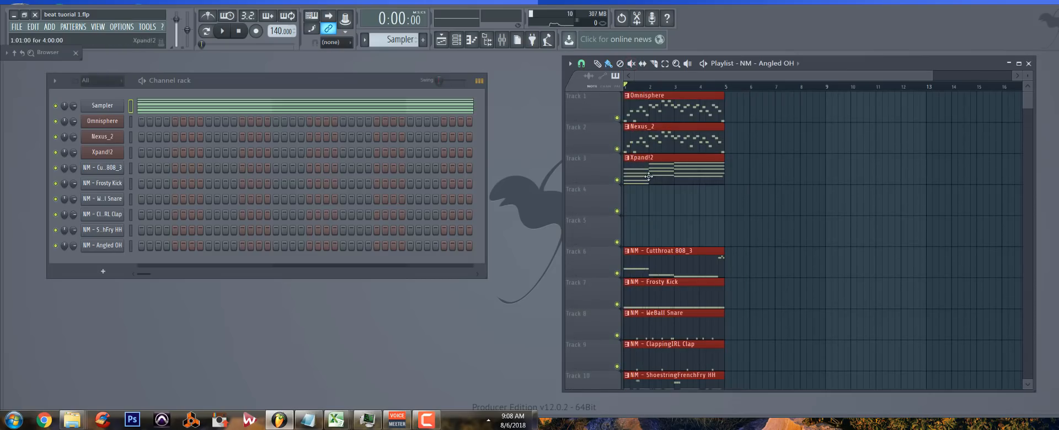
scroll(657, 179, down, 3)
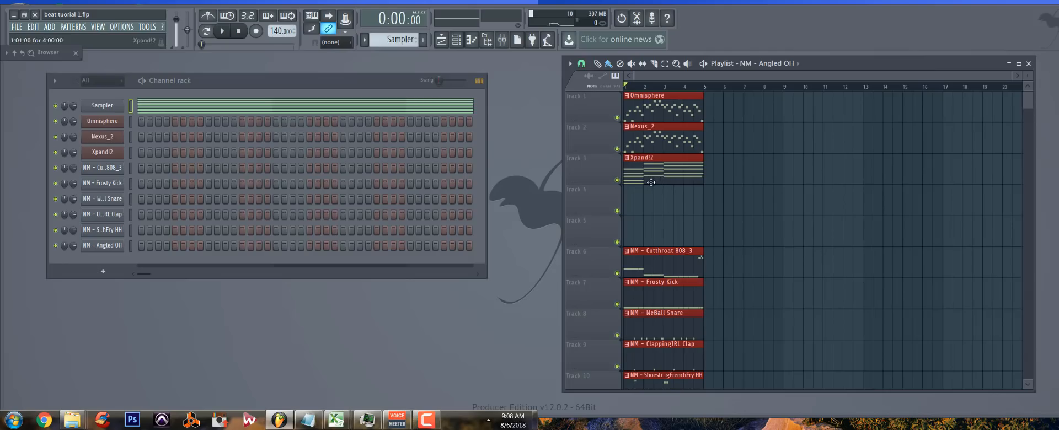
Duplicate the selected four-bar block of all pattern clips end to end until the arrangement fills bars 1 to 88
click(694, 87)
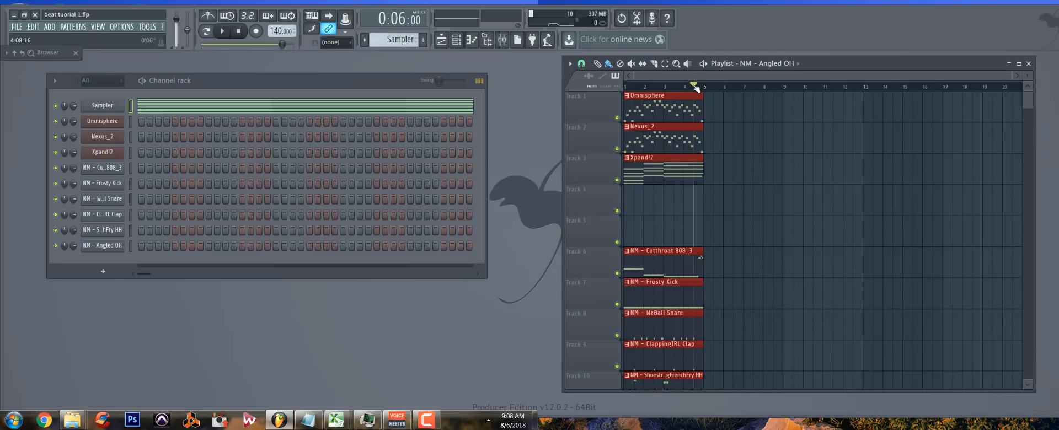
scroll(674, 138, down, 3)
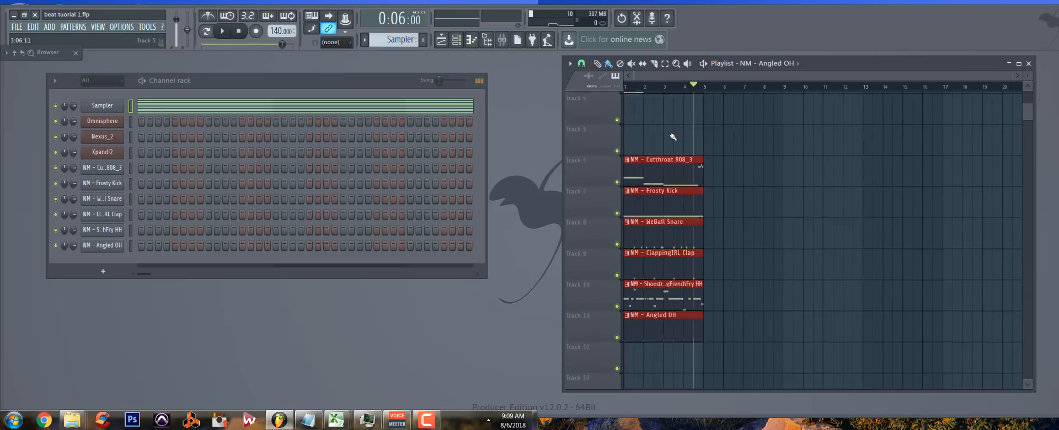
scroll(673, 137, up, 3)
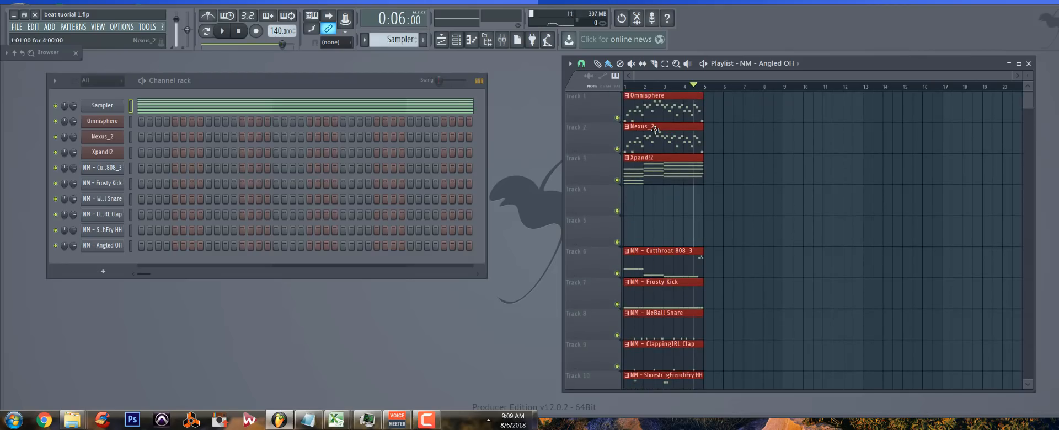
key(ctrl+b)
key(ctrl+b)
key(ctrl+b)
key(ctrl+b)
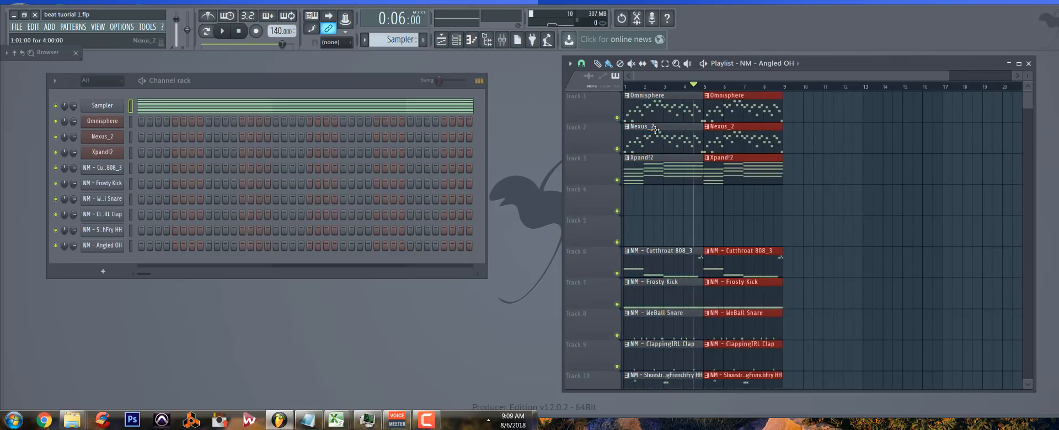
key(ctrl+b)
key(ctrl+b)
key(ctrl+b)
key(ctrl+b)
key(ctrl+b)
key(ctrl+b)
key(ctrl+b)
key(ctrl+b)
key(ctrl+b)
key(ctrl+b)
key(ctrl+b)
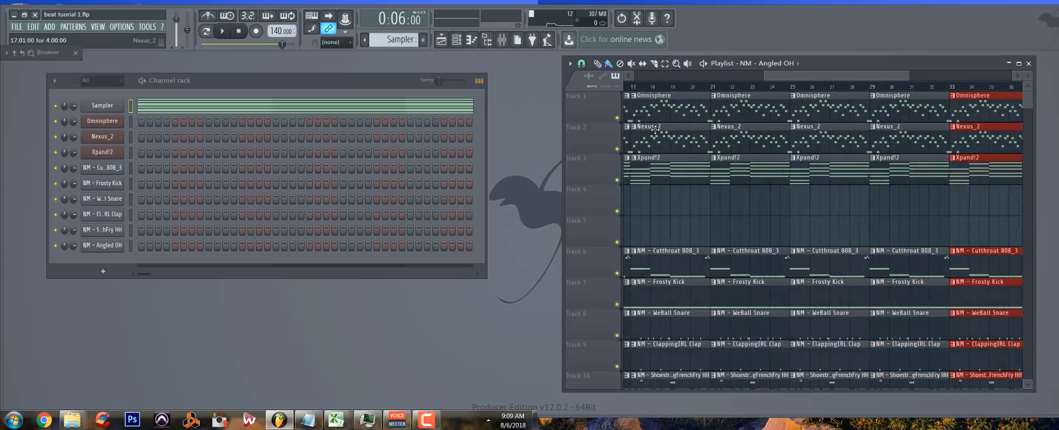
key(ctrl+b)
key(ctrl+b)
key(ctrl+b)
key(ctrl+b)
key(ctrl+b)
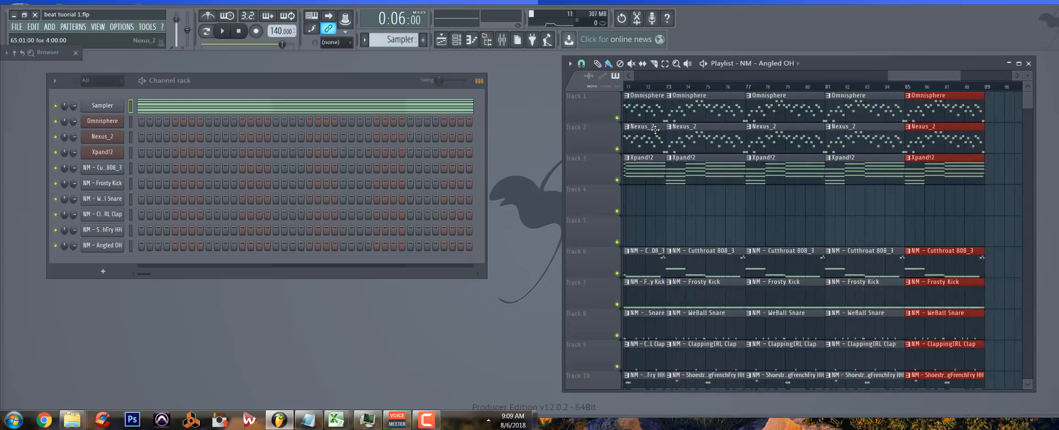
Keep duplicating the clip block up to the end of bar 112, checking the song time at the last clips
click(980, 86)
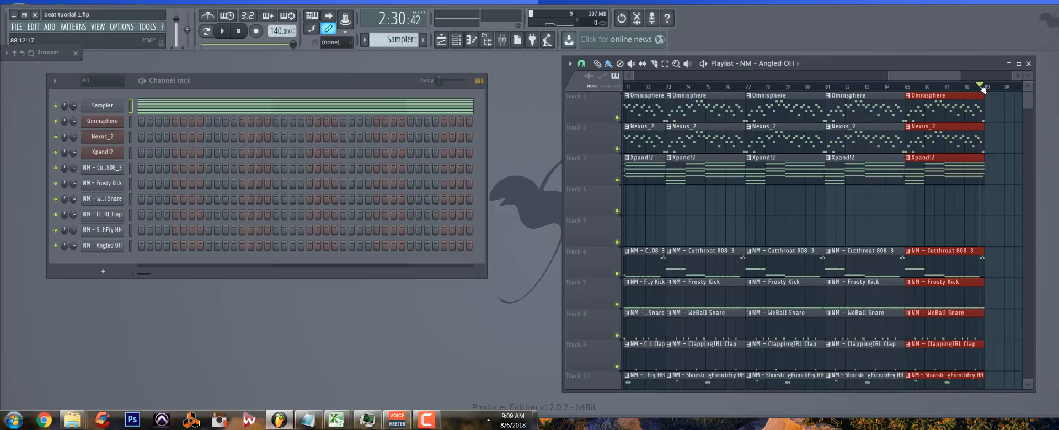
key(ctrl+b)
key(ctrl+b)
key(ctrl+b)
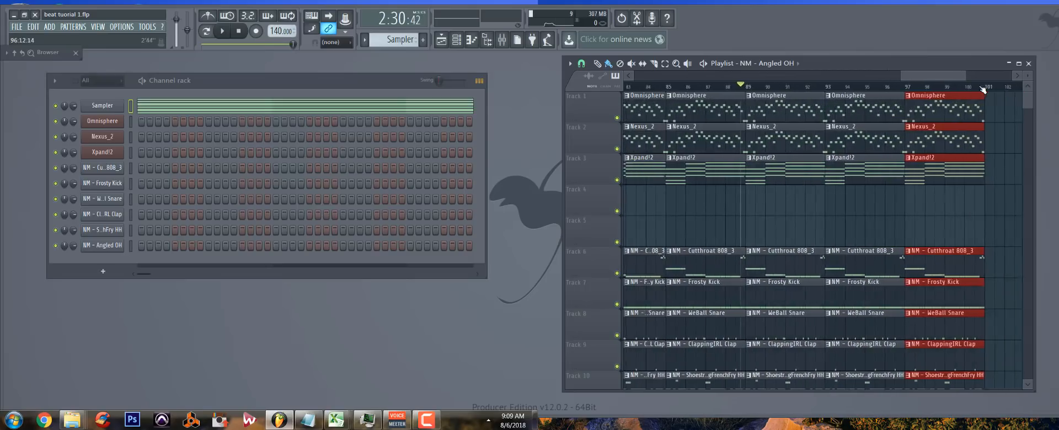
click(980, 86)
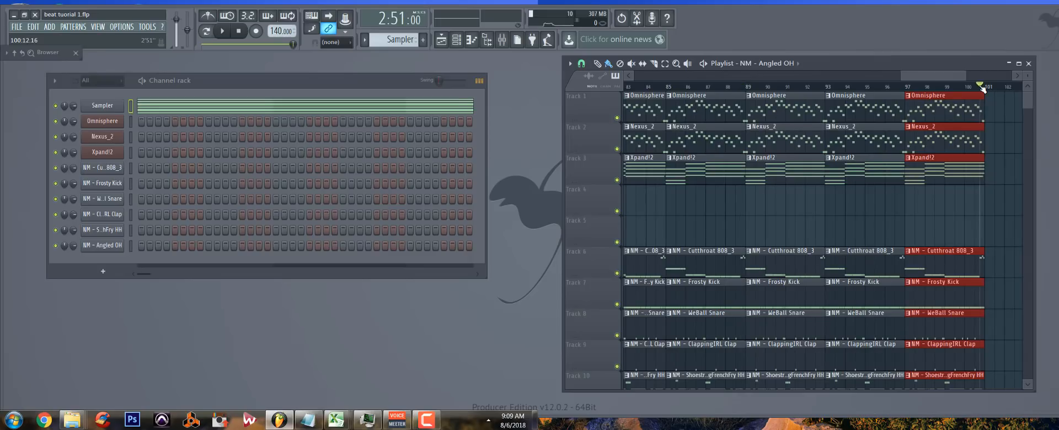
key(ctrl+b)
key(ctrl+b)
key(ctrl+b)
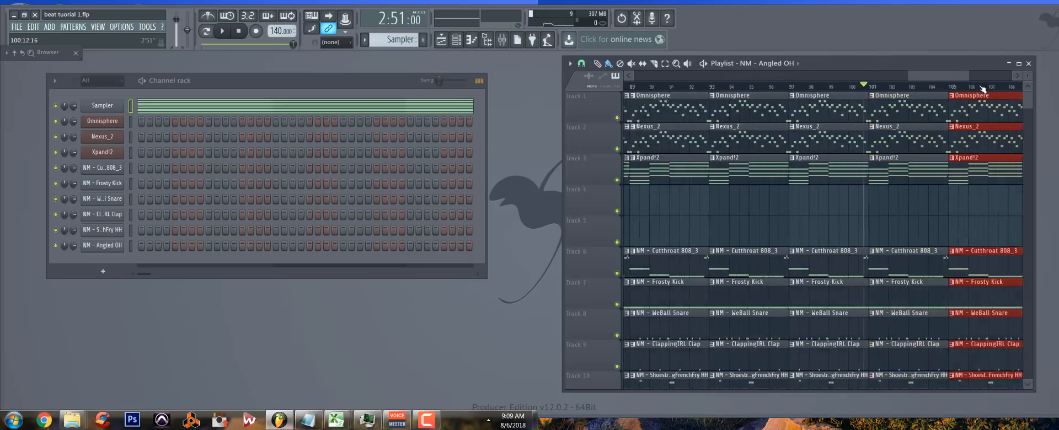
click(977, 88)
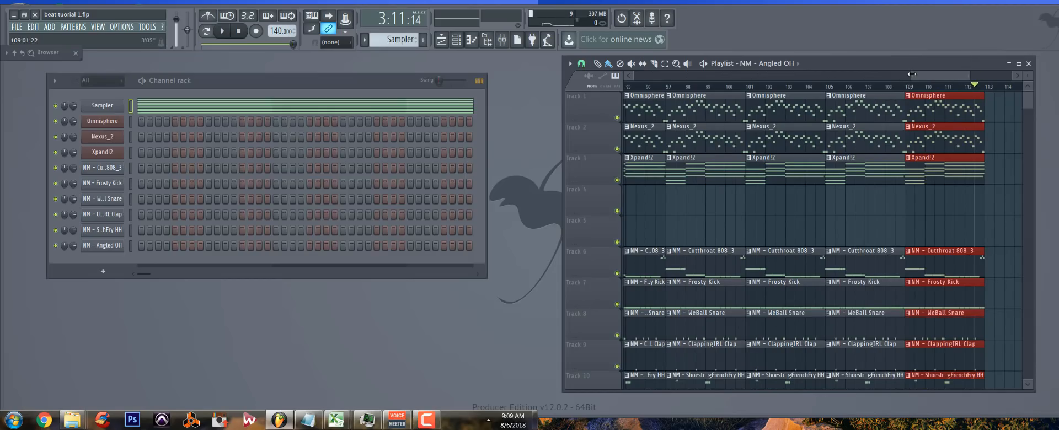
Review the full arrangement in the Playlist and play its opening bars from the start
drag(912, 74, 634, 74)
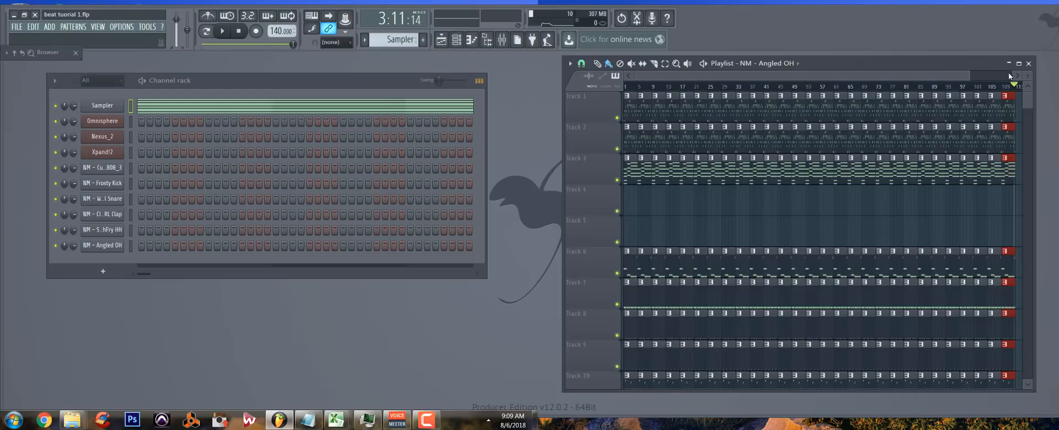
drag(971, 74, 689, 74)
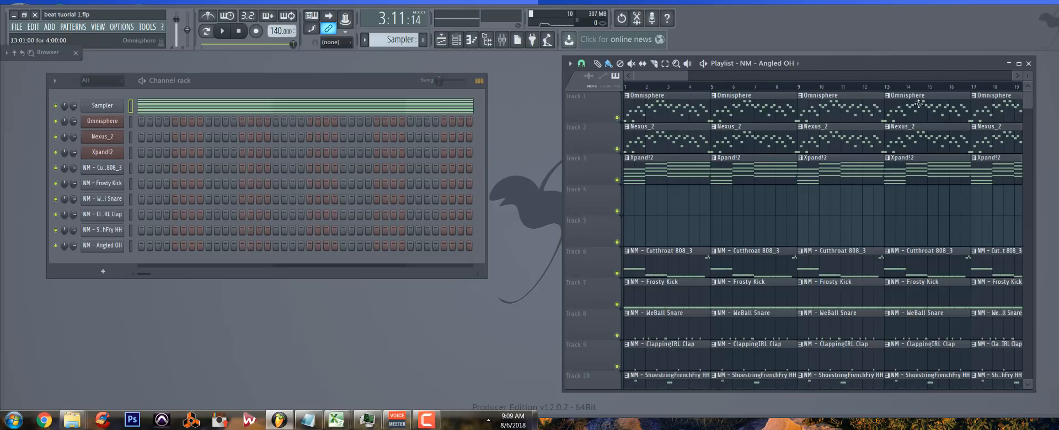
scroll(744, 127, down, 5)
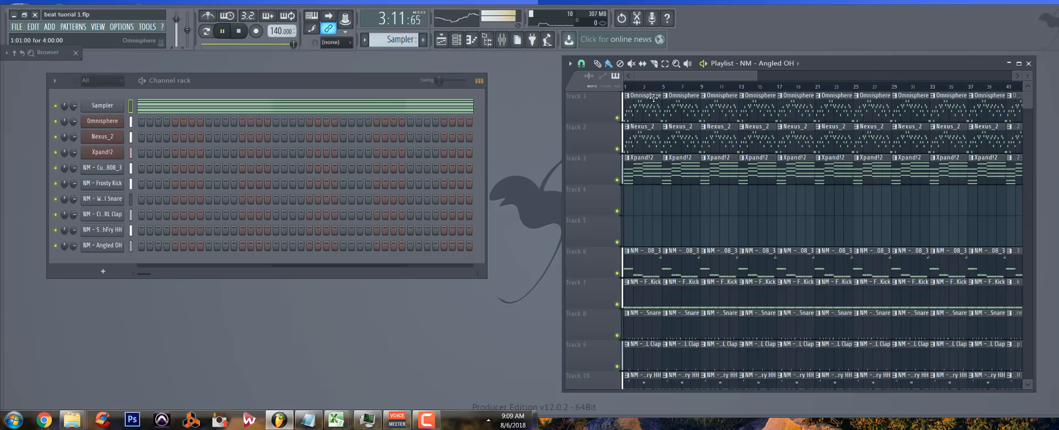
click(632, 86)
key(space)
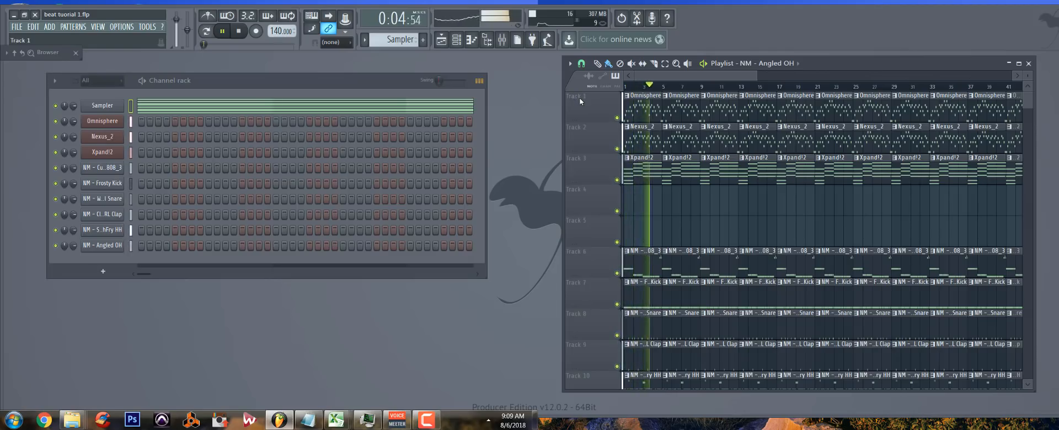
key(space)
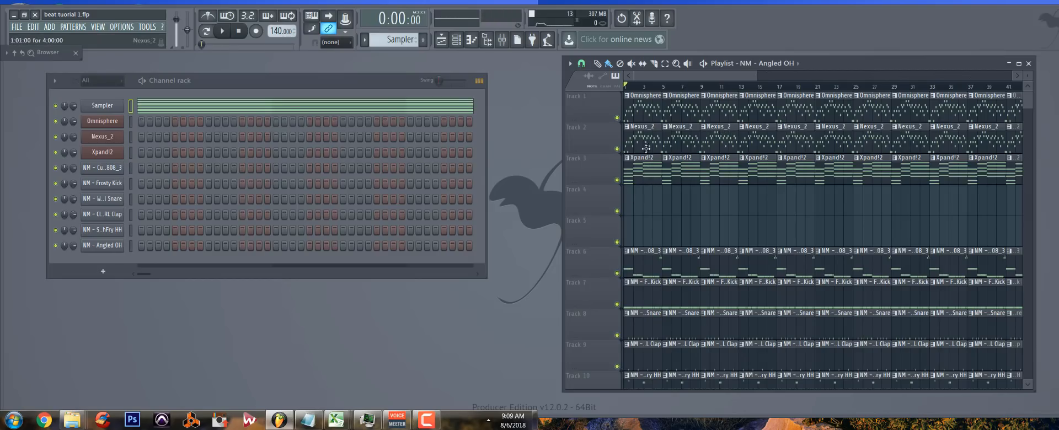
Delete the Cutthroat 808_3, Frosty Kick, WeBall Snare, ClappingIRL Clap, ShoestringFrenchFry HH and Angled OH clips at bar 1
right_click(636, 252)
right_click(636, 293)
right_click(638, 324)
right_click(640, 353)
scroll(641, 353, down, 3)
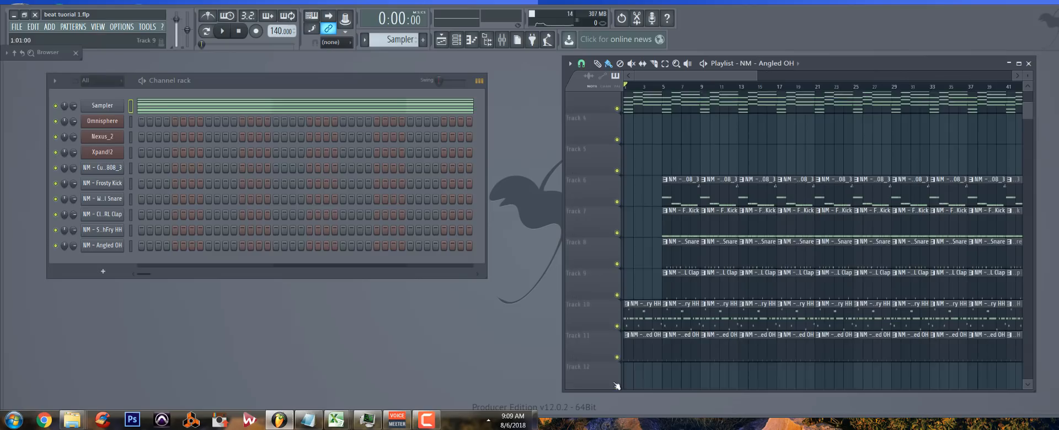
right_click(643, 303)
right_click(647, 332)
Delete the 808, kick, snare, clap, HH and OH clips at bar 5 so the drums start at bar 9
right_click(672, 330)
right_click(677, 298)
right_click(677, 268)
right_click(678, 237)
right_click(680, 205)
right_click(684, 174)
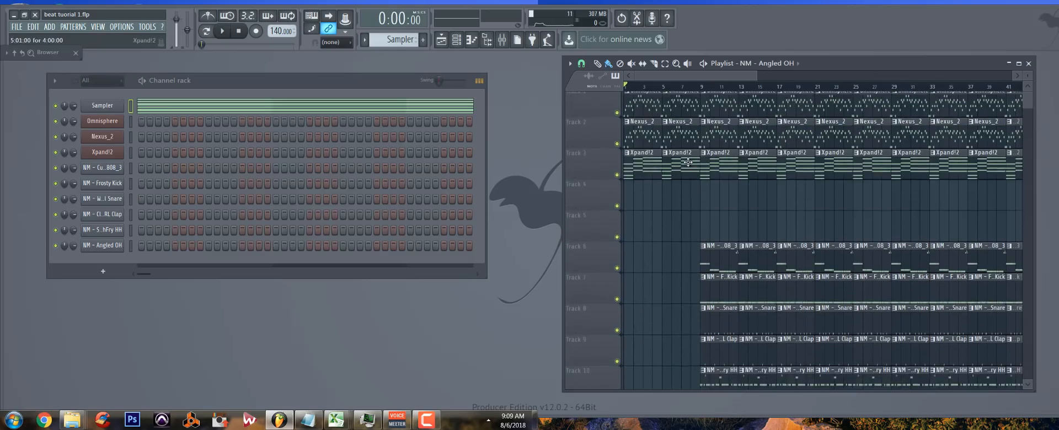
scroll(645, 160, up, 3)
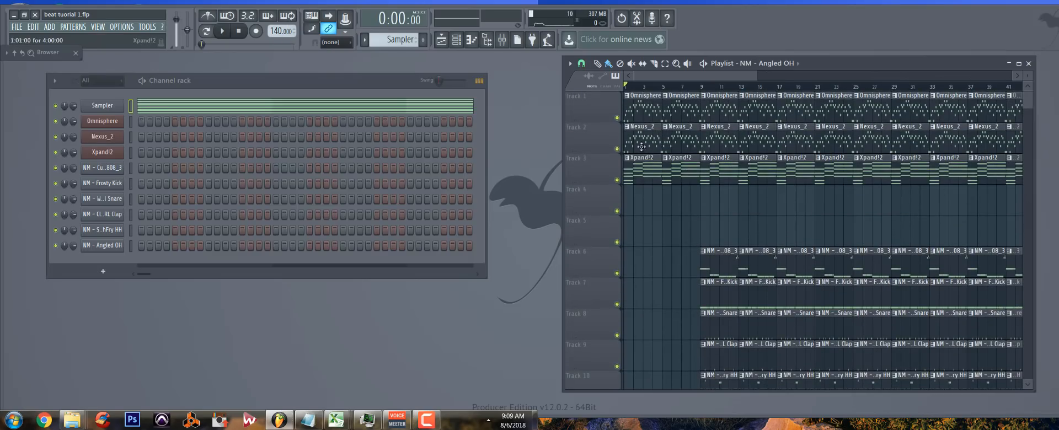
Delete the Nexus_2 clip at bar 1 and audition the intro, keeping the Omnisphere clip at bar 5
right_click(642, 145)
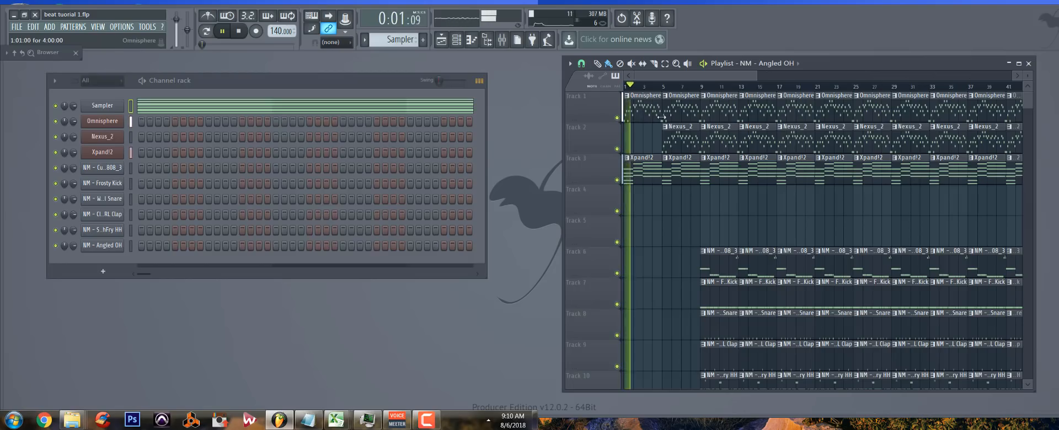
right_click(684, 112)
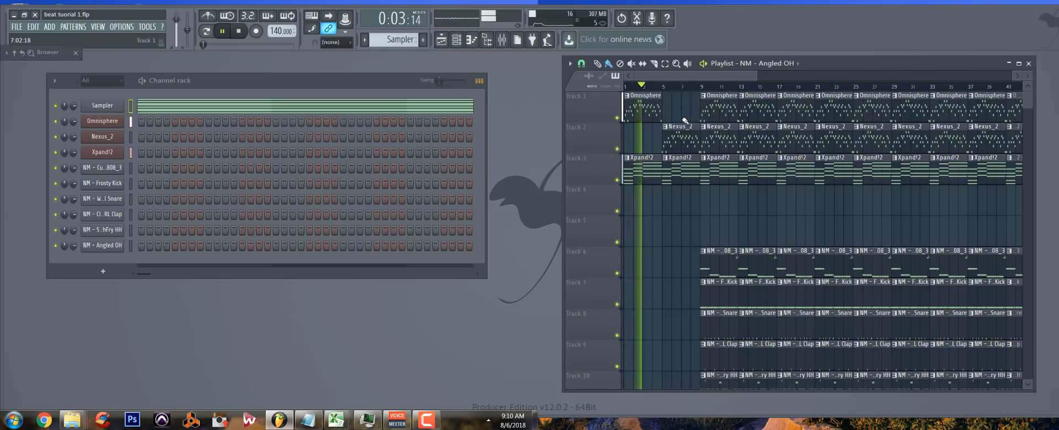
key(ctrl+z)
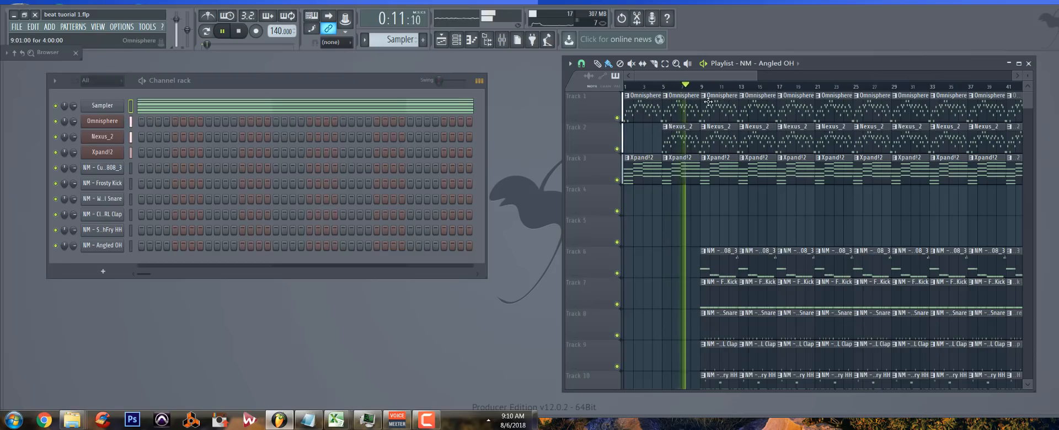
key(space)
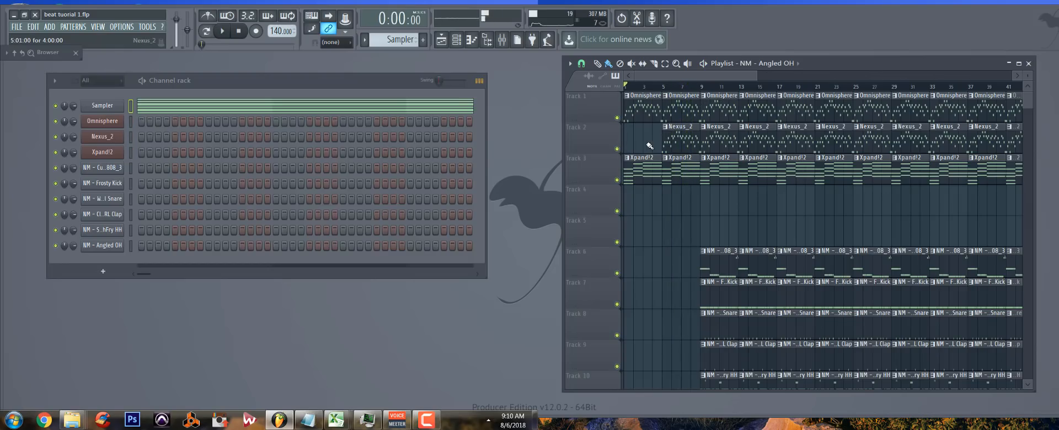
Delete the Xpand!2 clips at bars 1 and 5 and the Cutthroat 808_3 clips at bars 9 and 13
right_click(643, 165)
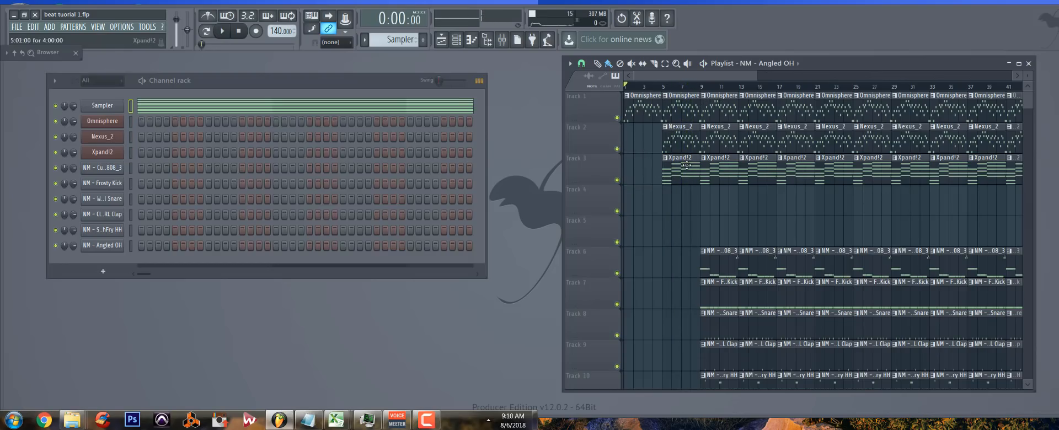
right_click(682, 166)
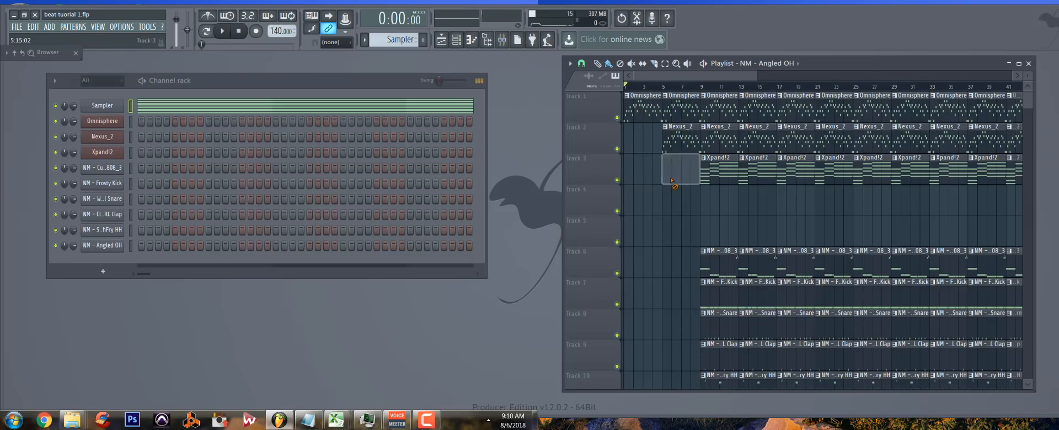
right_click(716, 255)
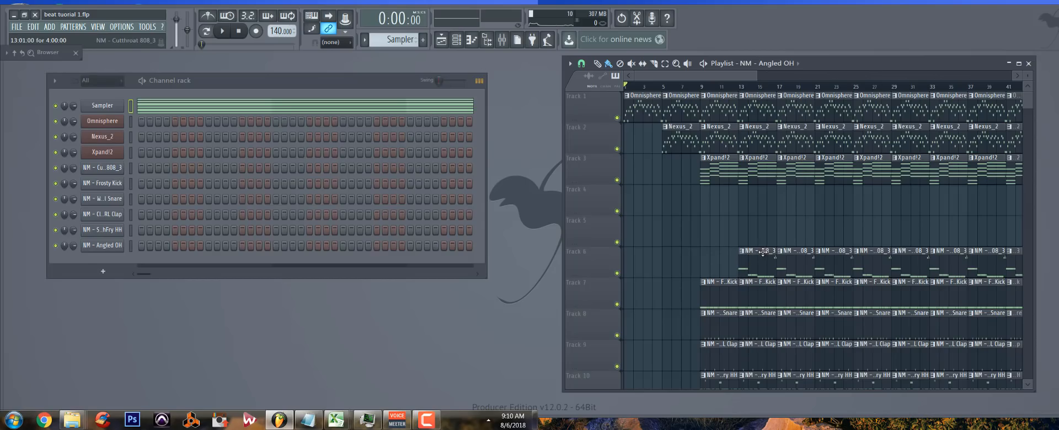
right_click(763, 252)
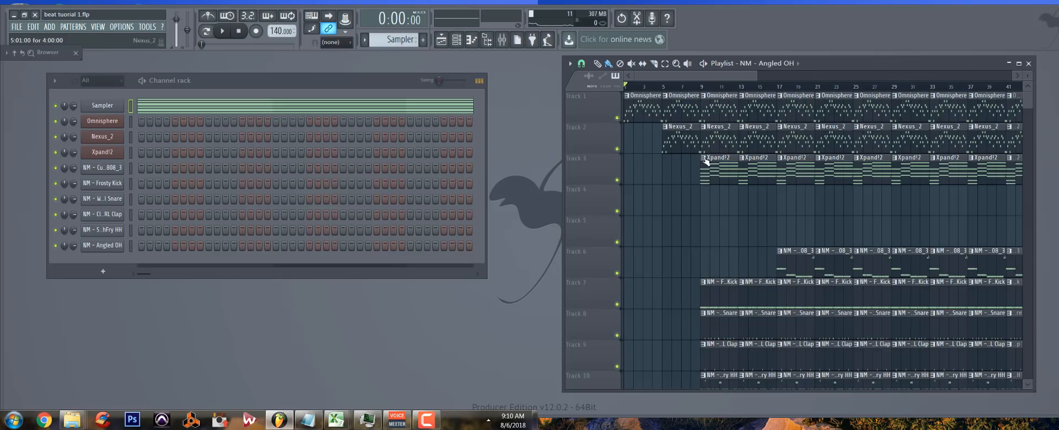
Delete the Xpand!2 clips at bars 9 and 13 and the Nexus_2 clip at bar 5, and start playback
right_click(719, 175)
right_click(755, 165)
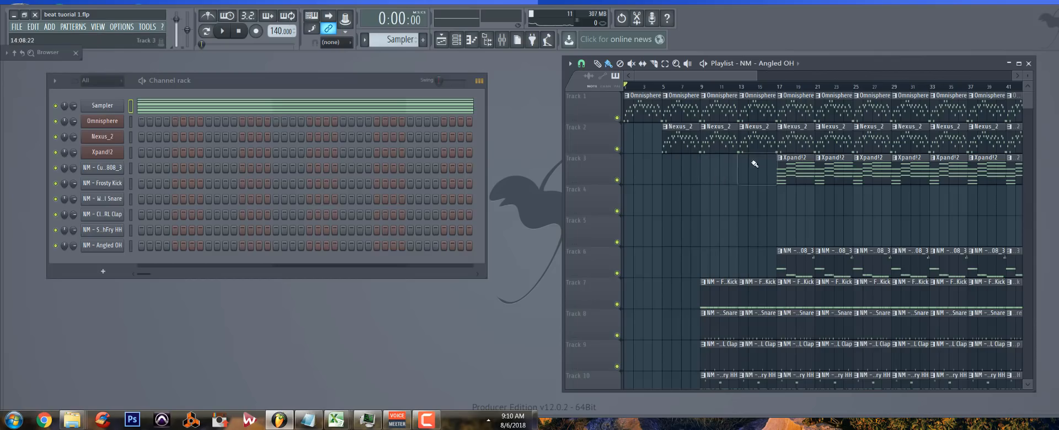
right_click(696, 127)
key(space)
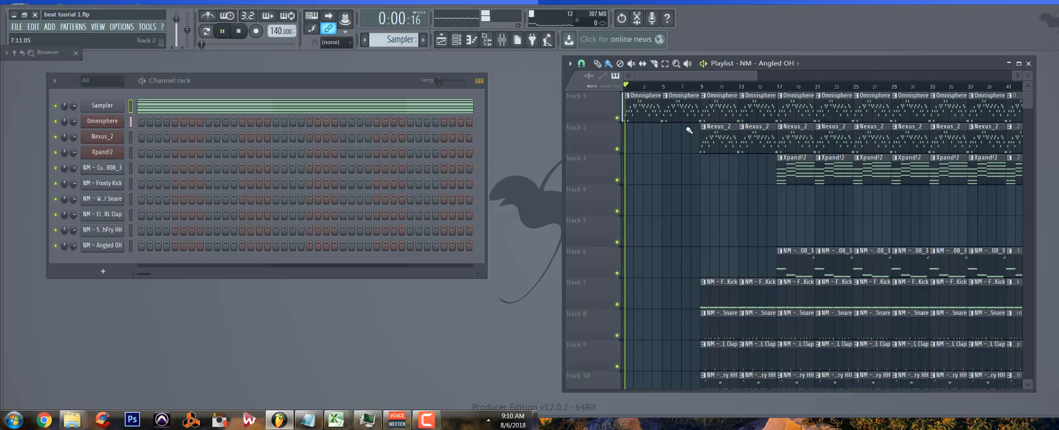
Move the Angled OH clip from bar 9 to bar 1, duplicate it twice to fill bars 1 to 12, and play the intro
scroll(705, 165, down, 4)
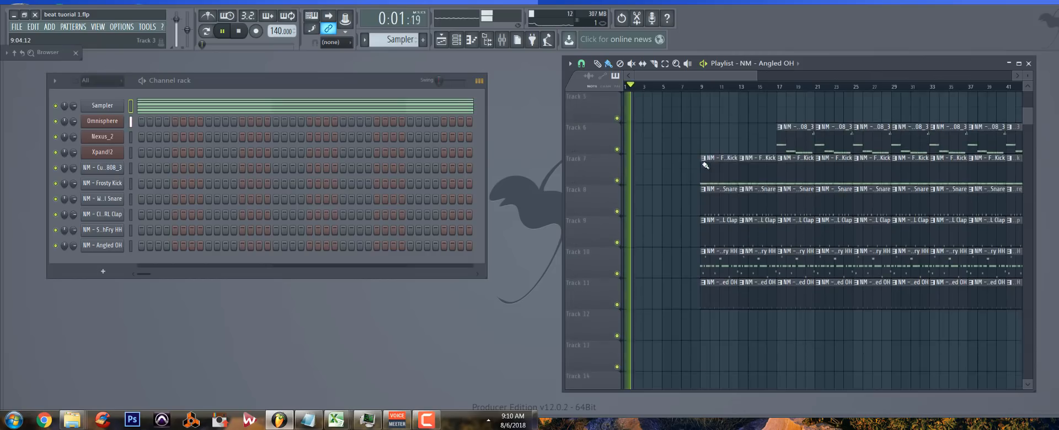
right_click(704, 294)
drag(695, 293, 642, 289)
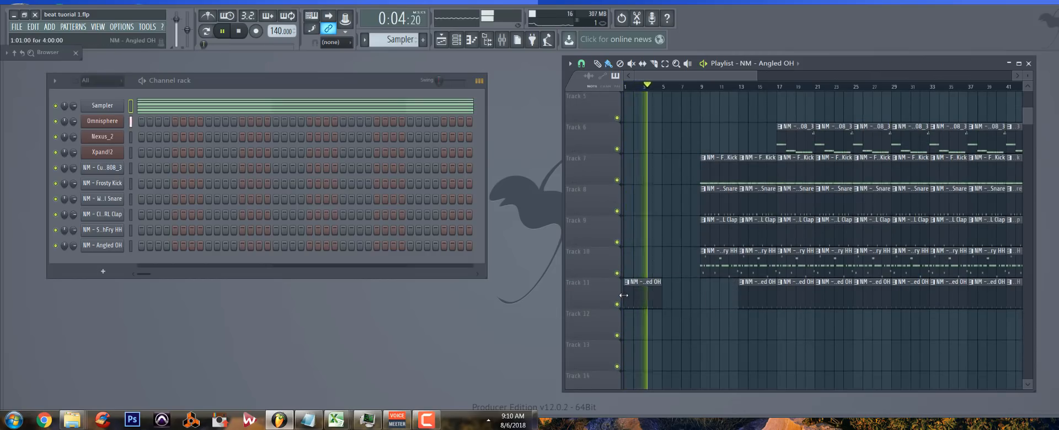
key(space)
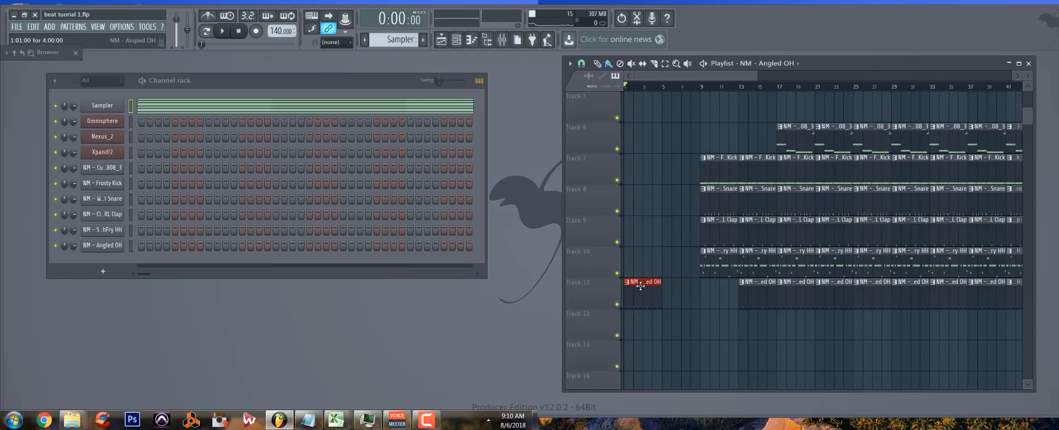
key(ctrl+b)
key(ctrl+b)
key(space)
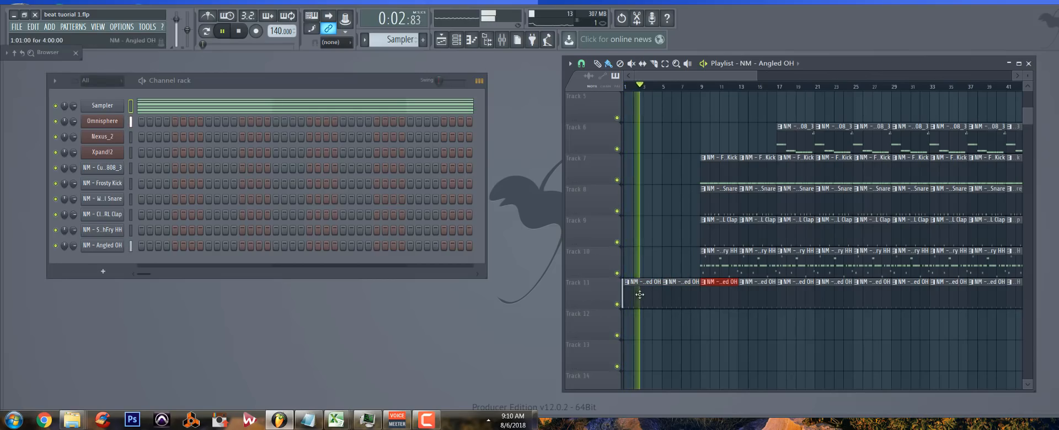
scroll(670, 291, up, 3)
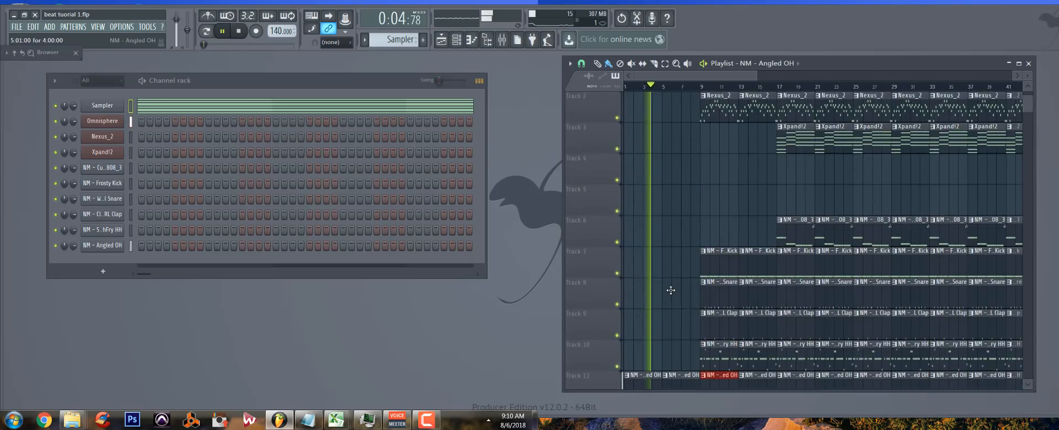
scroll(670, 290, up, 1)
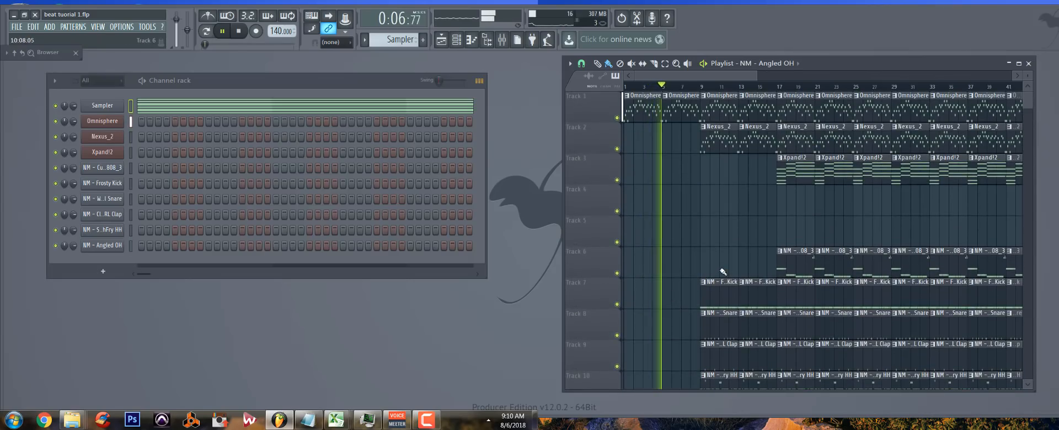
Shorten the Frosty Kick, WeBall Snare, ClappingIRL Clap, ShoestringFrenchFry HH and Angled OH clips at bar 13 to three bars, and audition the transition
drag(756, 217, 759, 398)
click(773, 314)
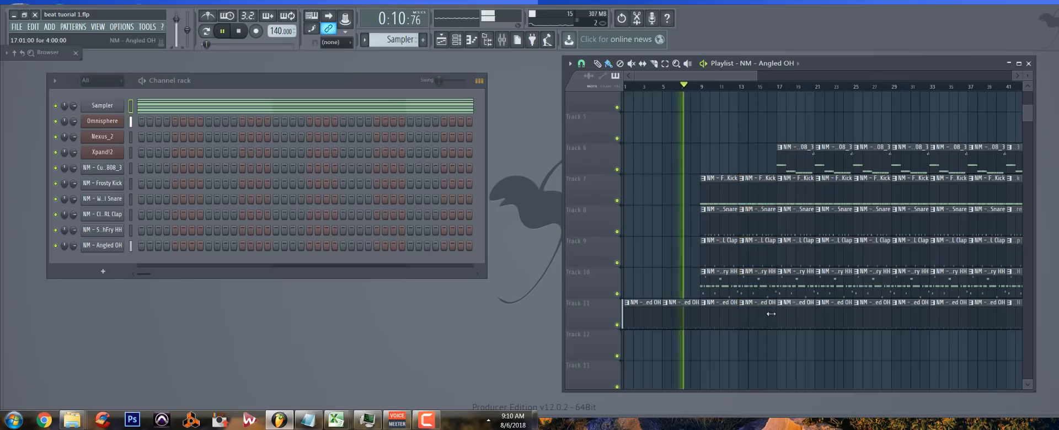
drag(771, 359, 767, 191)
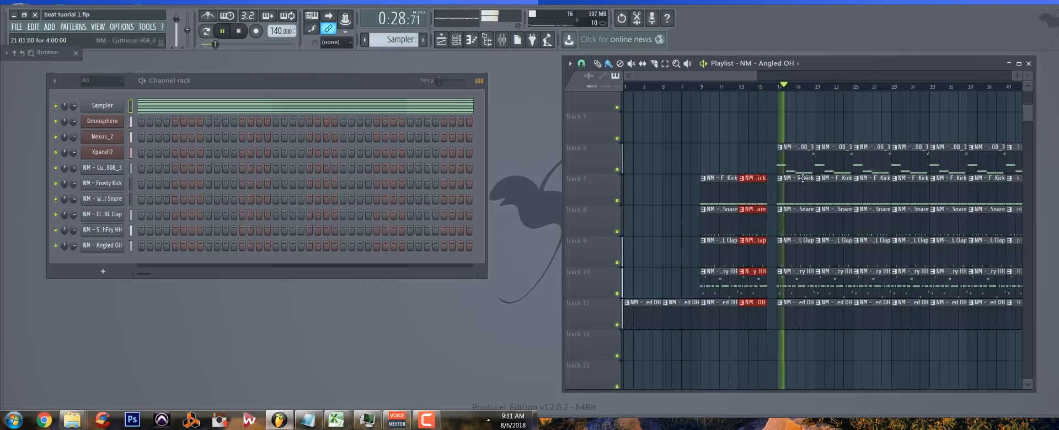
scroll(806, 188, down, 2)
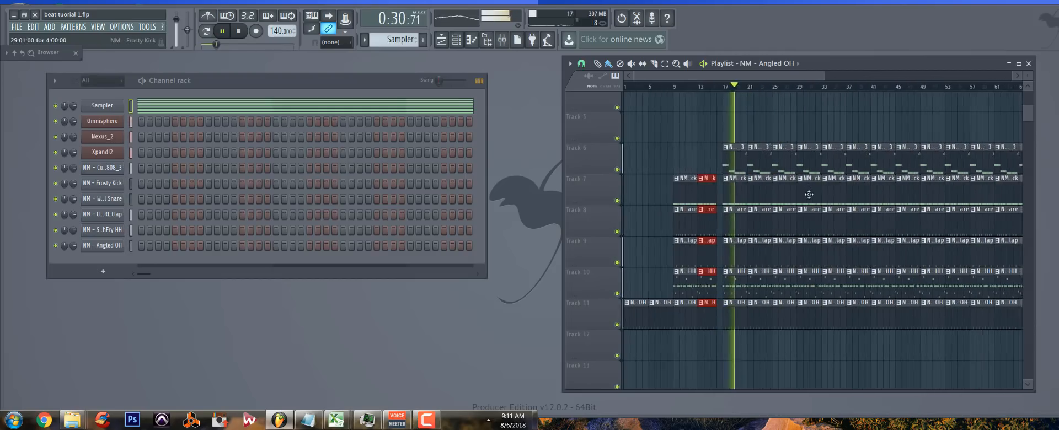
scroll(808, 194, up, 4)
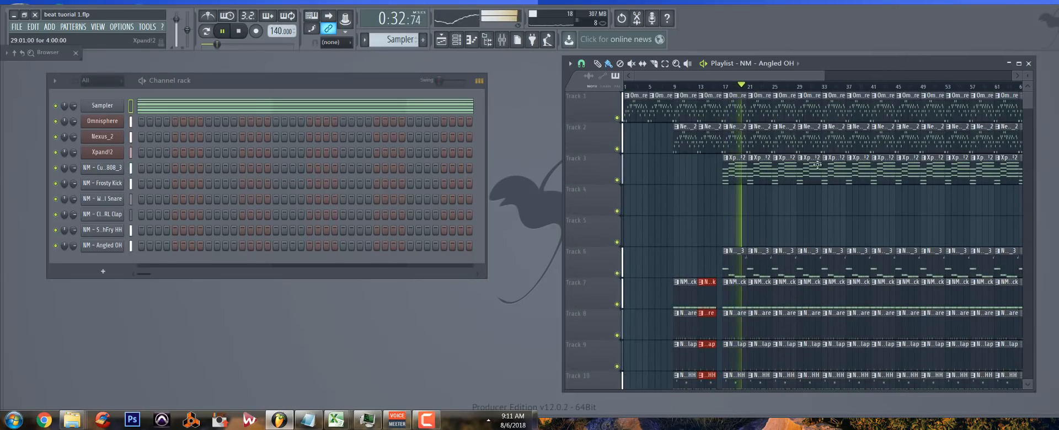
key(space)
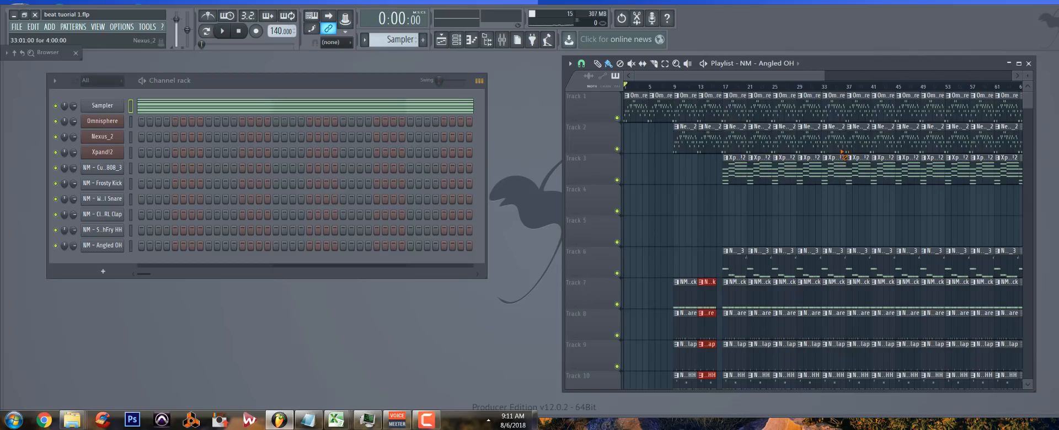
Delete the Nexus_2, Xpand!2 and Cutthroat 808_3 clips at bars 33 and 37, plus the kick, snare, clap and both hi-hat clips at bar 33
right_click(843, 156)
right_click(858, 164)
scroll(880, 218, down, 1)
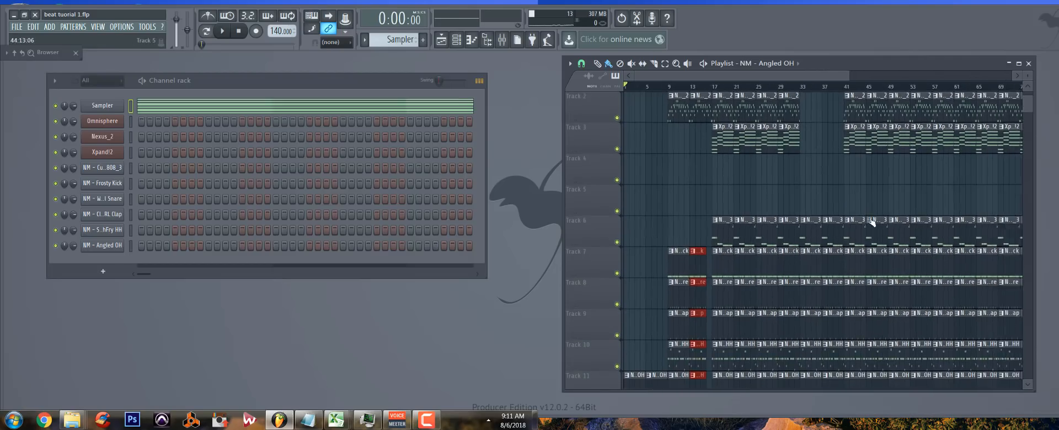
right_click(806, 270)
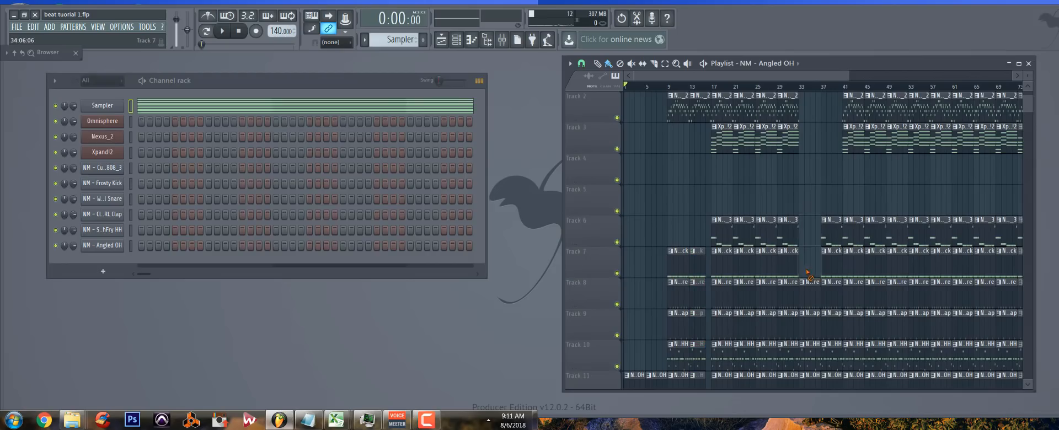
scroll(812, 361, down, 3)
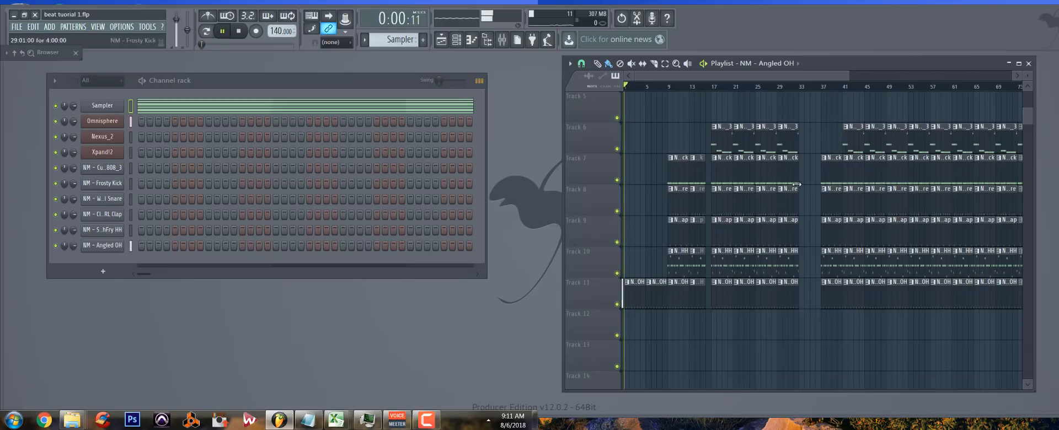
Play the song from shortly before bar 33 and delete the ShoestringFrenchFry HH and Angled OH clips at bar 37
scroll(796, 185, up, 4)
key(space)
key(space)
scroll(839, 213, down, 4)
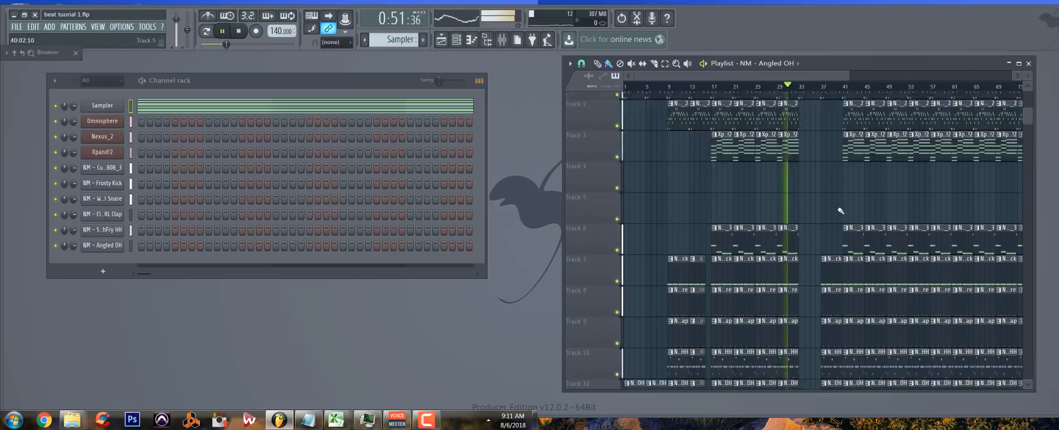
right_click(832, 267)
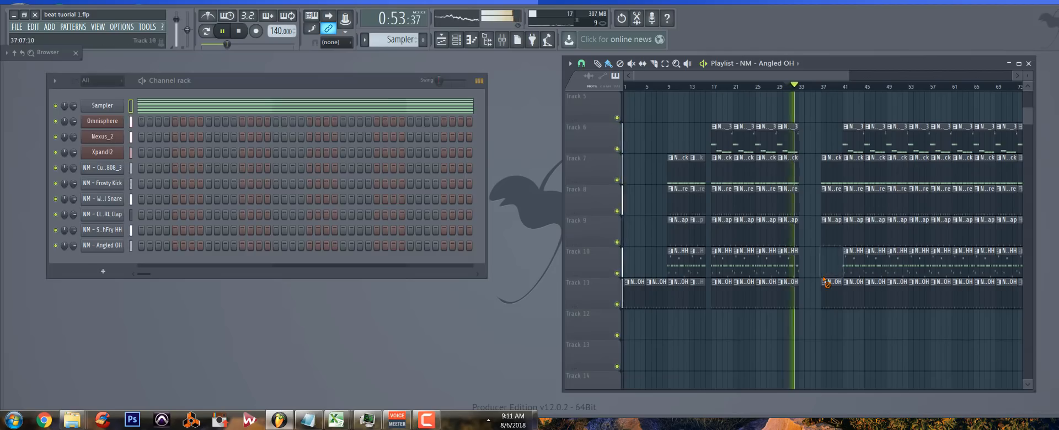
right_click(828, 292)
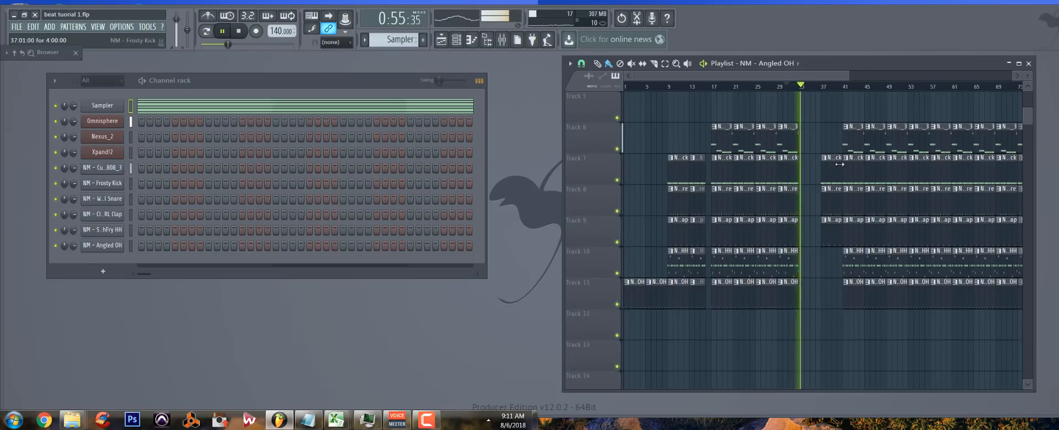
Delete the Xpand!2 clips at bars 41 and 45 while auditioning the section
scroll(831, 173, up, 4)
right_click(859, 173)
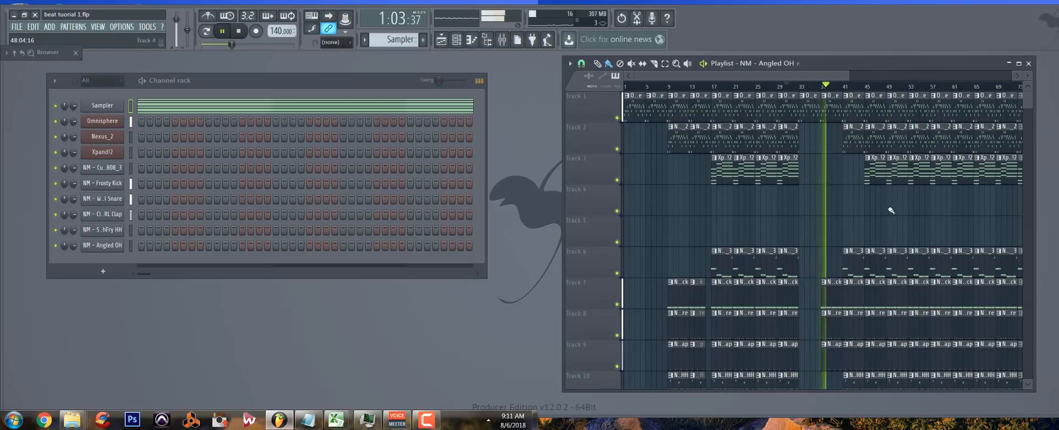
scroll(891, 210, down, 1)
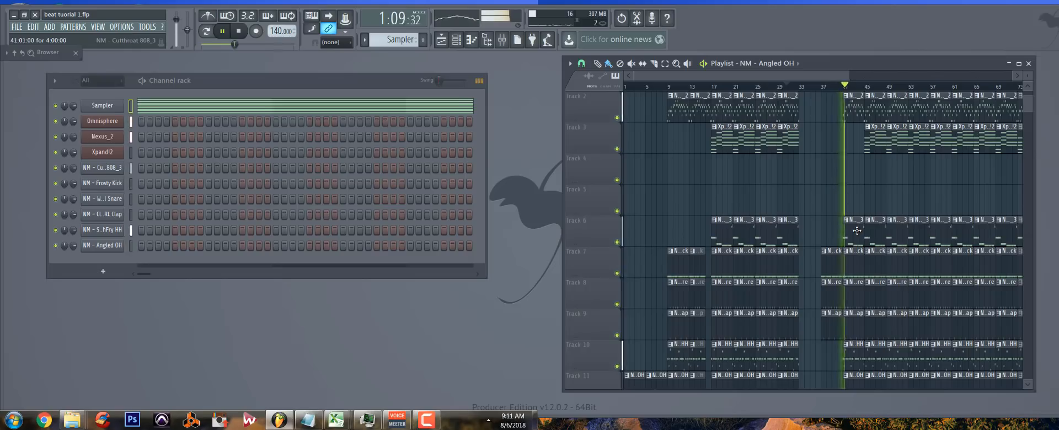
scroll(883, 224, up, 1)
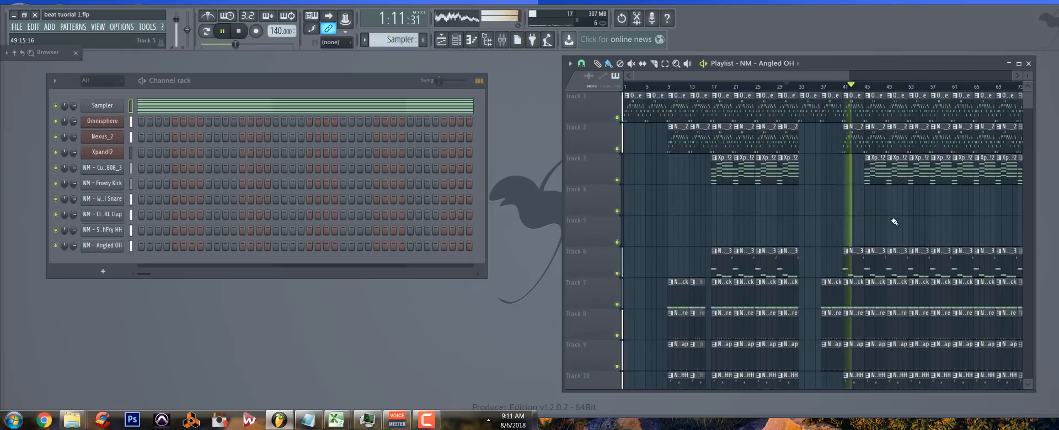
scroll(911, 224, up, 2)
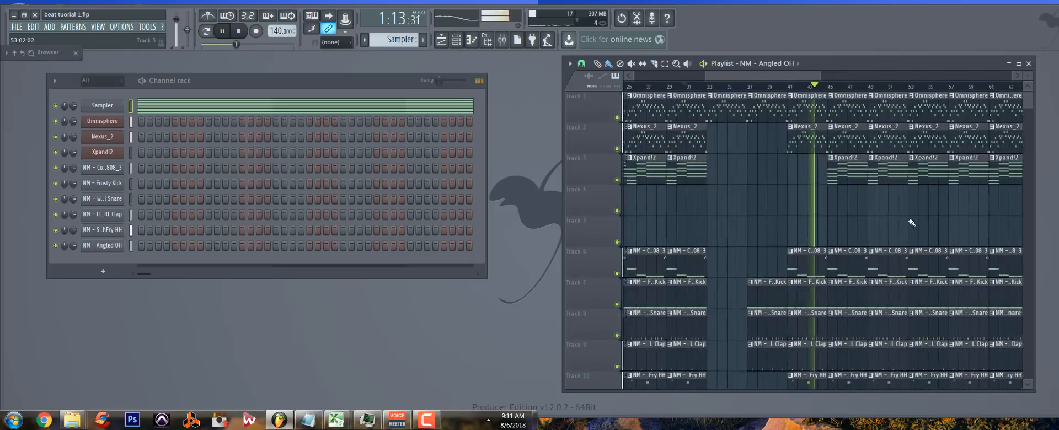
scroll(875, 224, up, 2)
right_click(830, 173)
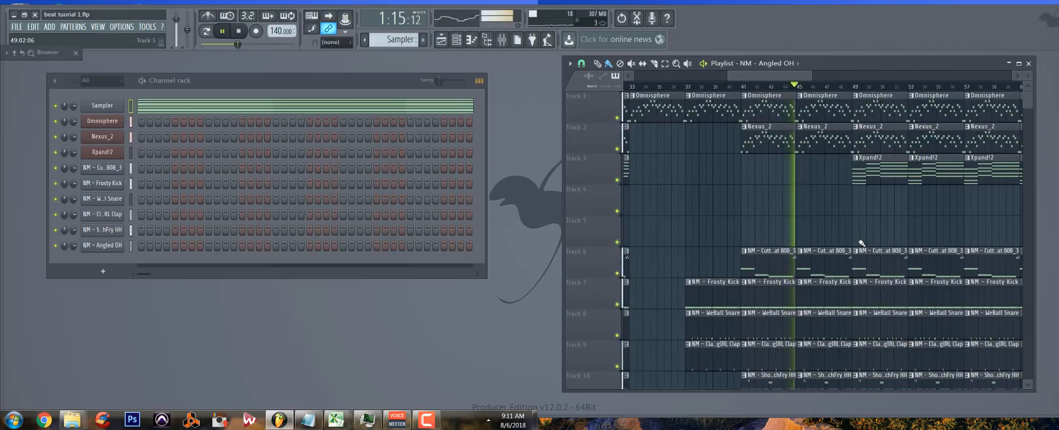
Delete the ShoestringFrenchFry HH and Angled OH clips at bar 49
scroll(863, 244, down, 1)
scroll(863, 244, down, 3)
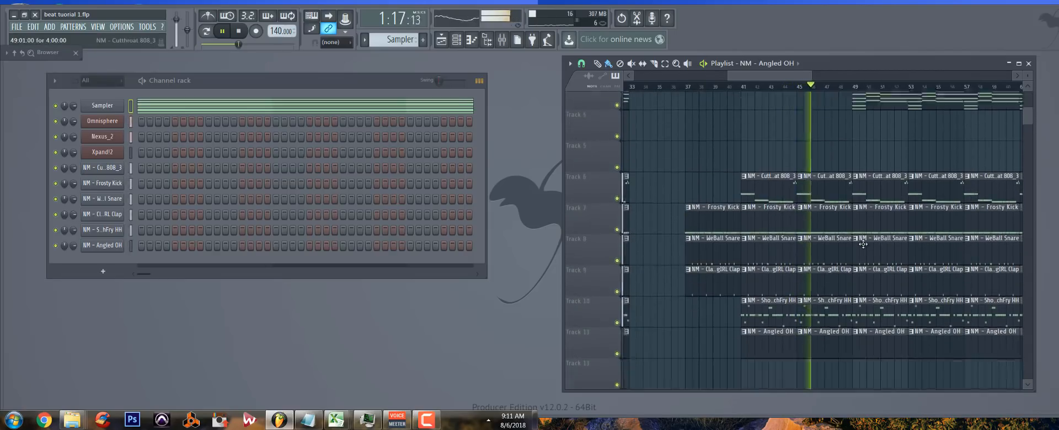
right_click(880, 271)
right_click(876, 291)
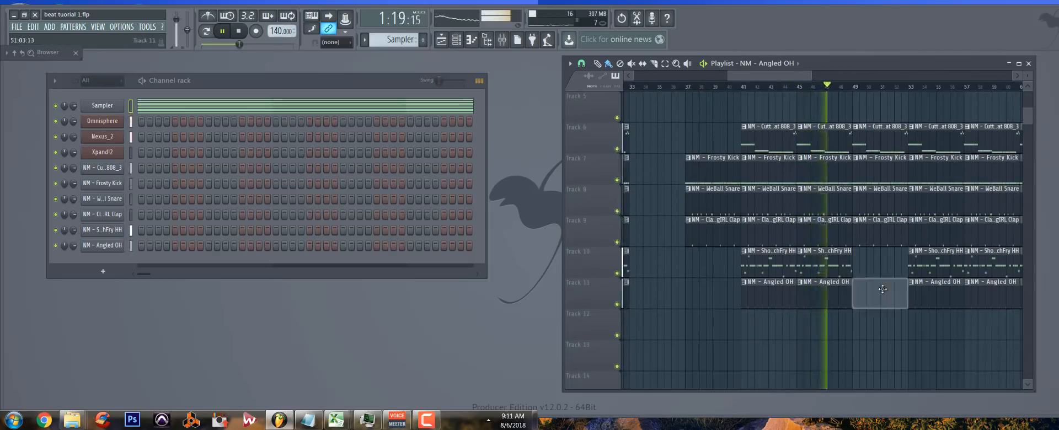
Delete the Nexus_2 clips at bars 49 and 53, and stop playback
scroll(888, 283, up, 2)
scroll(888, 283, up, 2)
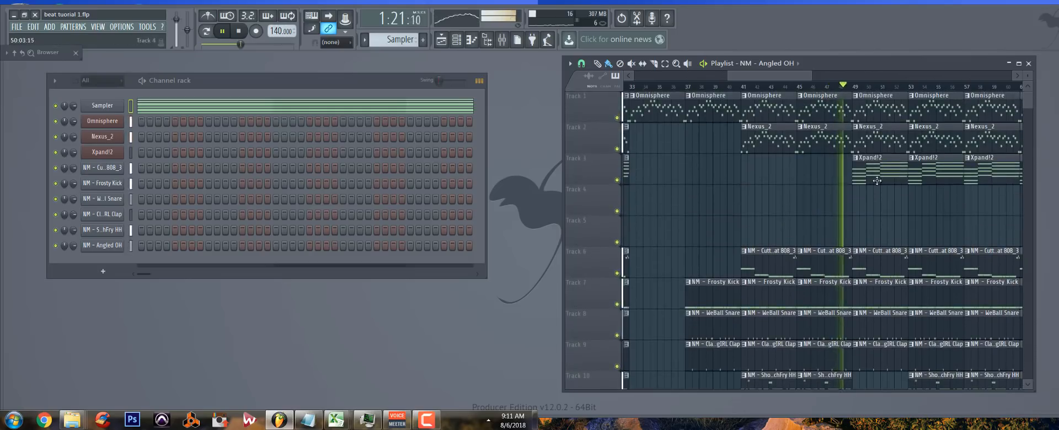
right_click(882, 138)
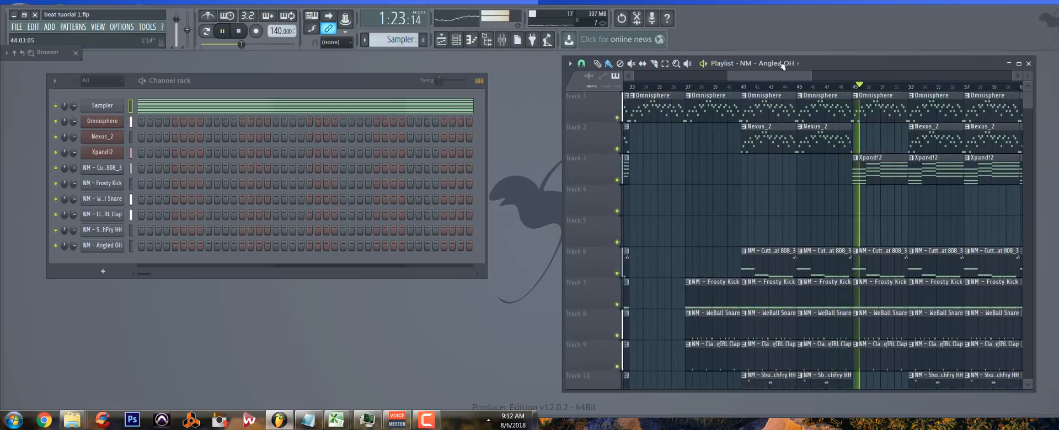
drag(777, 74, 814, 94)
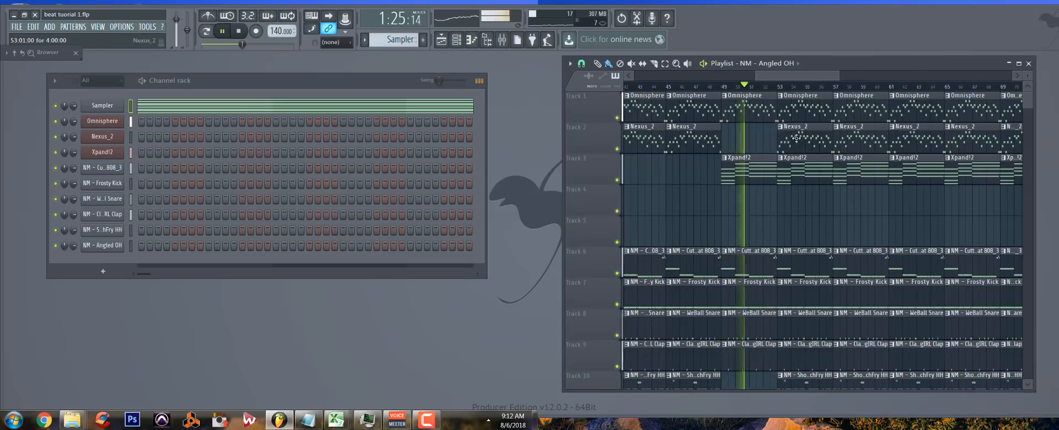
right_click(803, 138)
scroll(712, 196, down, 3)
scroll(706, 200, down, 2)
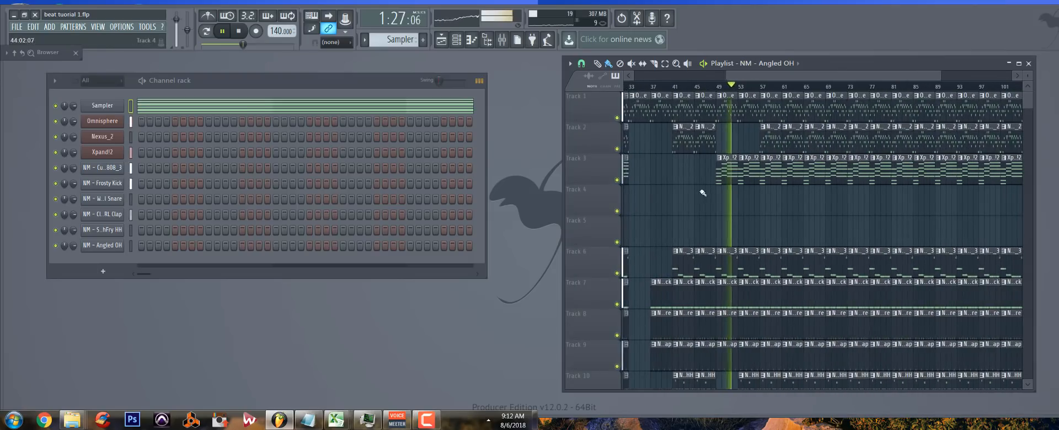
key(space)
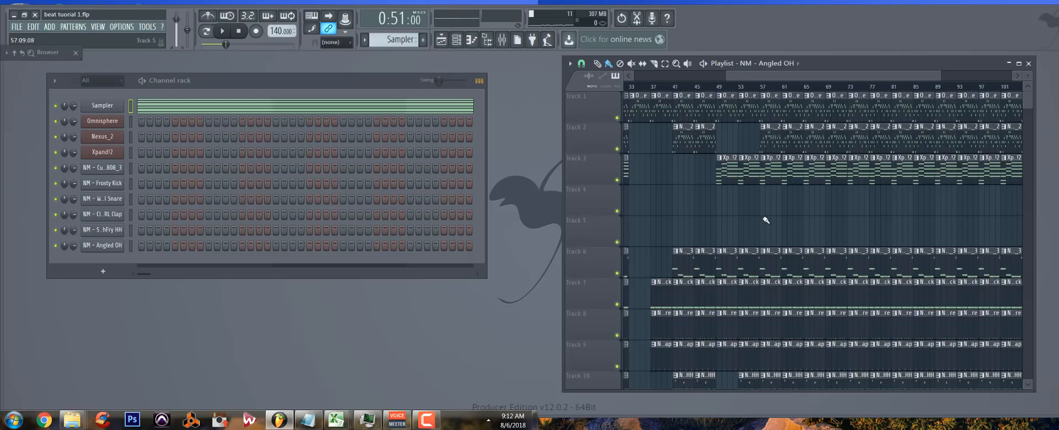
Shorten the Cutthroat 808_3, kick, snare, clap and both hi-hat clips at bar 53 to three bars, and play the transition into bar 57
drag(746, 330, 754, 315)
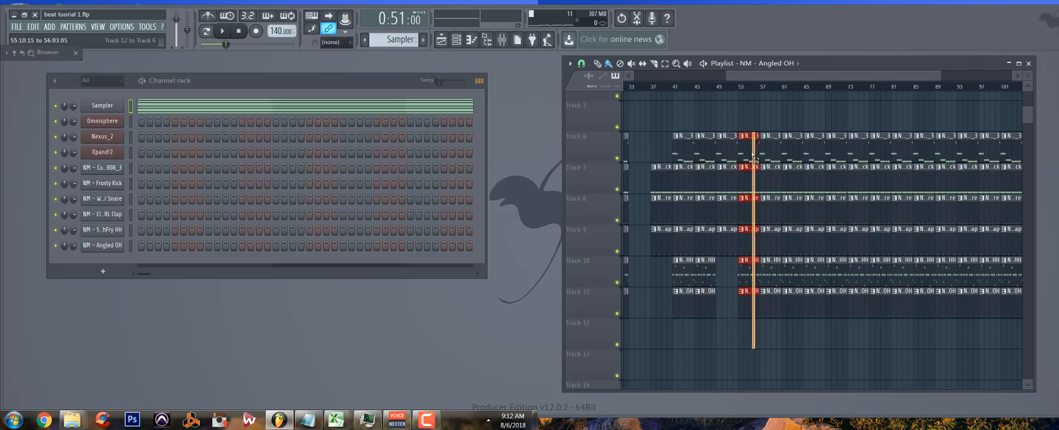
scroll(757, 161, up, 5)
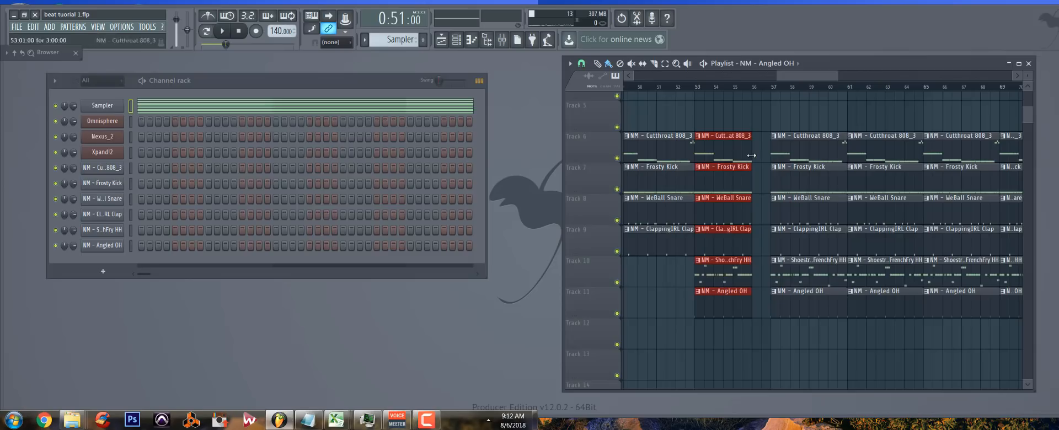
scroll(768, 152, down, 4)
scroll(769, 159, up, 3)
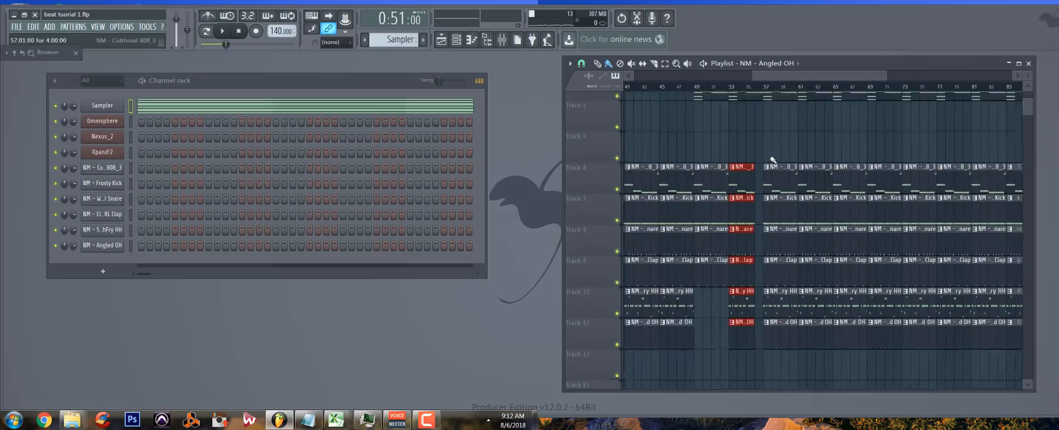
key(space)
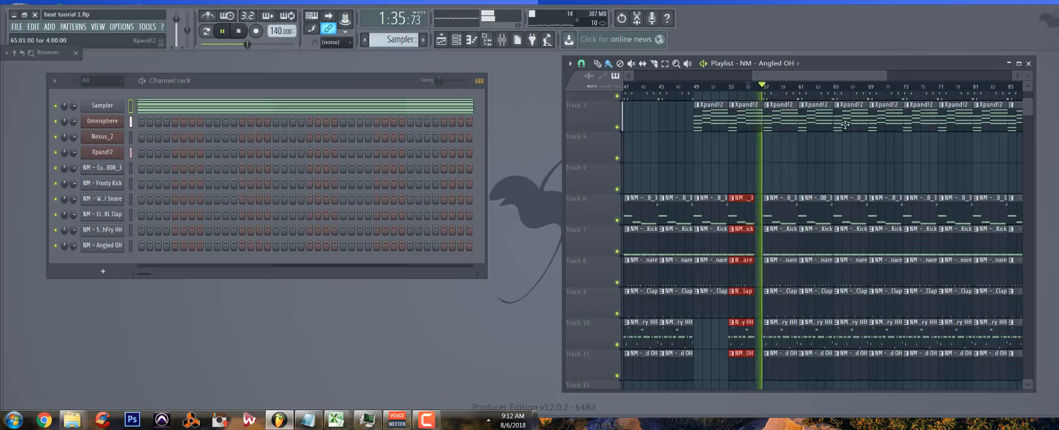
Delete the Xpand!2 and Omnisphere clips at bars 73 and 77, and audition the song from about bar 71
scroll(872, 160, down, 4)
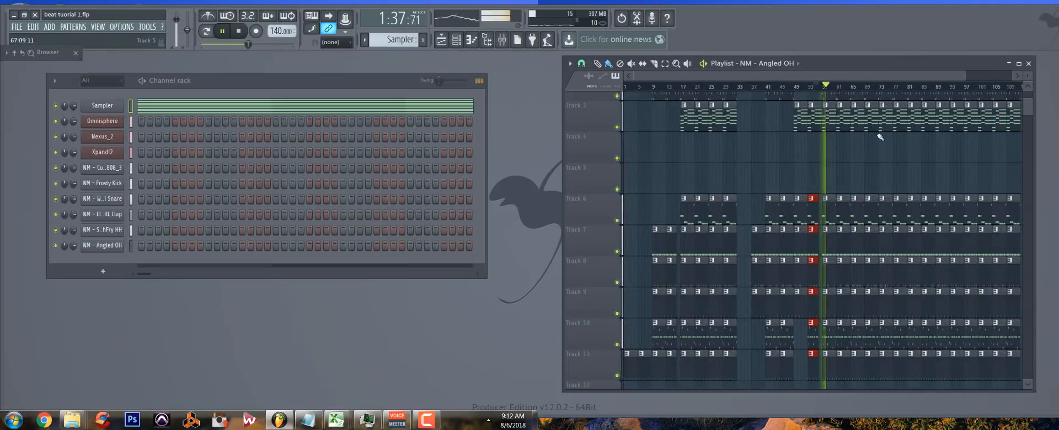
drag(861, 76, 889, 100)
scroll(833, 142, up, 2)
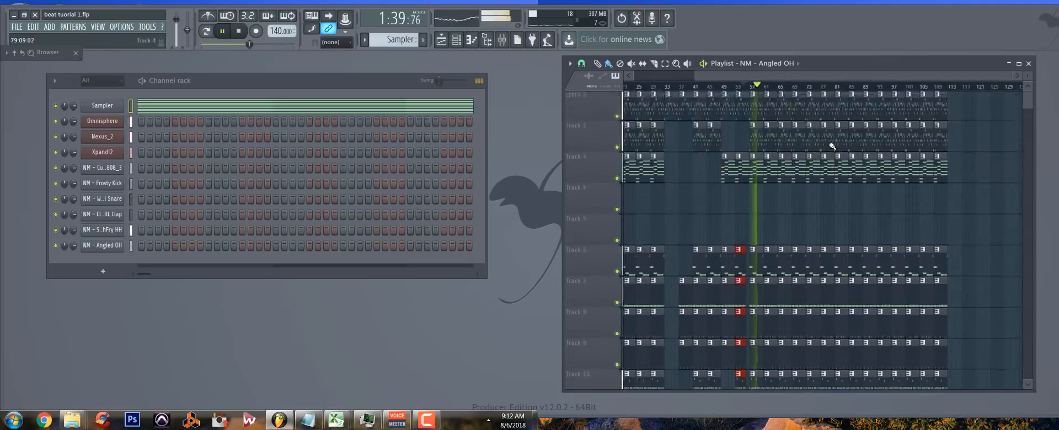
key(space)
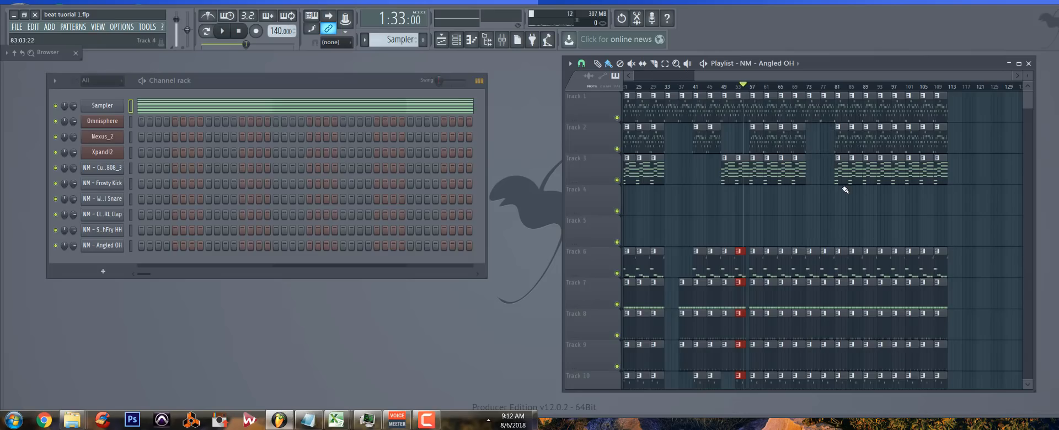
right_click(823, 110)
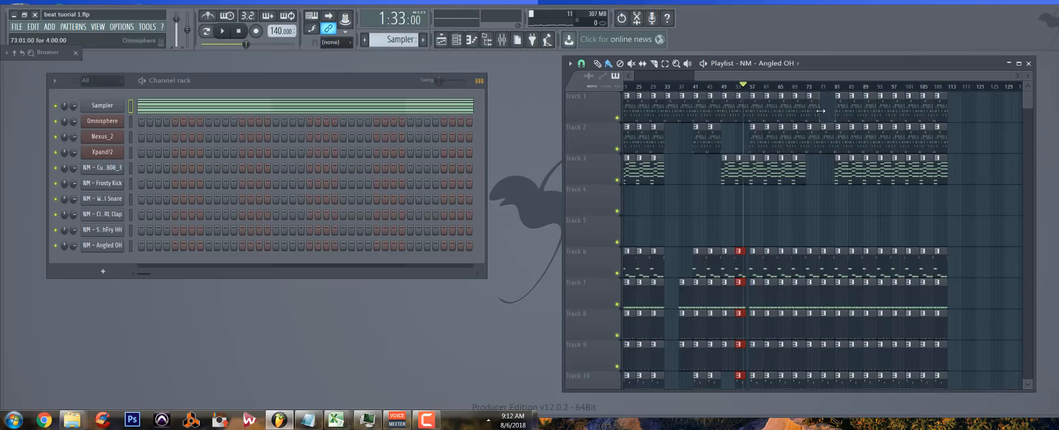
key(space)
click(801, 86)
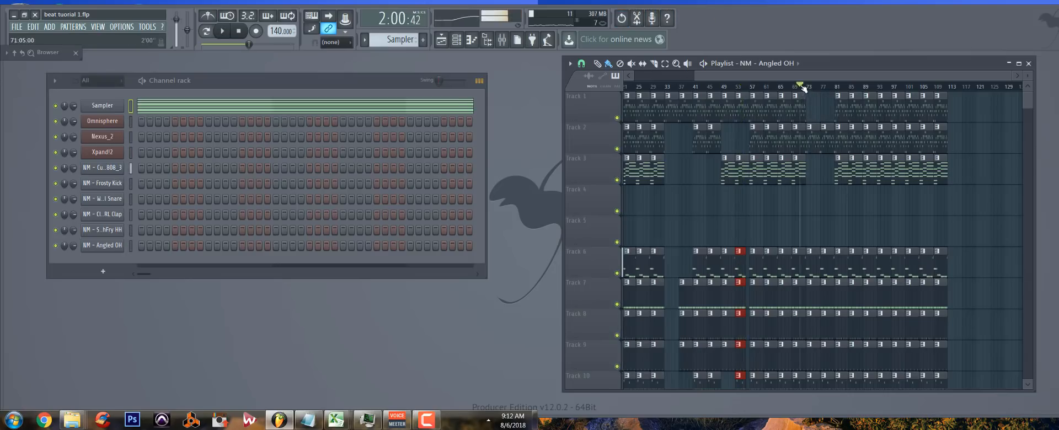
Delete the Frosty Kick and WeBall Snare clips at bars 73 and 77
scroll(884, 165, up, 3)
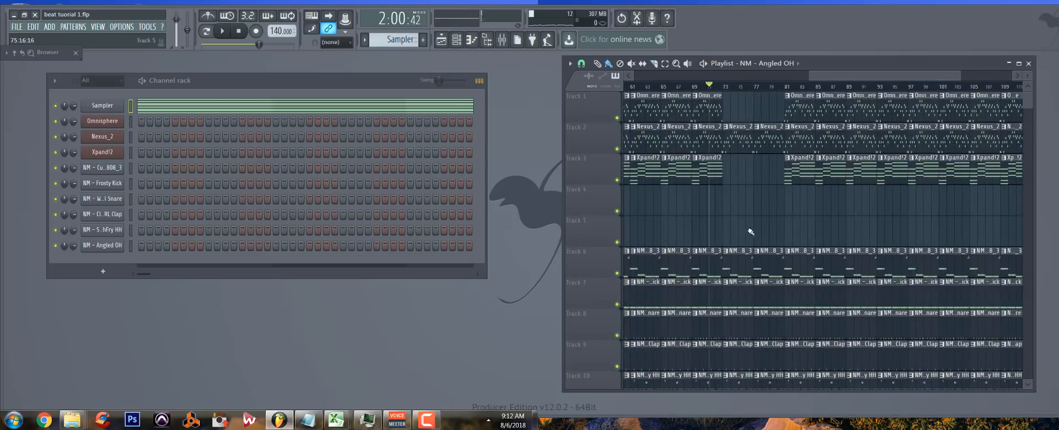
right_click(769, 303)
scroll(756, 292, down, 2)
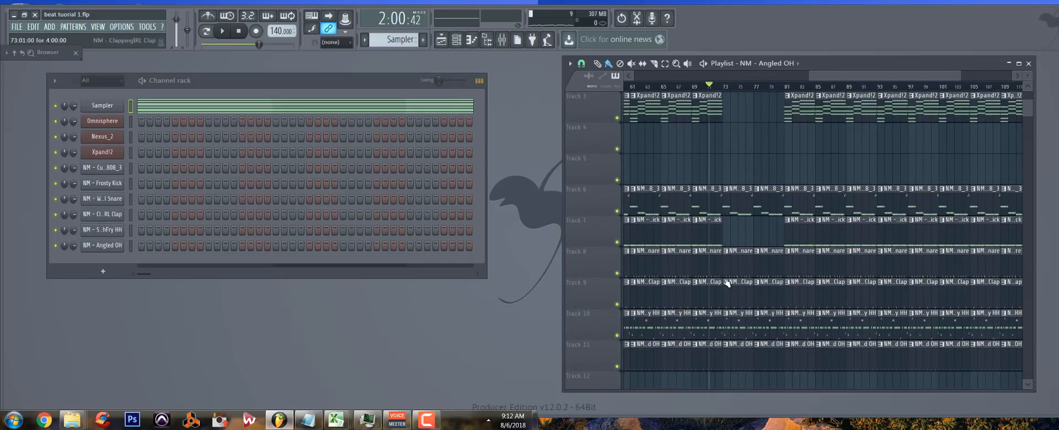
right_click(737, 269)
right_click(766, 261)
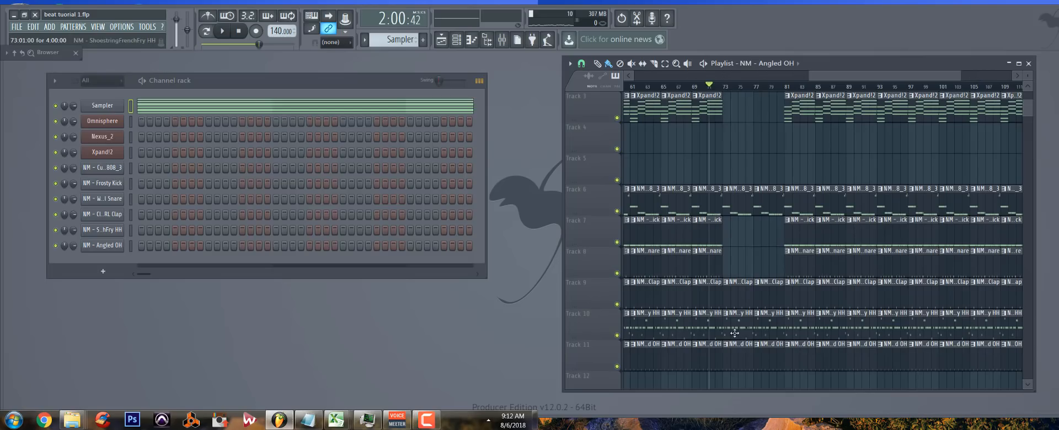
Delete the ShoestringFrenchFry HH and ClappingIRL Clap clips at bars 73 and 77 while auditioning the breakdown
right_click(735, 333)
right_click(756, 334)
key(space)
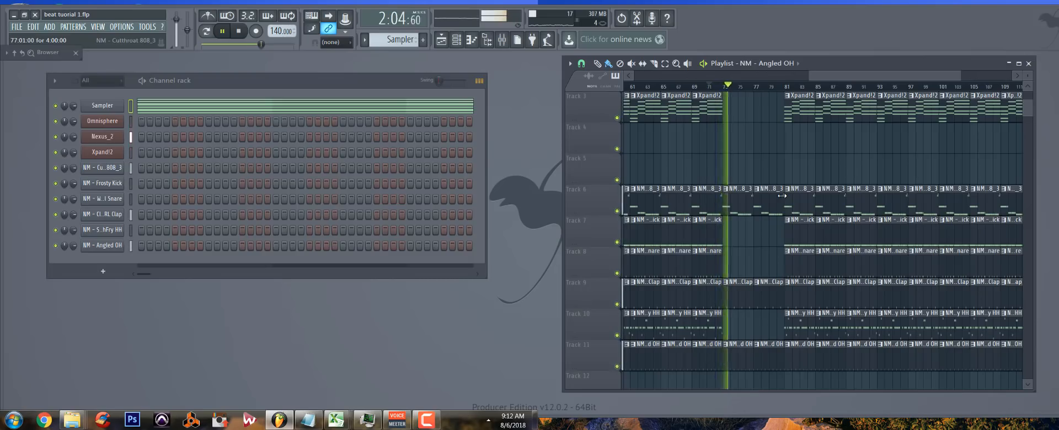
click(743, 294)
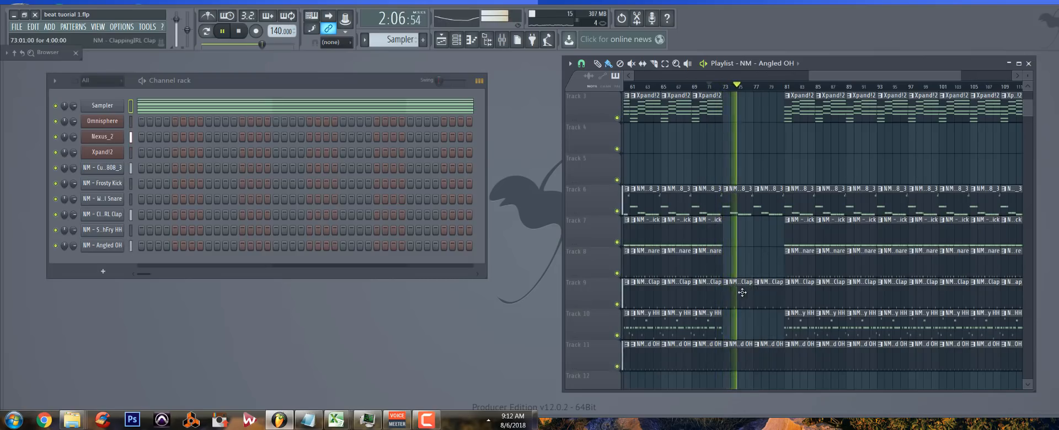
right_click(743, 296)
right_click(763, 302)
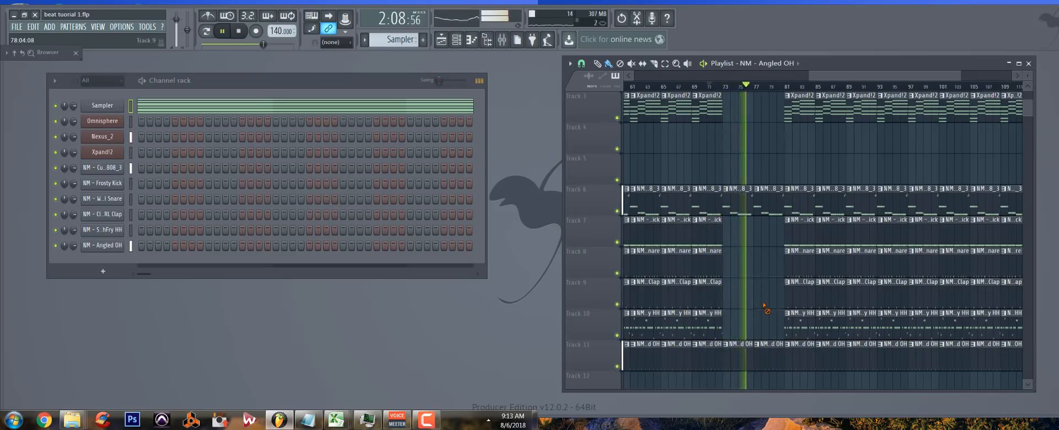
Delete the Xpand!2 clips at bars 81 and 85 and the Omnisphere clips at bars 89 and 93
scroll(801, 244, up, 2)
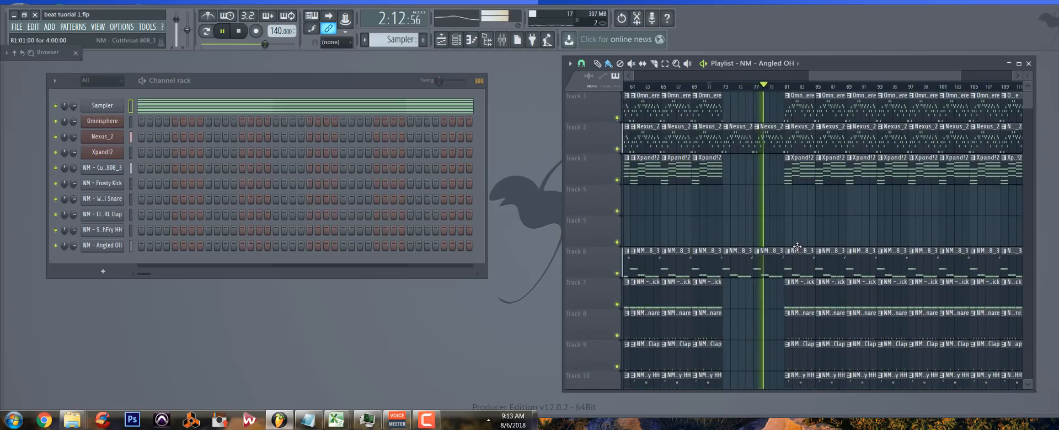
right_click(800, 168)
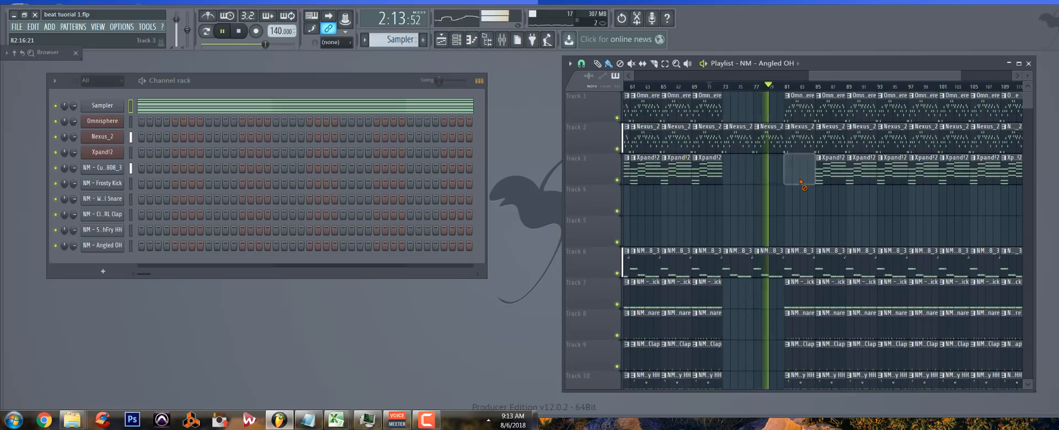
right_click(839, 170)
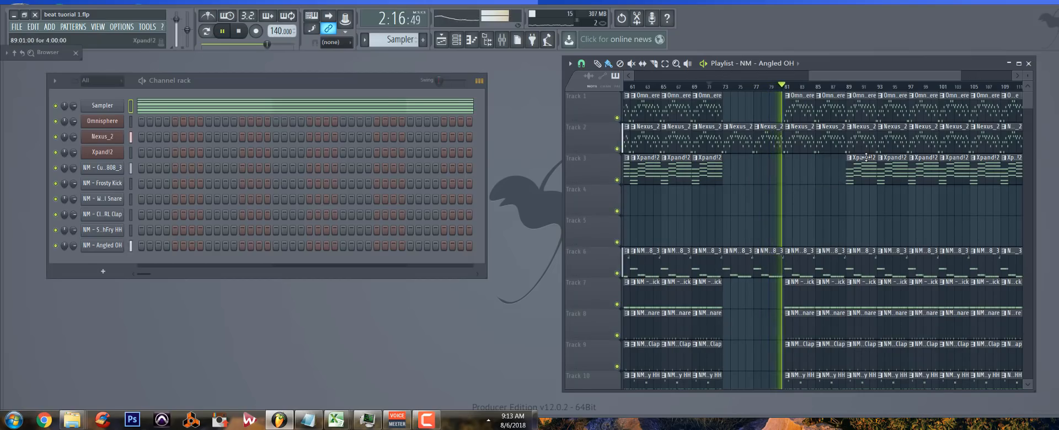
scroll(838, 201, down, 2)
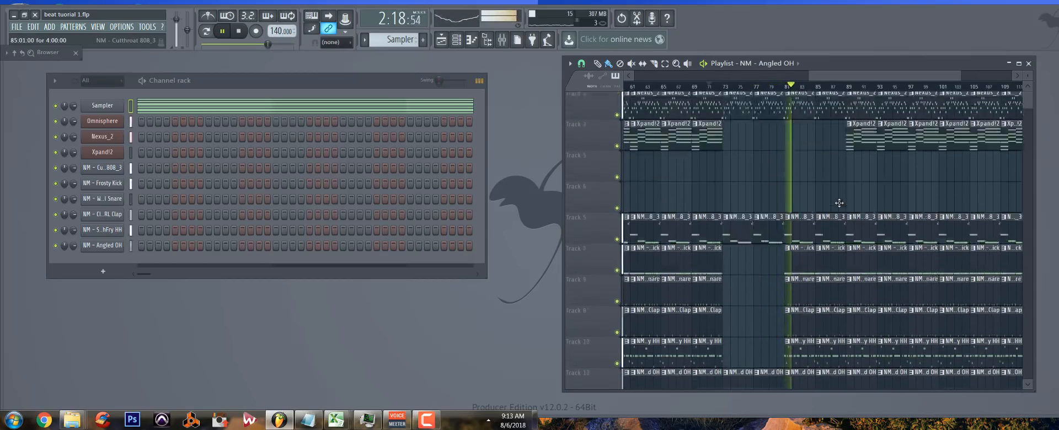
scroll(837, 207, up, 2)
right_click(868, 115)
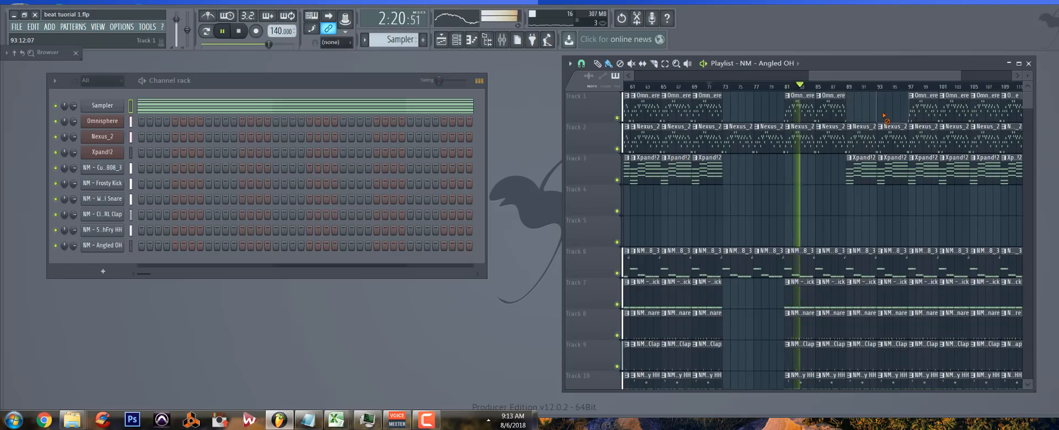
Delete the Cutthroat 808_3, ShoestringFrenchFry HH and Angled OH clips at bar 89
scroll(859, 172, down, 3)
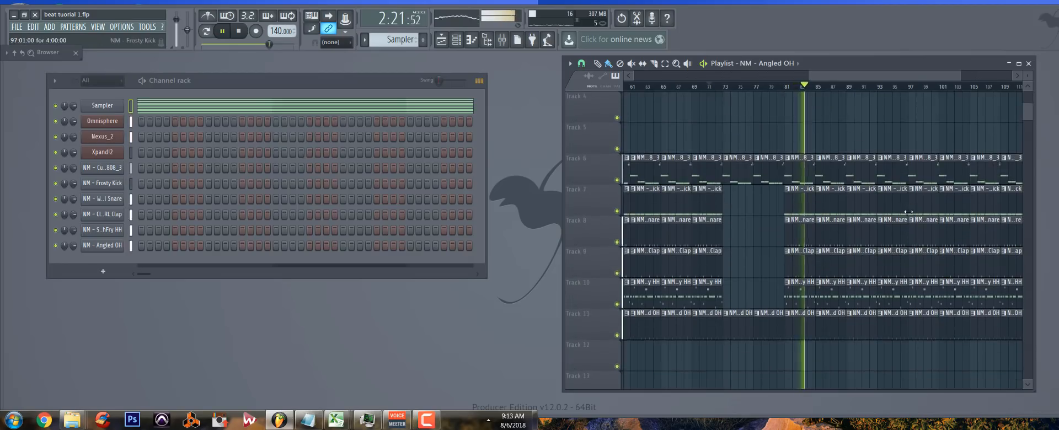
right_click(860, 172)
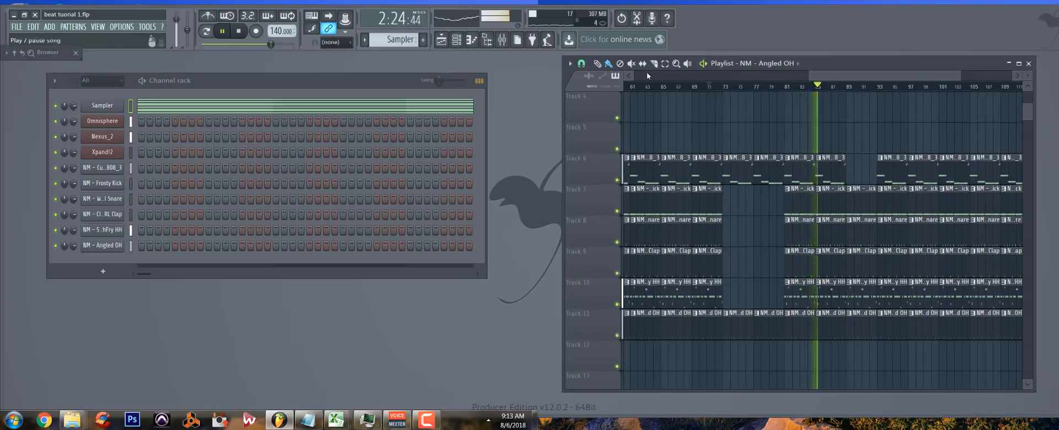
right_click(869, 296)
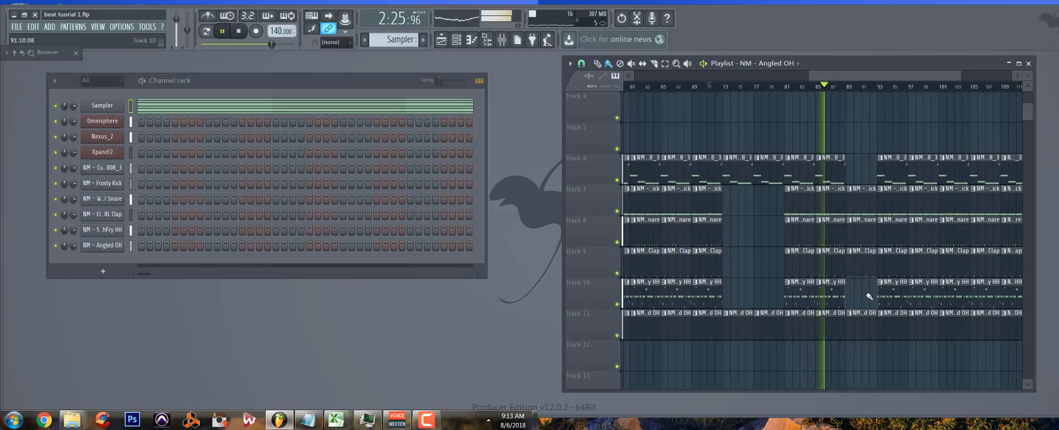
right_click(869, 332)
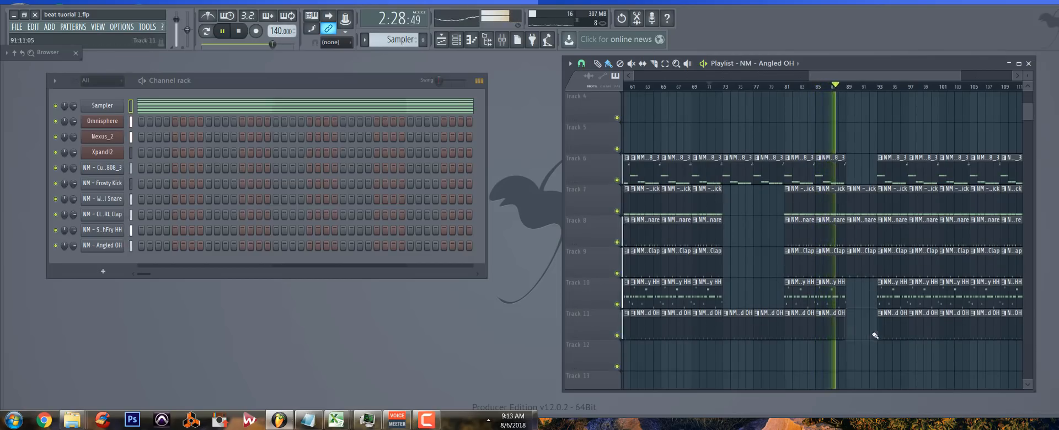
Shorten the 808, kick, snare, clap and both hi-hat clips at bar 93 to three bars, and stop playback
drag(906, 353, 899, 173)
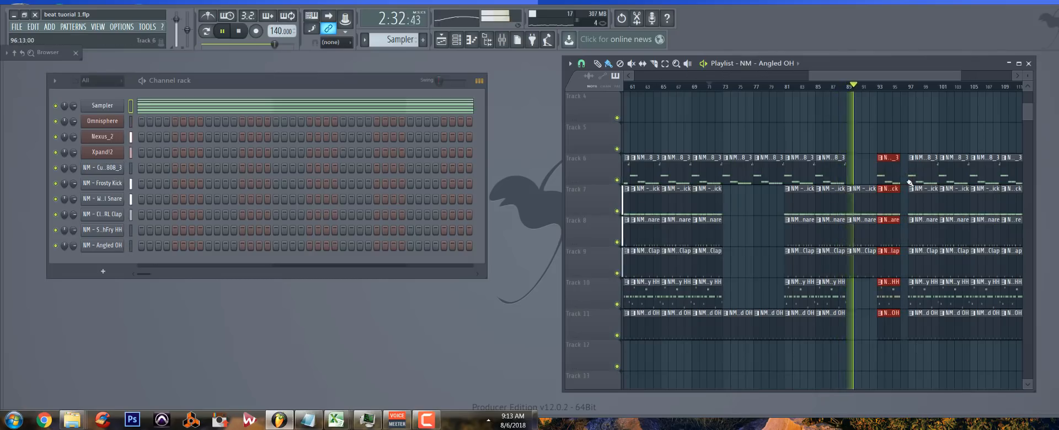
scroll(907, 191, up, 3)
scroll(907, 191, down, 3)
scroll(910, 193, up, 3)
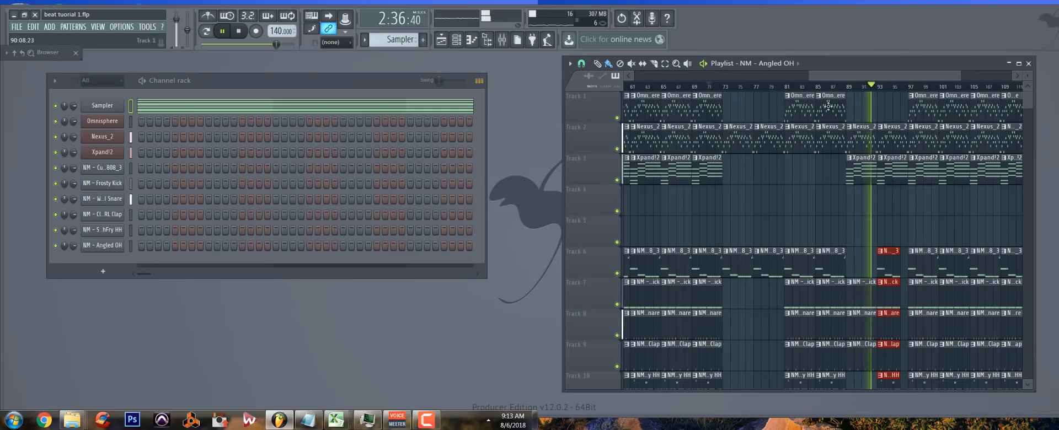
key(space)
Duplicate the clips of all tracks at bar 109 to bar 113
mouse_move(828, 78)
mouse_down()
mouse_move(913, 102)
mouse_move(877, 389)
mouse_move(852, 398)
mouse_move(873, 369)
mouse_up()
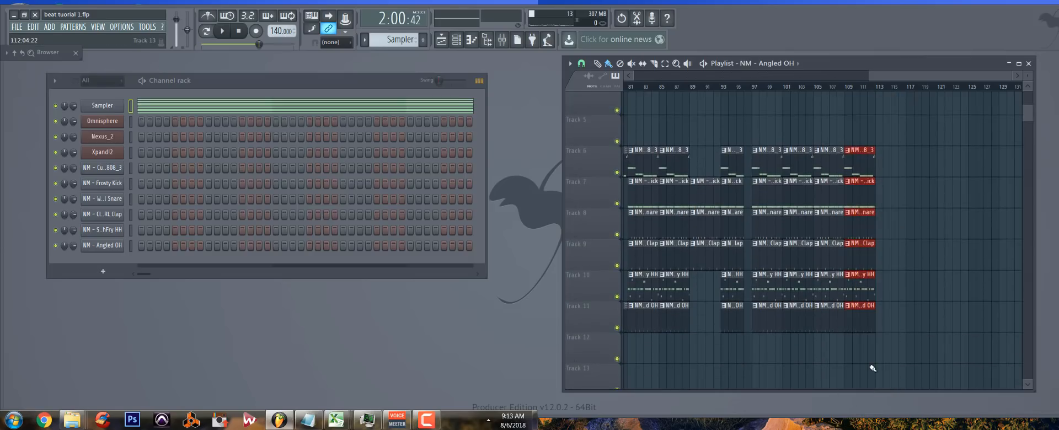
key(ctrl+b)
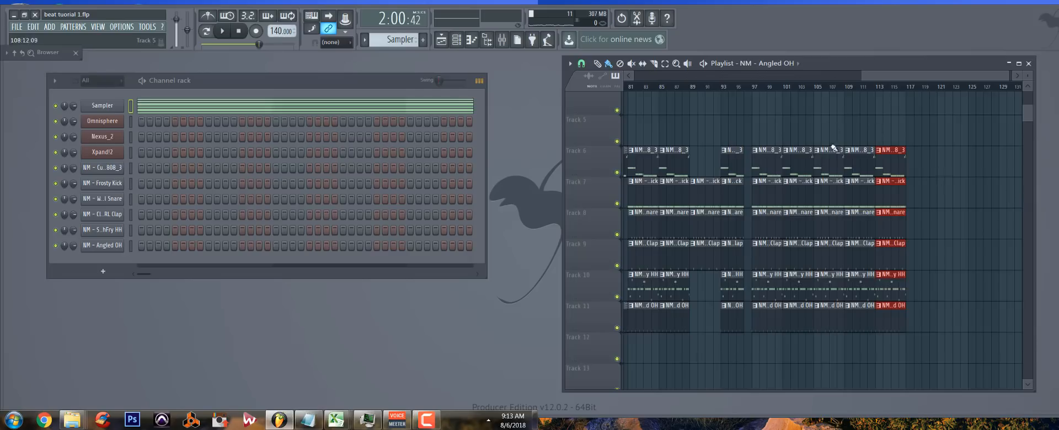
scroll(834, 148, up, 3)
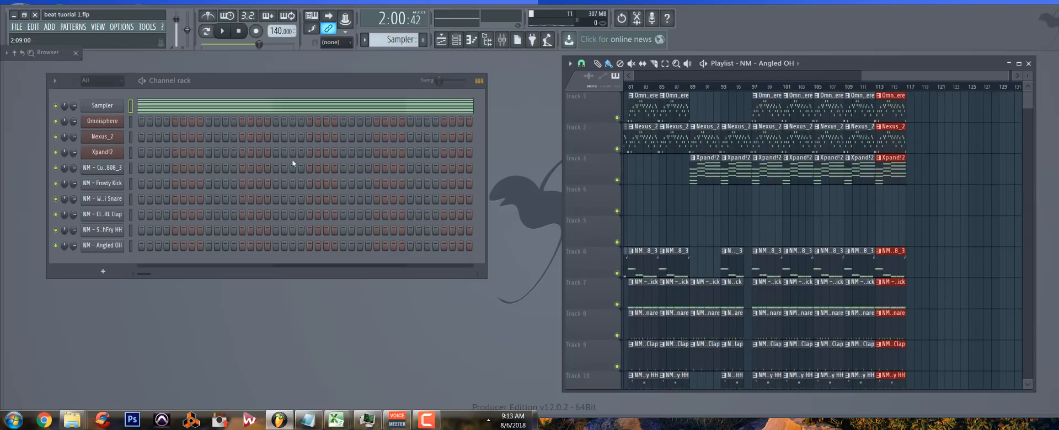
Copy the master volume's value and create an automation clip for the master volume
right_click(176, 20)
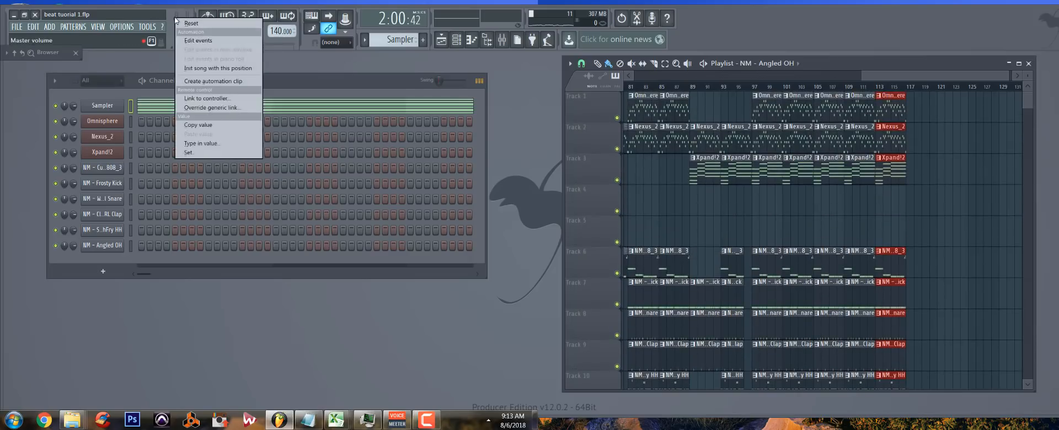
click(217, 124)
right_click(177, 21)
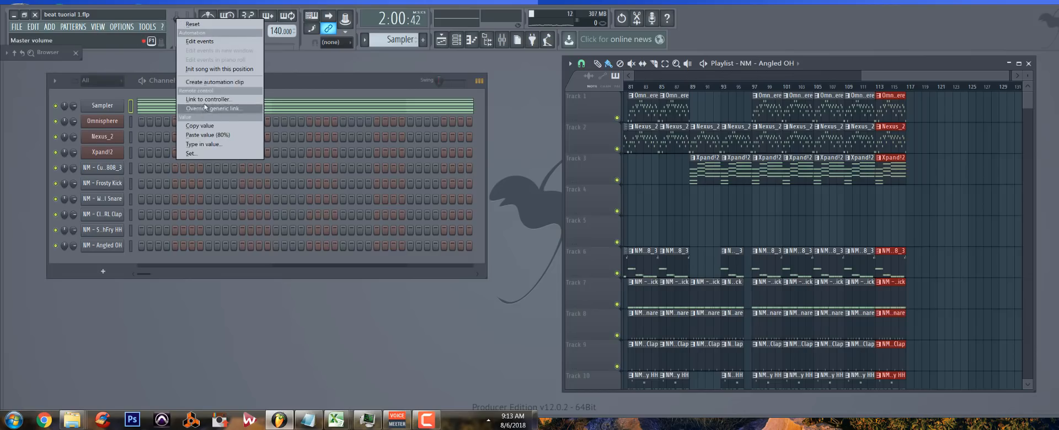
click(214, 82)
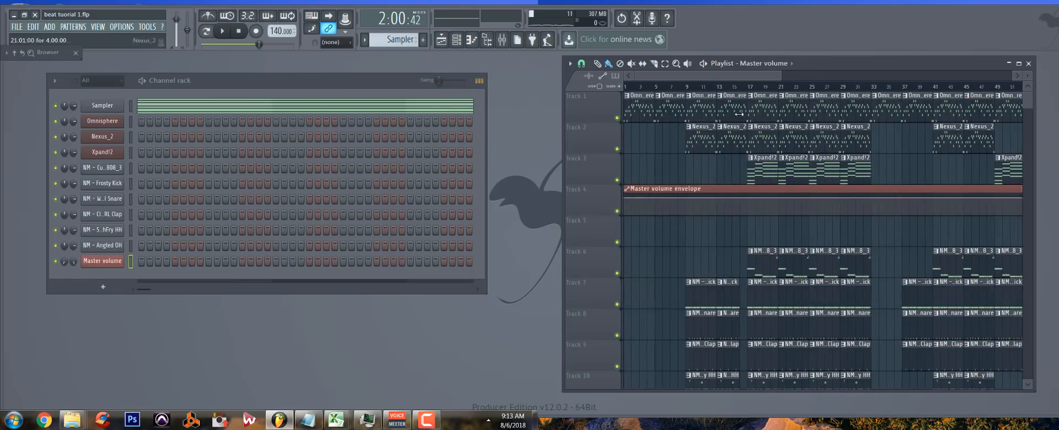
Add a point at bar 113 of the Master volume envelope, paste the 80% value into it, and lower the end point for a fade-out
drag(740, 76, 985, 158)
right_click(815, 198)
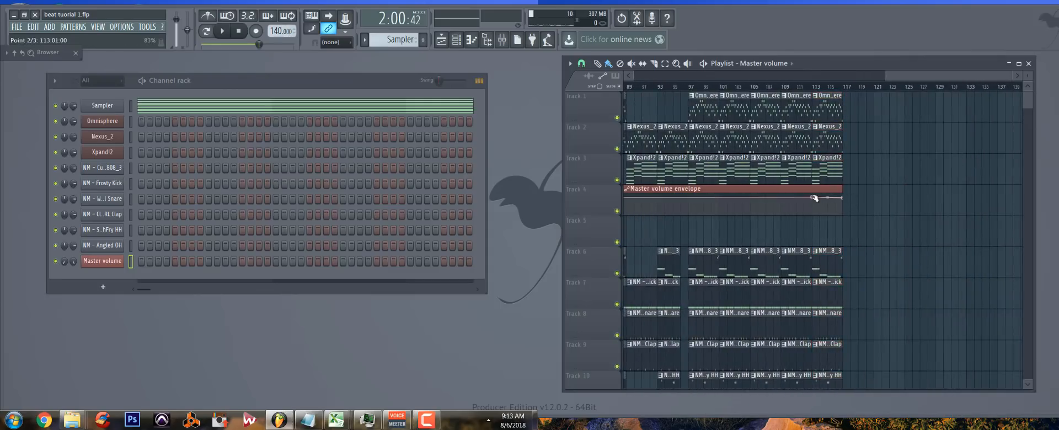
right_click(814, 197)
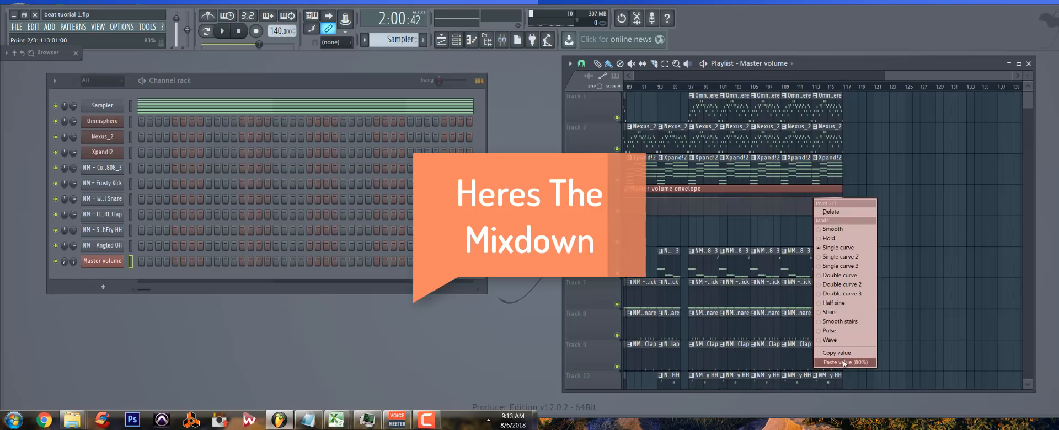
click(843, 363)
drag(843, 197, 845, 220)
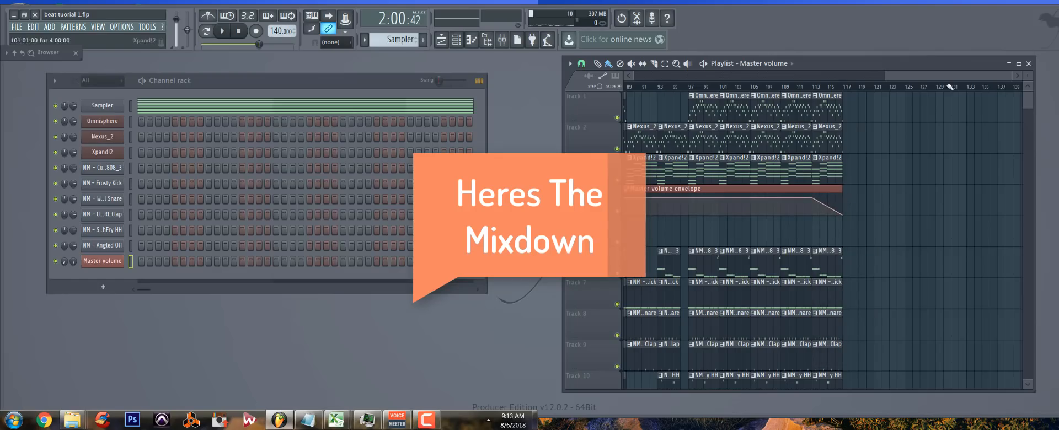
Show the whole arrangement in the Playlist and play the finished song
drag(886, 76, 632, 79)
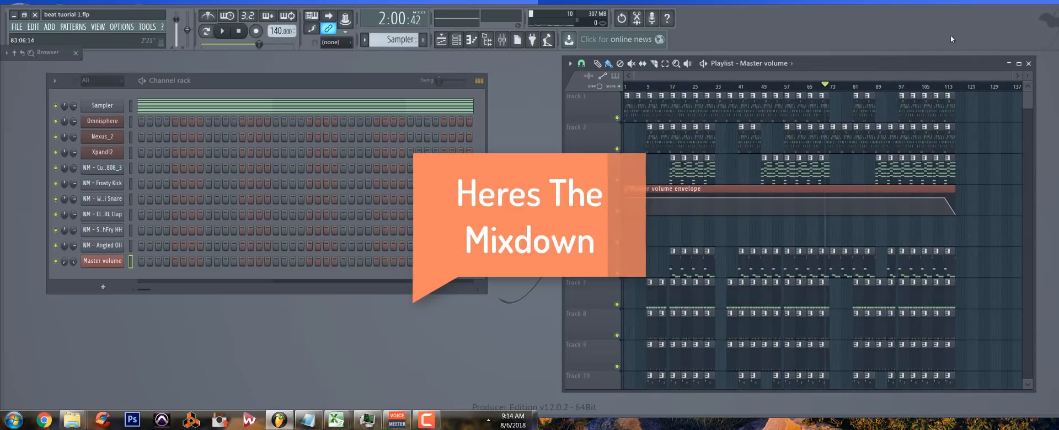
key(space)
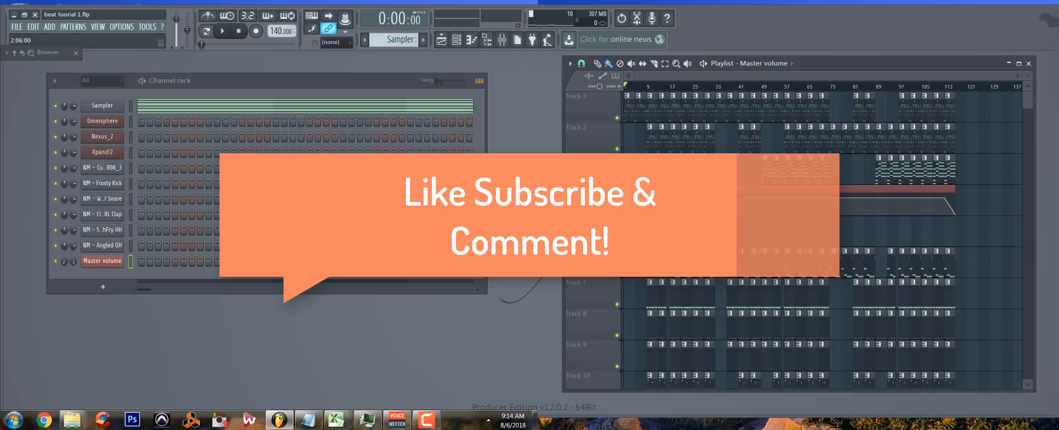
click(426, 422)
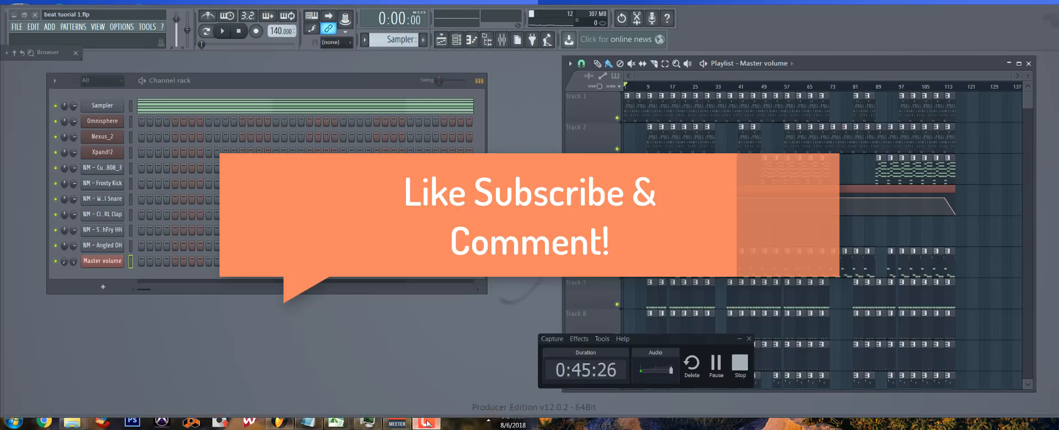